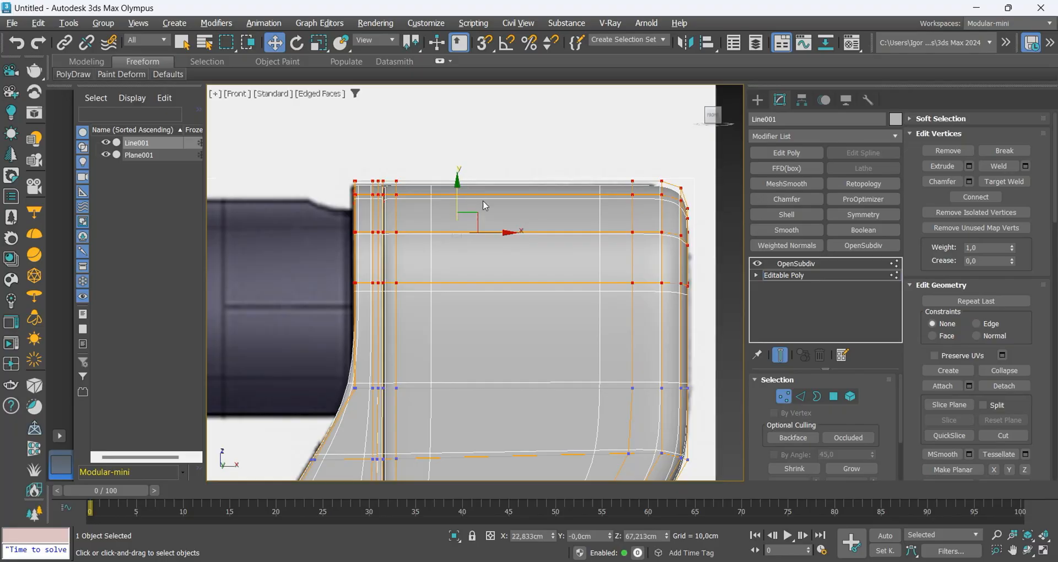
# Cut new edges across the frame's upper outer corner, following the slanted outline of the reference.
pyautogui.hotkey('alt', 'c')
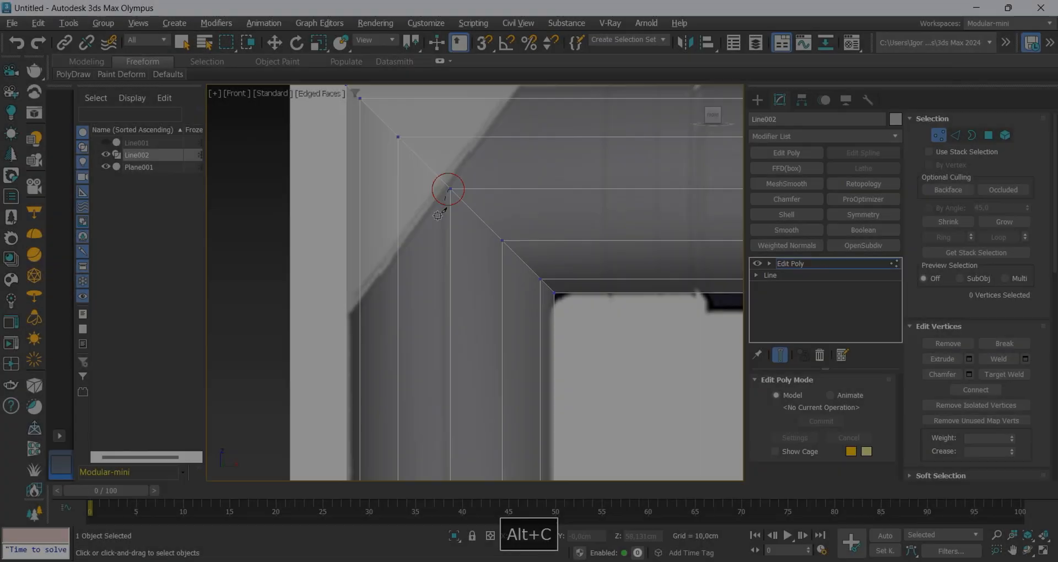
pyautogui.click(451, 189)
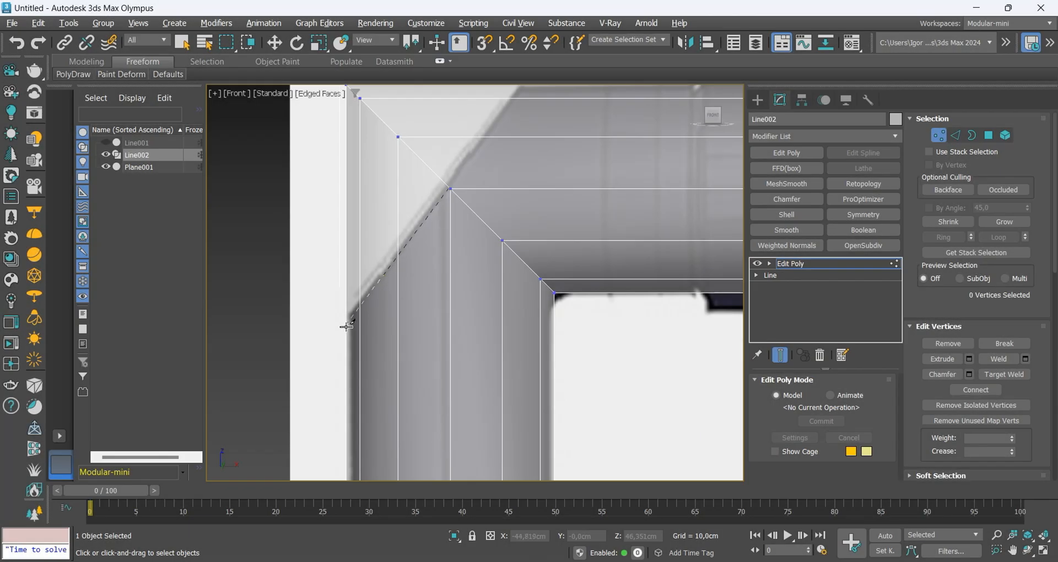
pyautogui.click(346, 331)
pyautogui.rightClick(346, 331)
pyautogui.moveTo(431, 257); pyautogui.dragTo(373, 395, button='middle')
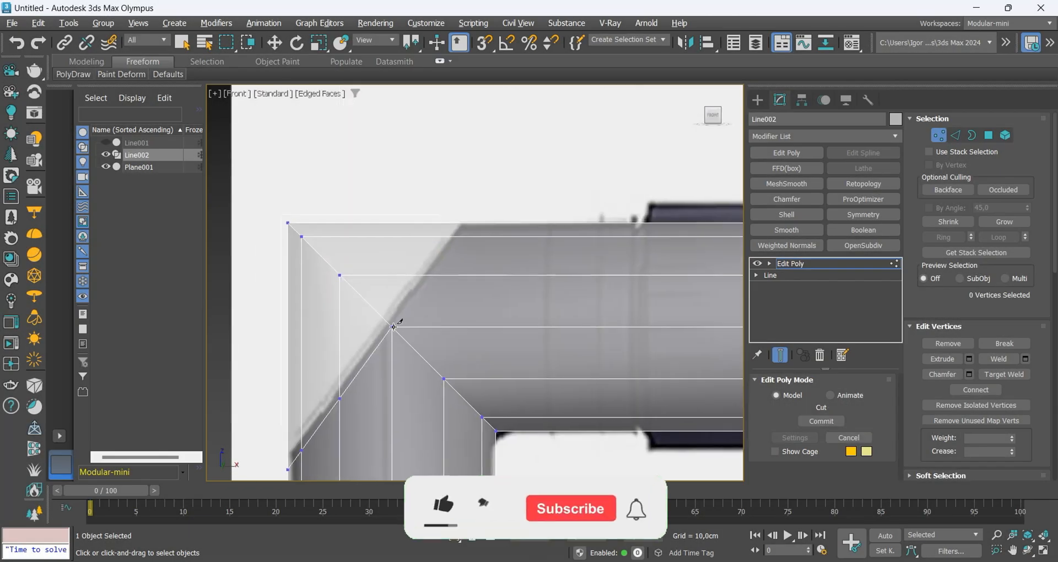
pyautogui.click(392, 328)
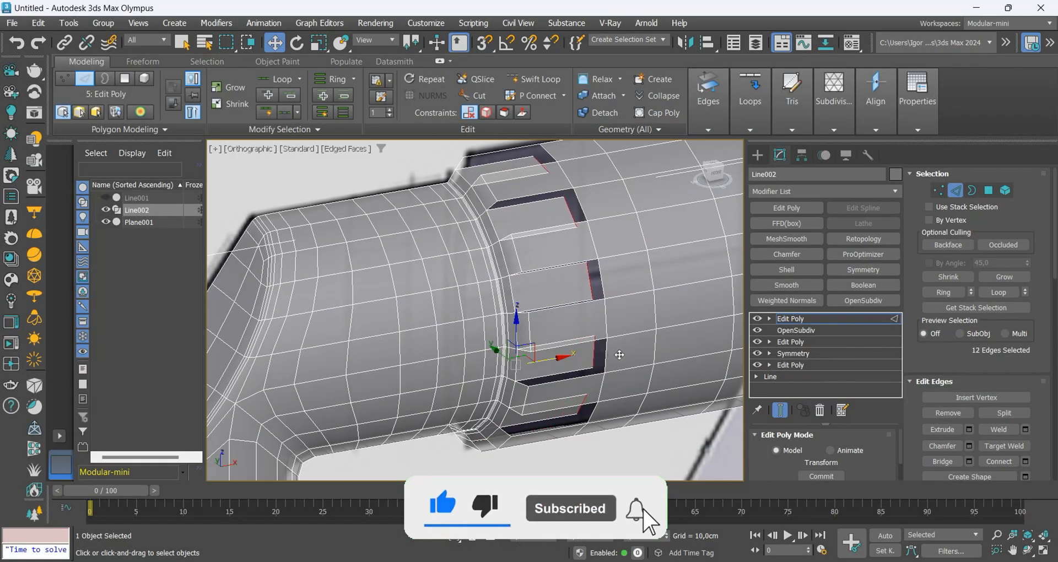
pyautogui.keyDown('alt'); pyautogui.moveTo(619, 355); pyautogui.dragTo(601, 353, button='middle'); pyautogui.keyUp('alt')
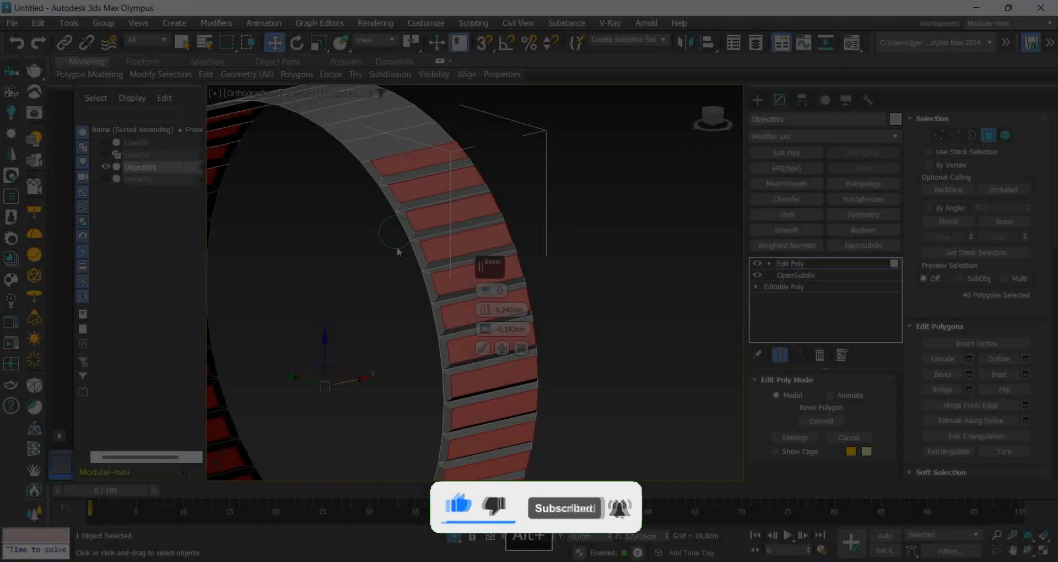
pyautogui.keyDown('alt'); pyautogui.moveTo(397, 249); pyautogui.dragTo(402, 270, button='middle'); pyautogui.keyUp('alt')
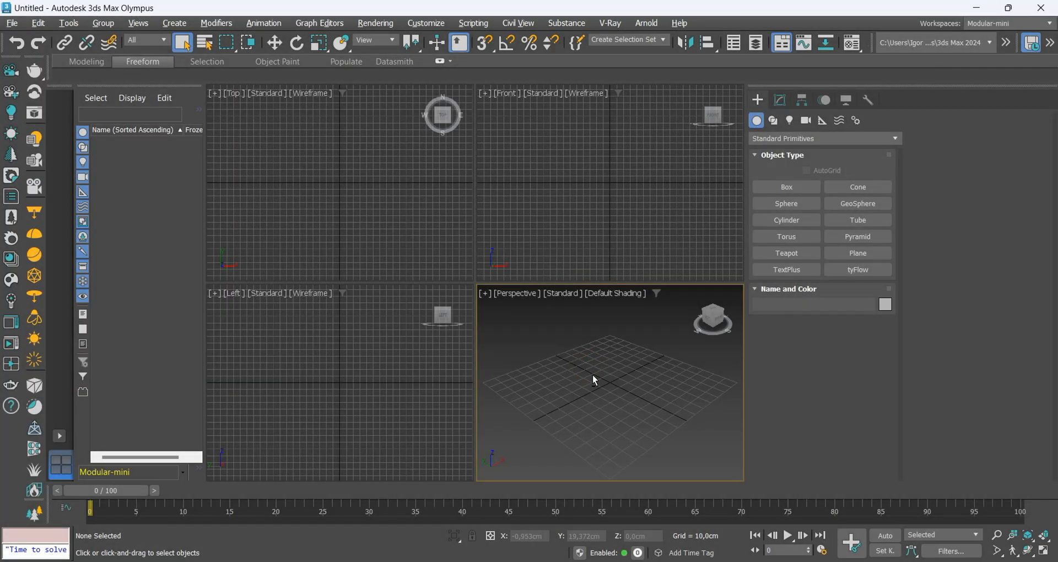
pyautogui.hotkey('alt', 'w')
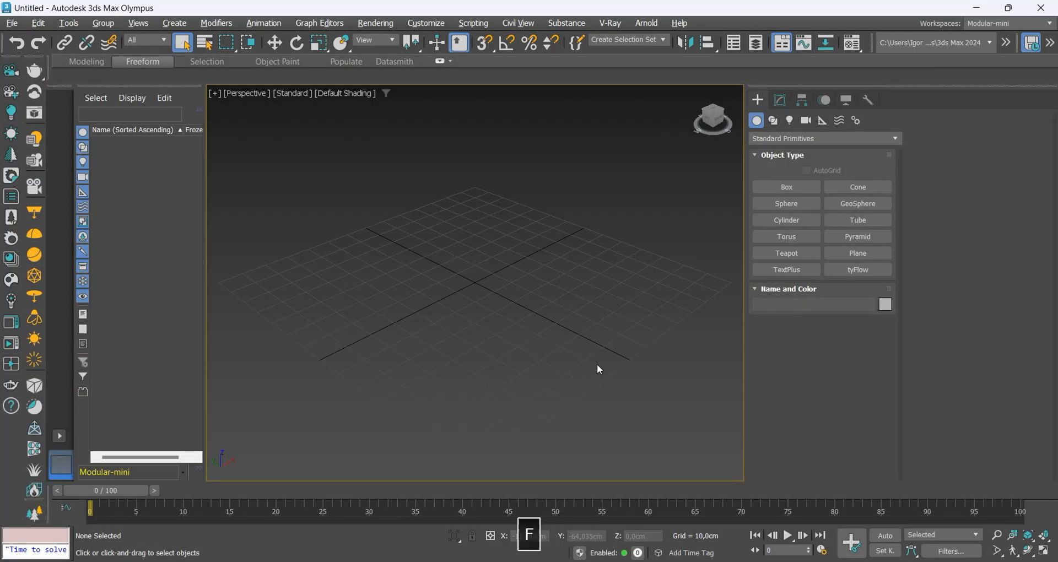
# Create a plane in the front view, 100 cm long and 100 cm wide, with one length and one width segment.
pyautogui.press('f')
pyautogui.click(837, 254)
pyautogui.moveTo(394, 226); pyautogui.dragTo(566, 337)
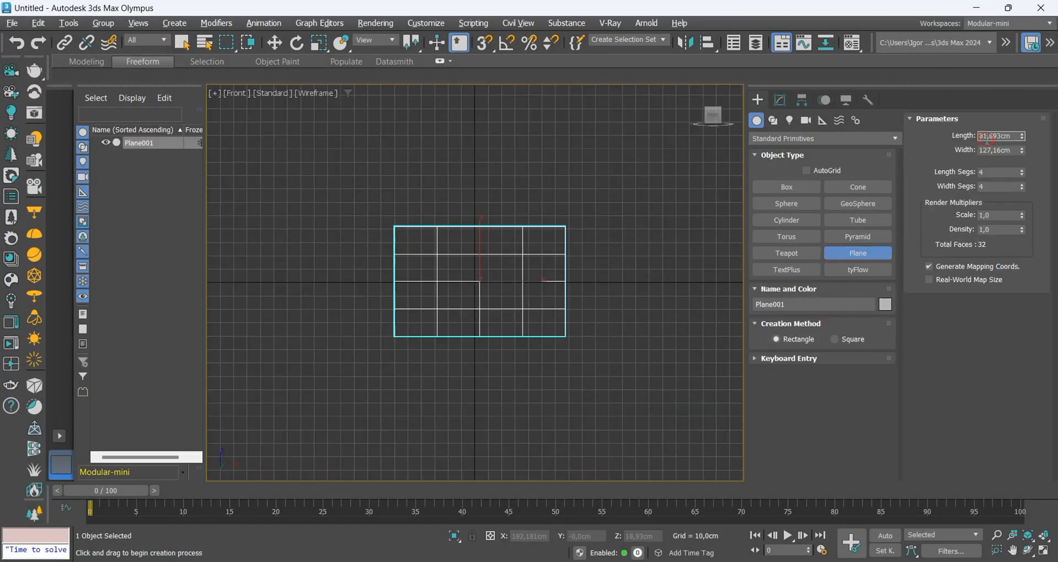
pyautogui.write('100')
pyautogui.press('Tab')
pyautogui.write('100')
pyautogui.press('Tab')
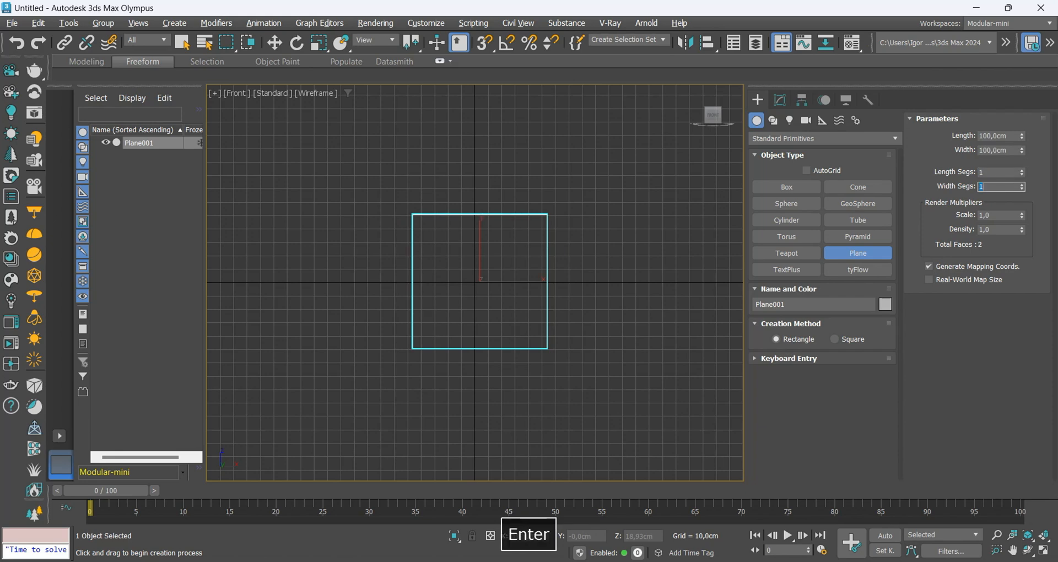
# Show the plane shaded and place it at the world origin with X, Y and Z at 0 cm.
pyautogui.press('w')
pyautogui.press('F3')
pyautogui.rightClick(554, 537)
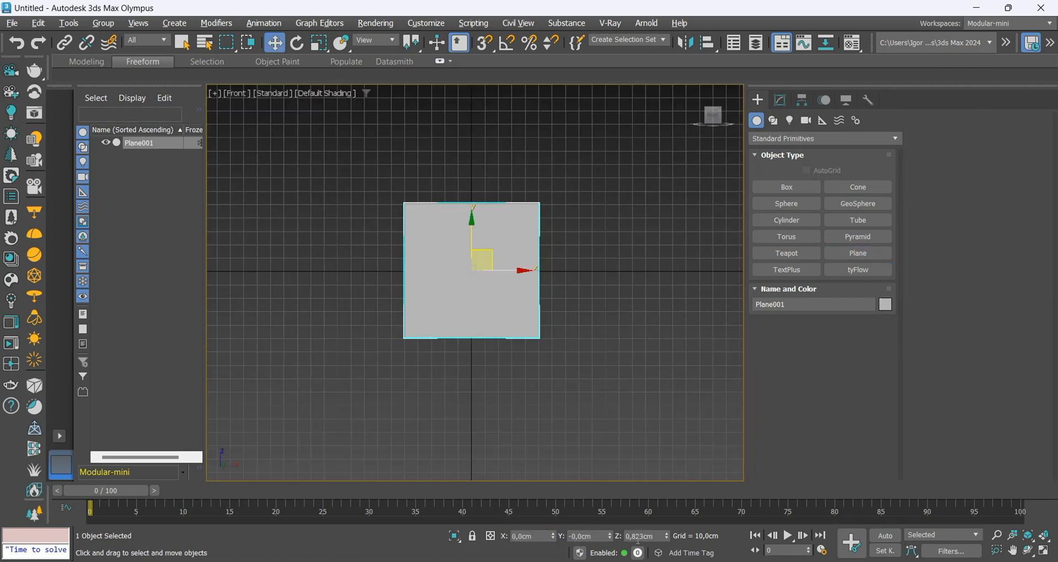
pyautogui.moveTo(604, 422); pyautogui.dragTo(604, 429, button='middle')
# Apply the image Referencia.jpg from the Furadeira folder to the plane.
pyautogui.hotkey('alt', 'Tab')
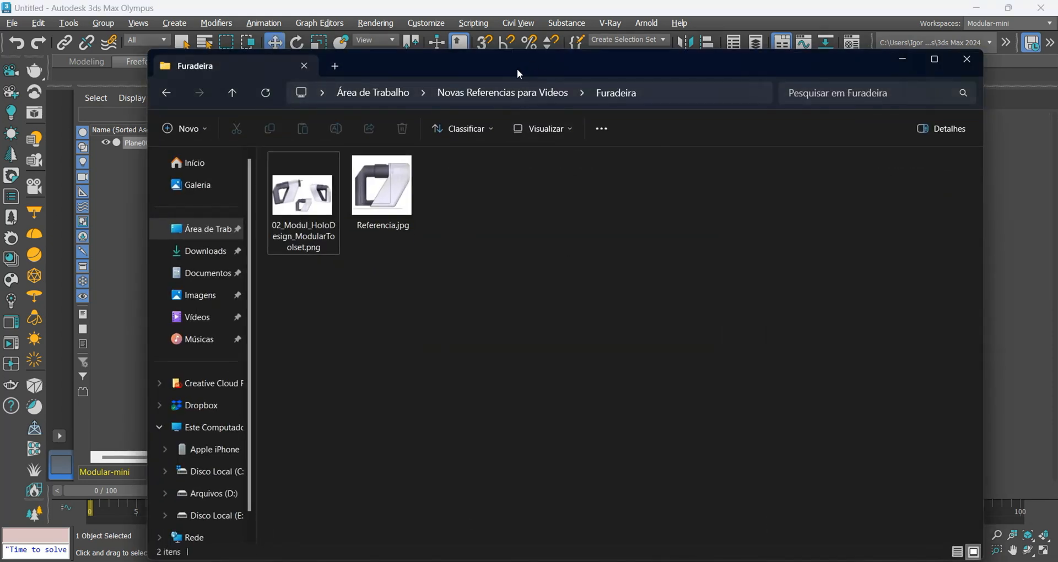
pyautogui.moveTo(518, 69); pyautogui.dragTo(612, 340)
pyautogui.moveTo(470, 466); pyautogui.dragTo(472, 302)
pyautogui.click(999, 334)
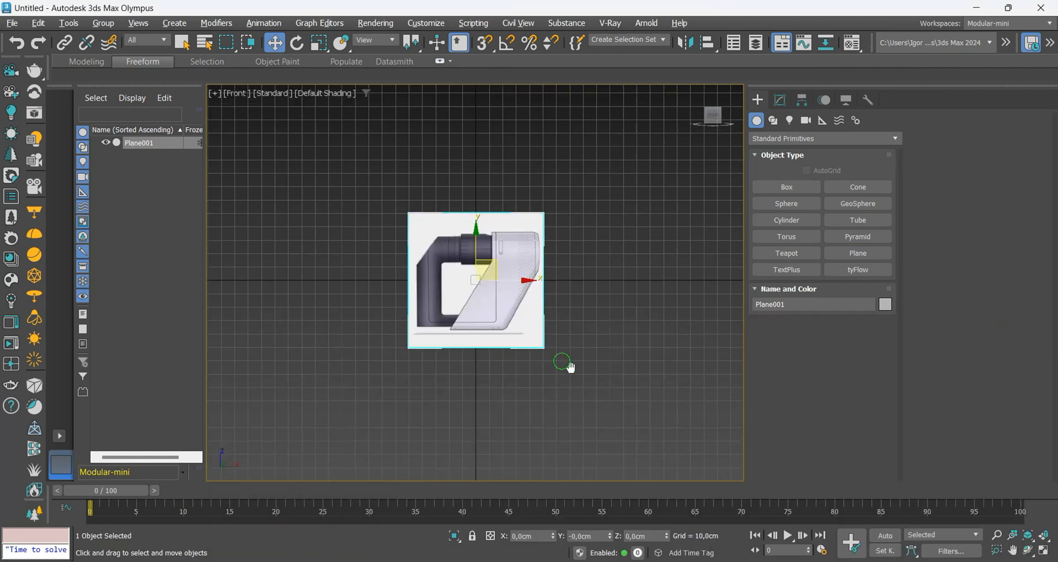
# Raise the reference plane until the drill's base sits on the horizontal origin line, and deselect it.
pyautogui.scroll(5, 463, 270)
pyautogui.moveTo(449, 209); pyautogui.dragTo(449, 165, button='middle')
pyautogui.moveTo(466, 232); pyautogui.dragTo(479, 348, button='middle')
pyautogui.click(709, 326)
pyautogui.moveTo(634, 303); pyautogui.dragTo(620, 306, button='middle')
# Draw a horizontal Line spline across the upper part of the light body, from its outer edge to the dark collar.
pyautogui.click(772, 122)
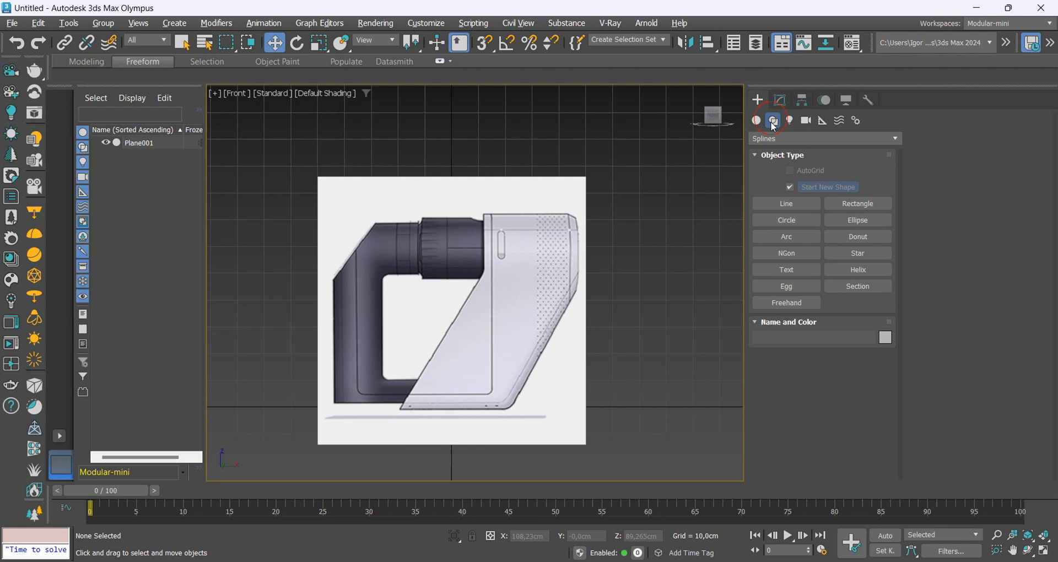
pyautogui.click(806, 205)
pyautogui.scroll(8, 539, 331)
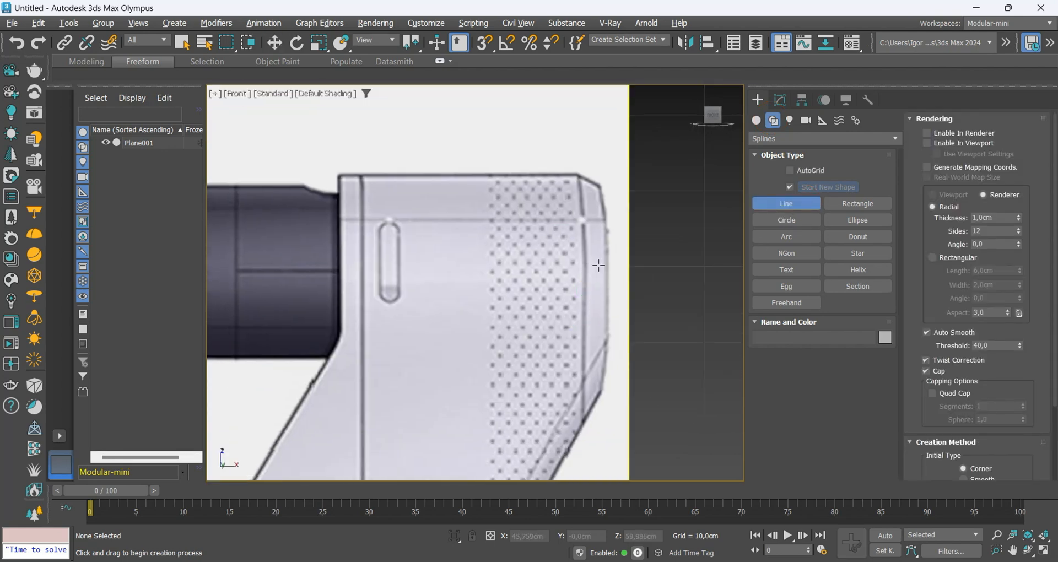
pyautogui.click(608, 257)
pyautogui.click(342, 259)
pyautogui.press('w')
pyautogui.scroll(-4, 424, 244)
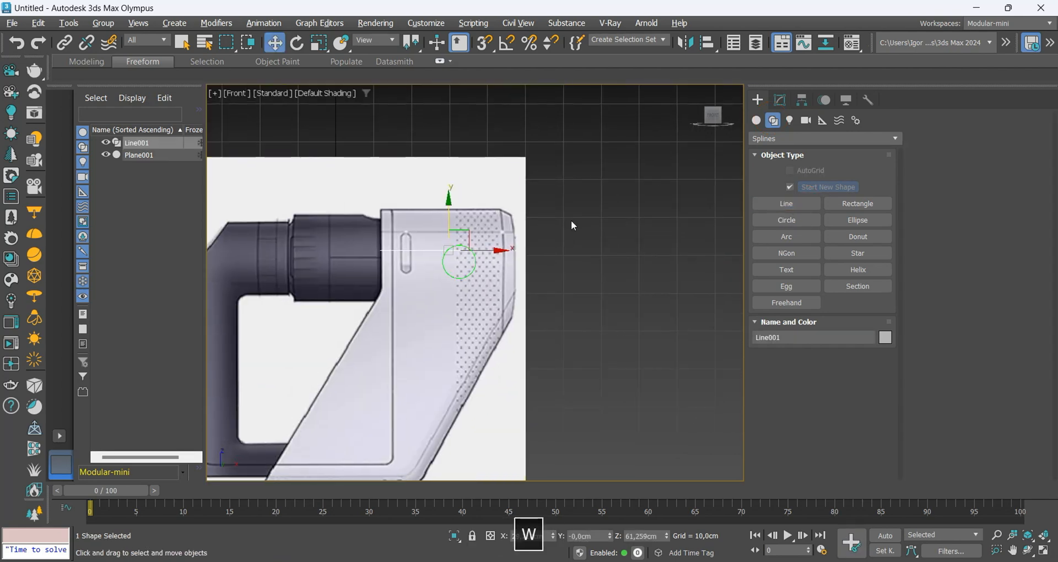
# Render the line as a radial tube with thickness 21,38 cm and show it see-through with edged faces.
pyautogui.click(780, 100)
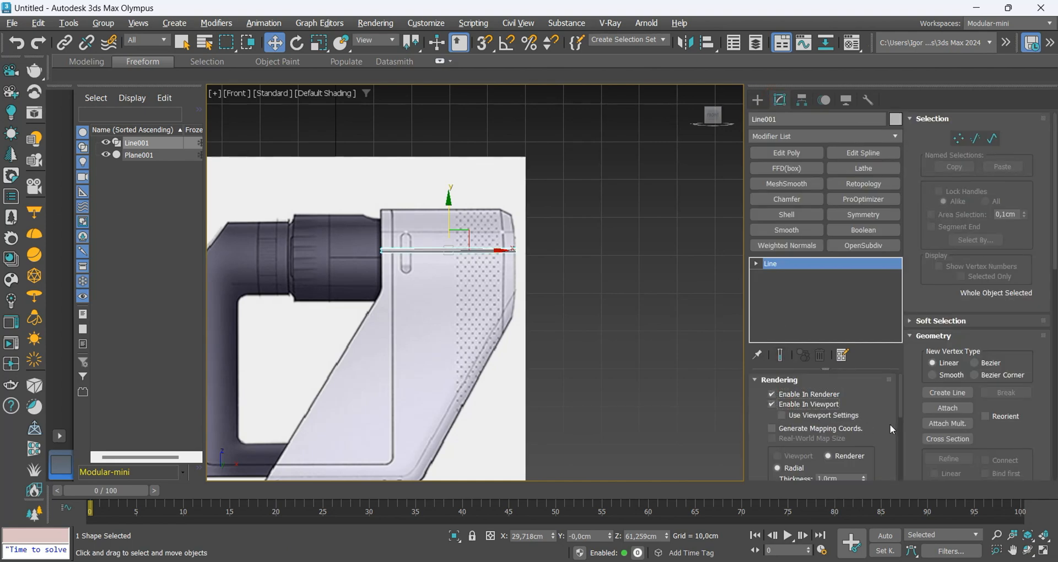
pyautogui.scroll(-3, 893, 430)
pyautogui.moveTo(856, 367); pyautogui.dragTo(776, 436)
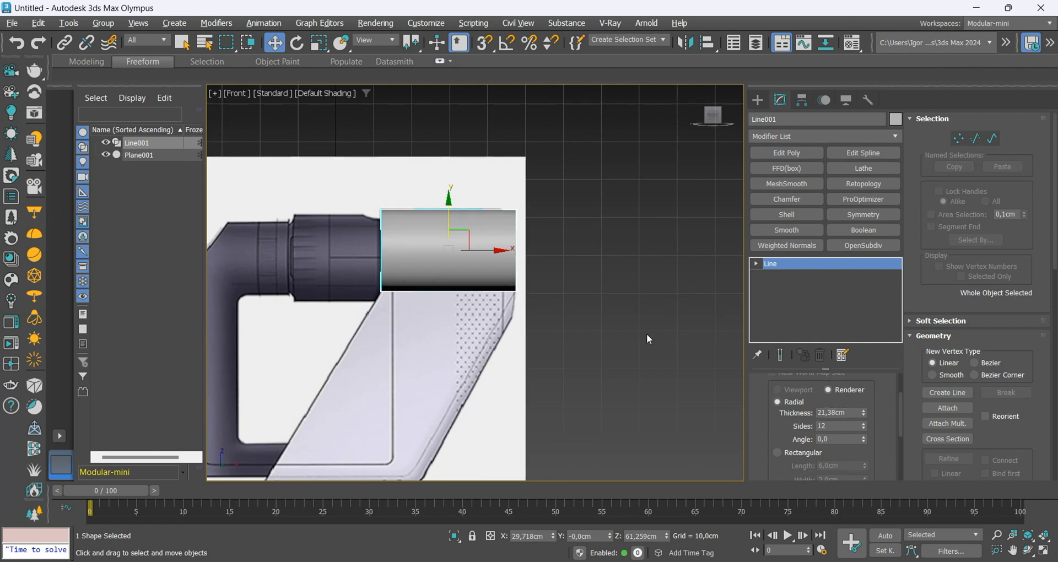
pyautogui.hotkey('alt', 'x')
pyautogui.scroll(5, 532, 251)
pyautogui.press('F4')
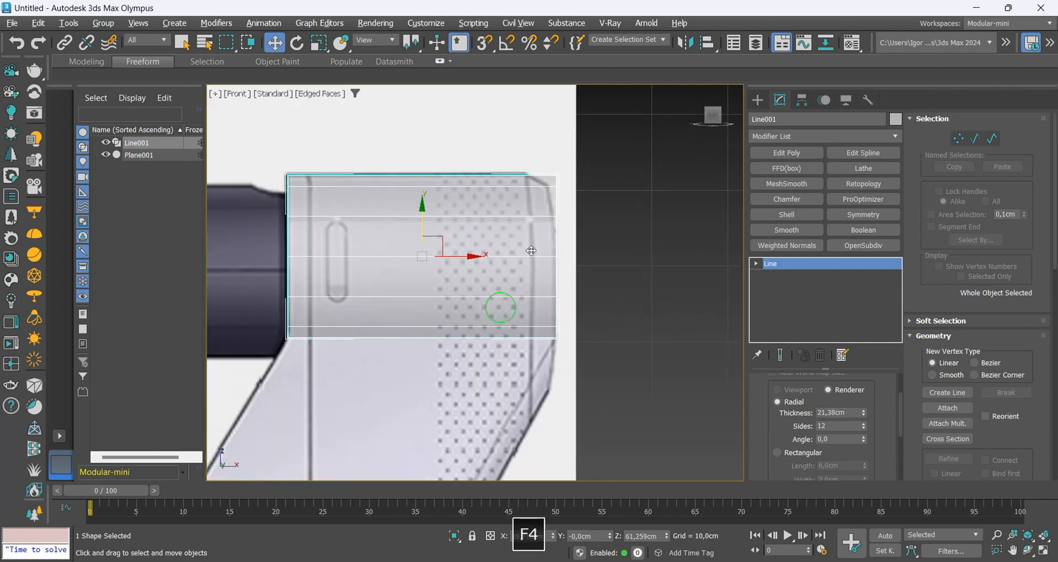
# Convert the thickened line to an Editable Poly.
pyautogui.scroll(-2, 531, 251)
pyautogui.rightClick(481, 244)
pyautogui.moveTo(551, 438)
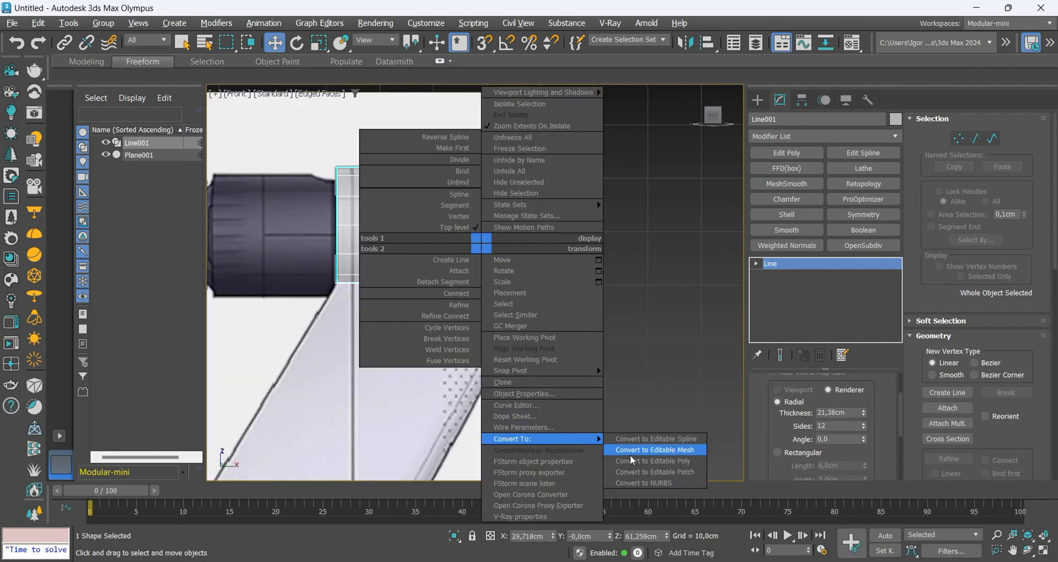
pyautogui.click(633, 461)
# Delete the vertices of the cylinder's lower half.
pyautogui.press('1')
pyautogui.press('F3')
pyautogui.moveTo(620, 325); pyautogui.dragTo(312, 256)
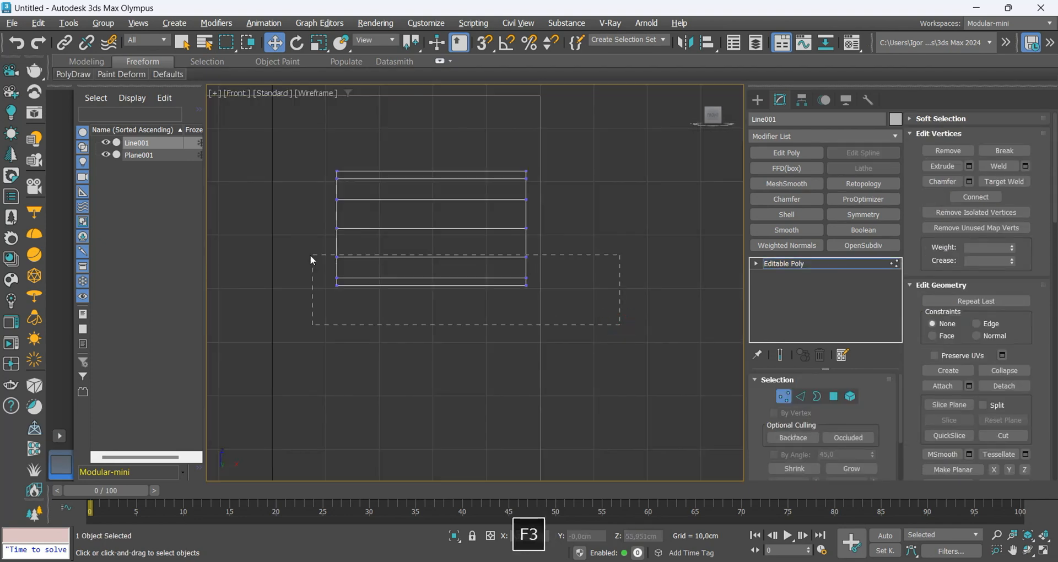
pyautogui.press('Delete')
pyautogui.press('F3')
# Extend the half cylinder's lower edges straight down in two segments over the upper body of the reference.
pyautogui.press('2')
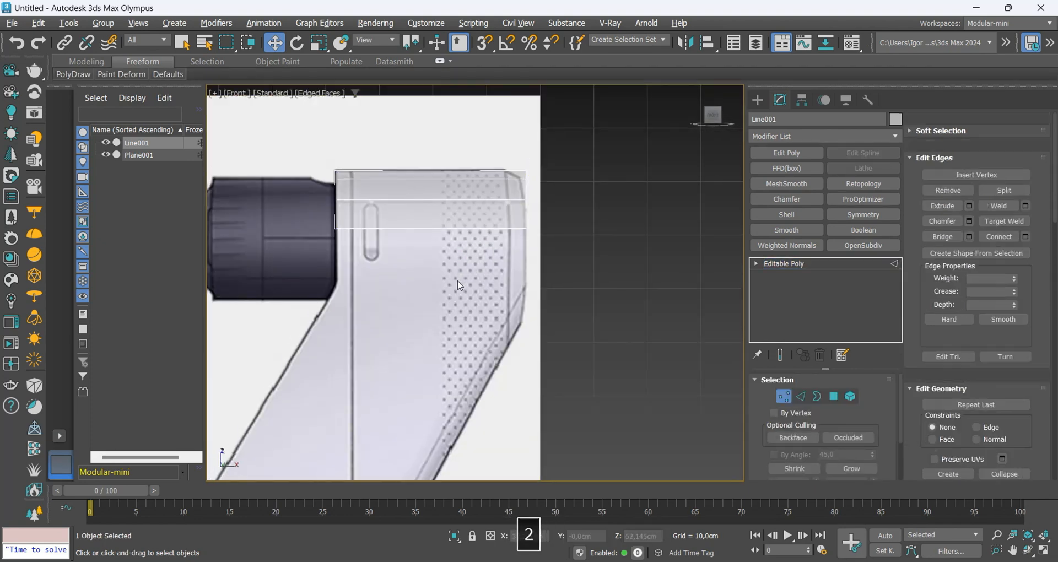
pyautogui.moveTo(483, 225); pyautogui.dragTo(440, 195, button='middle')
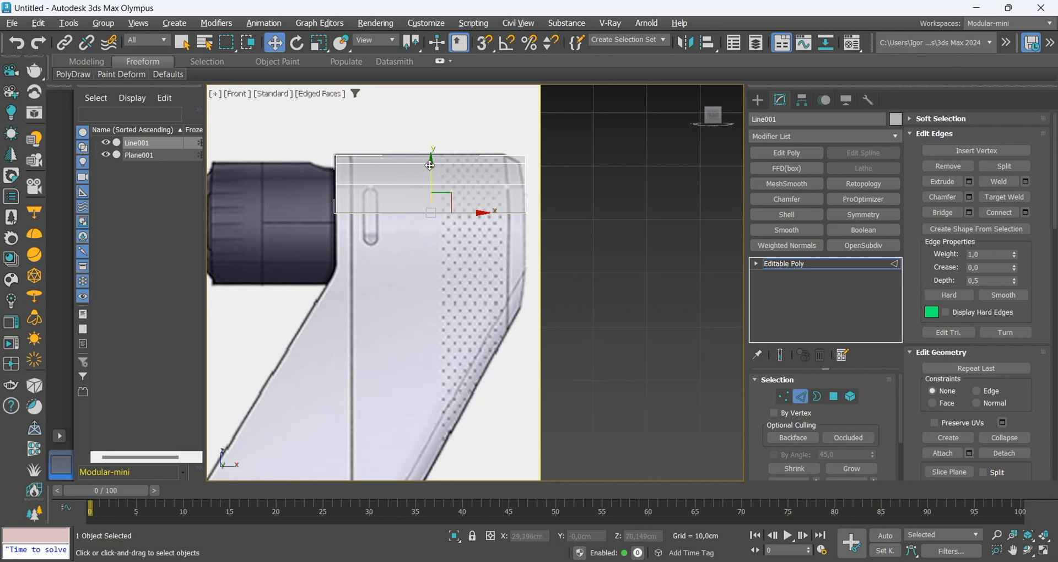
pyautogui.keyDown('shift'); pyautogui.moveTo(431, 166); pyautogui.dragTo(434, 217); pyautogui.keyUp('shift')
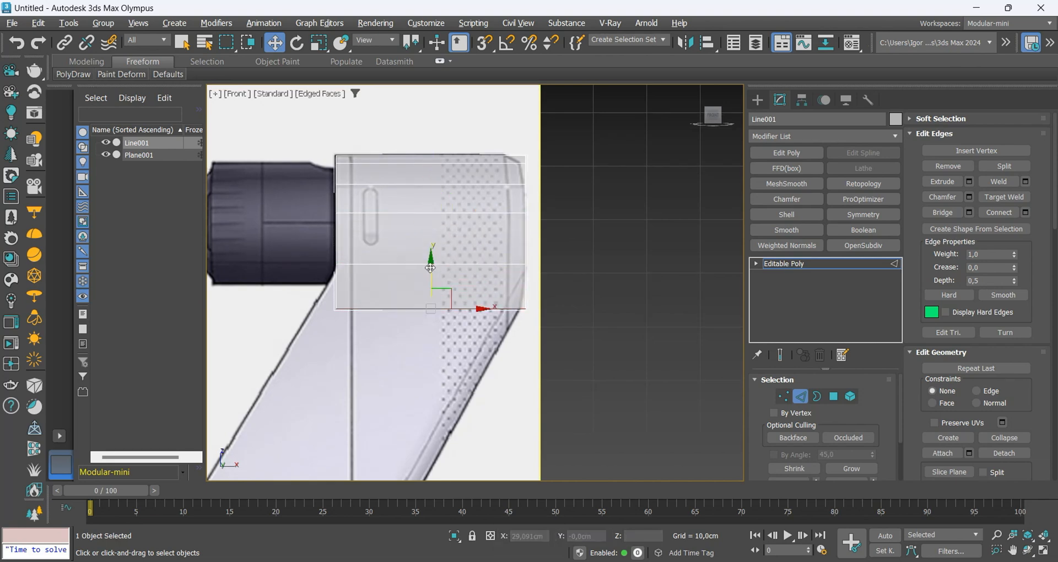
pyautogui.moveTo(464, 327); pyautogui.dragTo(465, 313, button='middle')
# Move the lower inner corner vertices onto the slanted outline and align the vertex row above with the bend in the reference.
pyautogui.press('1')
pyautogui.press('F3')
pyautogui.moveTo(366, 319); pyautogui.dragTo(318, 280)
pyautogui.press('F3')
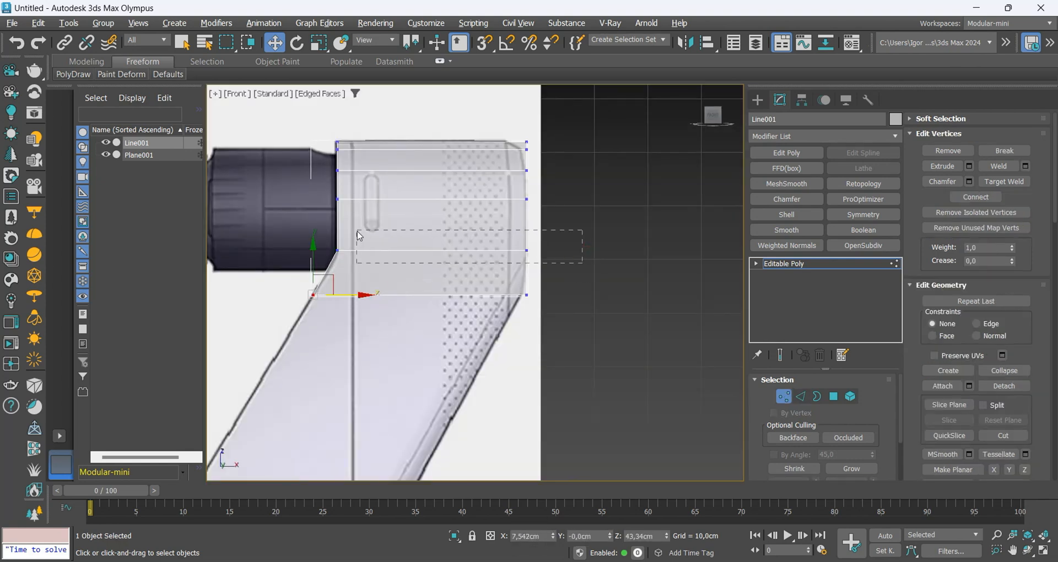
pyautogui.moveTo(432, 217); pyautogui.dragTo(432, 218)
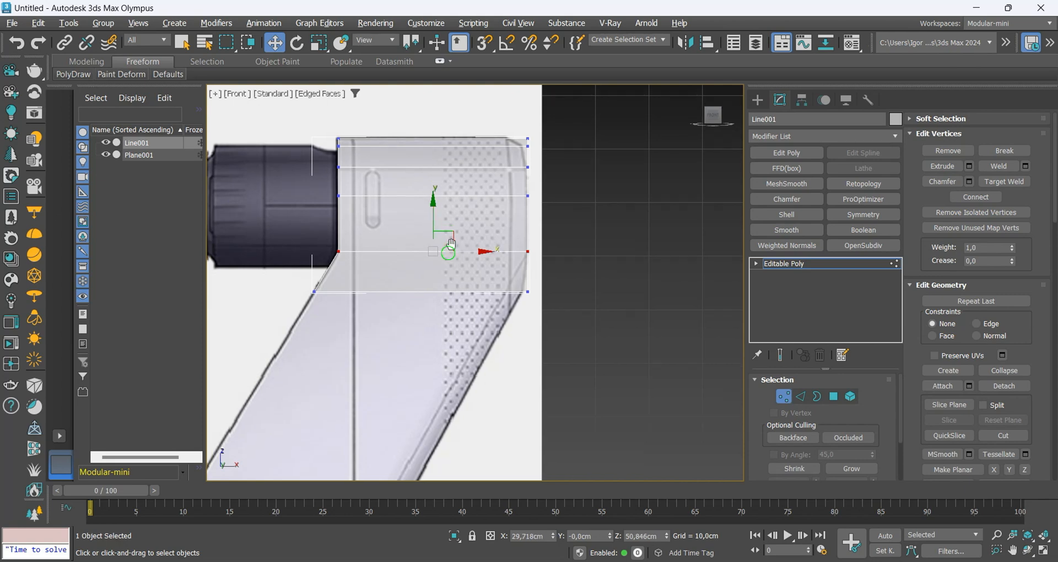
# Extend the body's lowest edges diagonally down to the base, following the slanted outline of the reference.
pyautogui.press('2')
pyautogui.moveTo(401, 335); pyautogui.dragTo(488, 229, button='middle')
pyautogui.press('F3')
pyautogui.scroll(-2, 413, 313)
pyautogui.press('F3')
pyautogui.scroll(2, 488, 230)
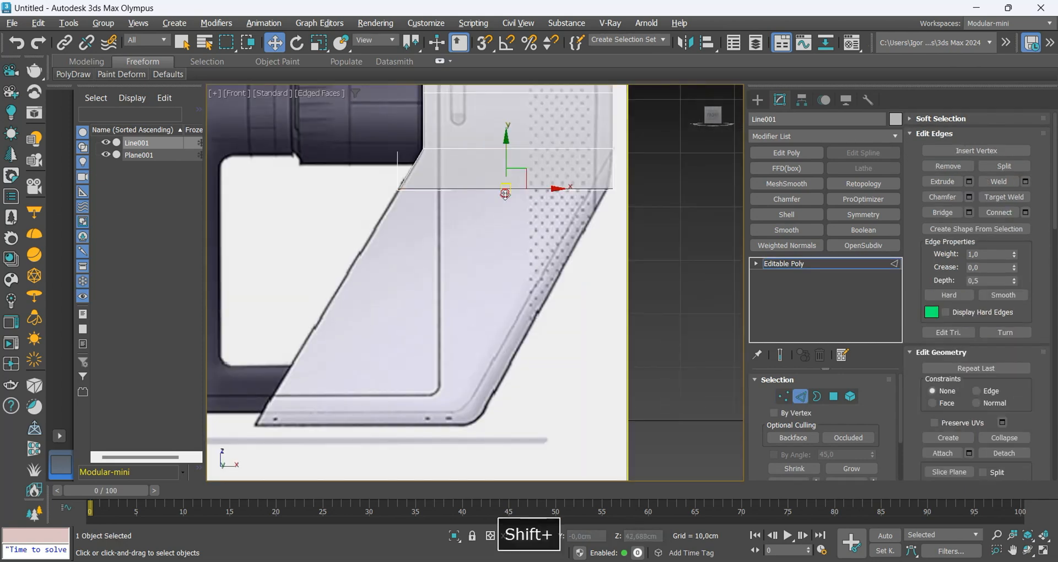
pyautogui.keyDown('shift'); pyautogui.moveTo(505, 194); pyautogui.dragTo(366, 426); pyautogui.keyUp('shift')
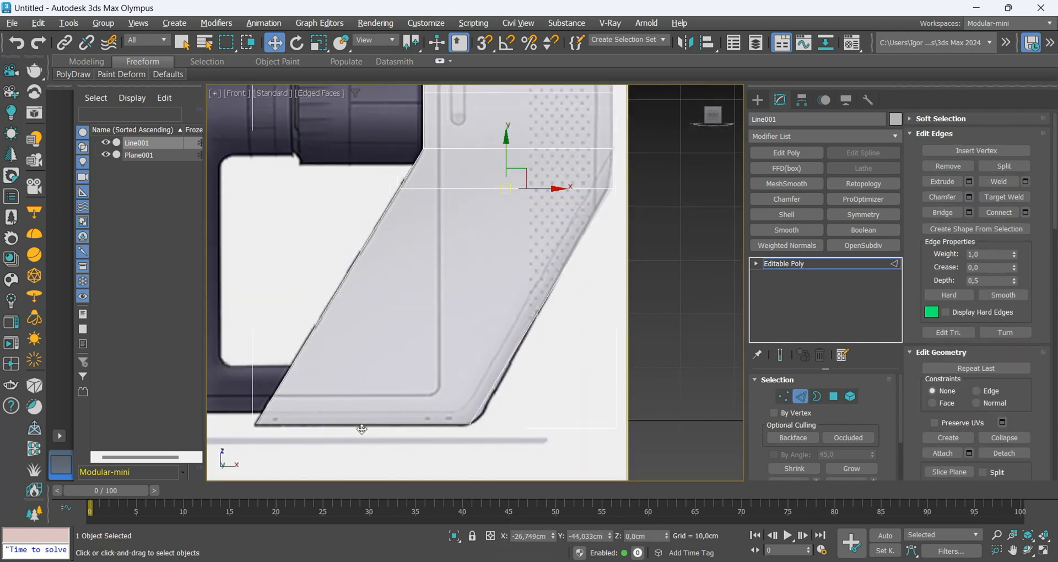
pyautogui.press('F3')
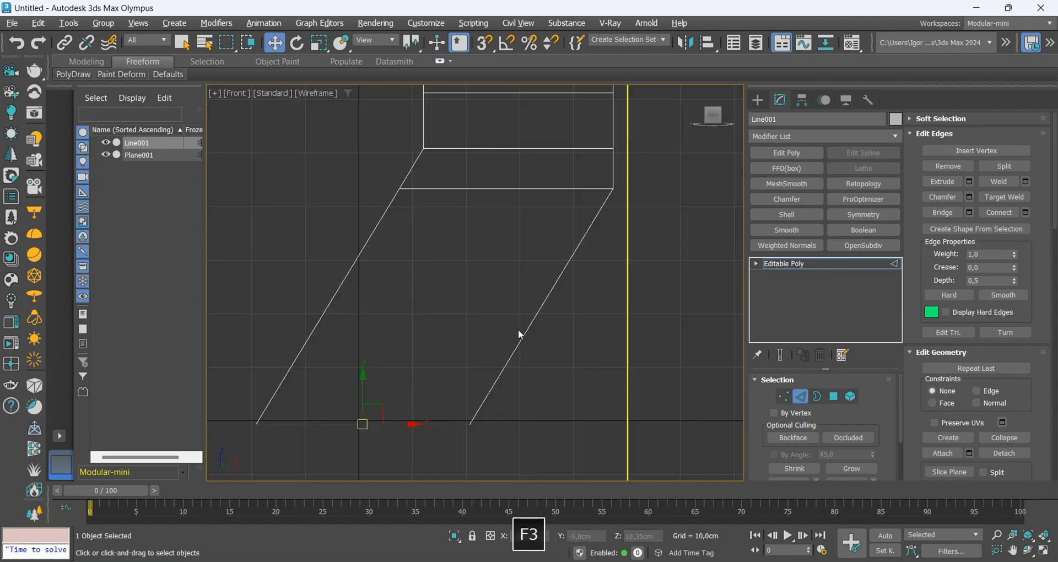
pyautogui.press('F3')
# Isolate the body and bridge the opposite side edges of its outer open end.
pyautogui.hotkey('alt', 'q')
pyautogui.moveTo(520, 333)
pyautogui.keyDown('alt'); pyautogui.mouseDown(button='middle')
pyautogui.moveTo(553, 307)
pyautogui.moveTo(500, 322)
pyautogui.moveTo(603, 328)
pyautogui.mouseUp(button='middle'); pyautogui.keyUp('alt')
pyautogui.doubleClick(519, 338)
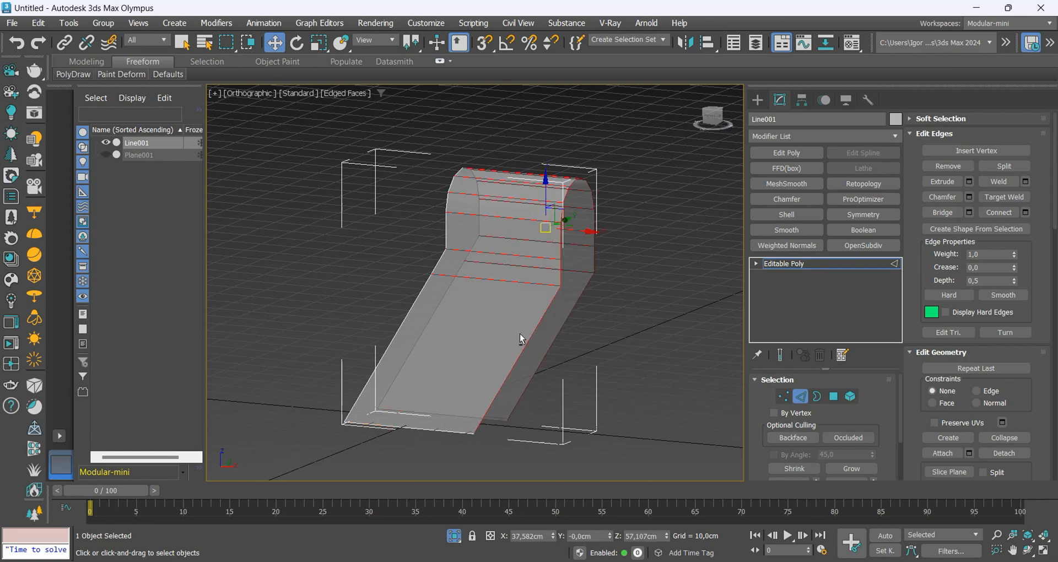
pyautogui.keyDown('alt'); pyautogui.moveTo(520, 338); pyautogui.dragTo(560, 334, button='middle'); pyautogui.keyUp('alt')
pyautogui.scroll(5, 573, 184)
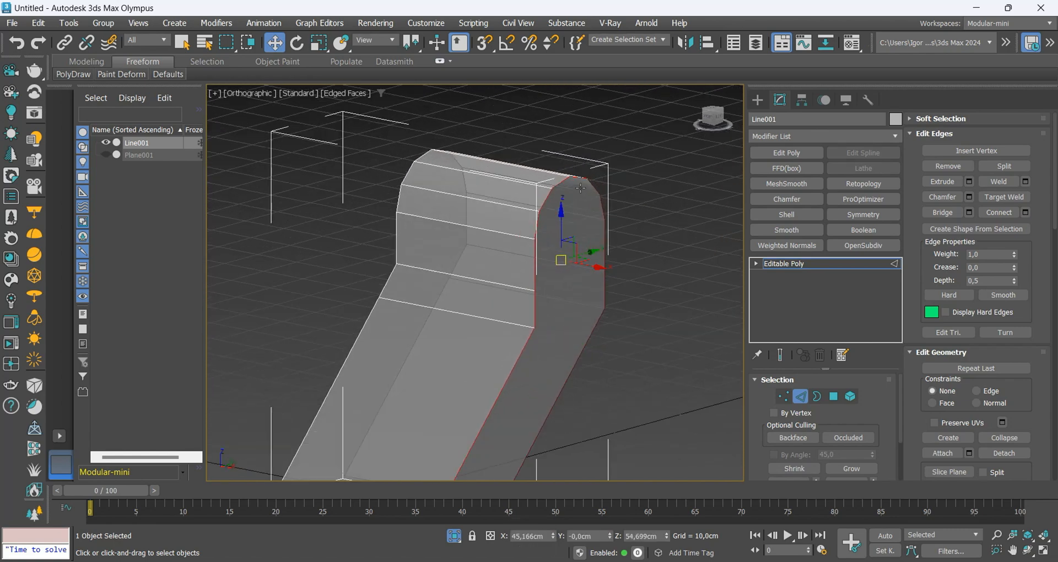
pyautogui.scroll(-4, 517, 276)
pyautogui.moveTo(513, 405); pyautogui.dragTo(528, 290, button='middle')
pyautogui.press('F3')
pyautogui.press('F3')
pyautogui.hotkey('ctrl', 'b')
pyautogui.press('Return')
# Cap the small triangular opening left at the top of the bridged end.
pyautogui.moveTo(580, 197); pyautogui.dragTo(567, 289, button='middle')
pyautogui.scroll(5, 560, 188)
pyautogui.press('3')
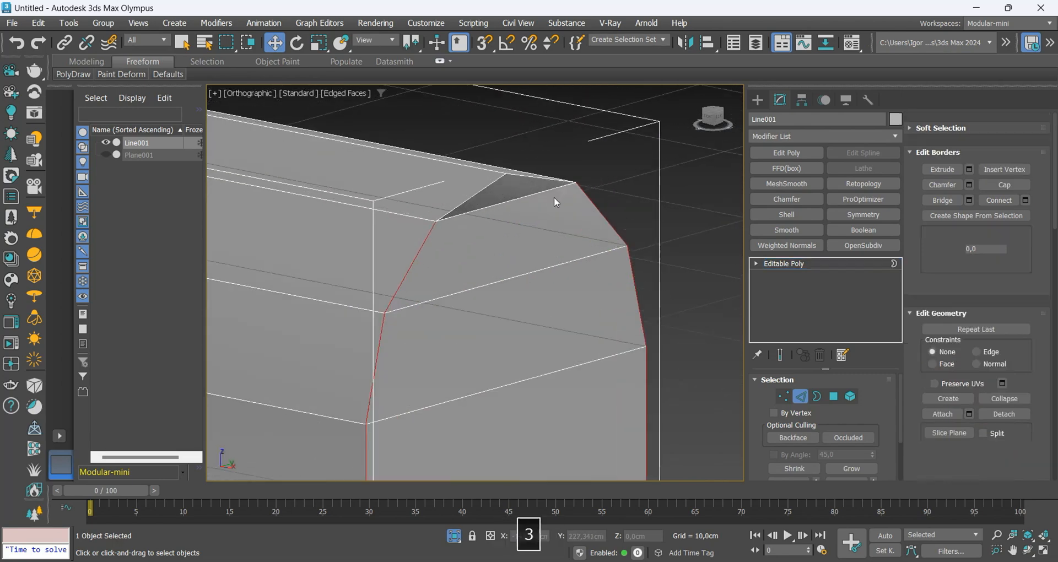
pyautogui.click(551, 194)
pyautogui.keyDown('alt'); pyautogui.moveTo(534, 229); pyautogui.dragTo(657, 255, button='middle'); pyautogui.keyUp('alt')
pyautogui.scroll(-3, 550, 220)
# Bridge the two long bottom edges to close the underside of the body.
pyautogui.press('2')
pyautogui.scroll(-3, 557, 226)
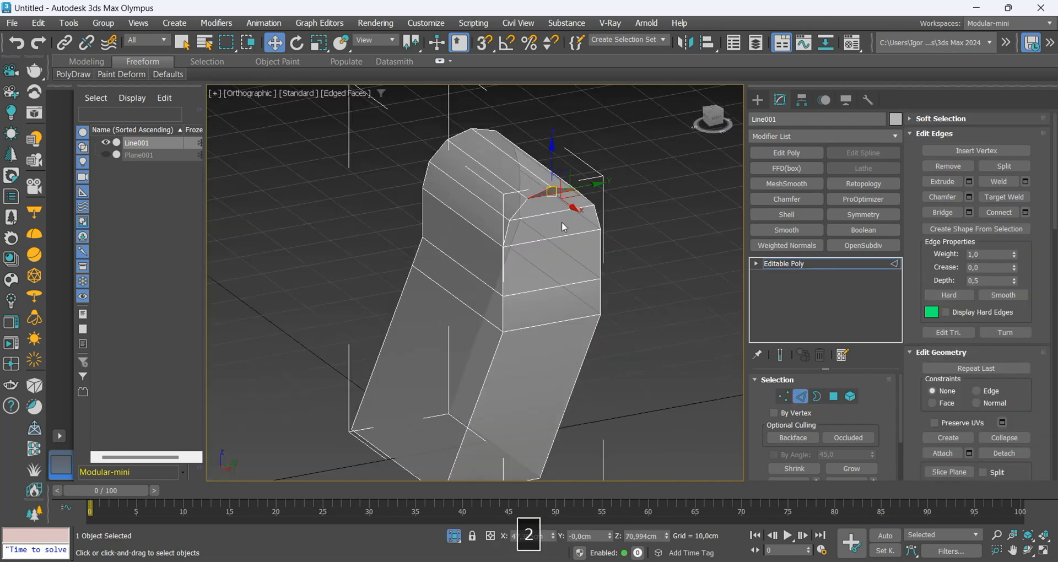
pyautogui.keyDown('alt'); pyautogui.moveTo(561, 221); pyautogui.dragTo(433, 372, button='middle'); pyautogui.keyUp('alt')
pyautogui.press('F3')
pyautogui.press('F3')
pyautogui.hotkey('ctrl', 'b')
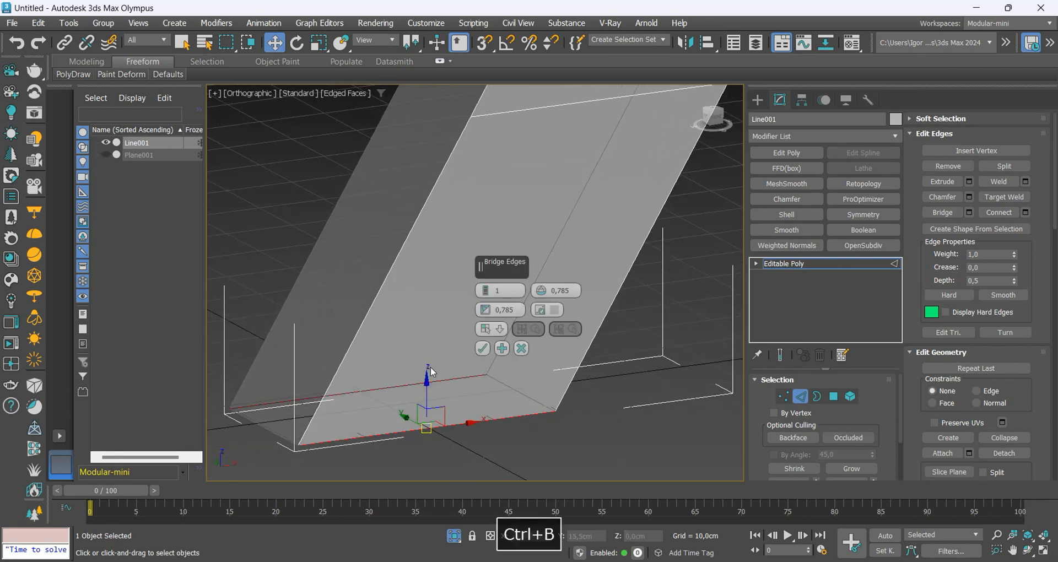
pyautogui.press('Return')
# Bridge the side edges of the body's remaining open end, leaving its topmost and bottommost edges out of the selection.
pyautogui.keyDown('alt'); pyautogui.moveTo(432, 323); pyautogui.dragTo(445, 281, button='middle'); pyautogui.keyUp('alt')
pyautogui.press('3')
pyautogui.click(446, 282)
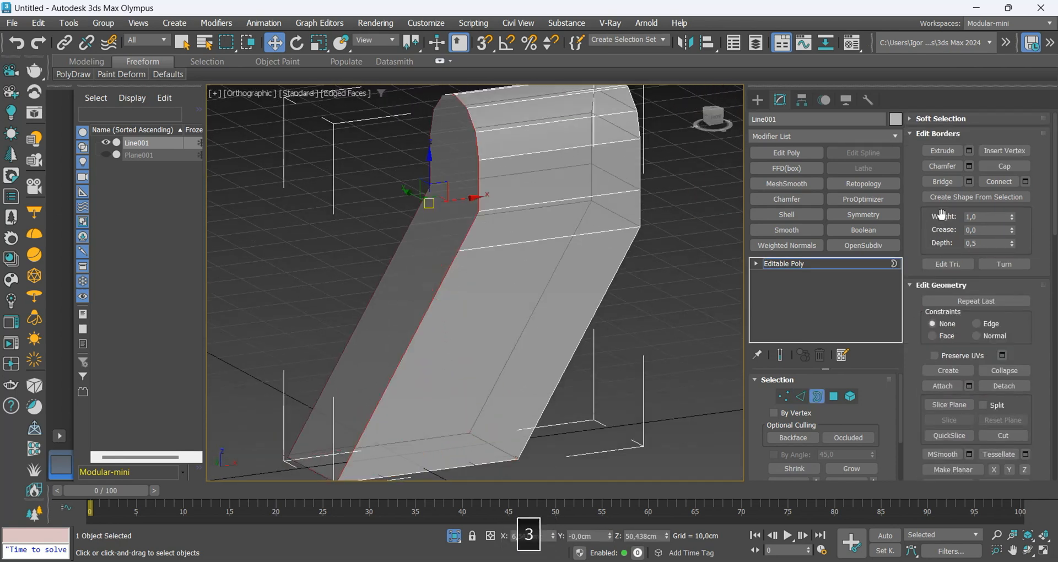
pyautogui.moveTo(450, 117); pyautogui.dragTo(478, 190, button='middle')
pyautogui.scroll(4, 454, 184)
pyautogui.press('2')
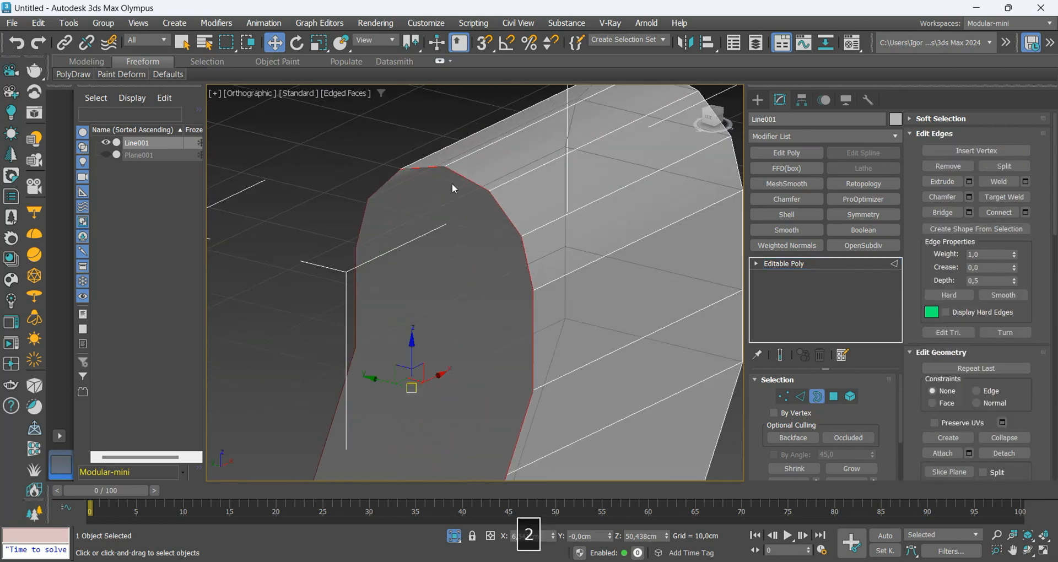
pyautogui.keyDown('alt'); pyautogui.click(432, 165); pyautogui.keyUp('alt')
pyautogui.scroll(-4, 441, 171)
pyautogui.press('Escape')
pyautogui.moveTo(441, 365)
pyautogui.mouseDown(button='middle')
pyautogui.moveTo(480, 373)
pyautogui.moveTo(501, 218)
pyautogui.mouseUp(button='middle')
pyautogui.press('F3')
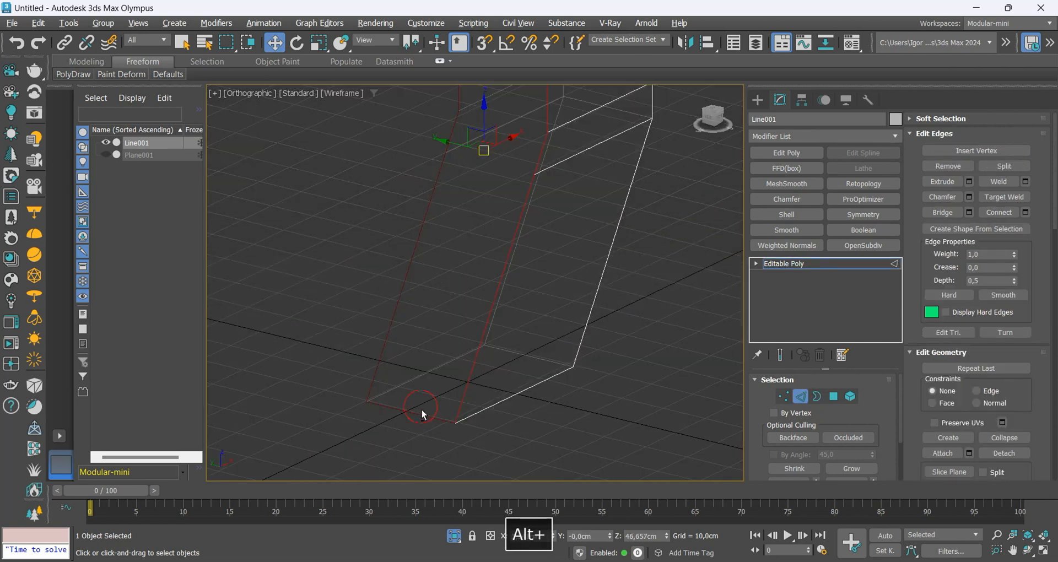
pyautogui.keyDown('alt'); pyautogui.click(422, 414); pyautogui.keyUp('alt')
pyautogui.press('F3')
pyautogui.moveTo(495, 301); pyautogui.dragTo(484, 374, button='middle')
pyautogui.hotkey('ctrl', 'b')
pyautogui.press('Return')
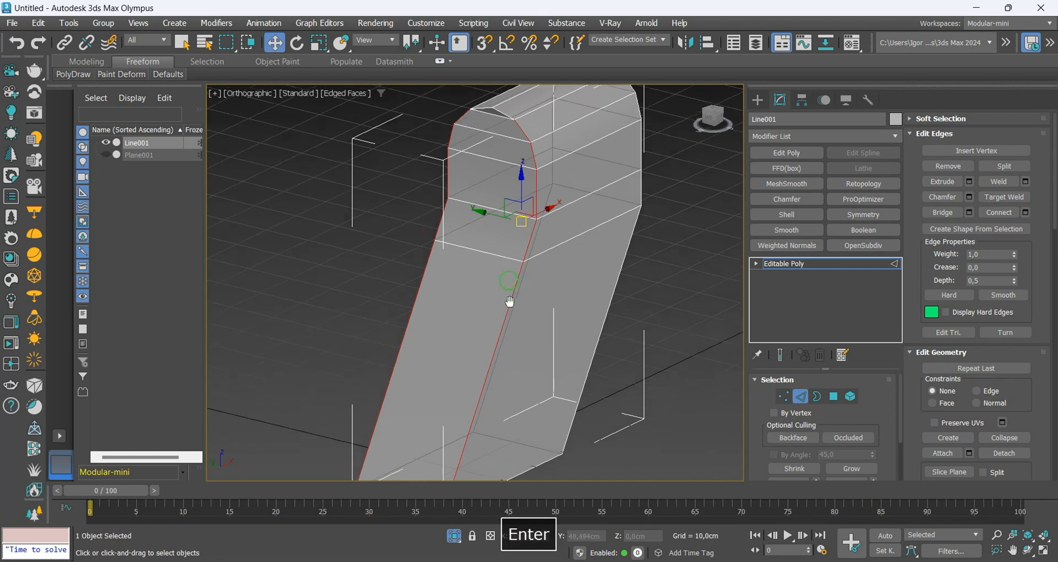
# Connect the ring of cross edges on the capped ends with one segment to form a central lengthwise loop.
pyautogui.keyDown('alt'); pyautogui.moveTo(508, 303); pyautogui.dragTo(498, 318, button='middle'); pyautogui.keyUp('alt')
pyautogui.hotkey('ctrl', 'r')
pyautogui.hotkey('ctrl', 'c')
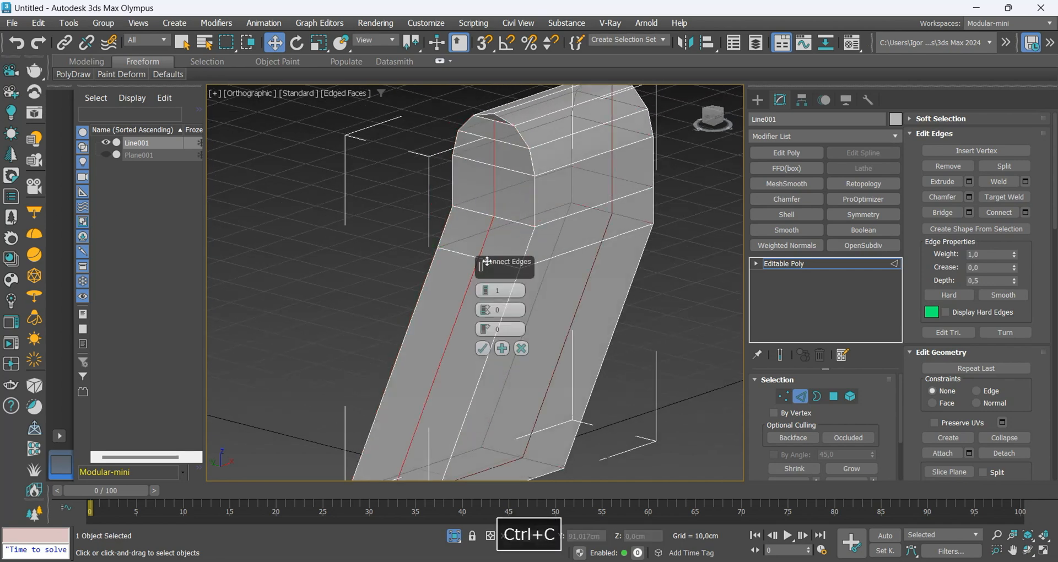
pyautogui.press('Return')
pyautogui.moveTo(498, 212); pyautogui.dragTo(500, 267, button='middle')
# Target Weld the upper vertices of the central loop to the peak vertices at the ends of the body.
pyautogui.press('1')
pyautogui.scroll(6, 494, 182)
pyautogui.press('F3')
pyautogui.press('F3')
pyautogui.moveTo(495, 193); pyautogui.dragTo(618, 259, button='middle')
pyautogui.scroll(2, 494, 252)
pyautogui.click(987, 182)
pyautogui.click(484, 225)
pyautogui.scroll(-6, 485, 231)
pyautogui.scroll(5, 621, 249)
pyautogui.click(605, 166)
pyautogui.press('w')
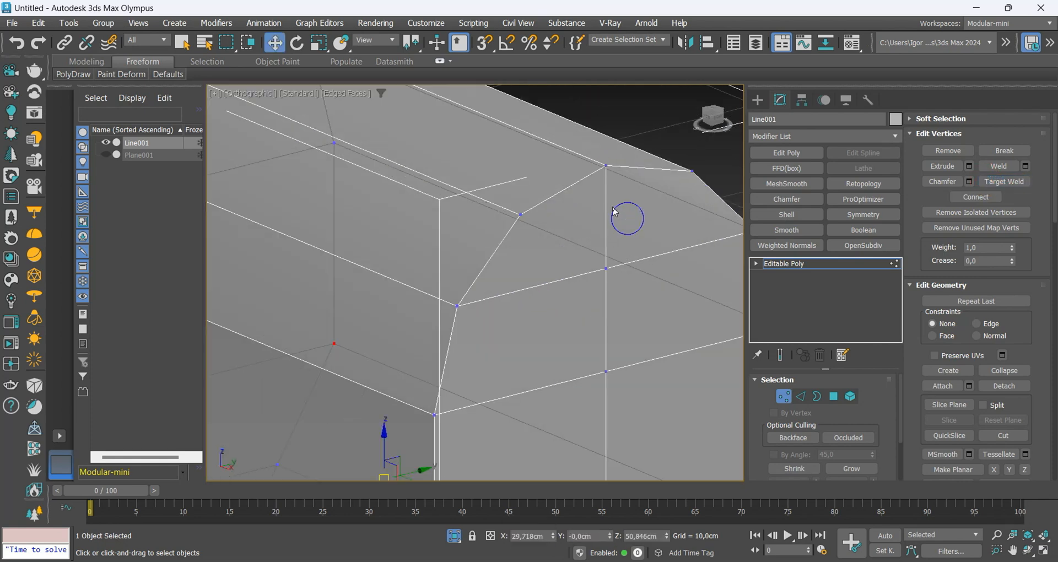
# Exit isolation, make the body see-through and move its lower outer corner vertices about 1.9 cm along X to match the reference.
pyautogui.scroll(-6, 614, 213)
pyautogui.hotkey('alt', 'x')
pyautogui.press('1')
pyautogui.press('F4')
pyautogui.press('F4')
pyautogui.keyDown('alt'); pyautogui.moveTo(512, 294); pyautogui.dragTo(581, 321, button='middle'); pyautogui.keyUp('alt')
pyautogui.press('f')
pyautogui.press('z')
pyautogui.hotkey('alt', 'q')
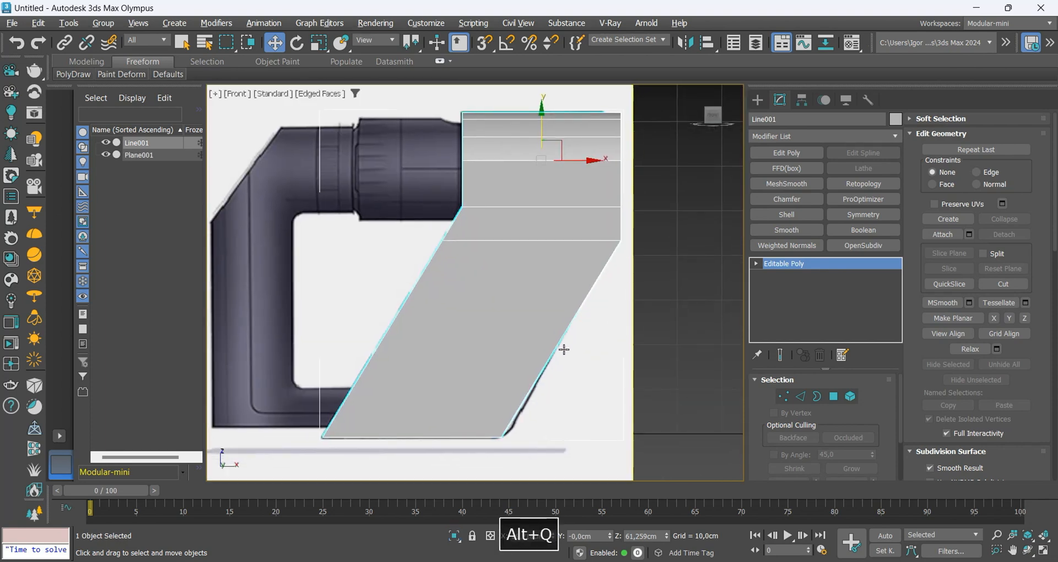
pyautogui.press('1')
pyautogui.scroll(5, 534, 398)
pyautogui.hotkey('alt', 'x')
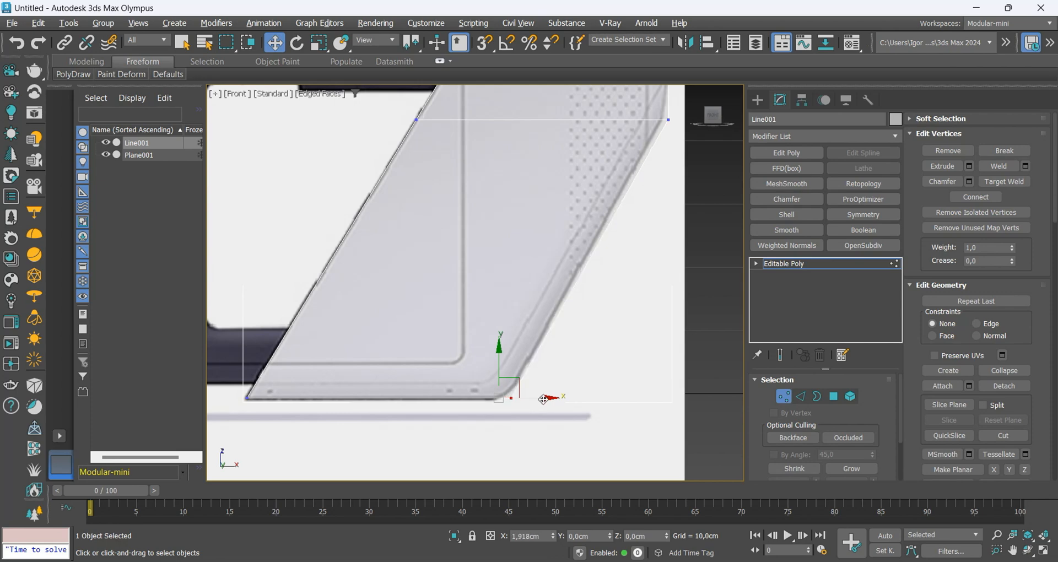
# Chamfer the body's lower outer corner edges by 2.767 cm with one segment to follow the reference's rounded corner.
pyautogui.press('2')
pyautogui.press('F3')
pyautogui.keyDown('alt'); pyautogui.moveTo(533, 378); pyautogui.dragTo(422, 294, button='middle'); pyautogui.keyUp('alt')
pyautogui.hotkey('ctrl', 'shift', 'c')
pyautogui.moveTo(483, 293); pyautogui.dragTo(483, 276)
pyautogui.press('F3')
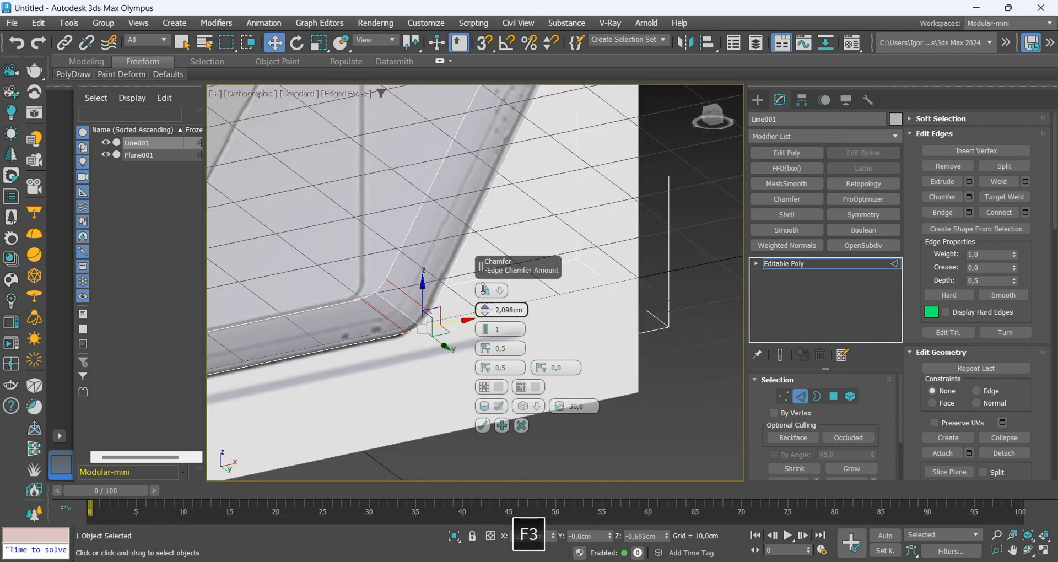
pyautogui.press('f')
pyautogui.press('z')
pyautogui.scroll(10, 441, 293)
pyautogui.moveTo(444, 295); pyautogui.dragTo(400, 329, button='middle')
pyautogui.press('F3')
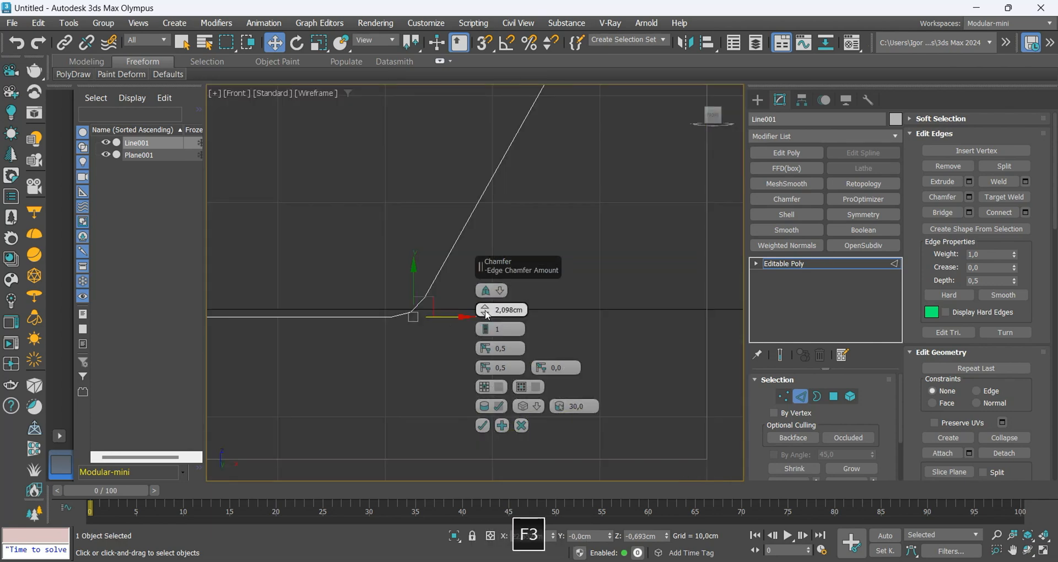
pyautogui.press('F3')
pyautogui.moveTo(484, 310); pyautogui.dragTo(485, 300)
pyautogui.press('F3')
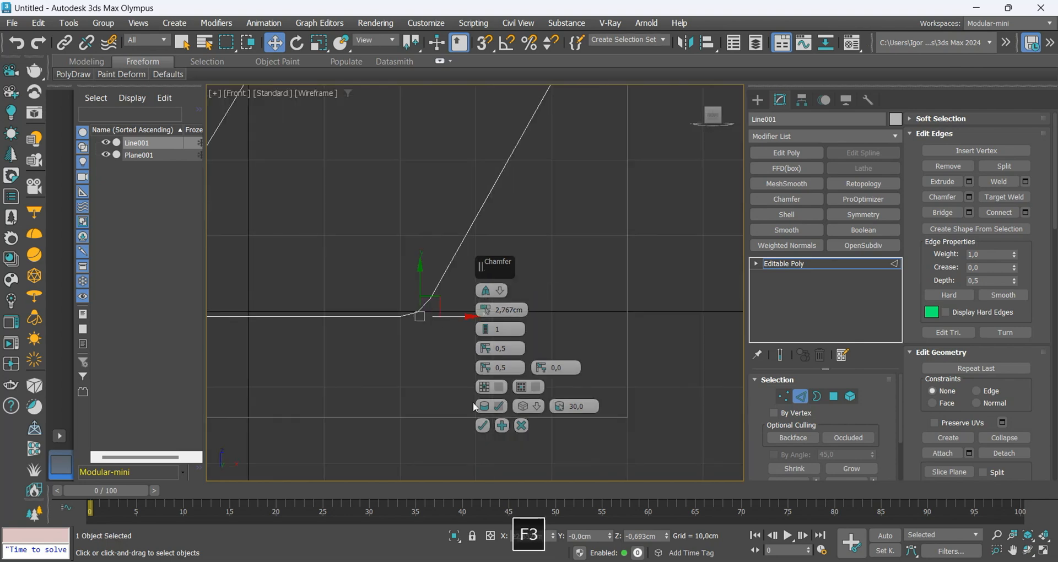
pyautogui.click(483, 425)
pyautogui.press('F3')
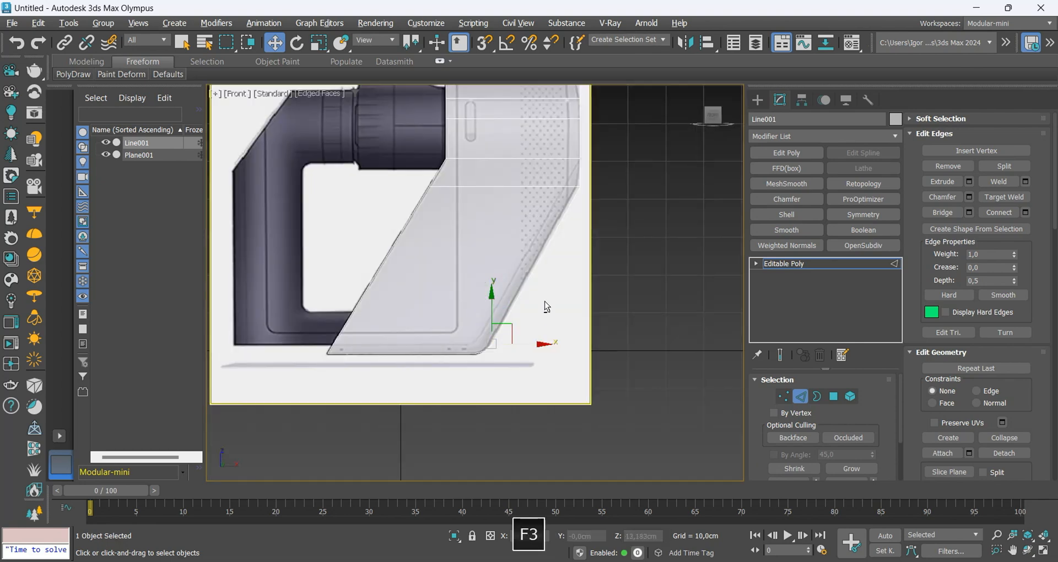
# Chamfer the border edge loops along the body's outer slanted side and base by 2.767 cm with one segment.
pyautogui.press('F3')
pyautogui.keyDown('alt'); pyautogui.moveTo(522, 331); pyautogui.dragTo(543, 183, button='middle'); pyautogui.keyUp('alt')
pyautogui.keyDown('ctrl'); pyautogui.doubleClick(588, 196); pyautogui.keyUp('ctrl')
pyautogui.scroll(-3, 588, 223)
pyautogui.keyDown('alt'); pyautogui.moveTo(539, 401); pyautogui.dragTo(513, 325, button='middle'); pyautogui.keyUp('alt')
pyautogui.scroll(5, 488, 318)
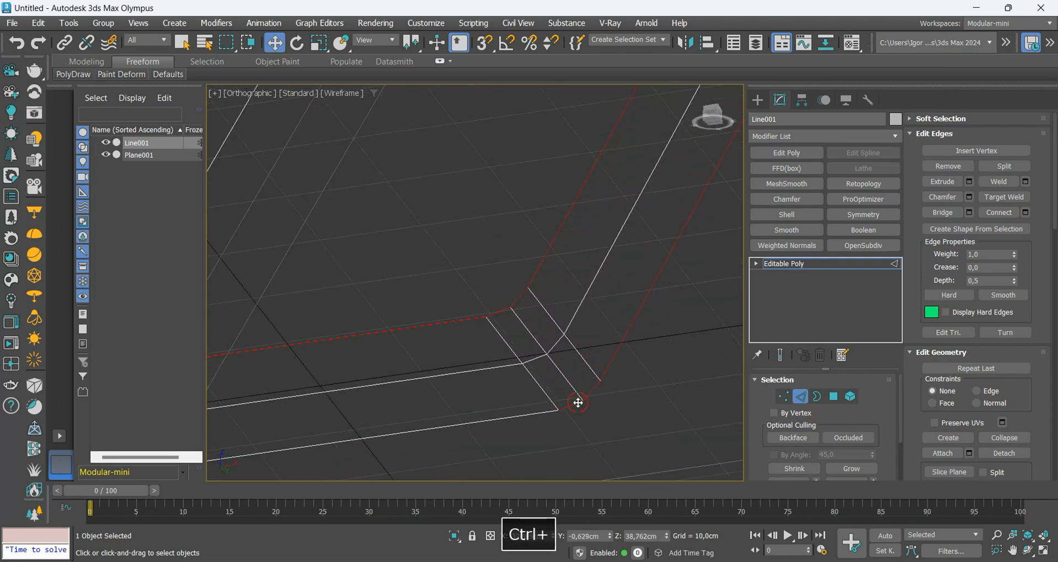
pyautogui.scroll(-5, 528, 416)
pyautogui.press('f')
pyautogui.press('F3')
pyautogui.scroll(5, 527, 435)
pyautogui.moveTo(527, 435); pyautogui.dragTo(528, 401, button='middle')
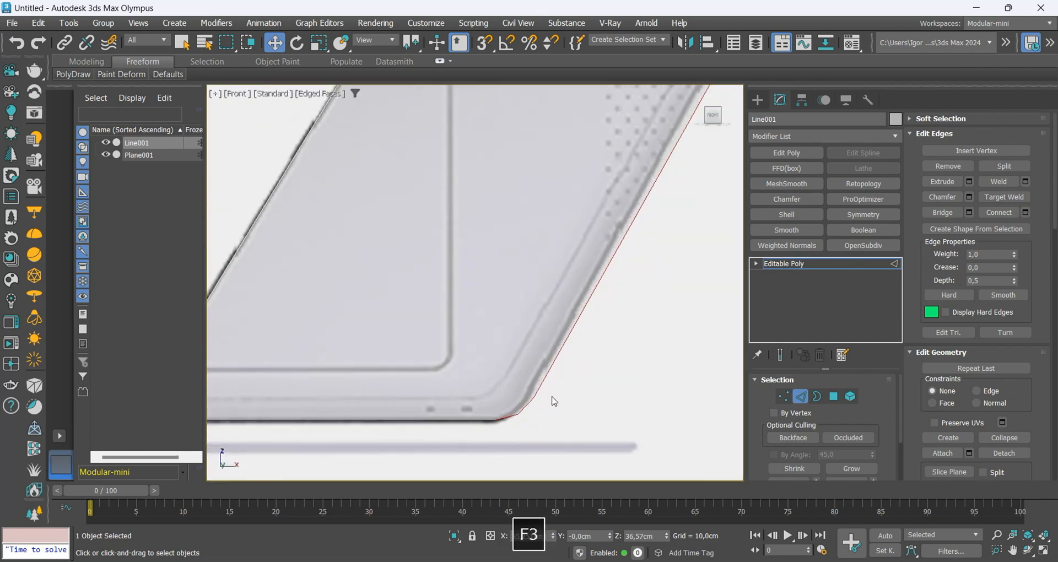
pyautogui.hotkey('ctrl', 'shift', 'c')
pyautogui.moveTo(608, 330); pyautogui.dragTo(554, 321, button='middle')
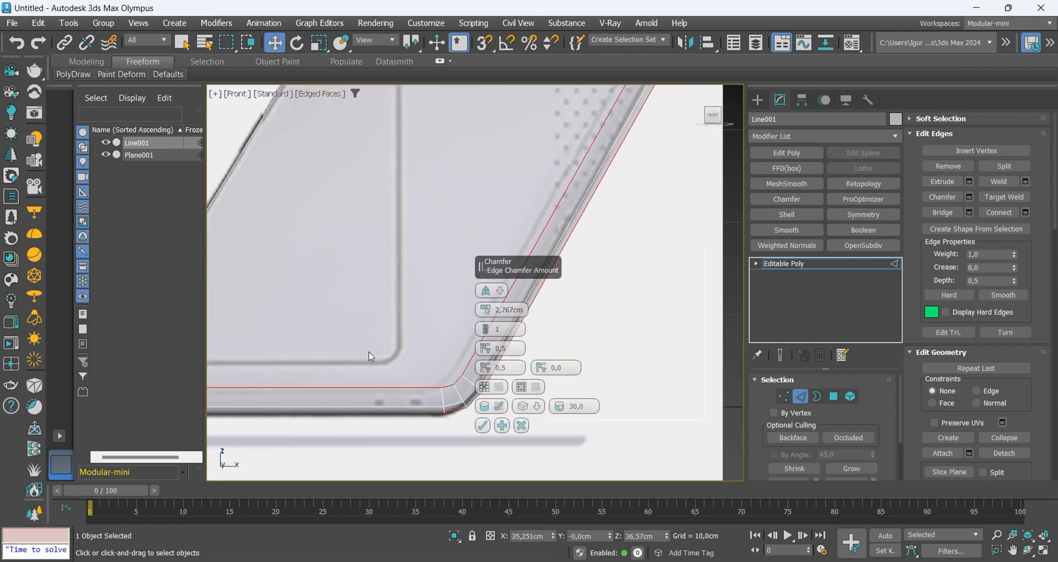
pyautogui.moveTo(424, 371); pyautogui.dragTo(434, 360, button='middle')
pyautogui.moveTo(480, 394); pyautogui.dragTo(479, 392, button='middle')
pyautogui.click(482, 426)
pyautogui.scroll(-6, 538, 349)
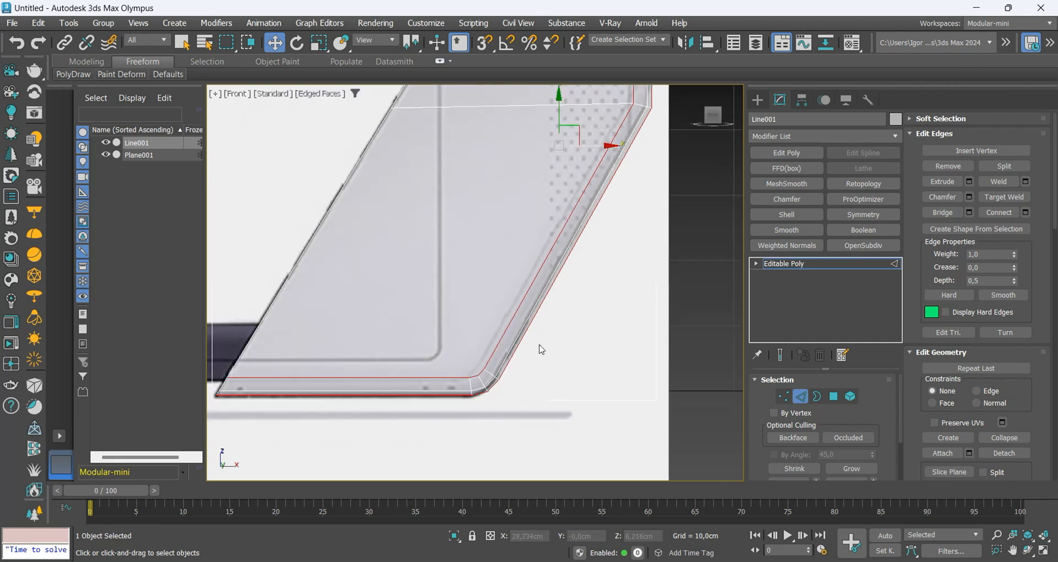
# Shift the upper body's outer-end vertices about 0.35 cm inward and adjust the lower corner vertices to fit the reference outline.
pyautogui.press('F3')
pyautogui.press('1')
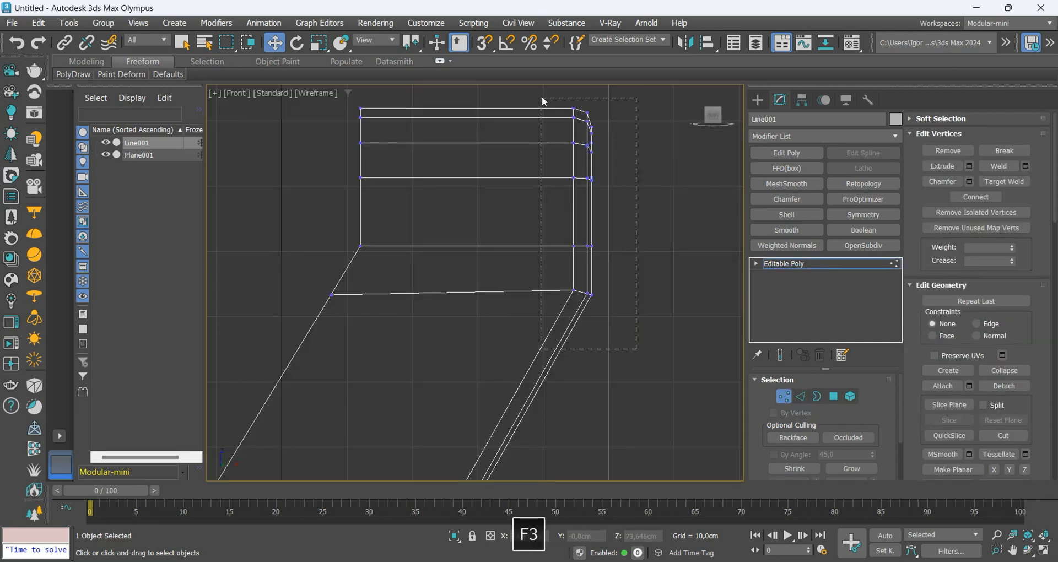
pyautogui.moveTo(545, 102); pyautogui.dragTo(544, 101)
pyautogui.press('F3')
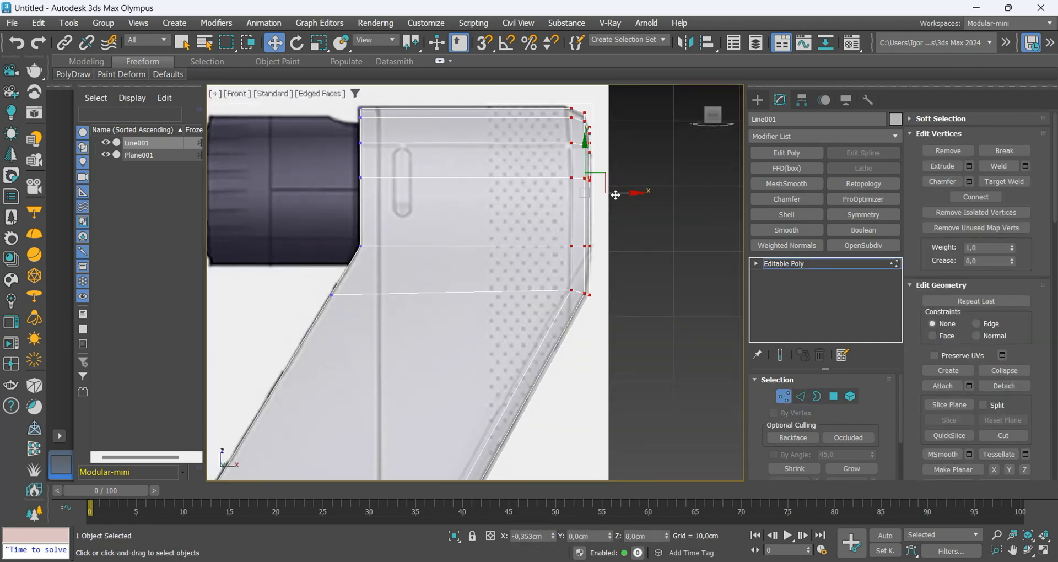
pyautogui.moveTo(588, 321); pyautogui.dragTo(695, 112, button='middle')
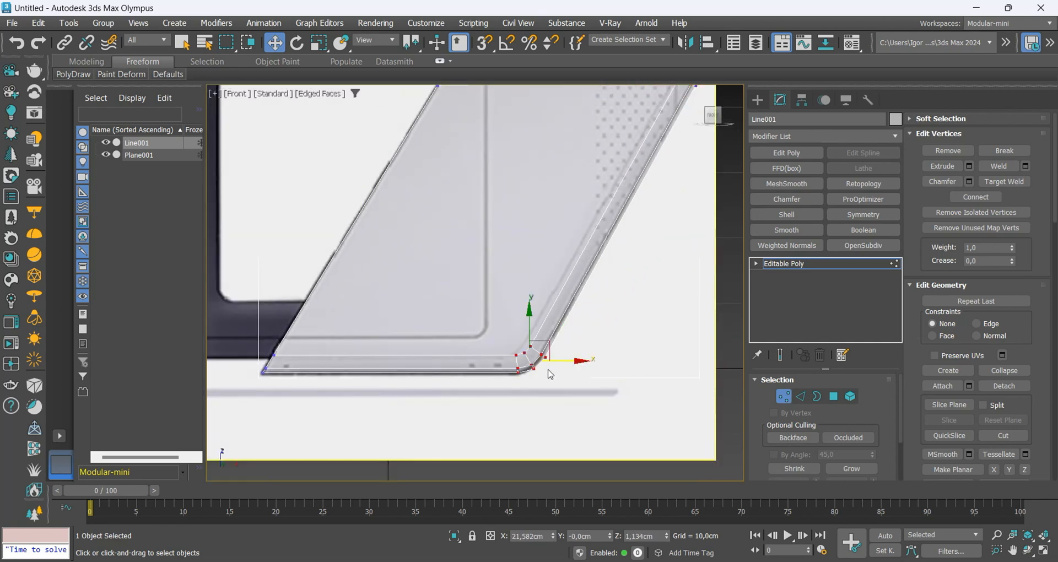
pyautogui.scroll(2, 550, 374)
pyautogui.keyDown('alt'); pyautogui.moveTo(557, 363); pyautogui.dragTo(493, 381, button='middle'); pyautogui.keyUp('alt')
# Isolate the body, turn off see-through and cut an edge just inside the curved upper rim of the inner end face.
pyautogui.hotkey('alt', 'q')
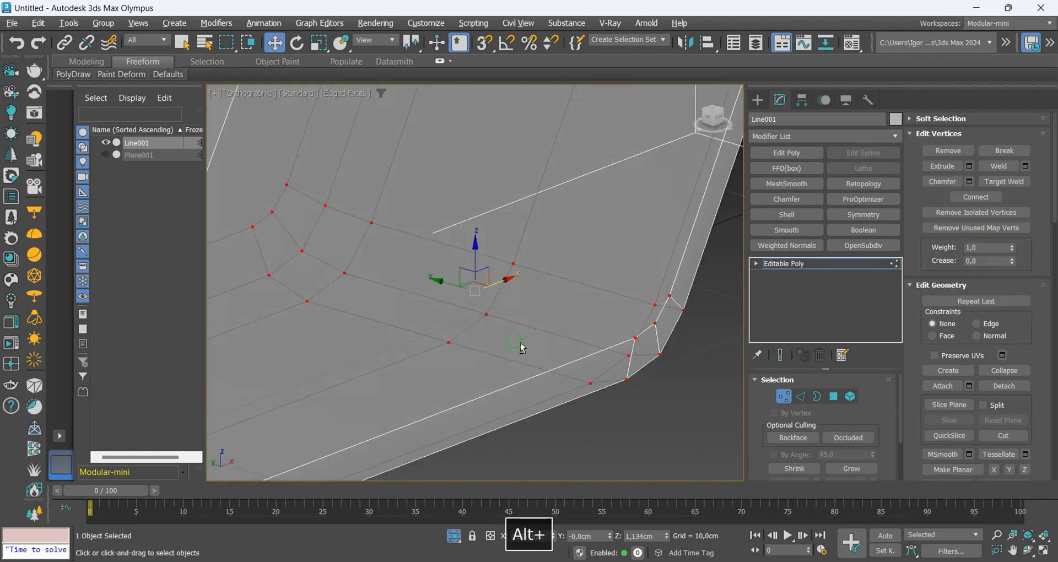
pyautogui.keyDown('alt'); pyautogui.moveTo(522, 347); pyautogui.dragTo(547, 352, button='middle'); pyautogui.keyUp('alt')
pyautogui.hotkey('alt', 'x')
pyautogui.scroll(-4, 547, 347)
pyautogui.keyDown('alt'); pyautogui.moveTo(553, 266); pyautogui.dragTo(552, 187, button='middle'); pyautogui.keyUp('alt')
pyautogui.scroll(3, 559, 155)
pyautogui.scroll(2, 559, 156)
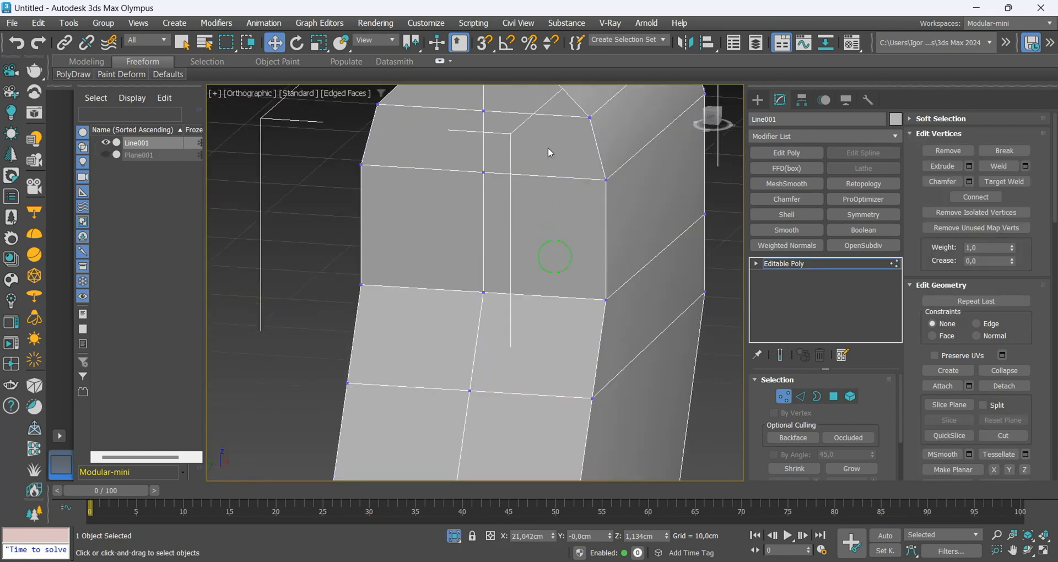
pyautogui.scroll(-5, 548, 147)
pyautogui.moveTo(539, 312); pyautogui.dragTo(545, 215, button='middle')
pyautogui.moveTo(552, 250); pyautogui.dragTo(551, 279, button='middle')
pyautogui.moveTo(552, 100); pyautogui.dragTo(541, 247, button='middle')
pyautogui.scroll(5, 540, 250)
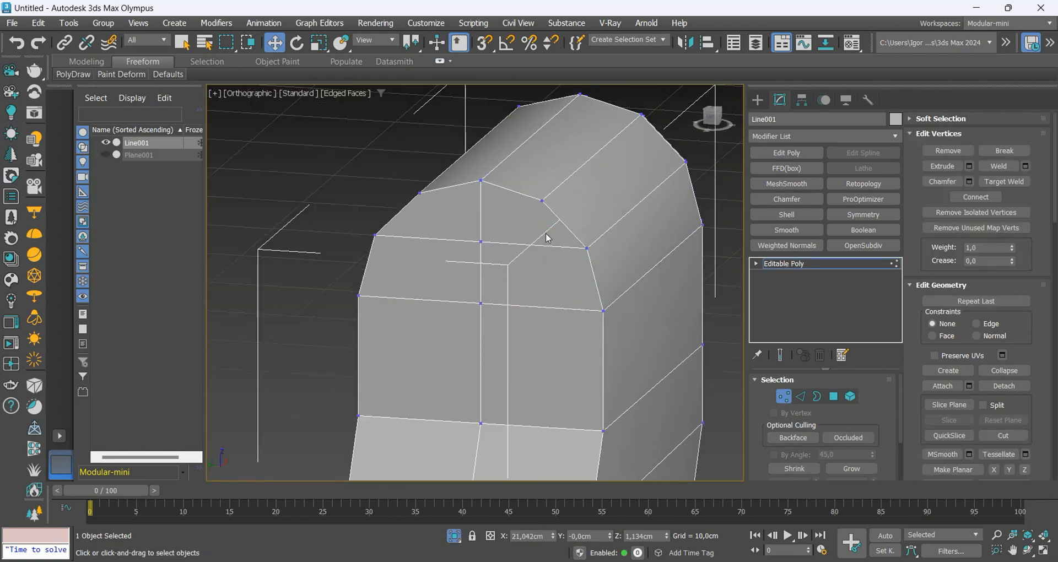
pyautogui.hotkey('alt', 'c')
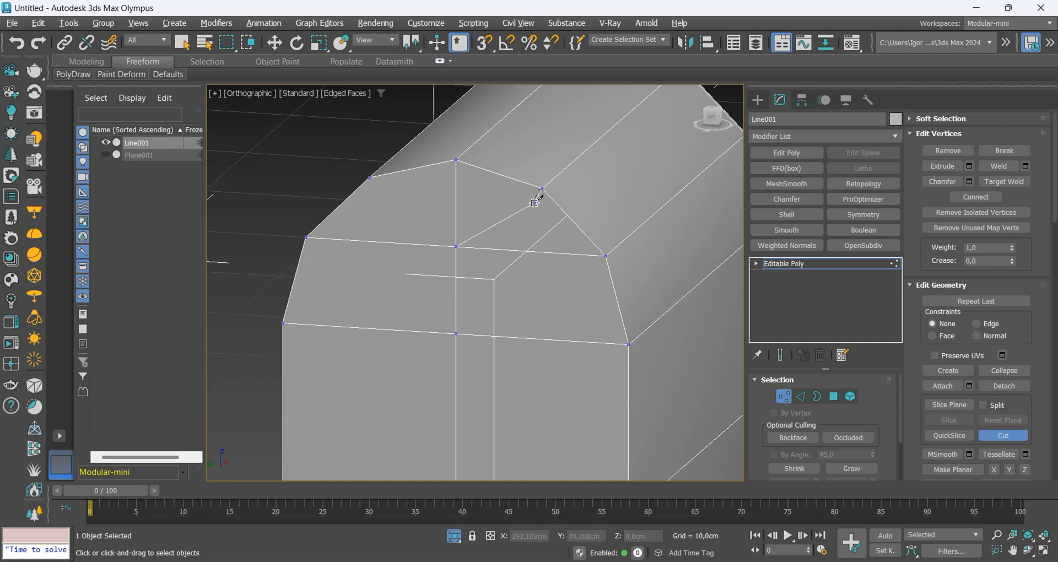
pyautogui.rightClick(585, 258)
# Add a vertical edge loop near the side rim of the inner end face and connect its top vertex to the cut.
pyautogui.scroll(-3, 600, 323)
pyautogui.scroll(3, 602, 382)
pyautogui.hotkey('alt', '1')
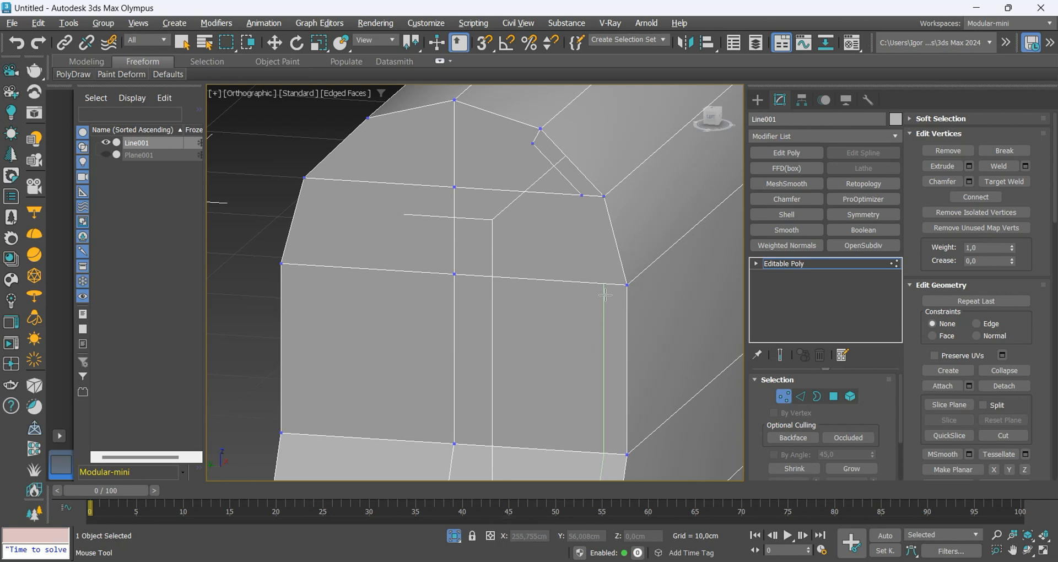
pyautogui.click(605, 294)
pyautogui.rightClick(606, 298)
pyautogui.moveTo(582, 200); pyautogui.dragTo(586, 251, button='middle')
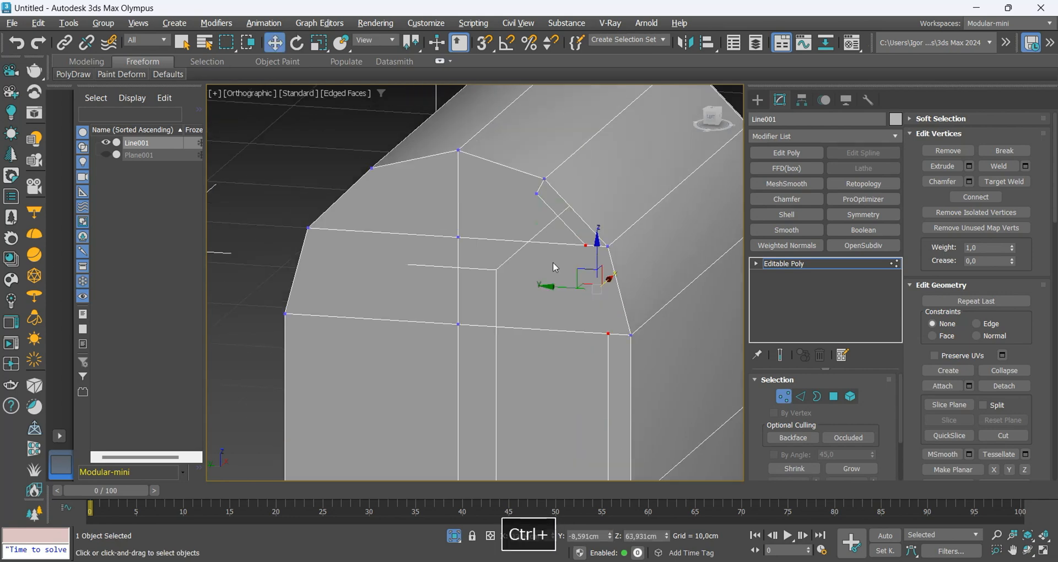
# Extend the inset edge with cuts across to the end face's center line and down the slanted handle face to its base.
pyautogui.hotkey('alt', 'c')
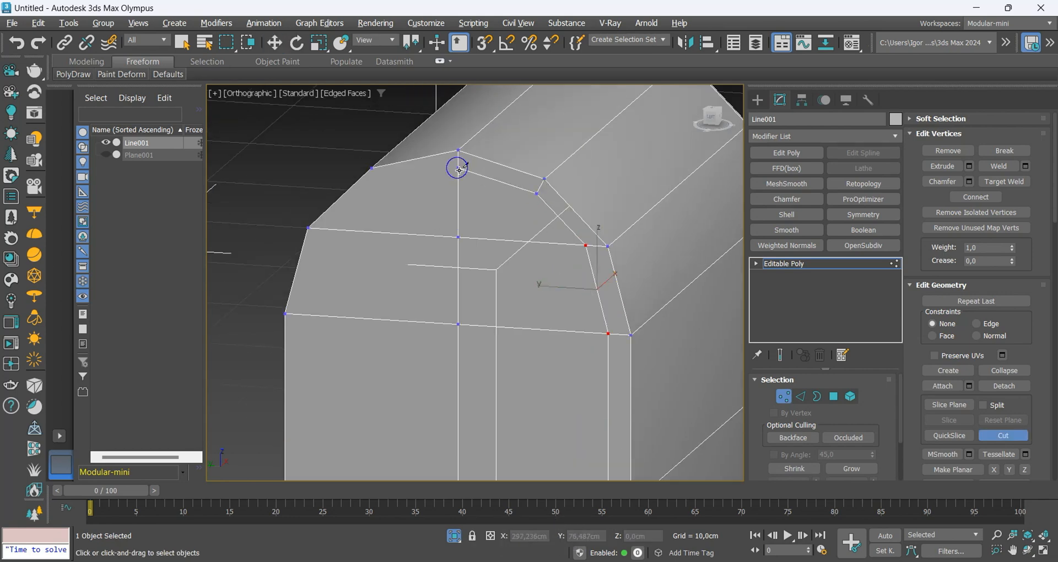
pyautogui.scroll(-8, 459, 171)
pyautogui.moveTo(462, 466); pyautogui.dragTo(535, 328, button='middle')
pyautogui.scroll(4, 545, 285)
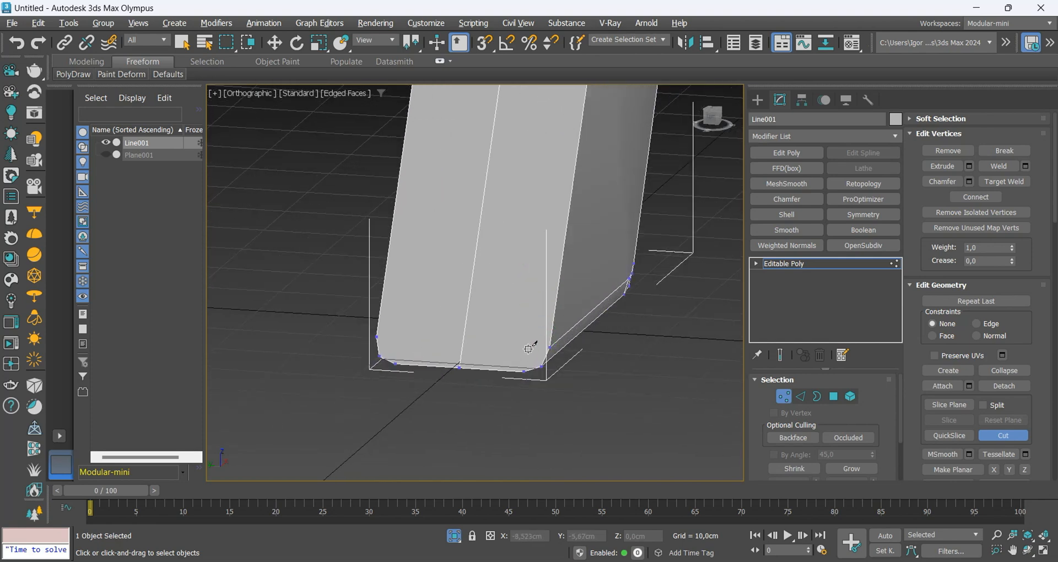
pyautogui.moveTo(552, 131); pyautogui.dragTo(544, 280, button='middle')
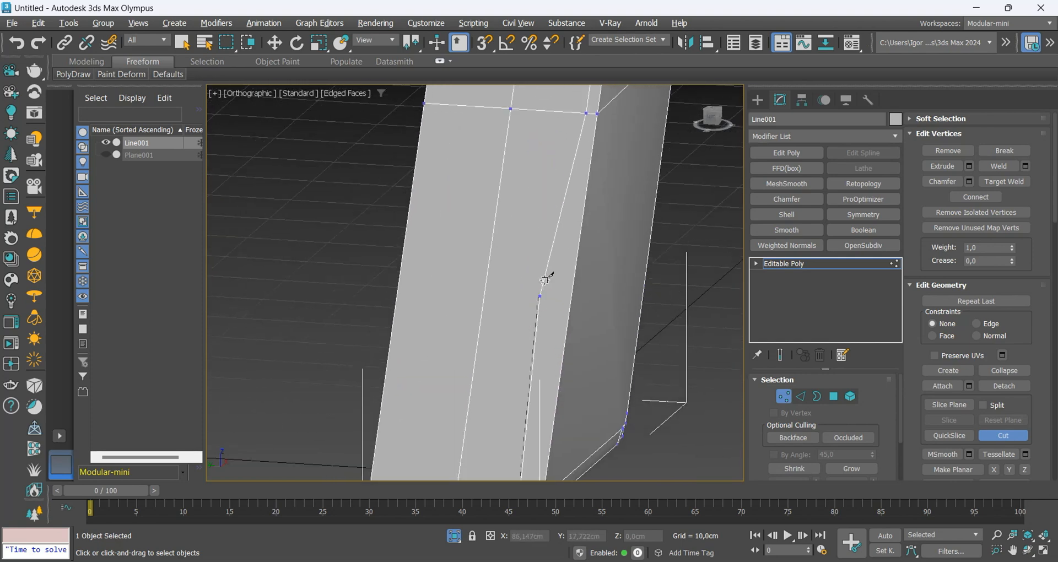
pyautogui.click(586, 113)
pyautogui.moveTo(526, 430); pyautogui.dragTo(523, 388, button='middle')
pyautogui.scroll(4, 524, 430)
pyautogui.rightClick(526, 424)
# Connect the vertices just above the handle's base into a horizontal edge from the center line to the side rim.
pyautogui.hotkey('alt', '1')
pyautogui.click(474, 380)
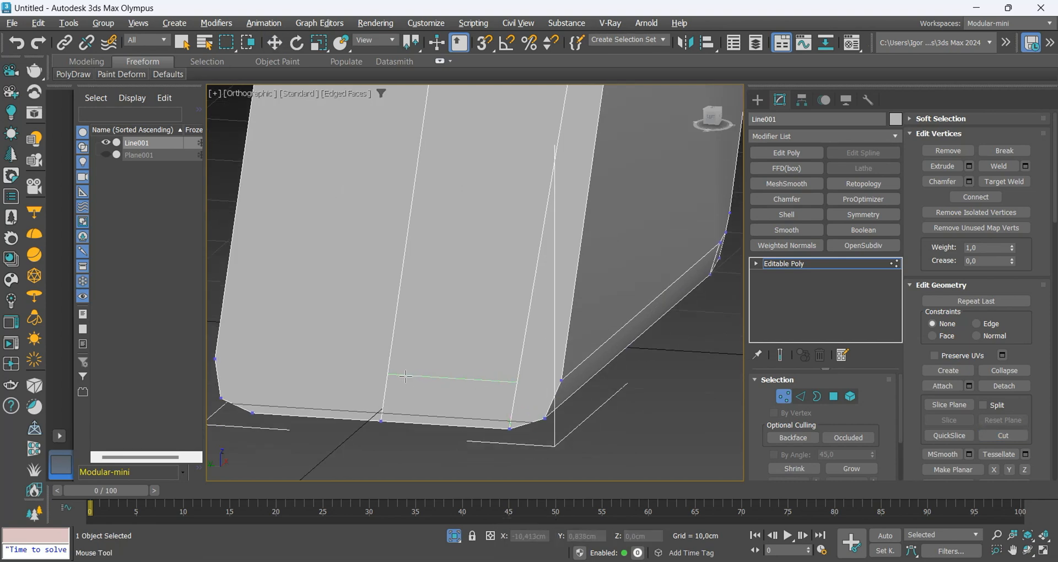
pyautogui.keyDown('ctrl'); pyautogui.click(561, 382); pyautogui.keyUp('ctrl')
pyautogui.hotkey('ctrl', 'shift', 'e')
pyautogui.scroll(-4, 560, 382)
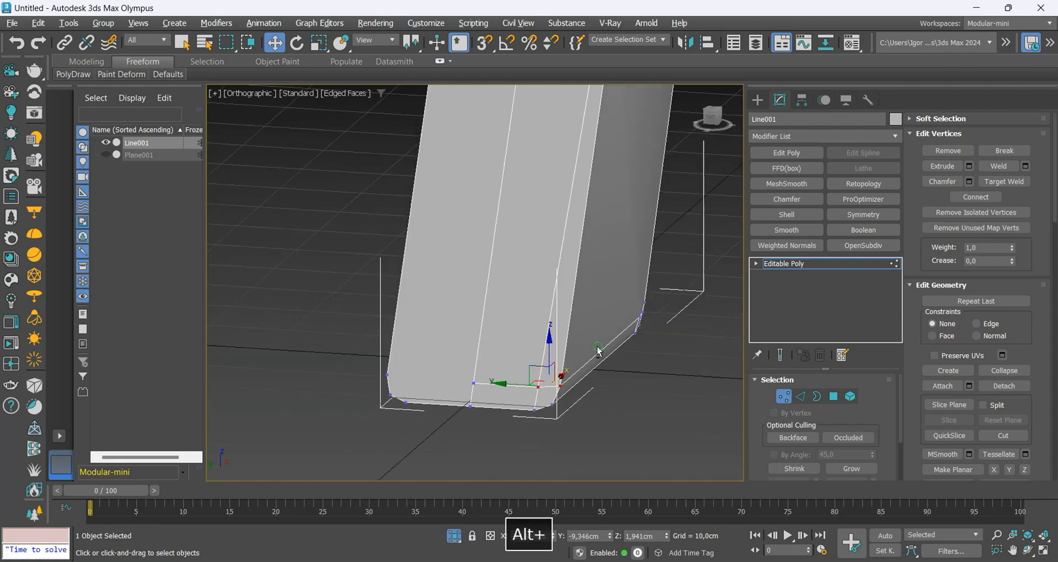
# Add a vertical edge loop on the upper body's side, just inside and parallel to the chamfered outer end.
pyautogui.keyDown('alt'); pyautogui.moveTo(597, 353); pyautogui.dragTo(539, 368, button='middle'); pyautogui.keyUp('alt')
pyautogui.scroll(-3, 559, 349)
pyautogui.keyDown('alt'); pyautogui.moveTo(551, 309); pyautogui.dragTo(555, 282, button='middle'); pyautogui.keyUp('alt')
pyautogui.press('f')
pyautogui.press('z')
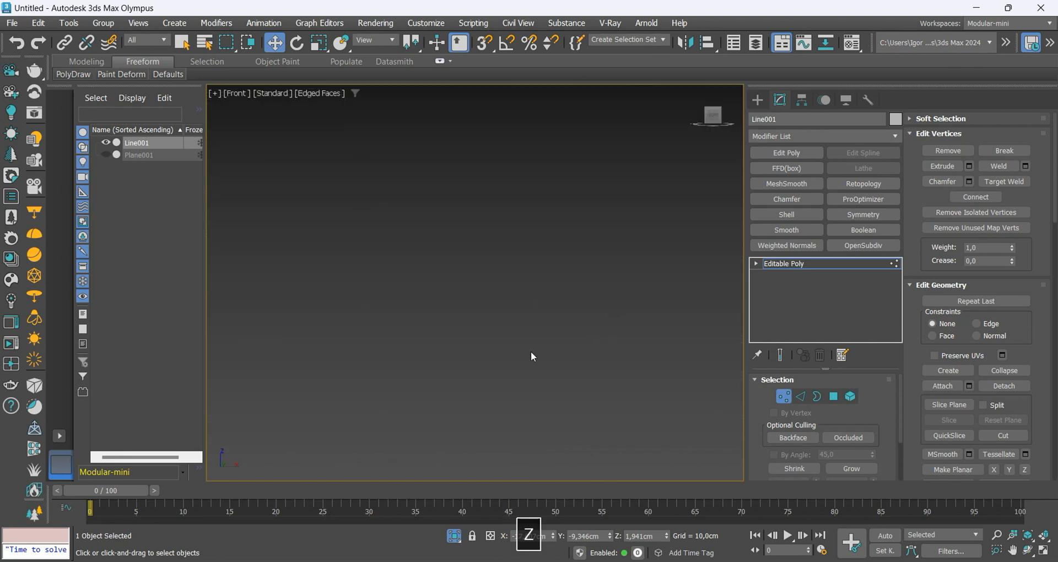
pyautogui.scroll(-4, 550, 343)
pyautogui.click(537, 326)
pyautogui.moveTo(588, 331); pyautogui.dragTo(402, 361, button='middle')
pyautogui.scroll(-5, 506, 318)
pyautogui.scroll(-5, 401, 361)
pyautogui.moveTo(529, 351); pyautogui.dragTo(521, 374, button='middle')
pyautogui.scroll(2, 521, 372)
pyautogui.moveTo(622, 203); pyautogui.dragTo(610, 267, button='middle')
pyautogui.scroll(-2, 610, 259)
pyautogui.moveTo(604, 176); pyautogui.dragTo(597, 218, button='middle')
pyautogui.hotkey('alt', '1')
pyautogui.click(603, 211)
pyautogui.rightClick(603, 212)
pyautogui.moveTo(586, 272); pyautogui.dragTo(592, 252, button='middle')
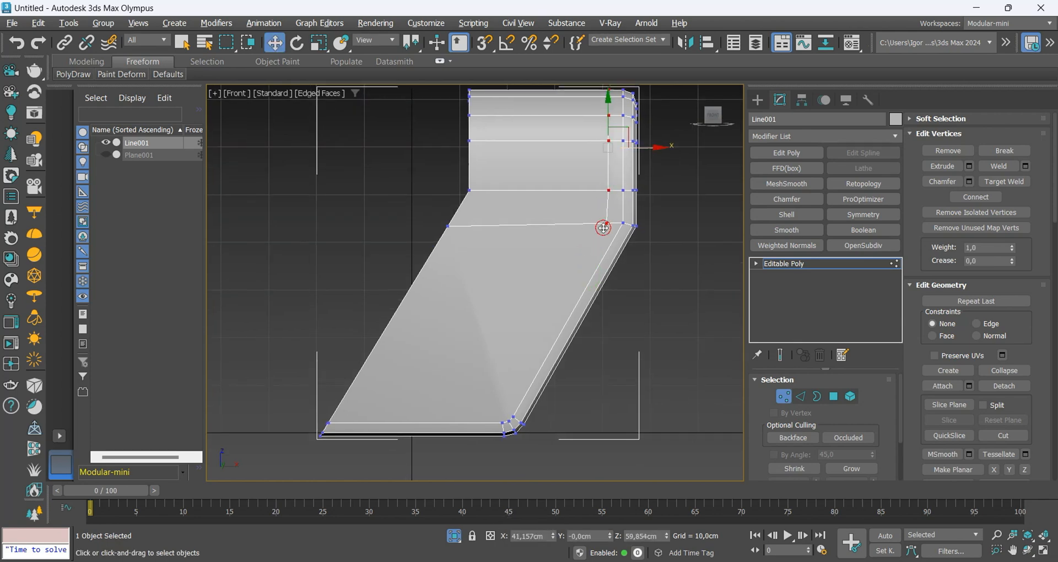
# Connect the new loop's lowest vertex down the slanted handle side to the chamfered lower outer corner.
pyautogui.click(607, 226)
pyautogui.scroll(3, 516, 406)
pyautogui.hotkey('ctrl', 'shift', 'e')
pyautogui.moveTo(484, 422); pyautogui.dragTo(622, 357, button='middle')
# Cut a horizontal edge just above the base across the handle's side and around its slanted inner face to the center line.
pyautogui.hotkey('alt', 'c')
pyautogui.click(651, 363)
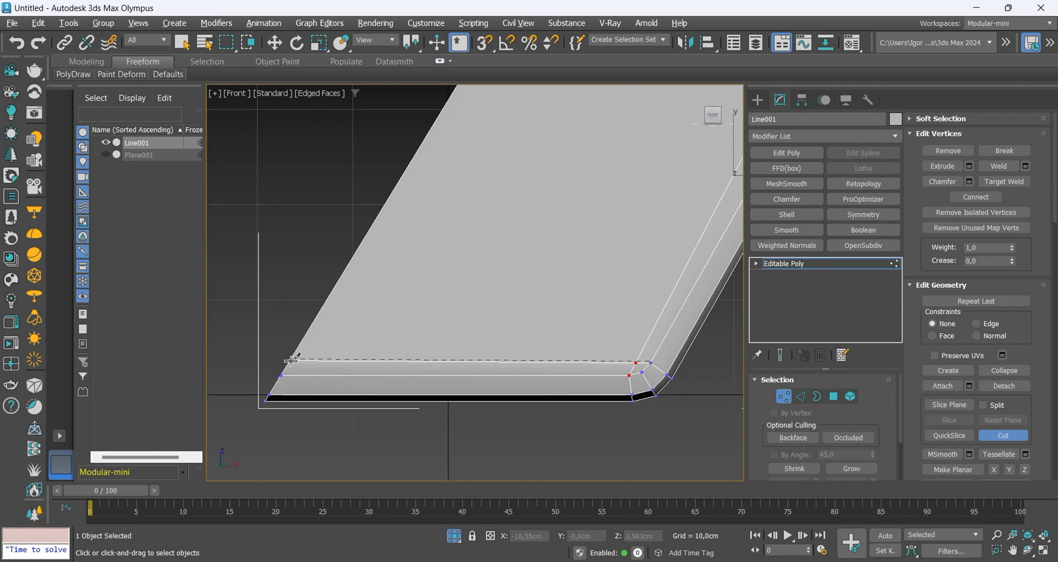
pyautogui.keyDown('alt'); pyautogui.moveTo(471, 364); pyautogui.dragTo(461, 404, button='middle'); pyautogui.keyUp('alt')
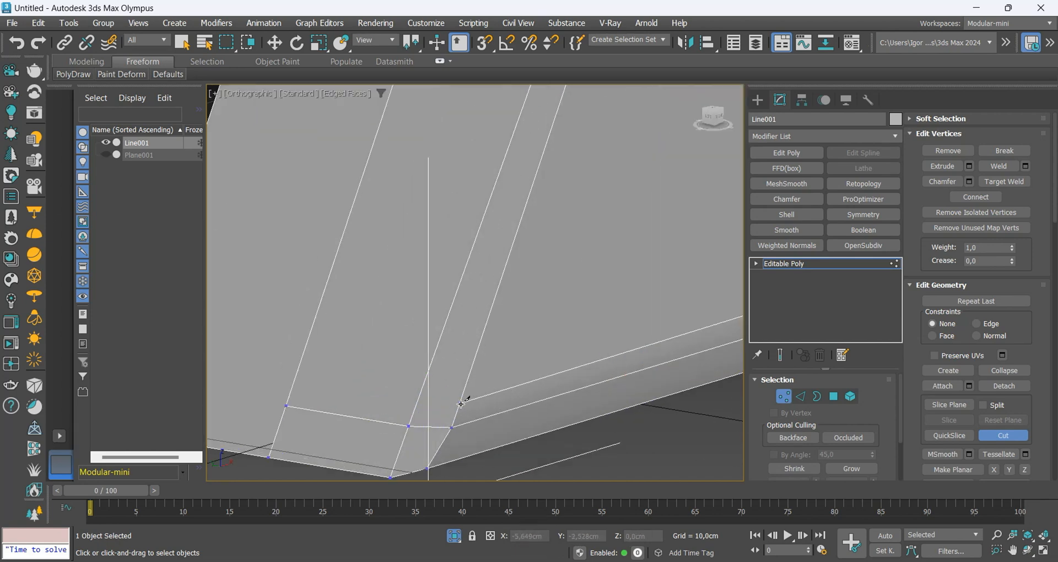
pyautogui.rightClick(296, 380)
# Add an edge loop on the body's side, just inside and parallel to its inner edge, down the slanted handle to the base.
pyautogui.scroll(-6, 386, 403)
pyautogui.keyDown('alt'); pyautogui.moveTo(394, 406); pyautogui.dragTo(674, 325, button='middle'); pyautogui.keyUp('alt')
pyautogui.press('f')
pyautogui.press('z')
pyautogui.hotkey('alt', 'q')
pyautogui.hotkey('alt', 'x')
pyautogui.scroll(-2, 587, 370)
pyautogui.moveTo(541, 348); pyautogui.dragTo(545, 399, button='middle')
pyautogui.moveTo(569, 304); pyautogui.dragTo(563, 326, button='middle')
pyautogui.hotkey('alt', '1')
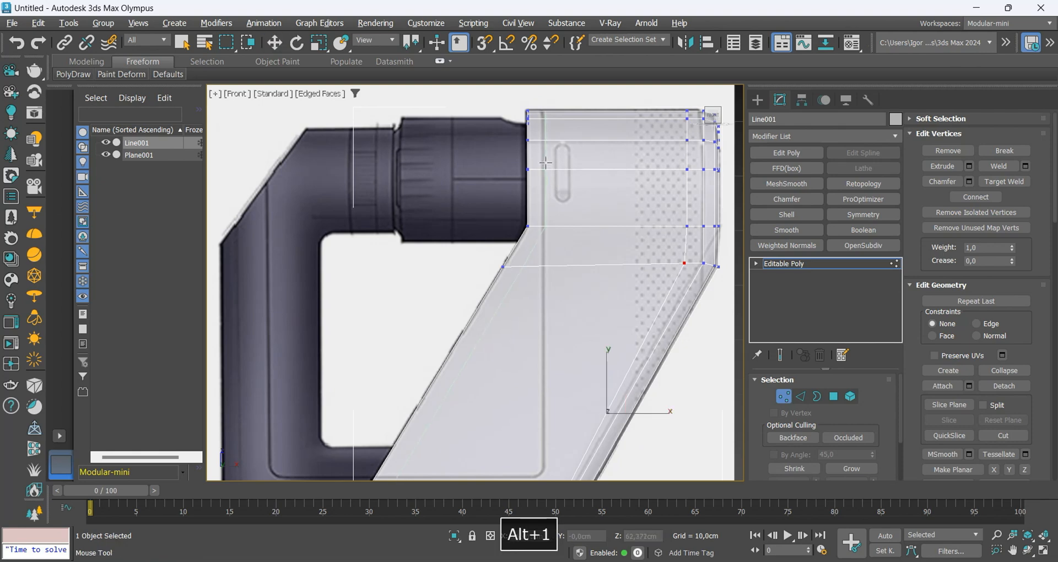
# Flatten the new loop's handle vertices in X and align them with the upper vertices along the reference's vertical panel seam.
pyautogui.press('w')
pyautogui.press('F3')
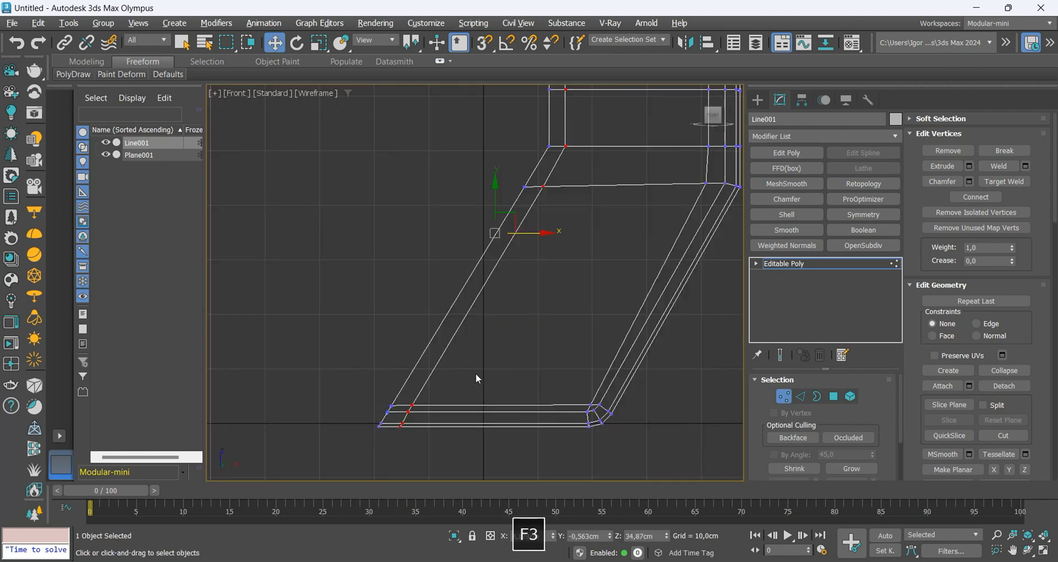
pyautogui.moveTo(589, 198); pyautogui.dragTo(565, 333, button='middle')
pyautogui.keyDown('alt'); pyautogui.moveTo(499, 157); pyautogui.dragTo(498, 155); pyautogui.keyUp('alt')
pyautogui.moveTo(503, 345); pyautogui.dragTo(538, 185, button='middle')
pyautogui.moveTo(921, 432); pyautogui.dragTo(926, 383)
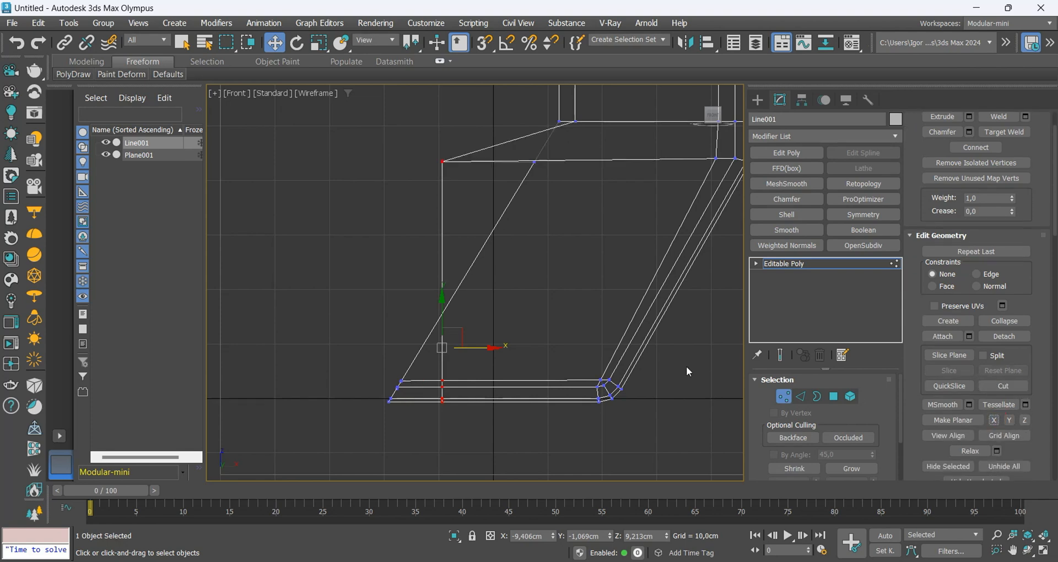
pyautogui.press('F3')
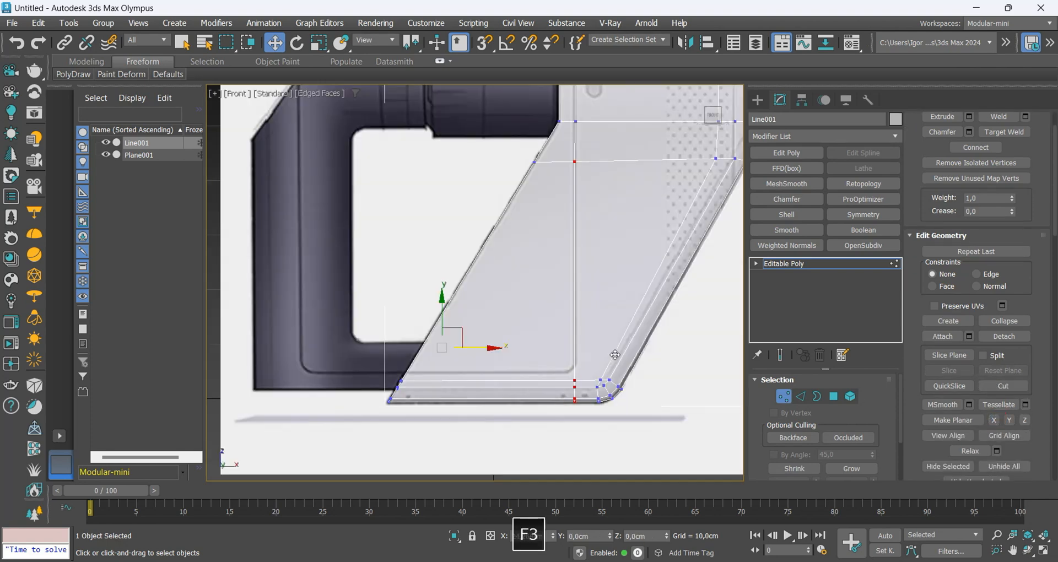
pyautogui.moveTo(607, 333); pyautogui.dragTo(605, 340, button='middle')
pyautogui.moveTo(603, 385); pyautogui.dragTo(568, 161)
# Undo the last change to the vertical loop and check its alignment with the reference's panel seam down to the lower corner.
pyautogui.press('s')
pyautogui.moveTo(584, 286); pyautogui.dragTo(545, 247, button='middle')
pyautogui.hotkey('ctrl', 'z')
pyautogui.press('F3')
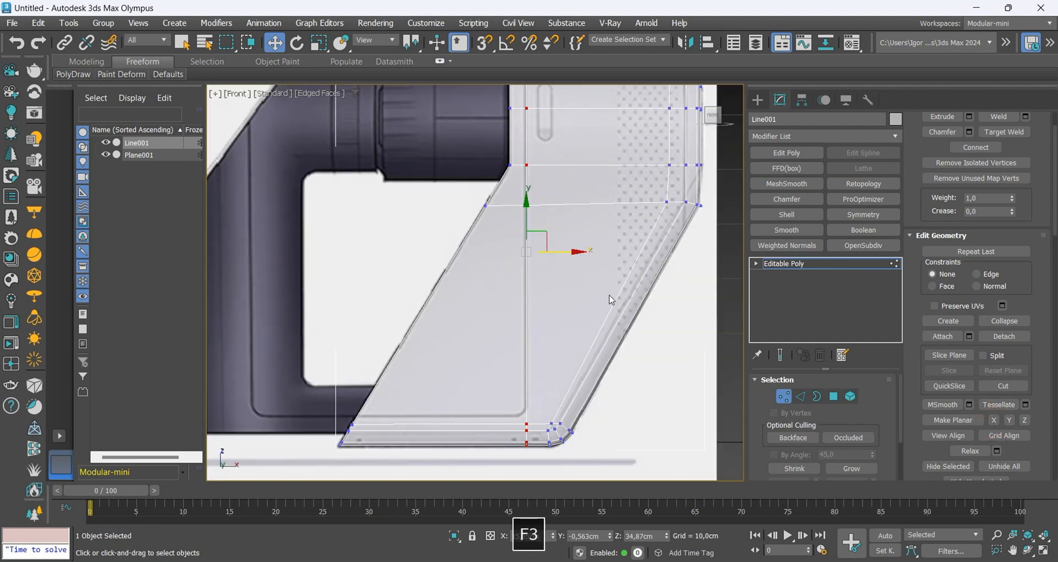
pyautogui.moveTo(534, 328); pyautogui.dragTo(534, 308, button='middle')
pyautogui.moveTo(521, 394); pyautogui.dragTo(532, 374, button='middle')
pyautogui.scroll(3, 516, 378)
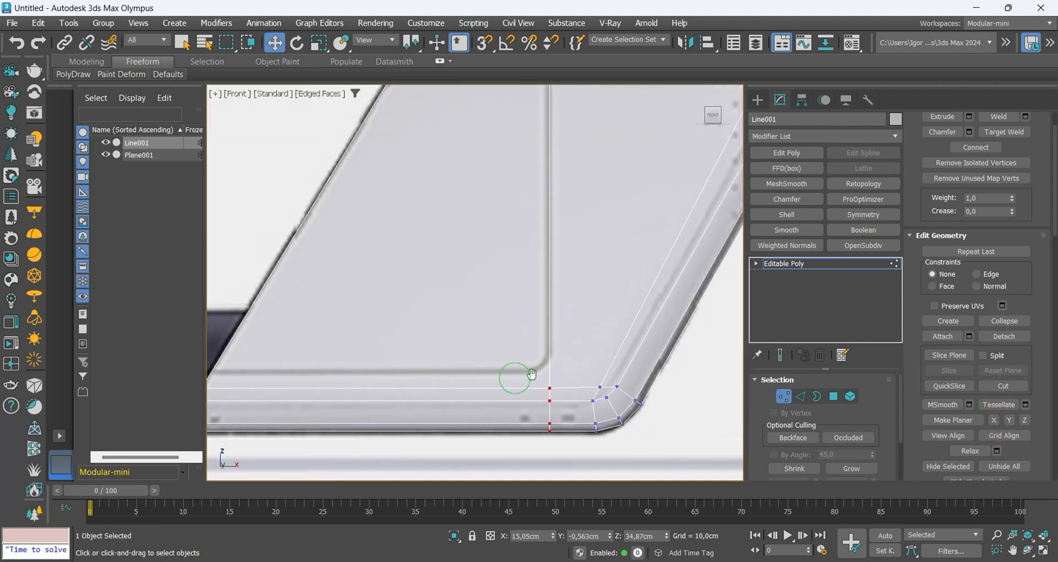
pyautogui.moveTo(542, 331); pyautogui.dragTo(548, 327, button='middle')
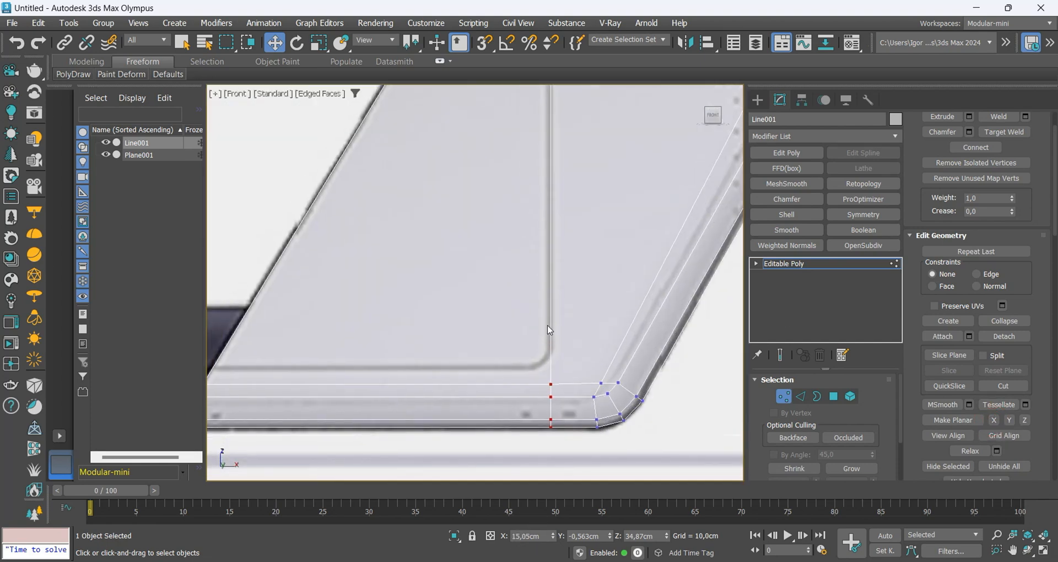
pyautogui.click(589, 338)
# With the Edge constraint, raise the vertices of the horizontal row above the base to the reference's lower panel seam.
pyautogui.scroll(-2, 590, 338)
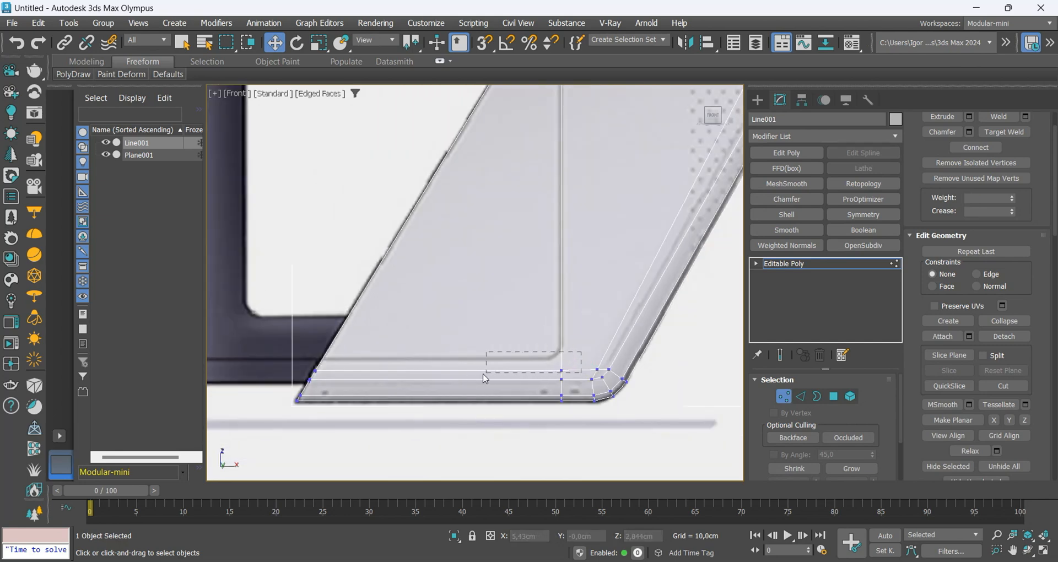
pyautogui.moveTo(307, 377); pyautogui.dragTo(306, 379)
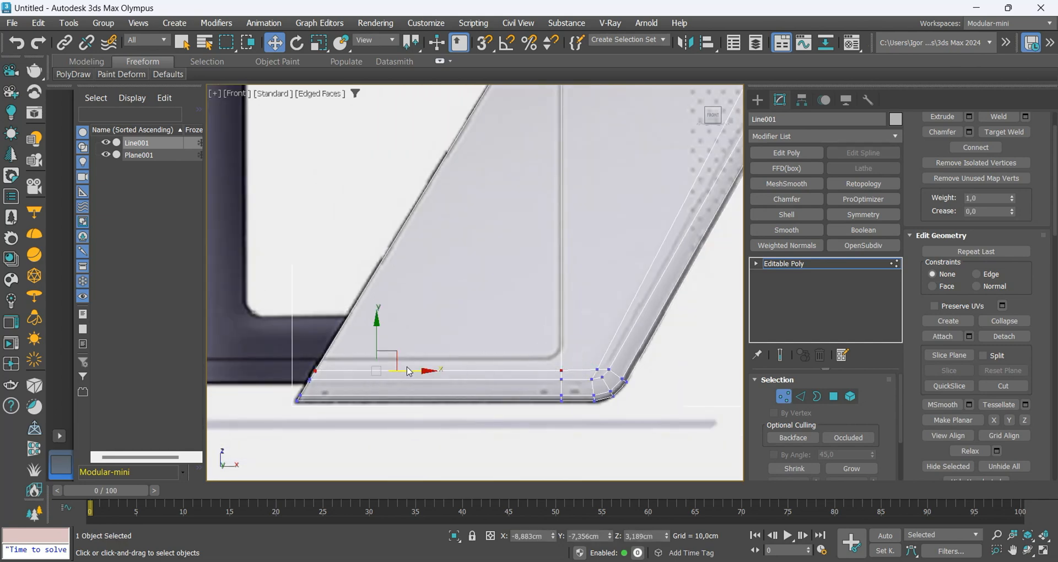
pyautogui.moveTo(570, 356); pyautogui.dragTo(571, 365, button='middle')
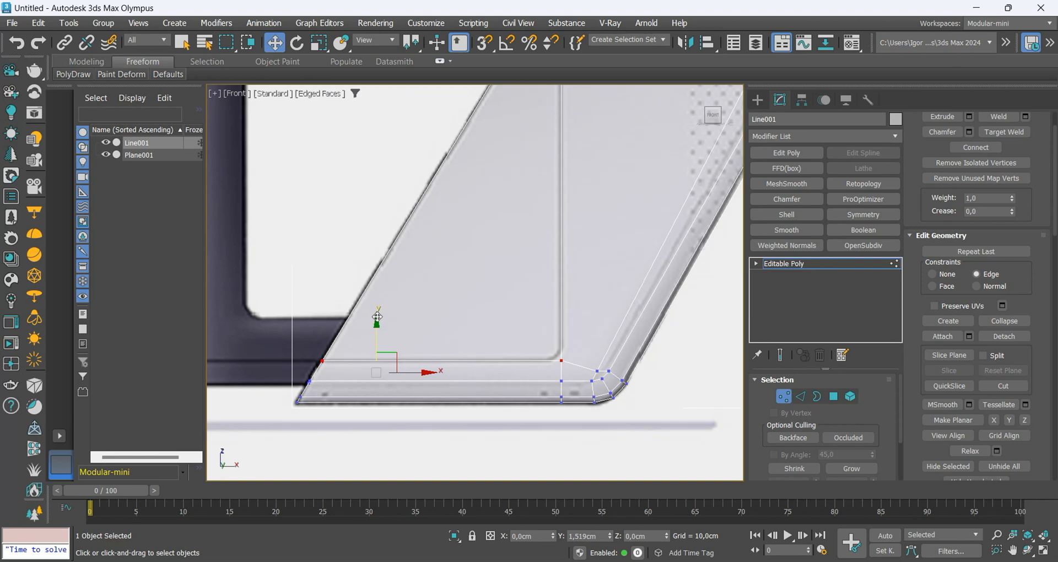
# Reposition the inner vertices at the lower outer corner so the edge flow meets the raised row and follows the rounded corner.
pyautogui.scroll(2, 563, 345)
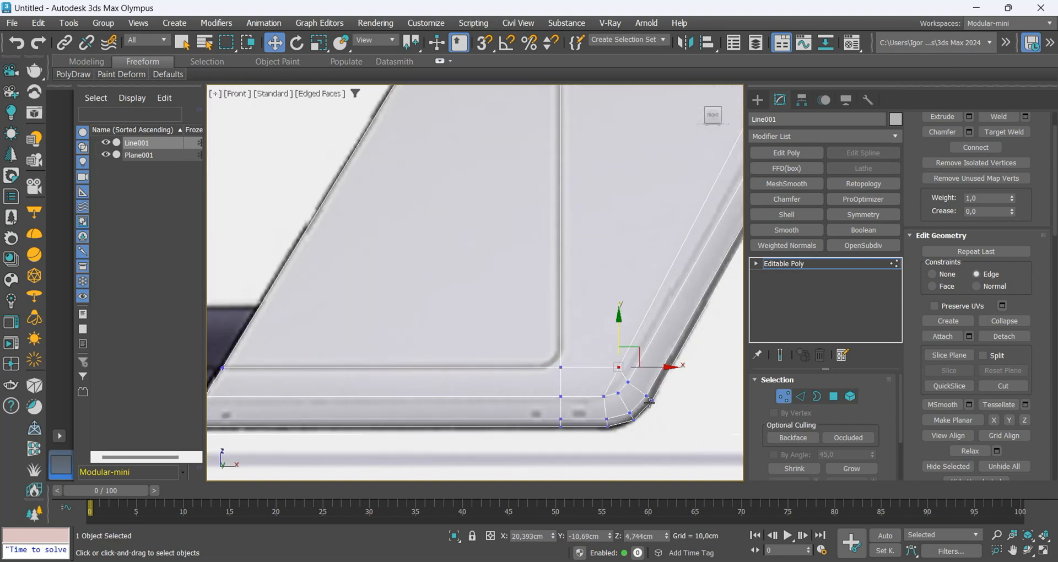
pyautogui.click(628, 385)
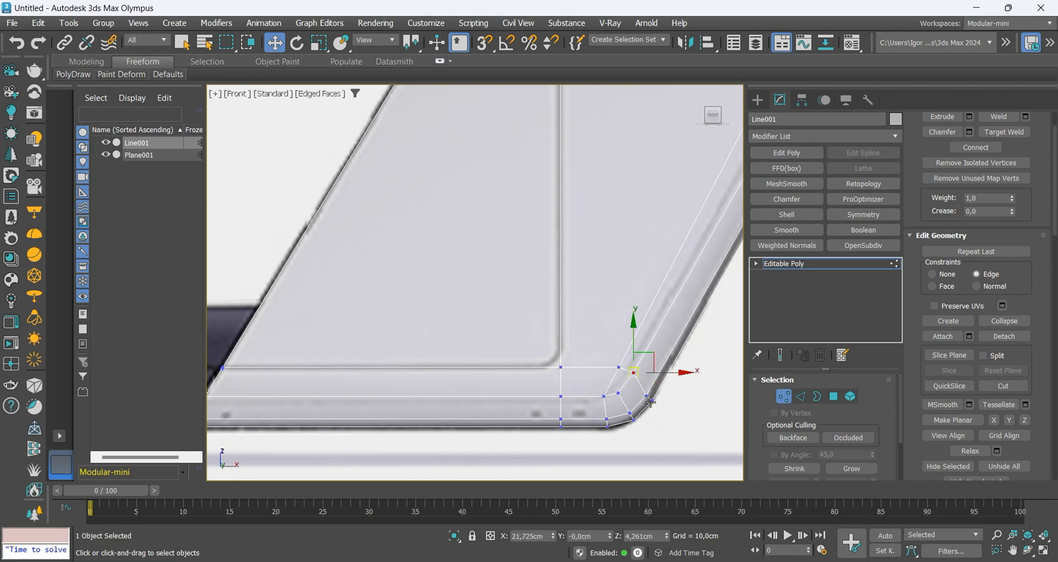
pyautogui.scroll(2, 656, 400)
pyautogui.click(636, 397)
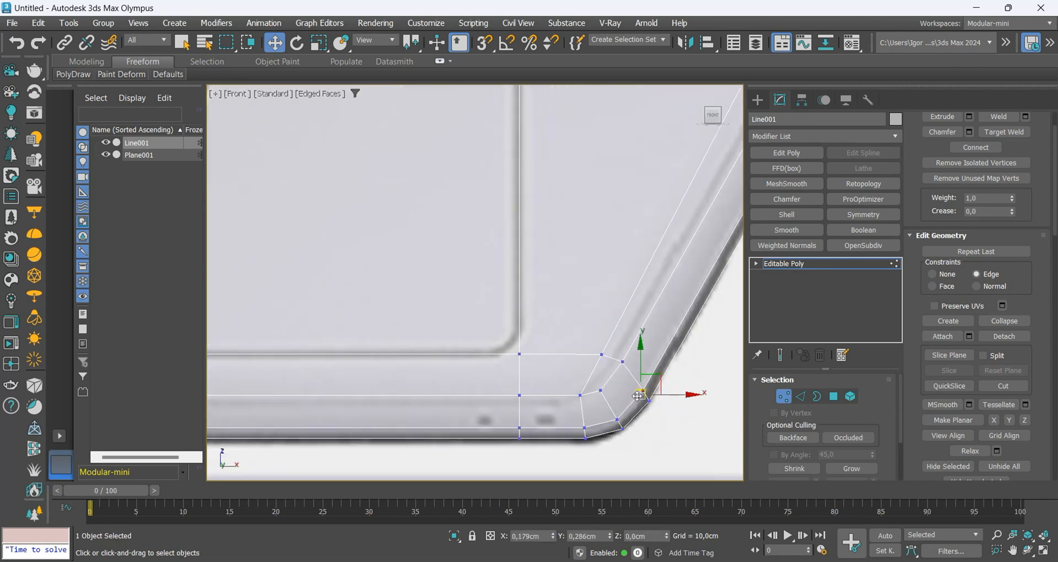
pyautogui.click(668, 422)
pyautogui.scroll(-2, 668, 423)
# Mirror the half body with Symmetry and collapse the result into one full editable poly.
pyautogui.press('F3')
pyautogui.press('F3')
pyautogui.scroll(-4, 623, 417)
pyautogui.moveTo(623, 296)
pyautogui.mouseDown(button='middle')
pyautogui.moveTo(555, 324)
pyautogui.moveTo(548, 314)
pyautogui.mouseUp(button='middle')
pyautogui.press('F3')
pyautogui.press('F3')
pyautogui.moveTo(569, 257); pyautogui.dragTo(604, 227, button='middle')
pyautogui.scroll(-2, 569, 292)
pyautogui.press('1')
pyautogui.moveTo(606, 293); pyautogui.dragTo(587, 343, button='middle')
pyautogui.click(862, 218)
pyautogui.hotkey('ctrl', 't')
pyautogui.press('f')
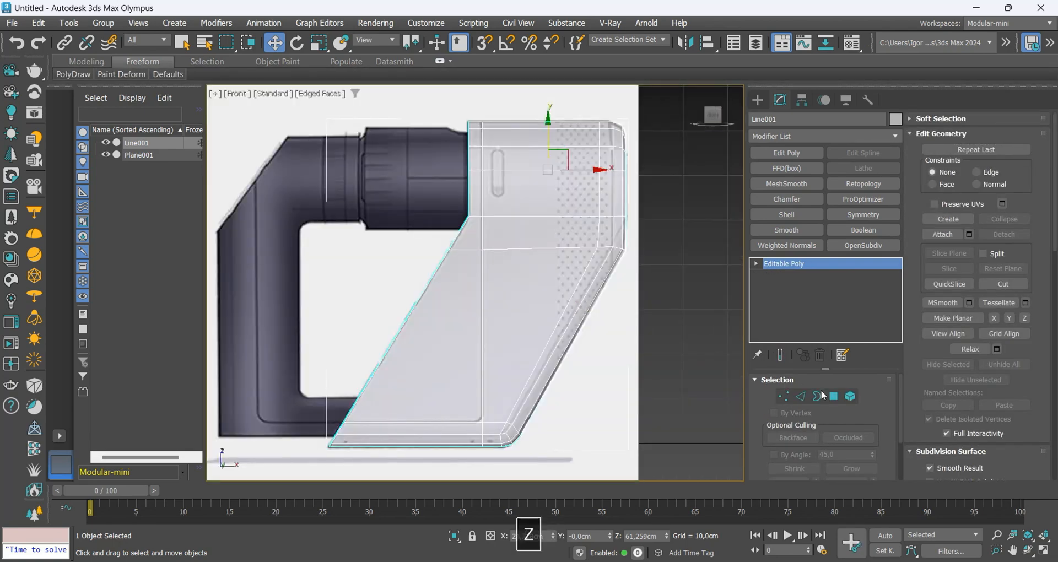
# Select the polygons of the inner panel area bounded by the seams on both sides and detach them as a separate object.
pyautogui.press('4')
pyautogui.click(470, 378)
pyautogui.press('F3')
pyautogui.hotkey('alt', 'q')
pyautogui.moveTo(470, 378)
pyautogui.keyDown('alt'); pyautogui.mouseDown(button='middle')
pyautogui.moveTo(647, 376)
pyautogui.moveTo(500, 383)
pyautogui.mouseUp(button='middle'); pyautogui.keyUp('alt')
pyautogui.hotkey('alt', 'x')
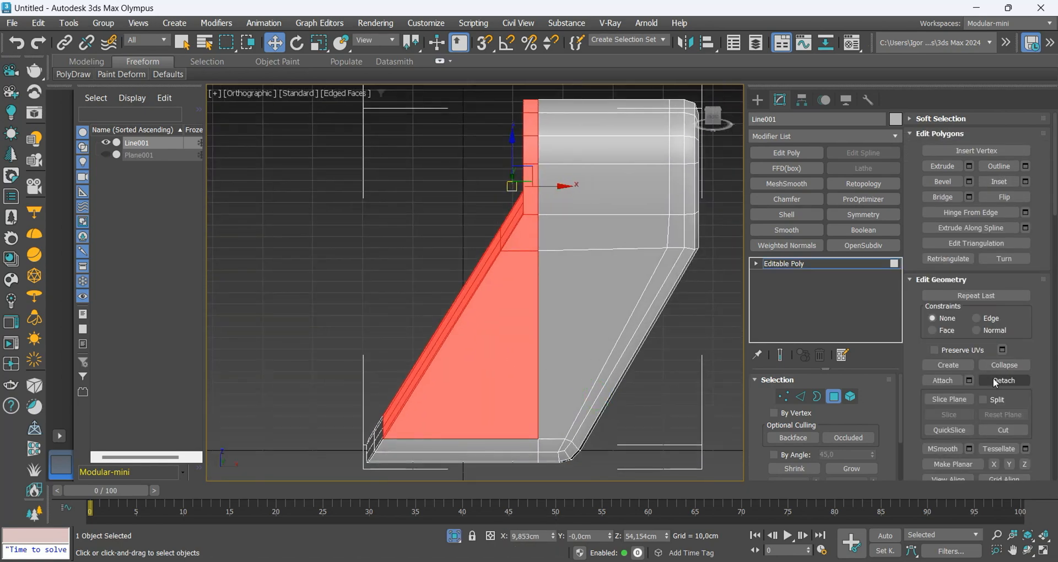
pyautogui.click(1004, 380)
pyautogui.click(558, 303)
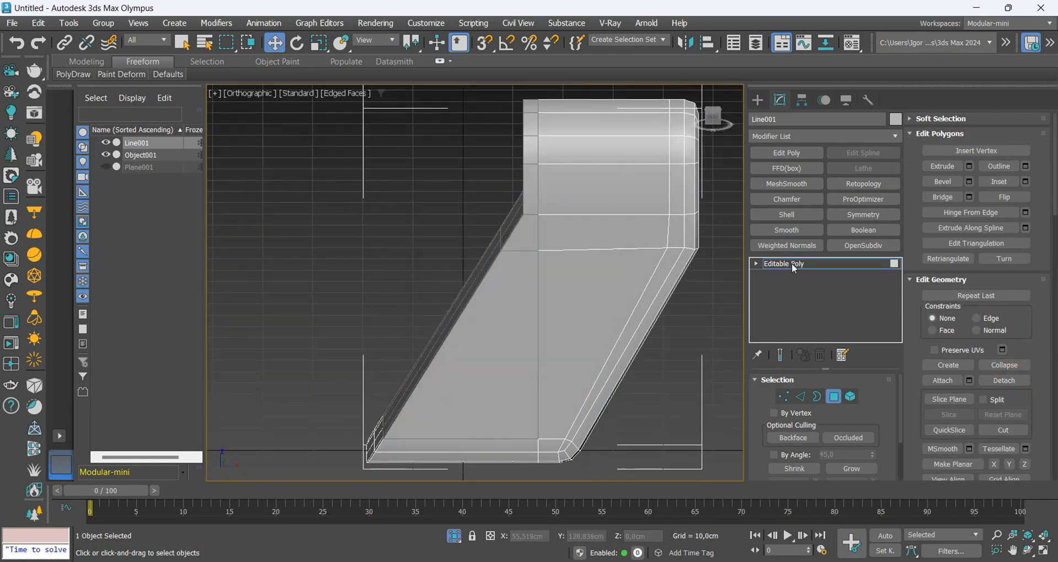
pyautogui.click(791, 263)
# Isolate the remaining outer body without the detached panel and compare its cutout with the reference.
pyautogui.press('f')
pyautogui.hotkey('alt', 'q')
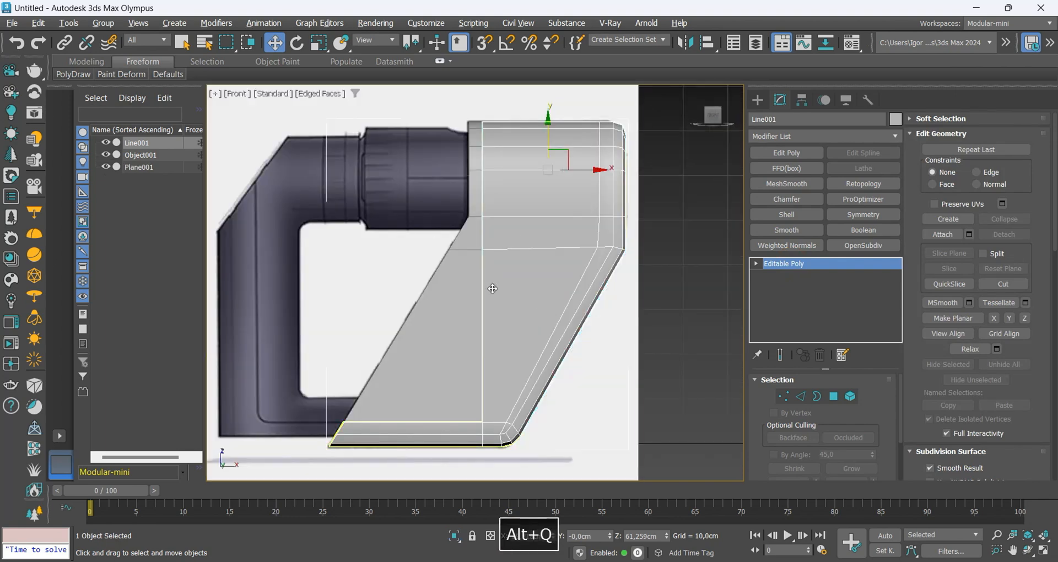
pyautogui.hotkey('alt', 'q')
pyautogui.scroll(5, 508, 380)
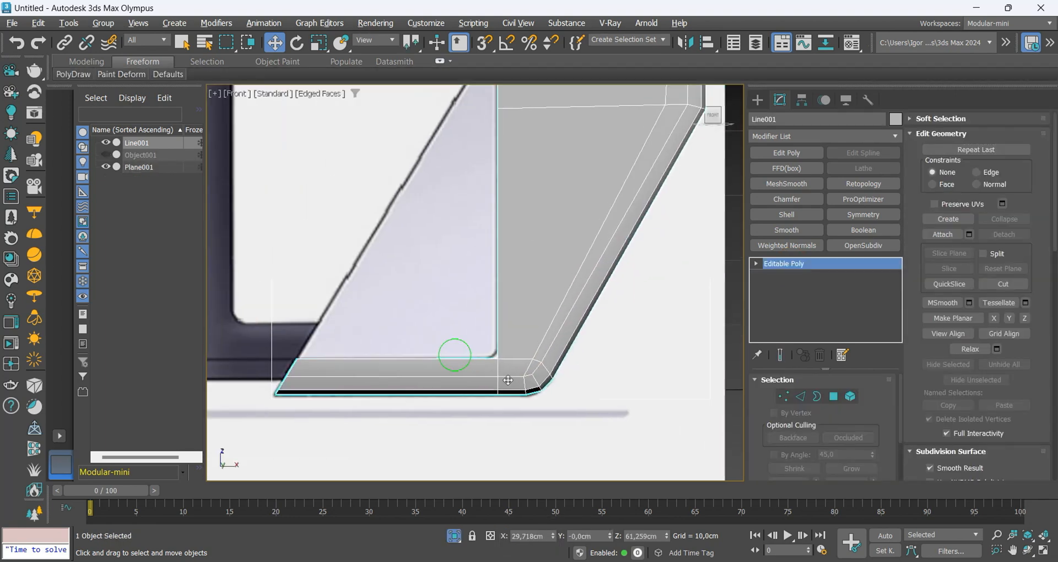
pyautogui.scroll(-4, 508, 381)
pyautogui.keyDown('alt'); pyautogui.moveTo(508, 348); pyautogui.dragTo(562, 352, button='middle'); pyautogui.keyUp('alt')
pyautogui.hotkey('alt', 'q')
# Select the open border's edges around the upright arch, leaving out the edges of the base opening.
pyautogui.press('2')
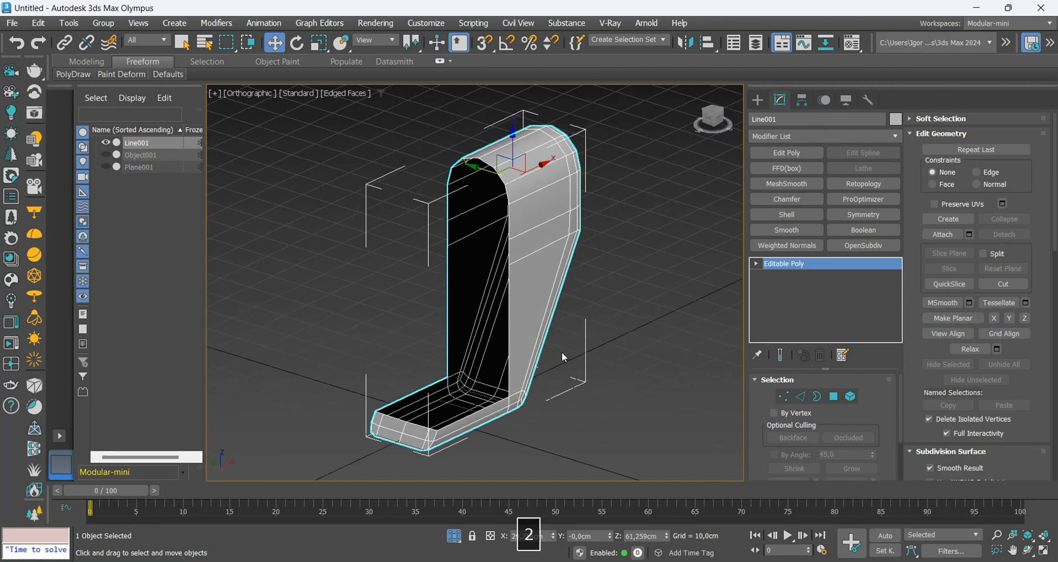
pyautogui.press('F4')
pyautogui.press('F4')
pyautogui.moveTo(505, 323); pyautogui.dragTo(421, 351, button='middle')
pyautogui.scroll(2, 520, 321)
pyautogui.click(529, 270)
pyautogui.press('3')
pyautogui.click(528, 267)
pyautogui.press('F4')
pyautogui.scroll(-2, 517, 335)
pyautogui.press('2')
pyautogui.keyDown('alt'); pyautogui.moveTo(343, 310); pyautogui.dragTo(415, 412); pyautogui.keyUp('alt')
pyautogui.keyDown('alt'); pyautogui.moveTo(478, 333); pyautogui.dragTo(518, 334, button='middle'); pyautogui.keyUp('alt')
# Deselect the arch's topmost edge and bridge the two sides of the upright opening.
pyautogui.scroll(5, 498, 120)
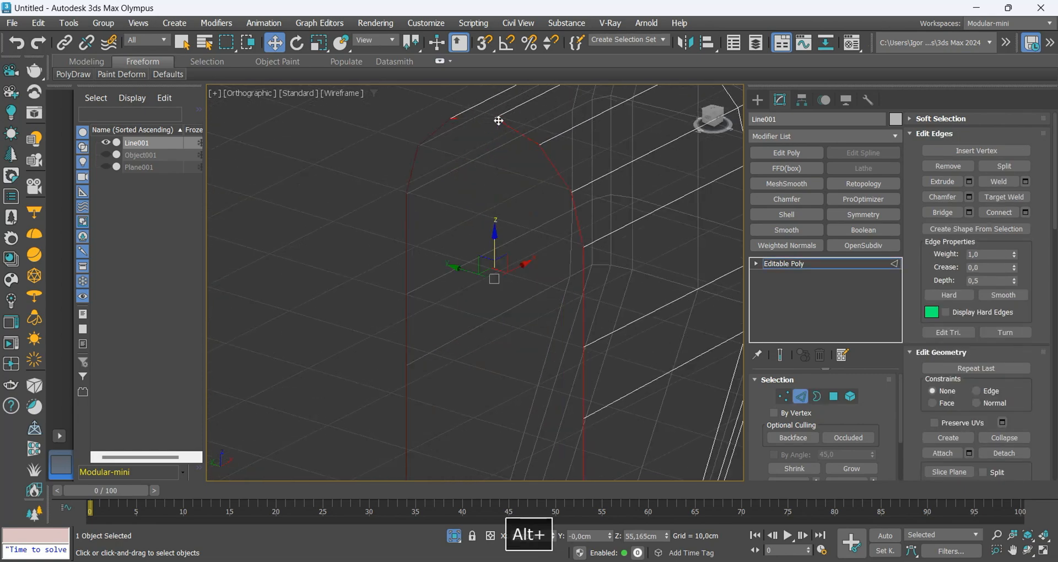
pyautogui.keyDown('alt'); pyautogui.click(493, 120); pyautogui.keyUp('alt')
pyautogui.scroll(-2, 491, 121)
pyautogui.moveTo(513, 165); pyautogui.dragTo(511, 151, button='middle')
pyautogui.hotkey('ctrl', 'b')
pyautogui.press('Return')
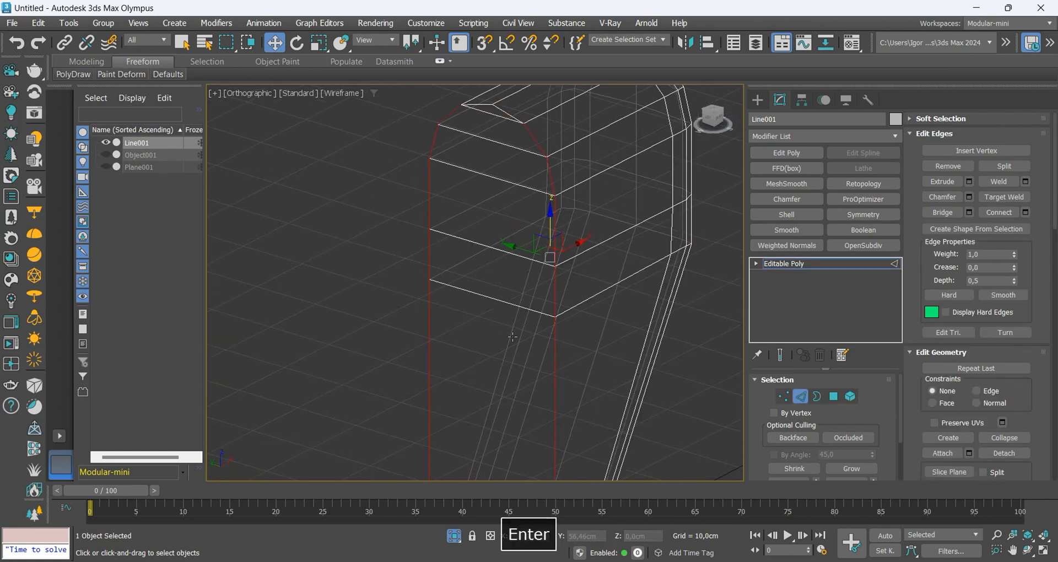
# Connect the ring of horizontal bridging edges with a vertical edge down the middle of the new upright face.
pyautogui.scroll(-2, 521, 160)
pyautogui.moveTo(520, 419); pyautogui.dragTo(487, 372, button='middle')
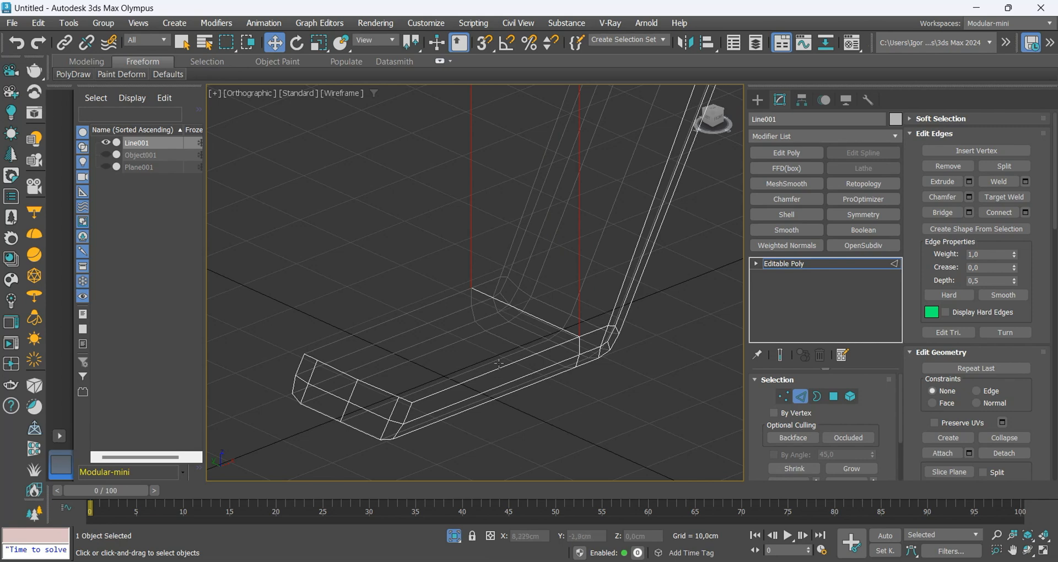
pyautogui.scroll(-2, 498, 364)
pyautogui.moveTo(501, 309); pyautogui.dragTo(516, 432, button='middle')
pyautogui.scroll(2, 512, 220)
pyautogui.keyDown('alt'); pyautogui.moveTo(516, 243); pyautogui.dragTo(543, 248, button='middle'); pyautogui.keyUp('alt')
pyautogui.click(546, 300)
pyautogui.click(534, 294)
pyautogui.hotkey('ctrl', 'r')
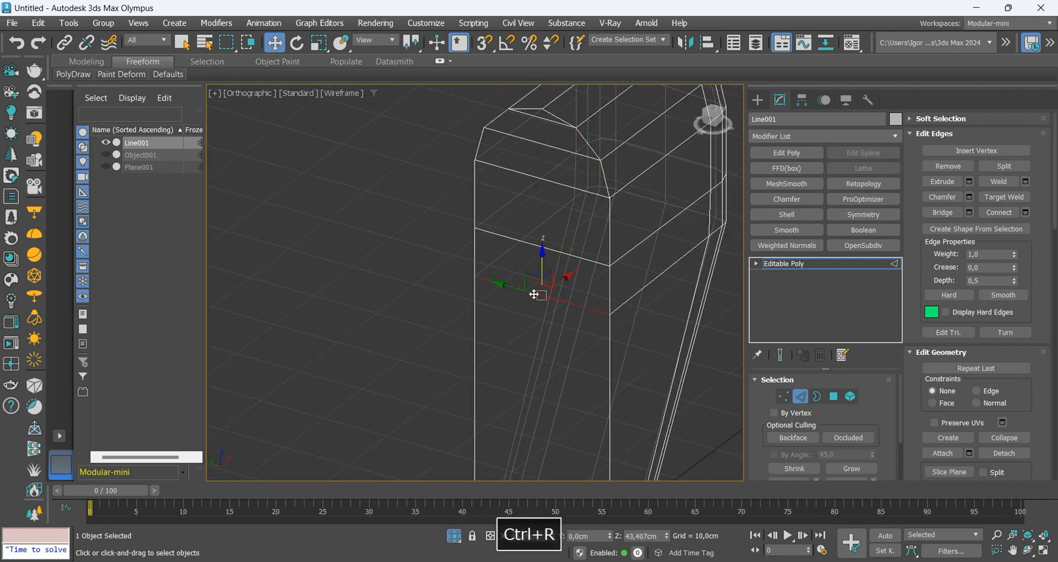
pyautogui.hotkey('ctrl', 'c')
pyautogui.press('Return')
# Target weld the top vertex of the vertical center edge to the apex vertex of the arch.
pyautogui.moveTo(569, 175); pyautogui.dragTo(569, 227, button='middle')
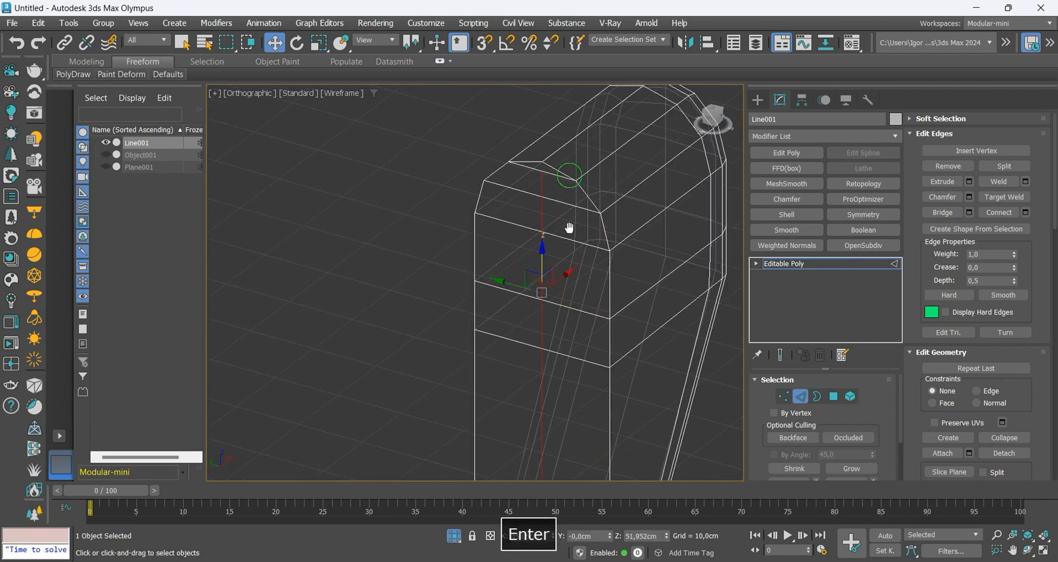
pyautogui.press('1')
pyautogui.press('F3')
pyautogui.scroll(4, 539, 170)
pyautogui.moveTo(539, 170); pyautogui.dragTo(563, 225, button='middle')
pyautogui.hotkey('ctrl', 'shift', 'w')
pyautogui.click(564, 225)
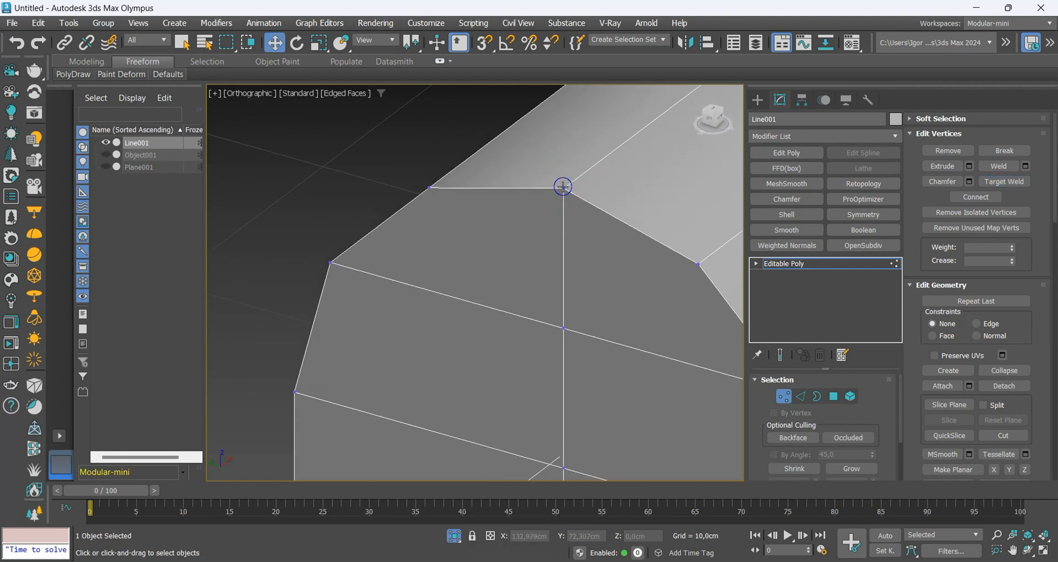
# Cut a support edge just inside and parallel to one side of the arch's rim, ending on the center line.
pyautogui.scroll(-3, 560, 185)
pyautogui.scroll(3, 608, 200)
pyautogui.hotkey('alt', 'c')
pyautogui.click(620, 166)
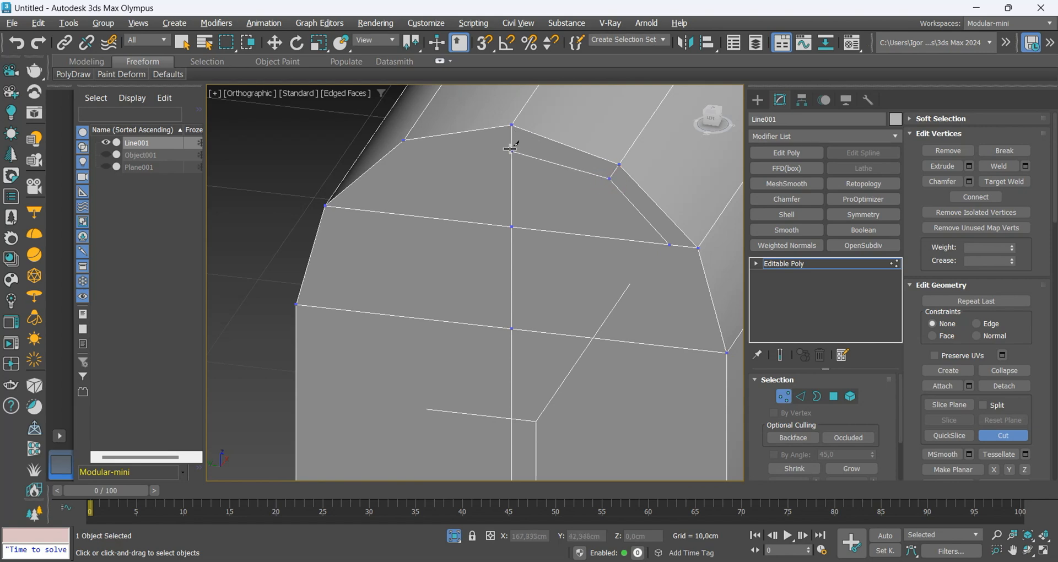
pyautogui.rightClick(580, 220)
# Add a vertical edge loop just inside the upright face's side rim and connect its upper end to the arch's support edge.
pyautogui.scroll(-3, 583, 224)
pyautogui.moveTo(617, 264); pyautogui.dragTo(615, 212, button='middle')
pyautogui.hotkey('alt', '1')
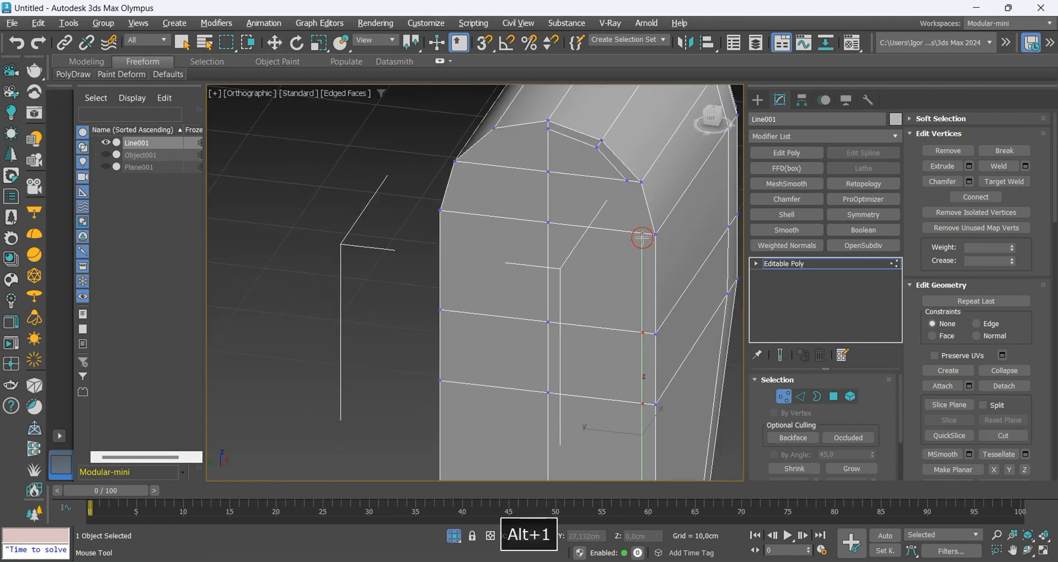
pyautogui.rightClick(642, 237)
pyautogui.scroll(3, 643, 236)
pyautogui.hotkey('ctrl', 'shift', 'e')
pyautogui.scroll(-5, 618, 165)
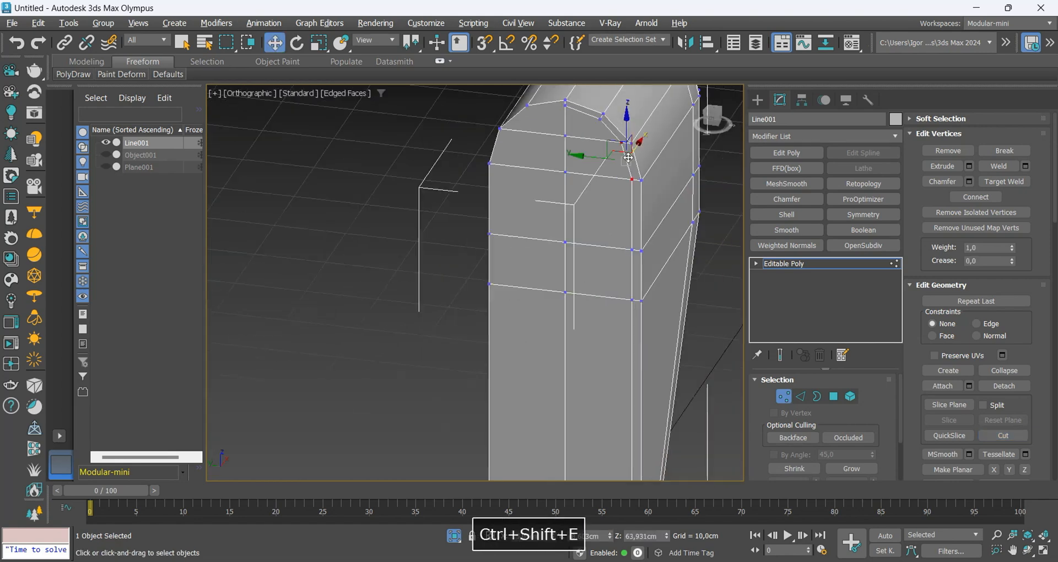
# Select the vertical support loop and slide it closer to the side rim using the Edge constraint.
pyautogui.press('2')
pyautogui.doubleClick(630, 245)
pyautogui.moveTo(632, 132); pyautogui.dragTo(632, 163, button='middle')
pyautogui.scroll(3, 632, 163)
pyautogui.keyDown('alt'); pyautogui.moveTo(647, 147); pyautogui.dragTo(592, 169); pyautogui.keyUp('alt')
pyautogui.click(990, 390)
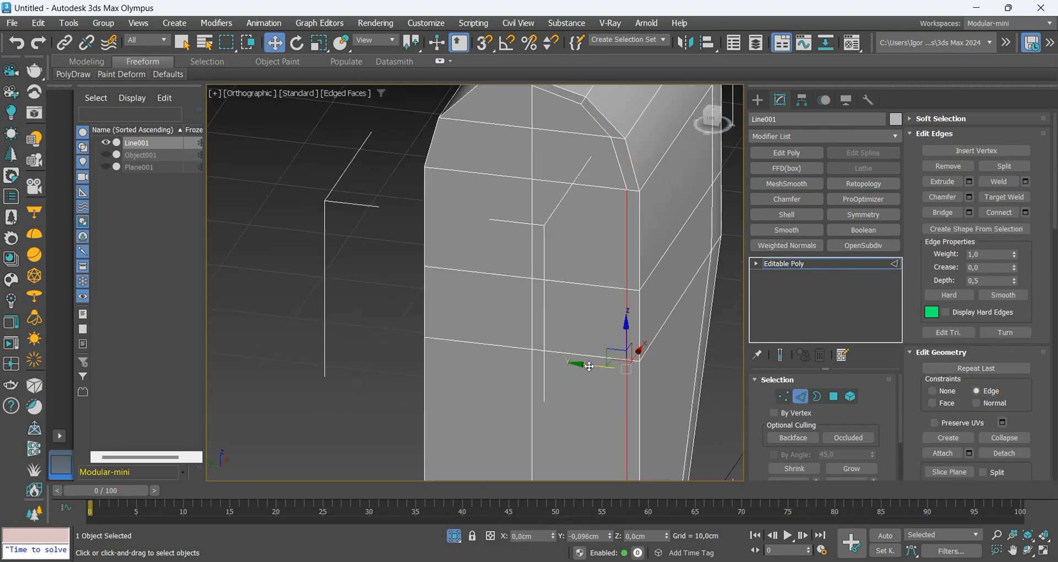
# Slide the support vertex at the arch's shoulder closer to the rim and reset the constraint to None.
pyautogui.scroll(3, 636, 149)
pyautogui.press('1')
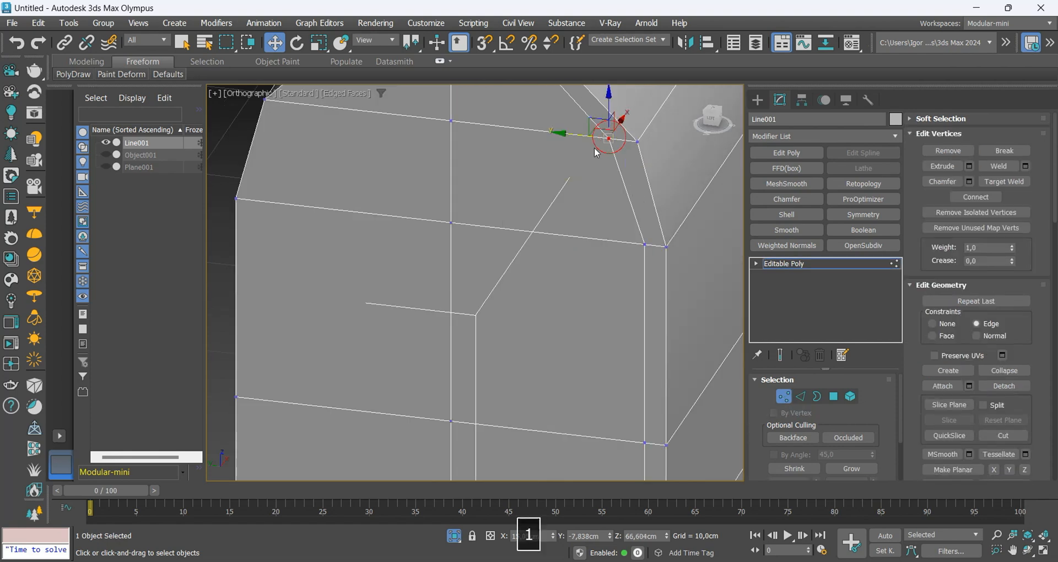
pyautogui.press('1')
pyautogui.press('1')
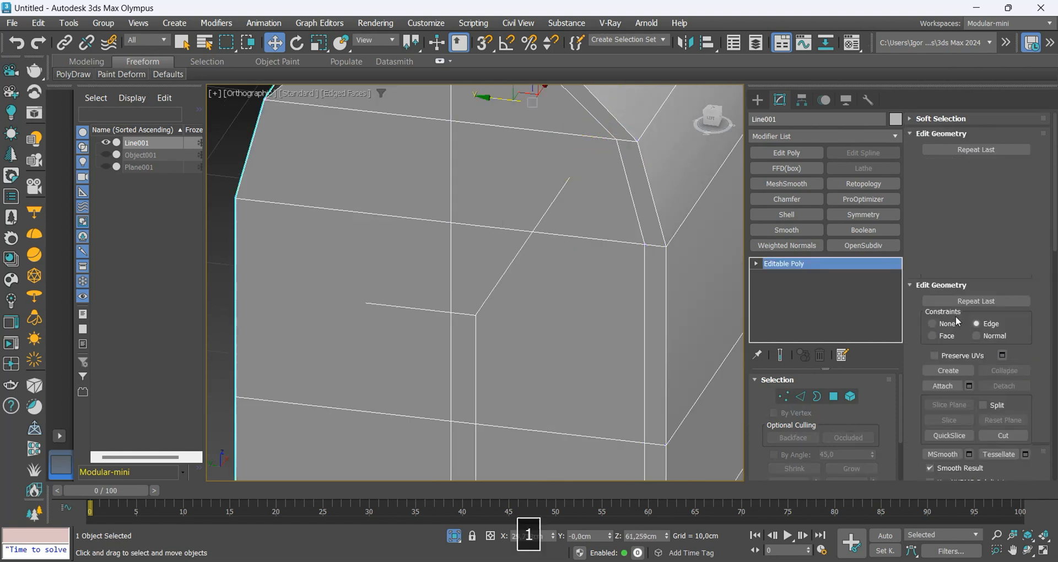
pyautogui.click(950, 326)
# Apply Symmetry across the Z axis to mirror the support edges to the other half of the body.
pyautogui.scroll(-3, 610, 323)
pyautogui.moveTo(609, 322); pyautogui.dragTo(616, 165, button='middle')
pyautogui.scroll(-3, 617, 165)
pyautogui.keyDown('alt'); pyautogui.moveTo(623, 302); pyautogui.dragTo(613, 306, button='middle'); pyautogui.keyUp('alt')
pyautogui.scroll(4, 620, 331)
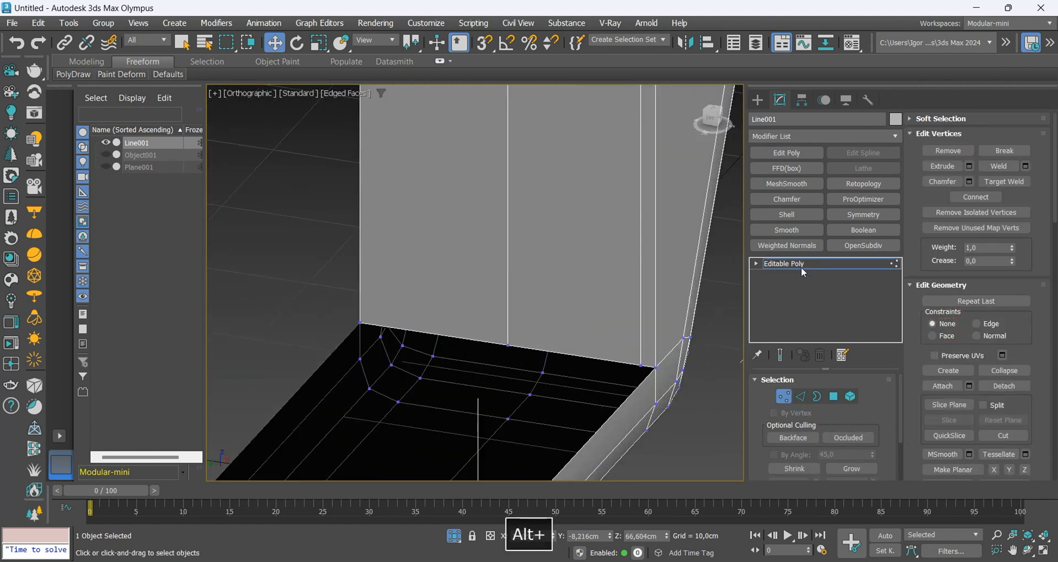
pyautogui.click(801, 266)
pyautogui.click(863, 215)
pyautogui.click(789, 439)
pyautogui.click(789, 457)
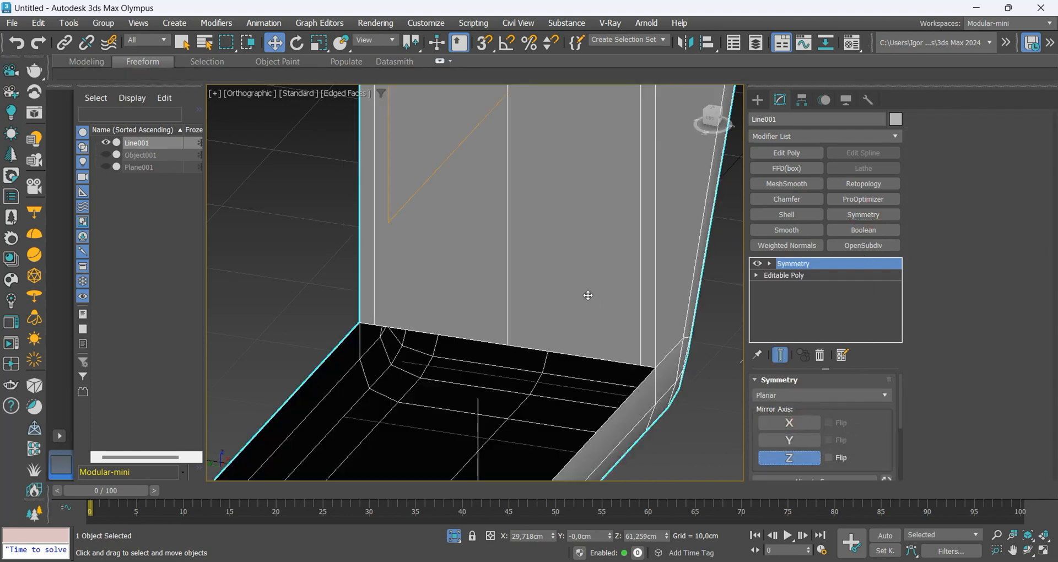
# Add an Edit Poly modifier and bridge the base's front edges to the upright face's bottom edges to close the base.
pyautogui.click(799, 155)
pyautogui.keyDown('alt'); pyautogui.moveTo(642, 325); pyautogui.dragTo(496, 358, button='middle'); pyautogui.keyUp('alt')
pyautogui.press('3')
pyautogui.click(611, 344)
pyautogui.press('2')
pyautogui.press('F3')
pyautogui.keyDown('alt'); pyautogui.moveTo(504, 280); pyautogui.dragTo(505, 414); pyautogui.keyUp('alt')
pyautogui.keyDown('alt'); pyautogui.moveTo(507, 407); pyautogui.dragTo(598, 399, button='middle'); pyautogui.keyUp('alt')
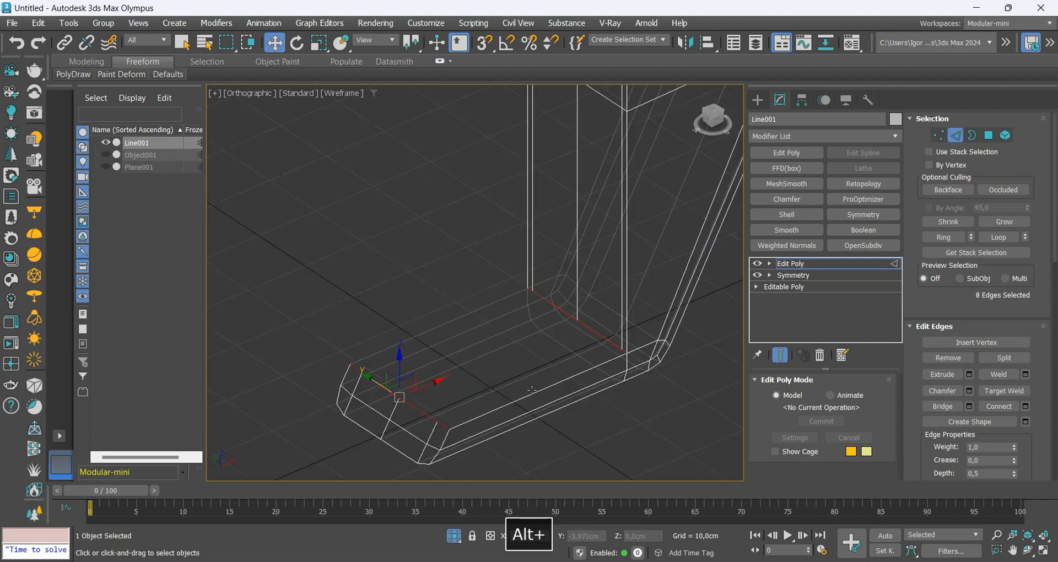
pyautogui.press('F3')
pyautogui.click(943, 407)
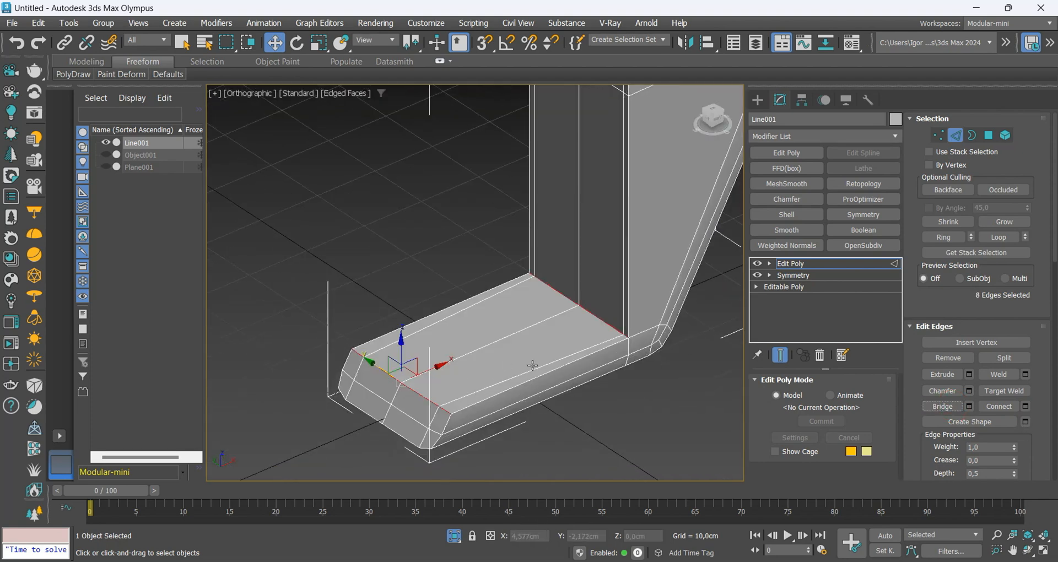
# Select the inner corner edges where the drill's base meets the upright face.
pyautogui.keyDown('alt'); pyautogui.moveTo(532, 365); pyautogui.dragTo(617, 373, button='middle'); pyautogui.keyUp('alt')
pyautogui.scroll(4, 615, 351)
pyautogui.click(649, 429)
pyautogui.doubleClick(603, 314)
pyautogui.press('F3')
pyautogui.press('F3')
pyautogui.press('f')
pyautogui.press('z')
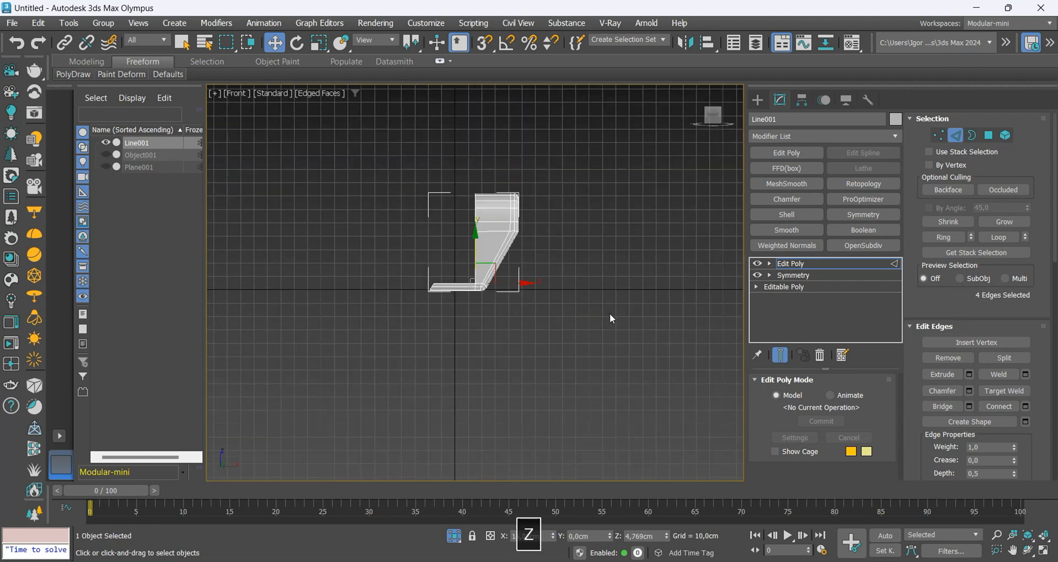
# Leave the current isolation and isolate the body together with the reference image plane Plane001.
pyautogui.hotkey('alt', 'q')
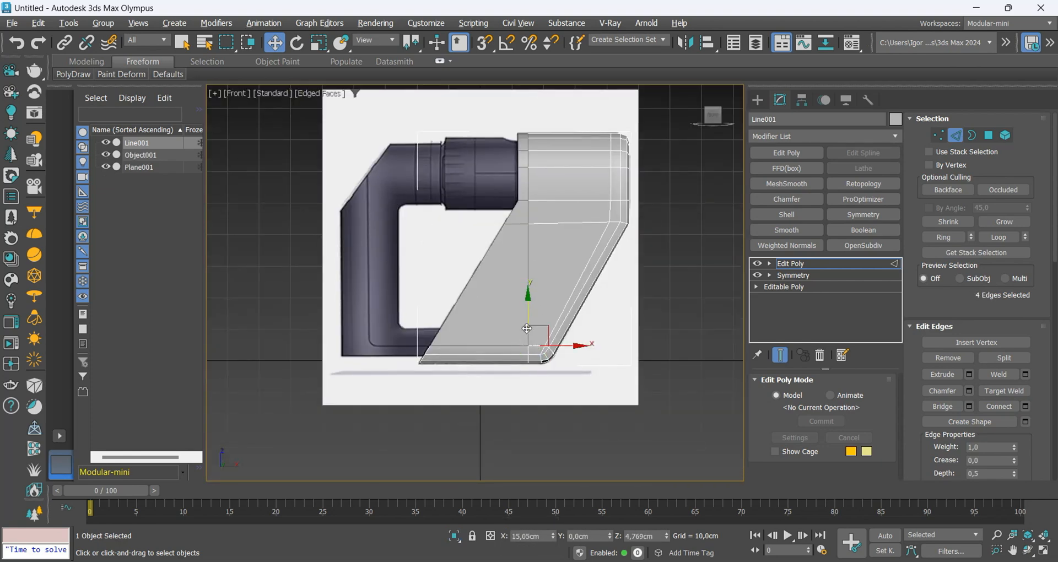
pyautogui.press('2')
pyautogui.press('F3')
pyautogui.press('F3')
pyautogui.keyDown('ctrl'); pyautogui.click(440, 213); pyautogui.keyUp('ctrl')
pyautogui.hotkey('alt', 'q')
pyautogui.scroll(4, 534, 376)
# Chamfer the selected inner corner edges by 2.164 cm to match the rounded panel corner in the reference.
pyautogui.press('F3')
pyautogui.moveTo(533, 376)
pyautogui.mouseDown(button='middle')
pyautogui.moveTo(563, 300)
pyautogui.moveTo(518, 343)
pyautogui.mouseUp(button='middle')
pyautogui.click(545, 270)
pyautogui.press('2')
pyautogui.scroll(5, 541, 327)
pyautogui.press('F3')
pyautogui.press('f')
pyautogui.press('F3')
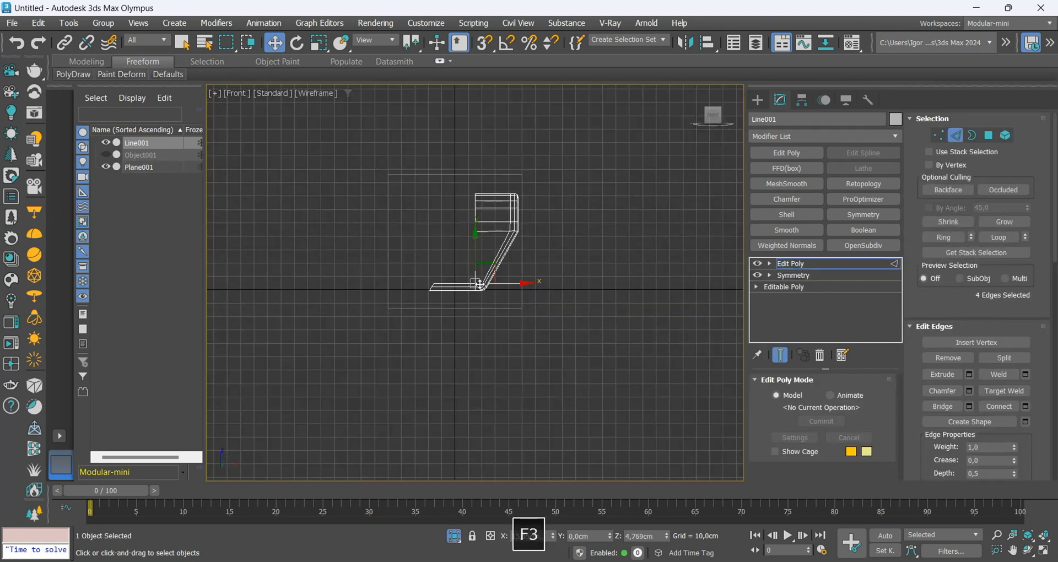
pyautogui.press('F3')
pyautogui.scroll(6, 480, 284)
pyautogui.hotkey('ctrl', 'shift', 'c')
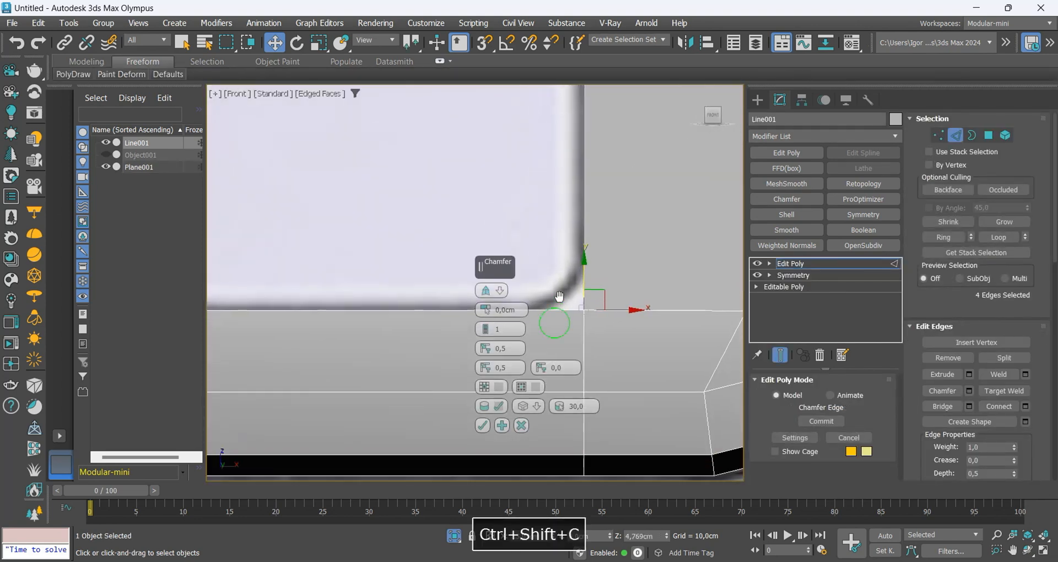
pyautogui.moveTo(491, 259); pyautogui.dragTo(498, 241)
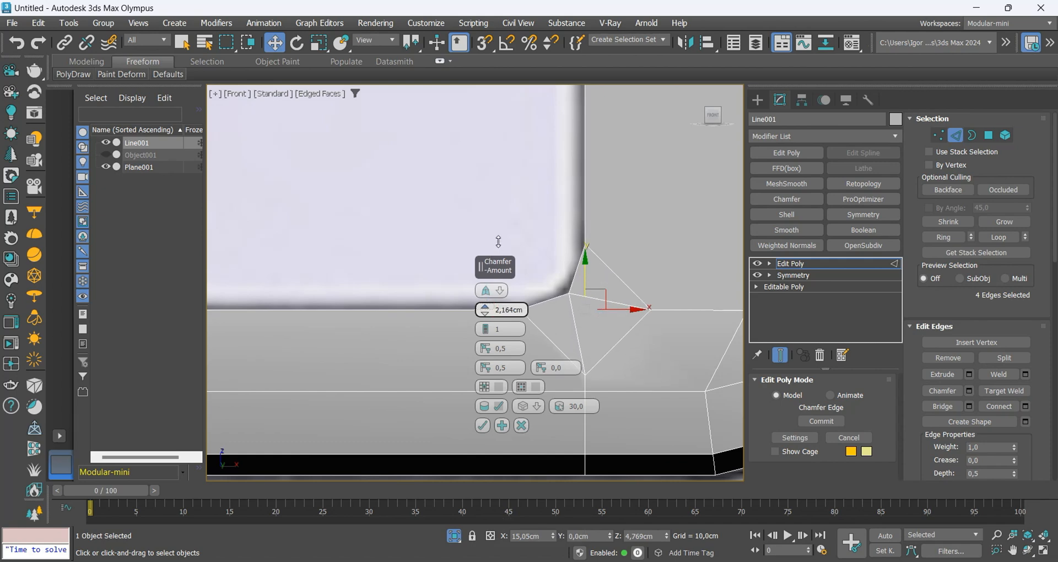
pyautogui.click(485, 425)
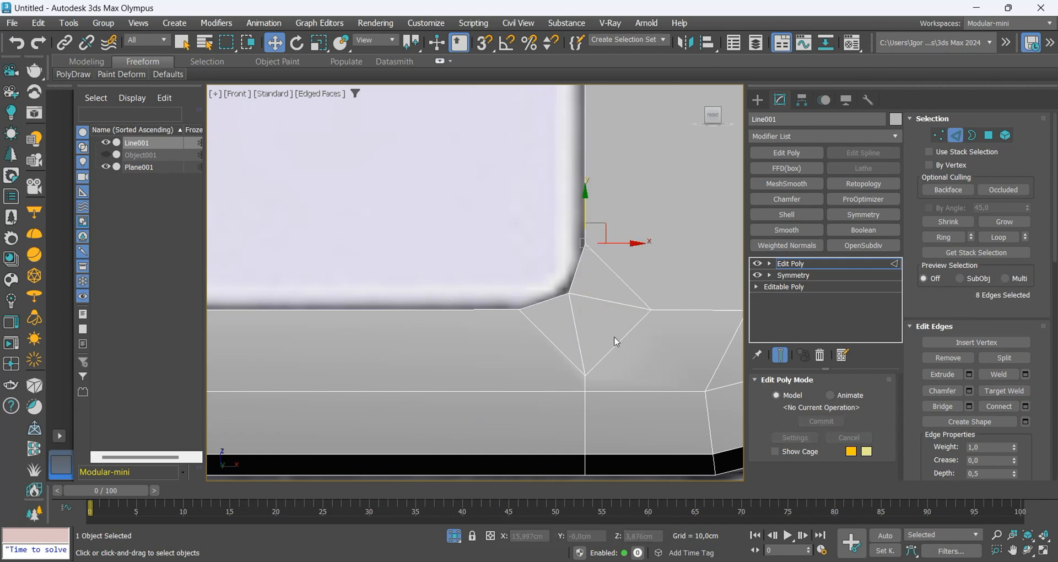
# Remove the diagonal edges the chamfer left on the side face, keeping only the rounded corner outline.
pyautogui.press('F3')
pyautogui.moveTo(633, 338); pyautogui.dragTo(583, 352, button='middle')
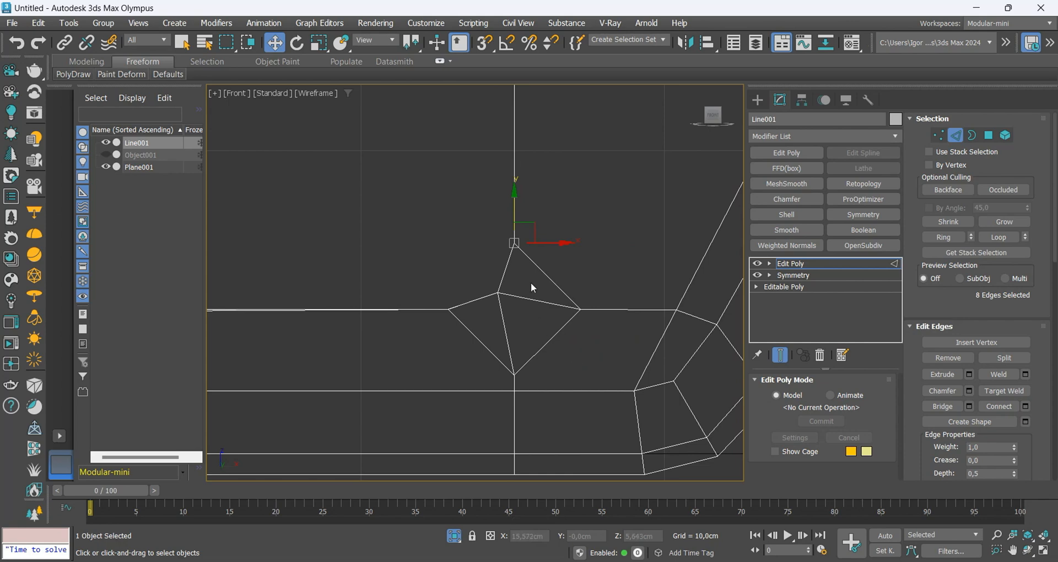
pyautogui.hotkey('ctrl', 'BackSpace')
pyautogui.press('F3')
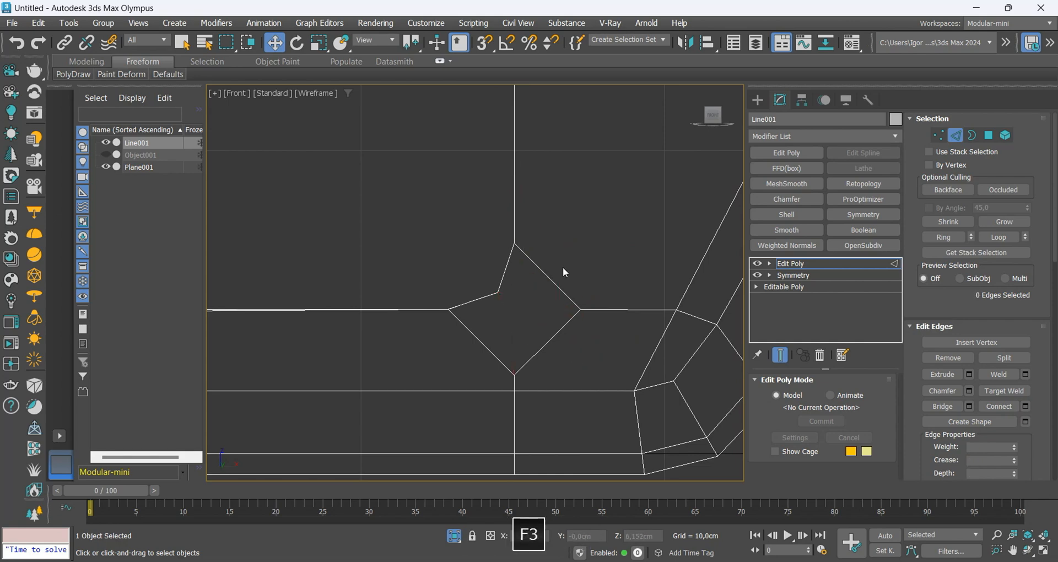
pyautogui.keyDown('ctrl'); pyautogui.click(482, 343); pyautogui.keyUp('ctrl')
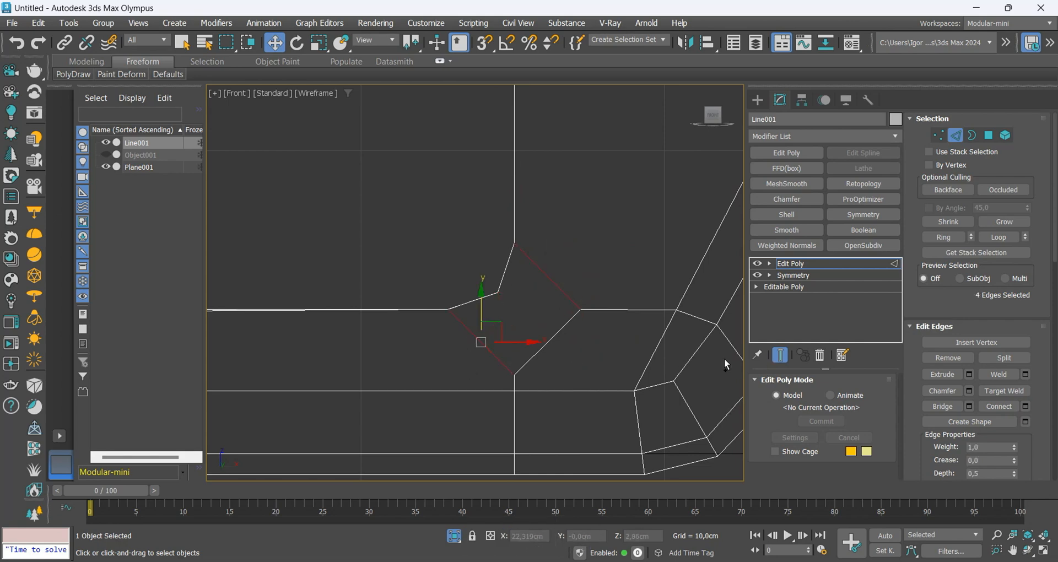
pyautogui.hotkey('ctrl', 'BackSpace')
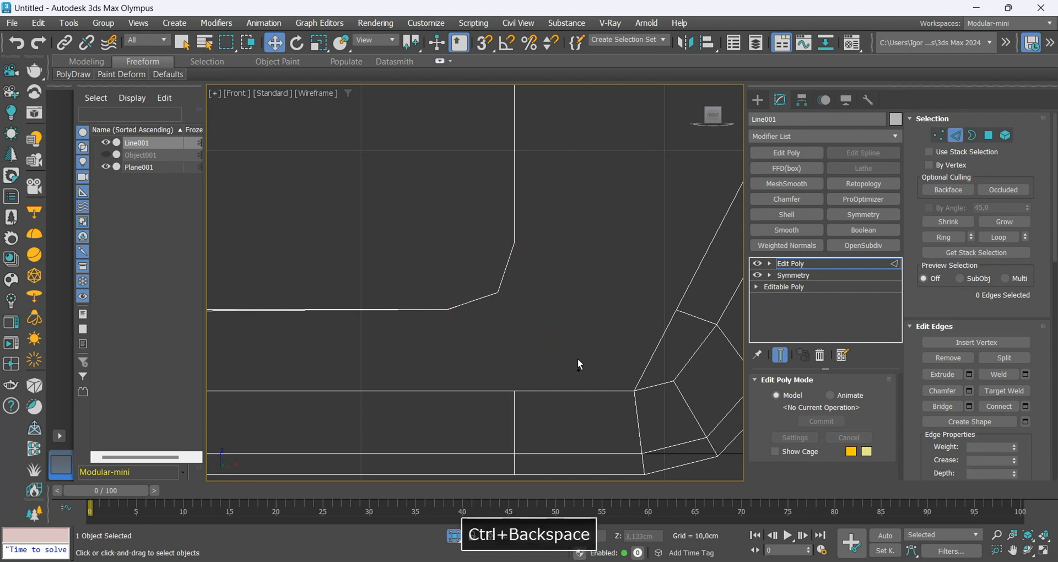
# Connect the three rounded-corner vertices to the nearest vertices on the base and the slanted rim.
pyautogui.press('F3')
pyautogui.press('1')
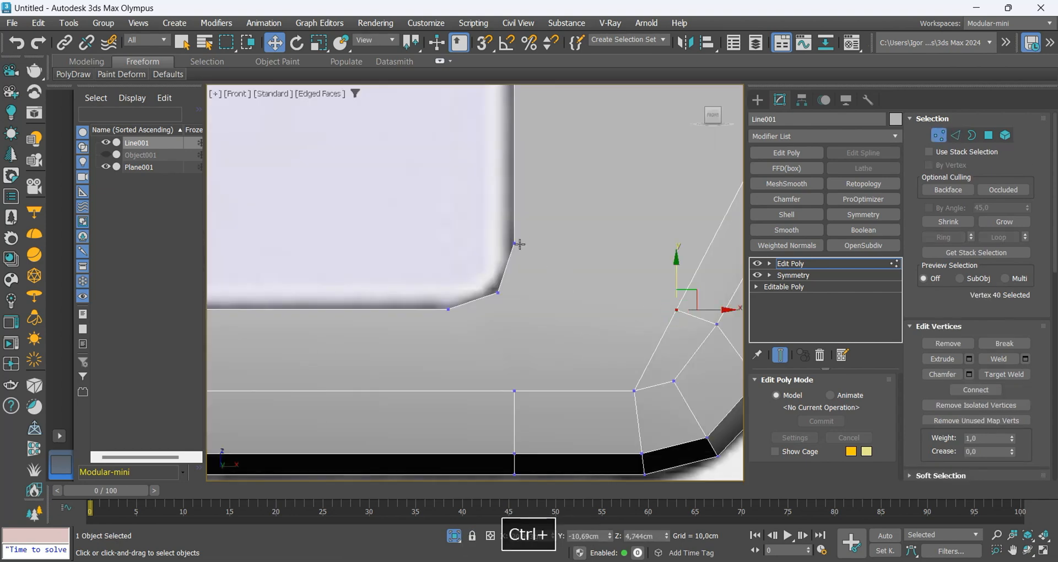
pyautogui.hotkey('ctrl', 'shift', 'e')
pyautogui.click(515, 390)
pyautogui.keyDown('ctrl'); pyautogui.click(448, 309); pyautogui.keyUp('ctrl')
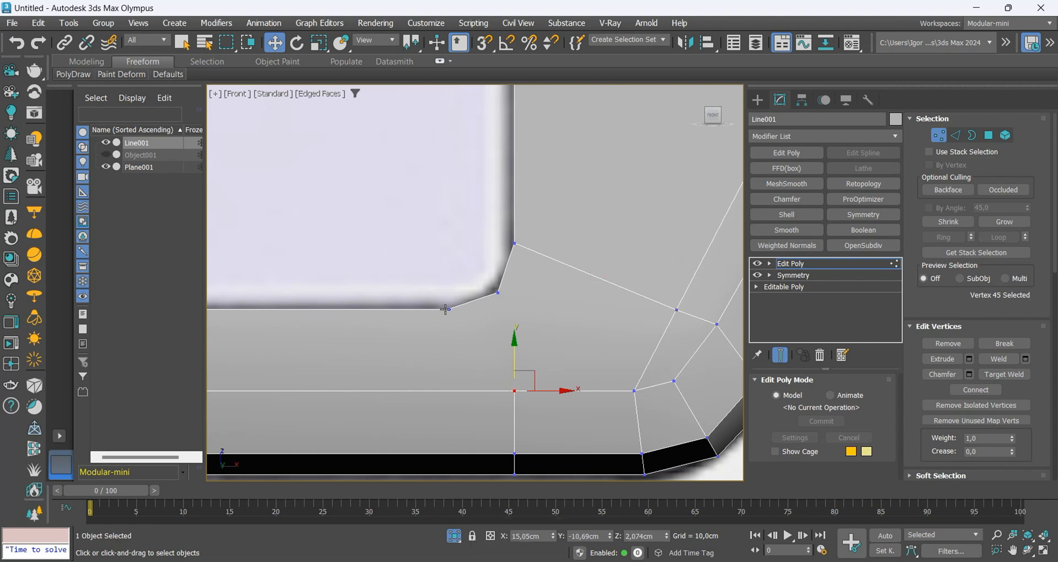
pyautogui.hotkey('ctrl', 'shift', 'e')
pyautogui.keyDown('ctrl'); pyautogui.click(498, 292); pyautogui.keyUp('ctrl')
pyautogui.hotkey('ctrl', 'shift', 'e')
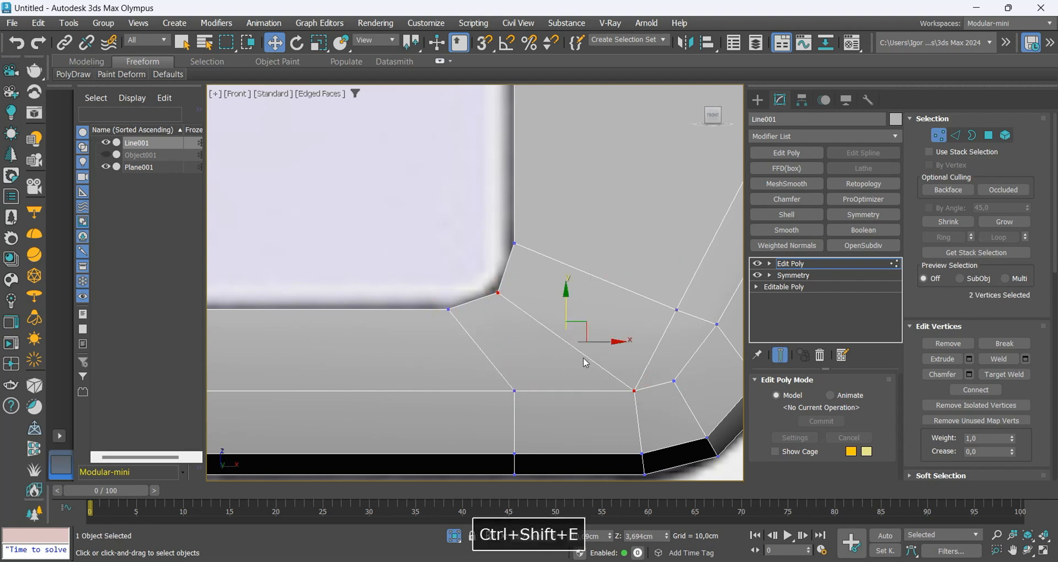
# Copy the Symmetry modifier and paste it above Edit Poly to mirror the corner edits across Z.
pyautogui.press('F3')
pyautogui.press('F3')
pyautogui.scroll(-4, 559, 330)
pyautogui.press('F3')
pyautogui.keyDown('alt'); pyautogui.moveTo(559, 330); pyautogui.dragTo(479, 364, button='middle'); pyautogui.keyUp('alt')
pyautogui.click(790, 264)
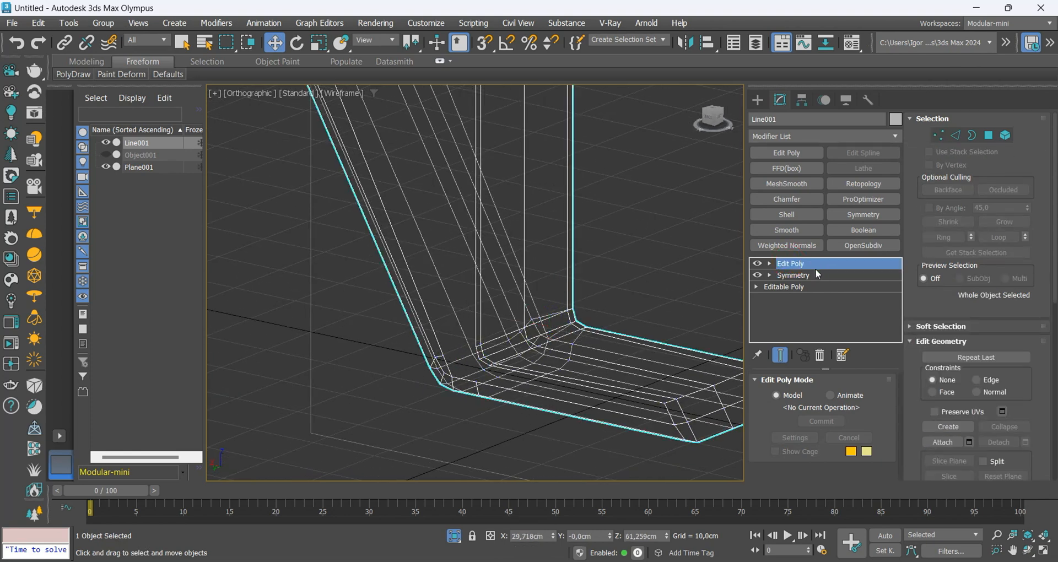
pyautogui.rightClick(808, 275)
pyautogui.press('Escape')
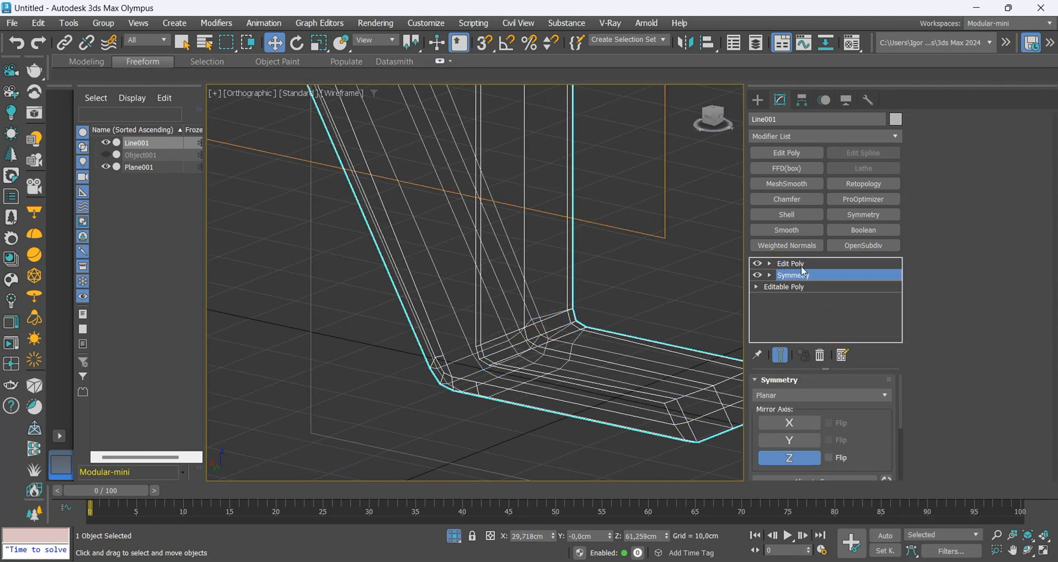
pyautogui.rightClick(799, 264)
pyautogui.click(838, 333)
# Make the body see-through in the front view and compare its rounded corner with the reference image.
pyautogui.press('F3')
pyautogui.moveTo(590, 321)
pyautogui.keyDown('alt'); pyautogui.mouseDown(button='middle')
pyautogui.moveTo(524, 378)
pyautogui.moveTo(483, 375)
pyautogui.moveTo(584, 354)
pyautogui.moveTo(465, 353)
pyautogui.moveTo(539, 350)
pyautogui.mouseUp(button='middle'); pyautogui.keyUp('alt')
pyautogui.scroll(4, 483, 374)
pyautogui.press('F4')
pyautogui.press('f')
pyautogui.press('z')
pyautogui.scroll(8, 539, 353)
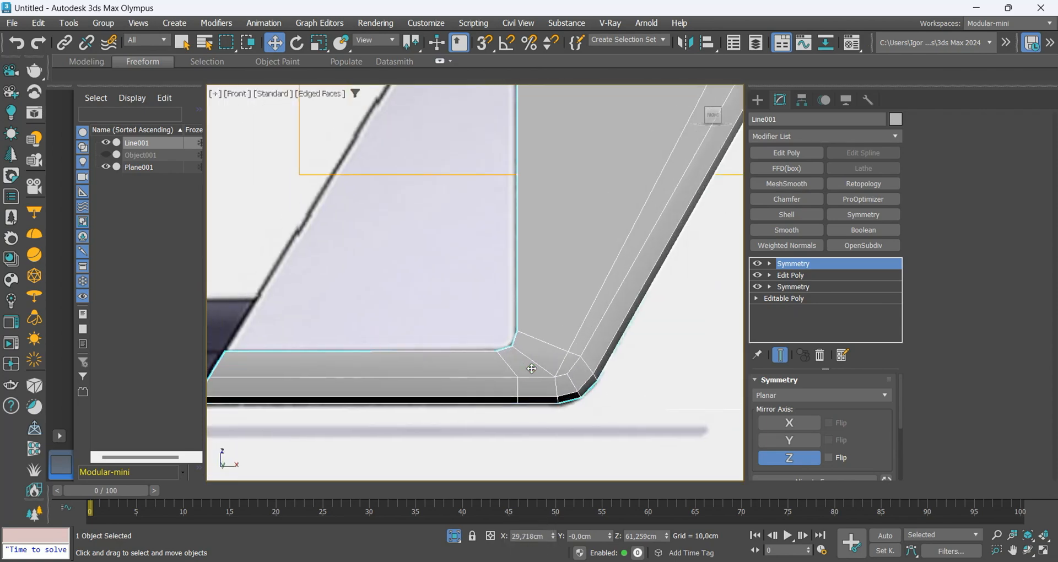
pyautogui.press('F3')
# Return to Edit Poly and make the ten vertices along the base's upper edge planar on Y.
pyautogui.press('F3')
pyautogui.hotkey('alt', 'x')
pyautogui.scroll(-5, 581, 366)
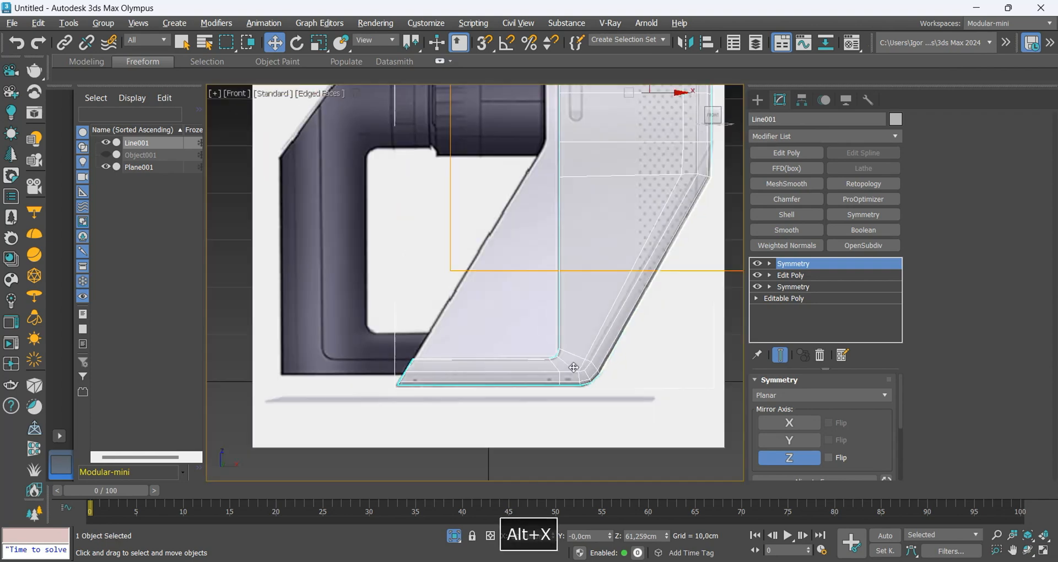
pyautogui.scroll(4, 568, 388)
pyautogui.moveTo(567, 389); pyautogui.dragTo(587, 355, button='middle')
pyautogui.click(792, 275)
pyautogui.press('2')
pyautogui.scroll(2, 541, 354)
pyautogui.press('F3')
pyautogui.press('F3')
pyautogui.press('1')
pyautogui.press('F3')
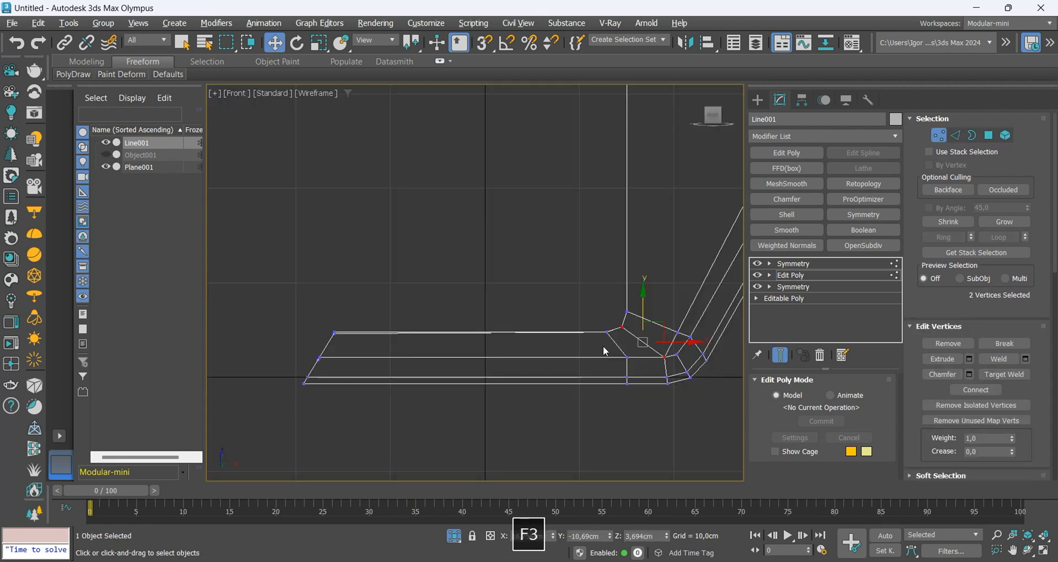
pyautogui.moveTo(600, 335); pyautogui.dragTo(611, 339)
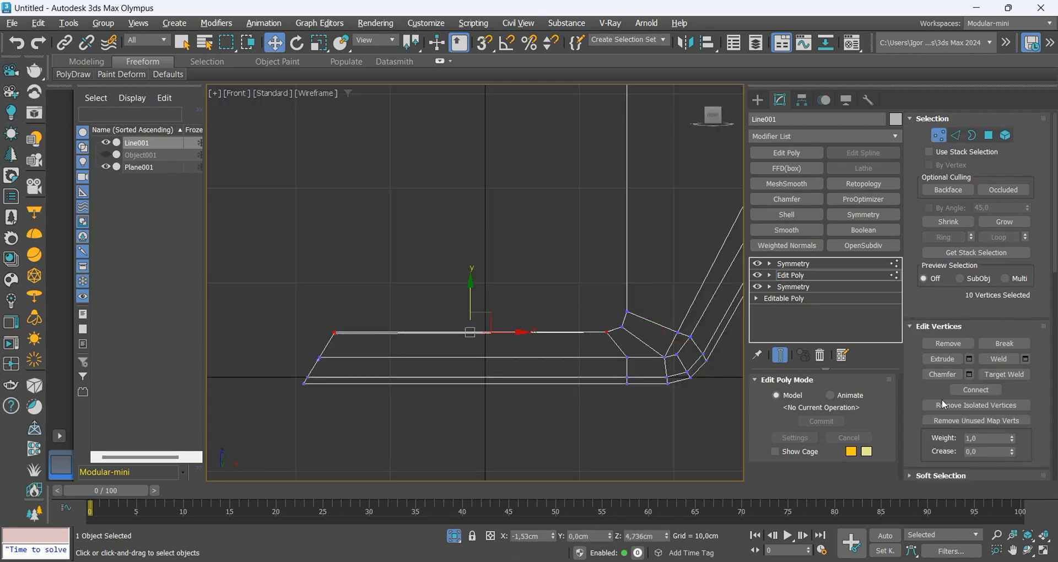
pyautogui.scroll(-5, 1025, 375)
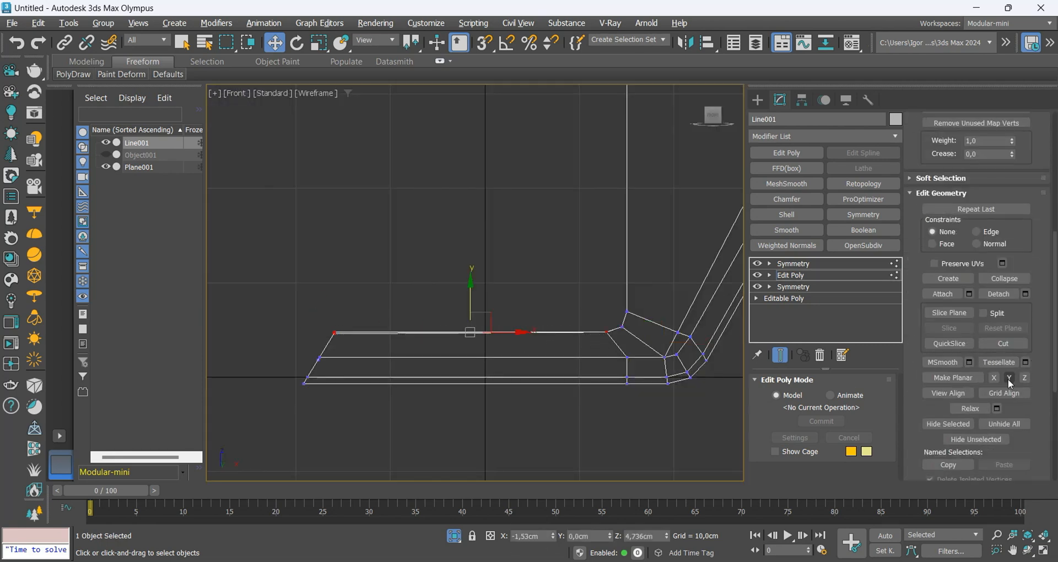
pyautogui.scroll(-6, 444, 357)
pyautogui.scroll(6, 504, 175)
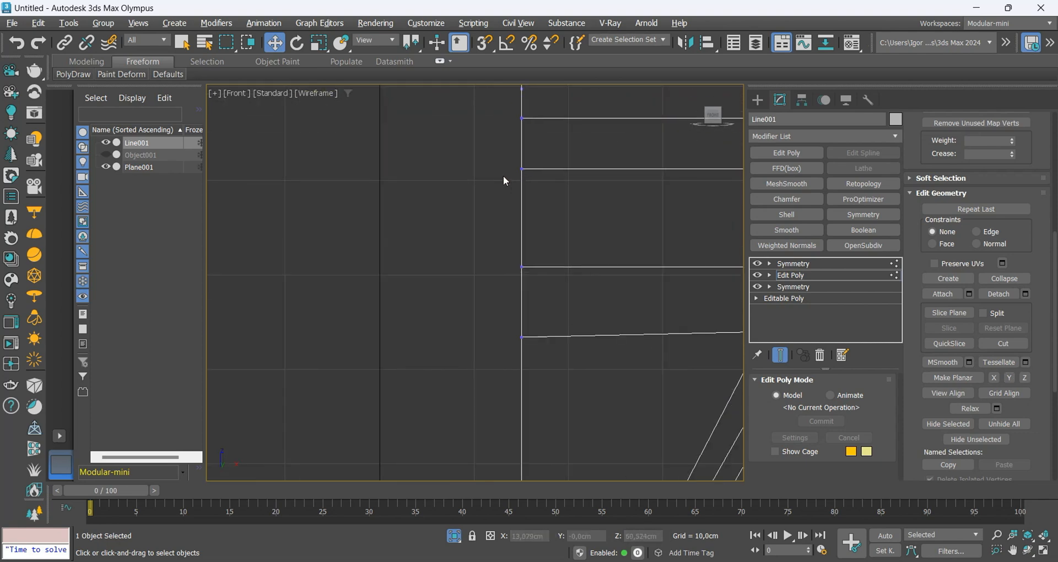
pyautogui.scroll(-5, 504, 175)
# Slide the base's support vertices below the corner toward the front tip with the Edge constraint, aligning them with the rounded corner's end.
pyautogui.press('F3')
pyautogui.scroll(6, 511, 398)
pyautogui.moveTo(511, 402); pyautogui.dragTo(586, 356, button='middle')
pyautogui.press('F3')
pyautogui.press('F3')
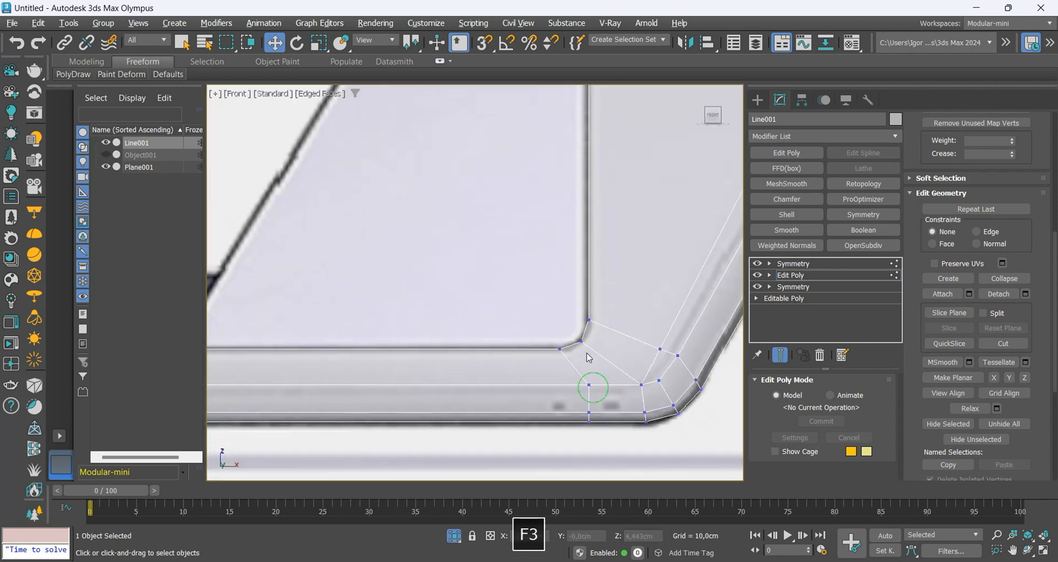
pyautogui.press('F3')
pyautogui.moveTo(599, 445); pyautogui.dragTo(564, 382)
pyautogui.moveTo(620, 407); pyautogui.dragTo(607, 388, button='middle')
pyautogui.press('F3')
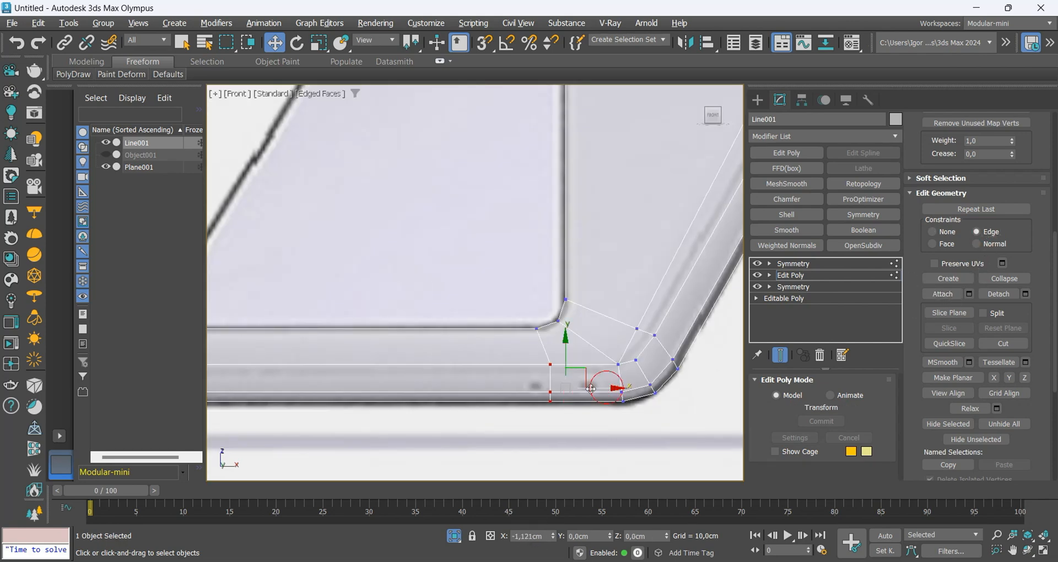
pyautogui.moveTo(628, 386); pyautogui.dragTo(625, 394, button='middle')
pyautogui.press('F3')
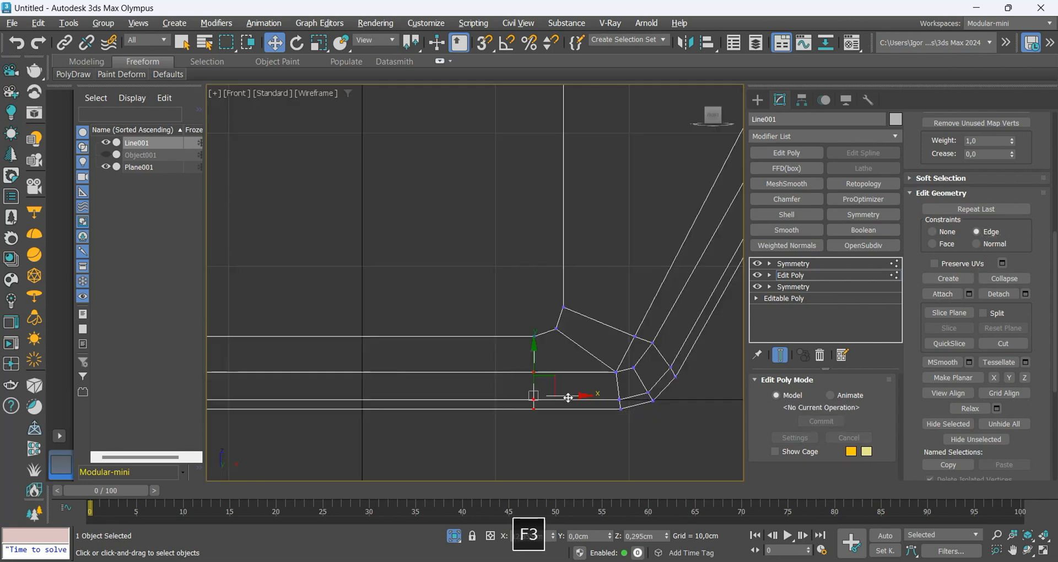
pyautogui.press('F3')
# Insert support edge loops across the base near its front tip and just before the rounded corner.
pyautogui.scroll(5, 365, 339)
pyautogui.hotkey('alt', '1')
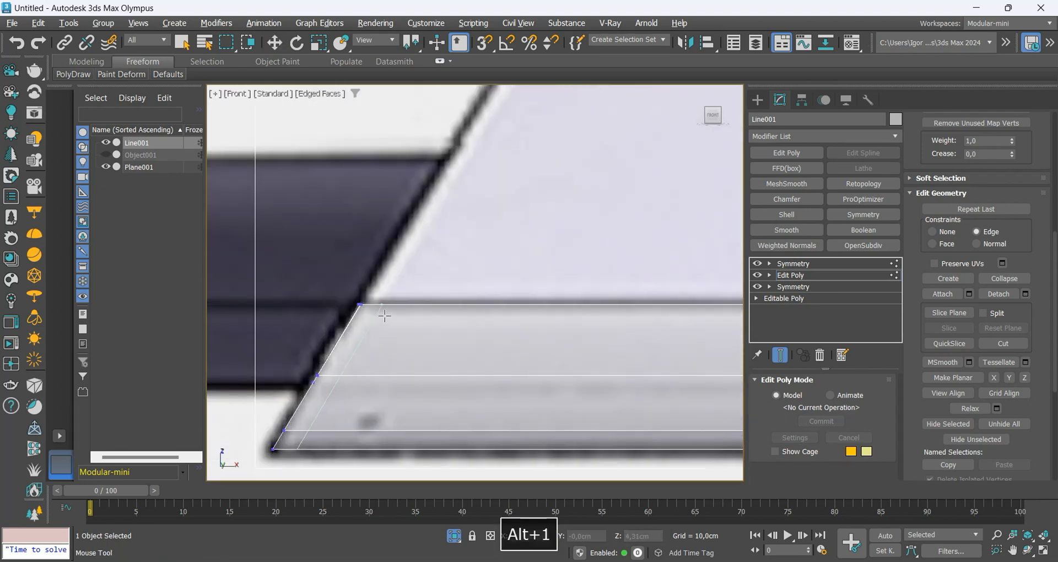
pyautogui.press('2')
pyautogui.scroll(-4, 508, 356)
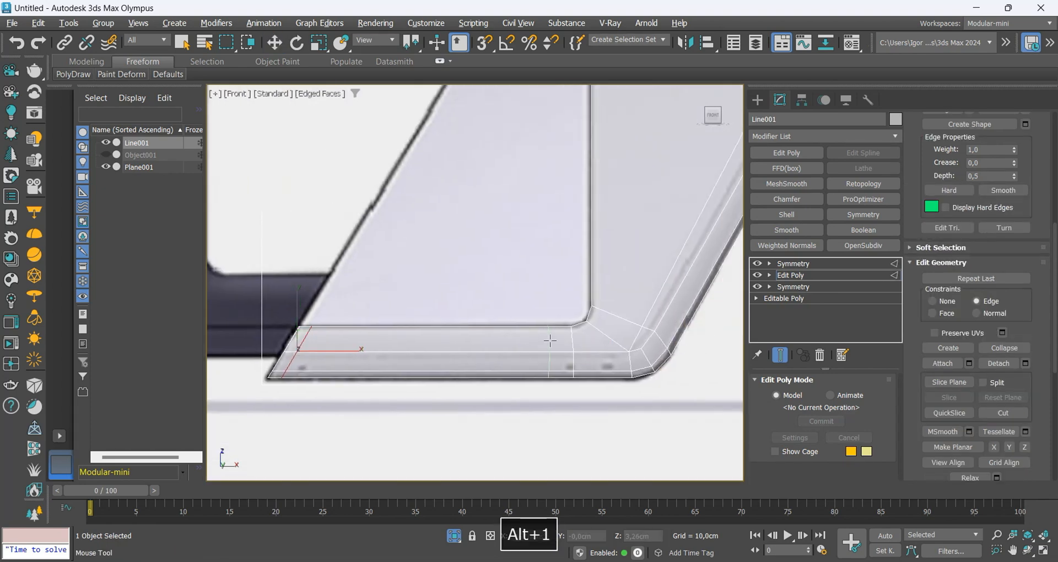
pyautogui.click(556, 340)
pyautogui.rightClick(557, 339)
# Insert support edge loops across the upright body just above the rounded corner and just below the bend.
pyautogui.moveTo(606, 298); pyautogui.dragTo(540, 357, button='middle')
pyautogui.hotkey('alt', '1')
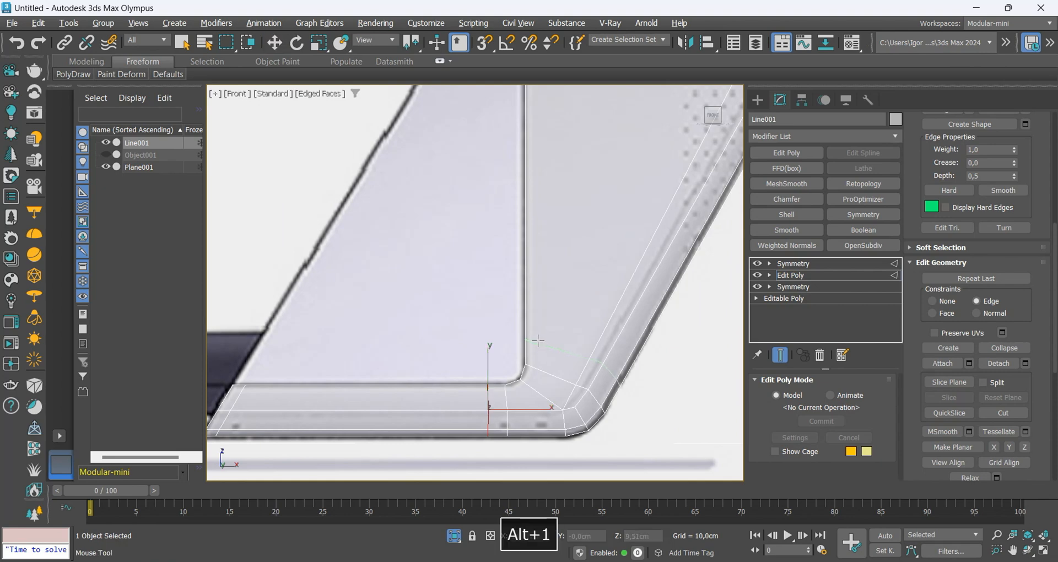
pyautogui.click(538, 342)
pyautogui.scroll(-4, 539, 341)
pyautogui.hotkey('alt', '1')
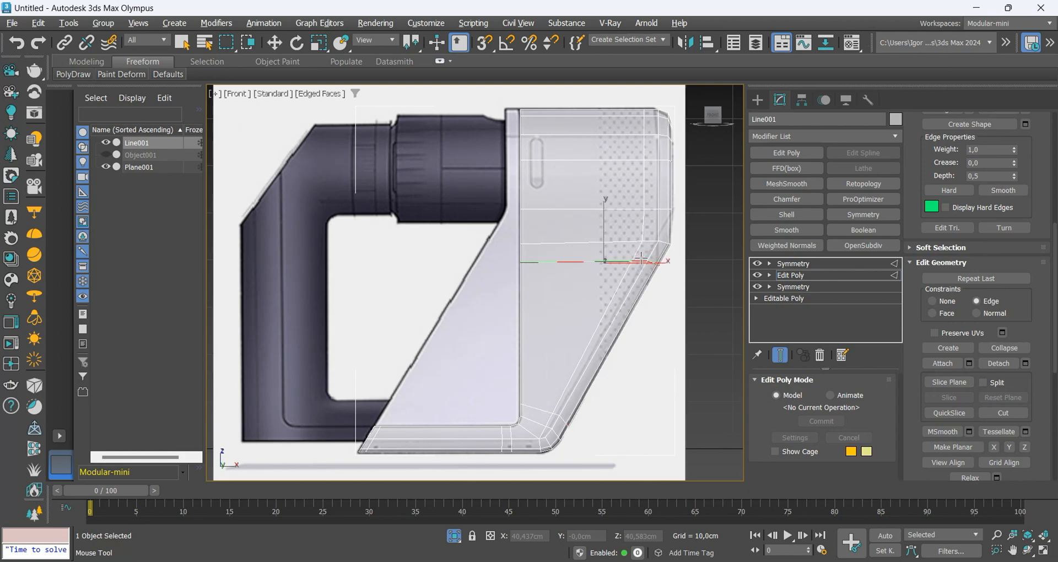
pyautogui.press('w')
# Insert an edge loop that follows the inner panel edge along the base, around the corner and up the body.
pyautogui.keyDown('alt'); pyautogui.moveTo(610, 324); pyautogui.dragTo(590, 340, button='middle'); pyautogui.keyUp('alt')
pyautogui.press('z')
pyautogui.press('f')
pyautogui.scroll(-5, 523, 355)
pyautogui.click(591, 385)
pyautogui.moveTo(506, 236); pyautogui.dragTo(545, 190, button='middle')
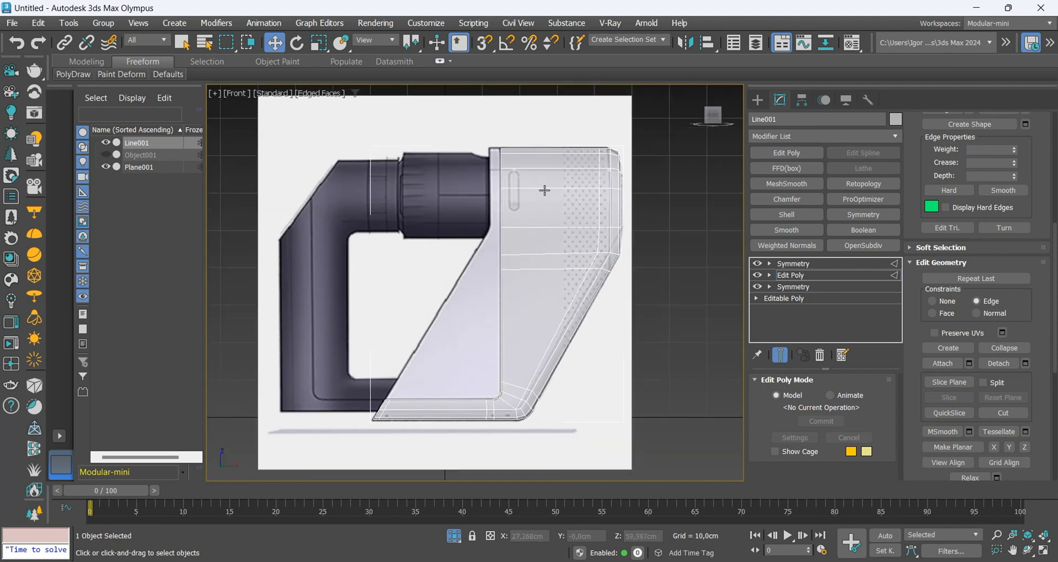
pyautogui.scroll(10, 461, 373)
pyautogui.hotkey('alt', '1')
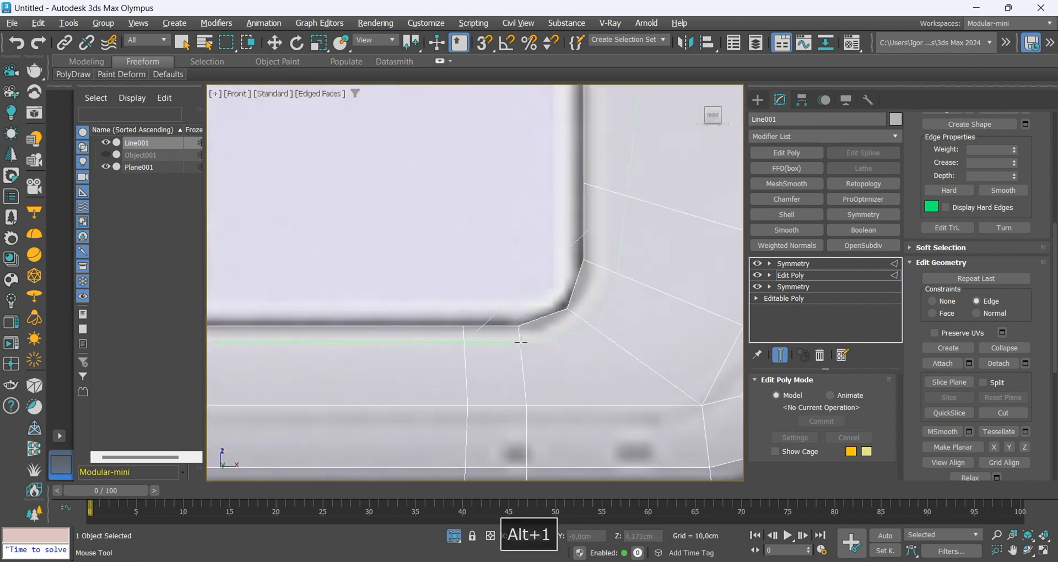
pyautogui.press('F3')
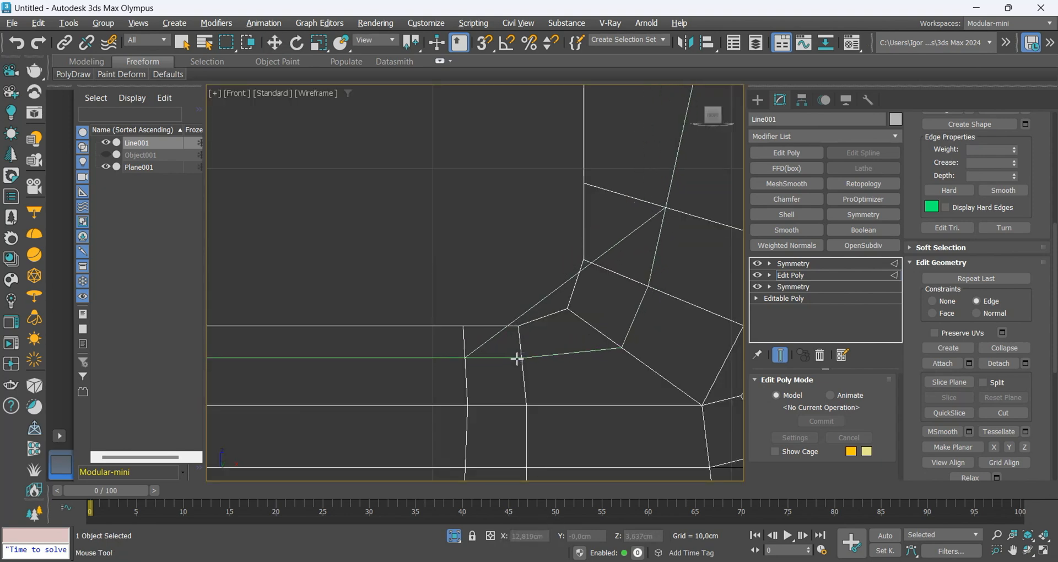
pyautogui.rightClick(517, 359)
pyautogui.scroll(-4, 532, 359)
pyautogui.press('F3')
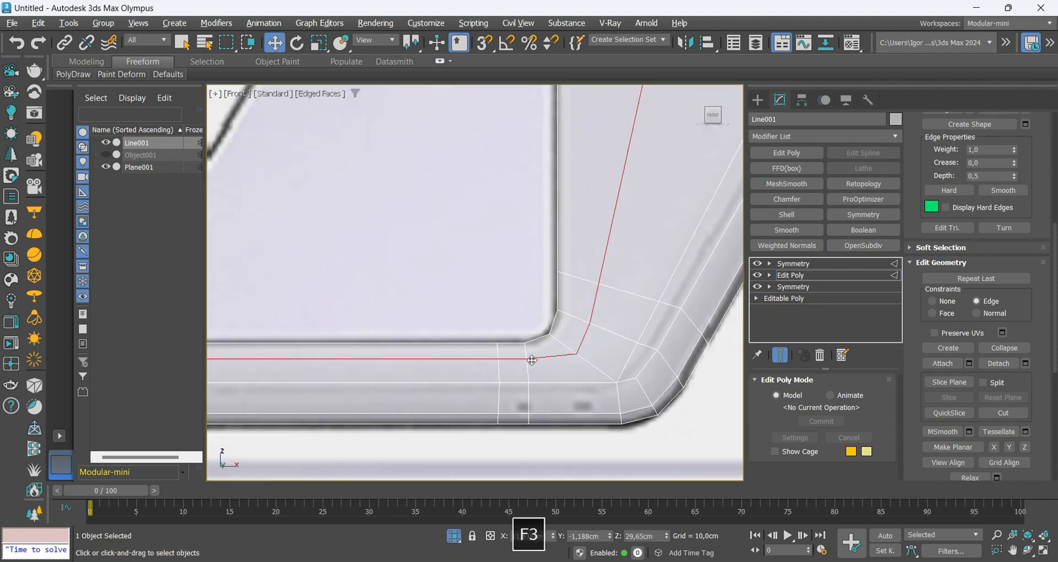
# Slide only the inner loop's upright edges toward the inner panel edge with the Edge constraint and make them planar in X.
pyautogui.press('F3')
pyautogui.scroll(-6, 541, 354)
pyautogui.moveTo(573, 246); pyautogui.dragTo(568, 267, button='middle')
pyautogui.scroll(2, 579, 300)
pyautogui.moveTo(583, 302); pyautogui.dragTo(577, 316, button='middle')
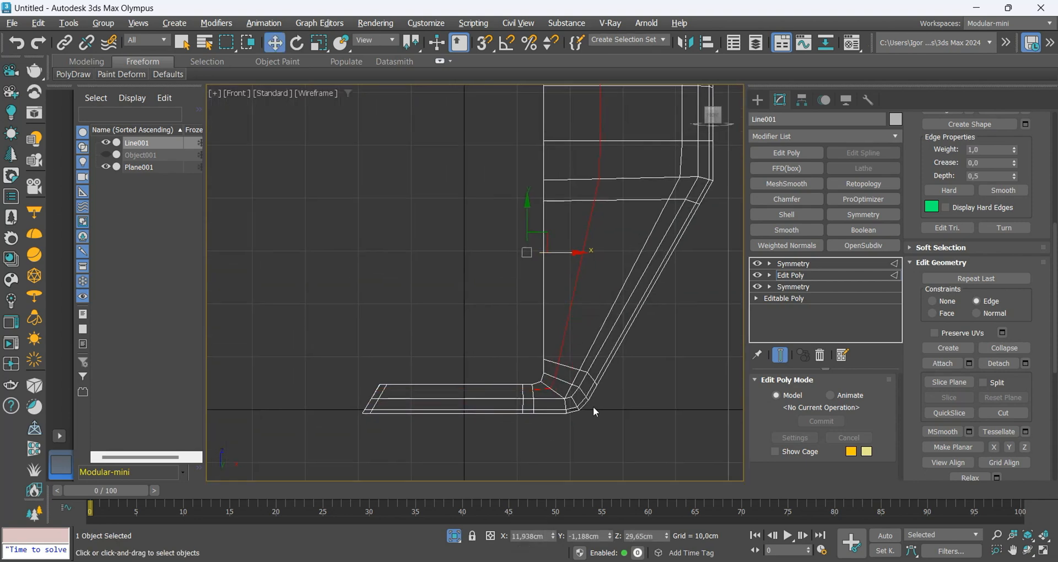
pyautogui.keyDown('alt'); pyautogui.moveTo(681, 442); pyautogui.dragTo(399, 394); pyautogui.keyUp('alt')
pyautogui.keyDown('alt'); pyautogui.moveTo(314, 380); pyautogui.dragTo(313, 380); pyautogui.keyUp('alt')
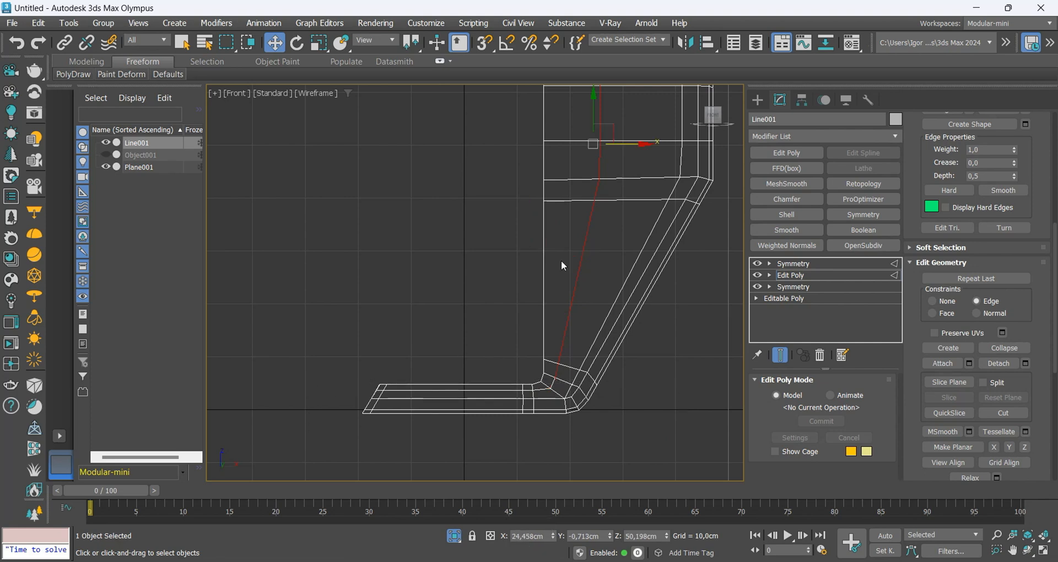
pyautogui.moveTo(585, 232); pyautogui.dragTo(538, 284, button='middle')
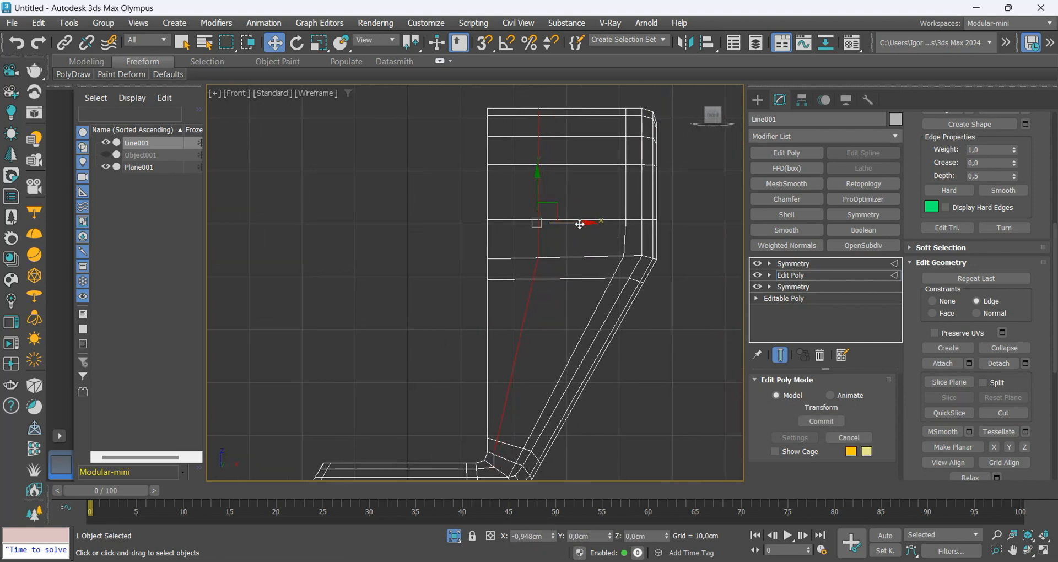
pyautogui.moveTo(581, 225); pyautogui.dragTo(581, 224)
pyautogui.keyDown('alt'); pyautogui.moveTo(471, 467); pyautogui.dragTo(527, 447); pyautogui.keyUp('alt')
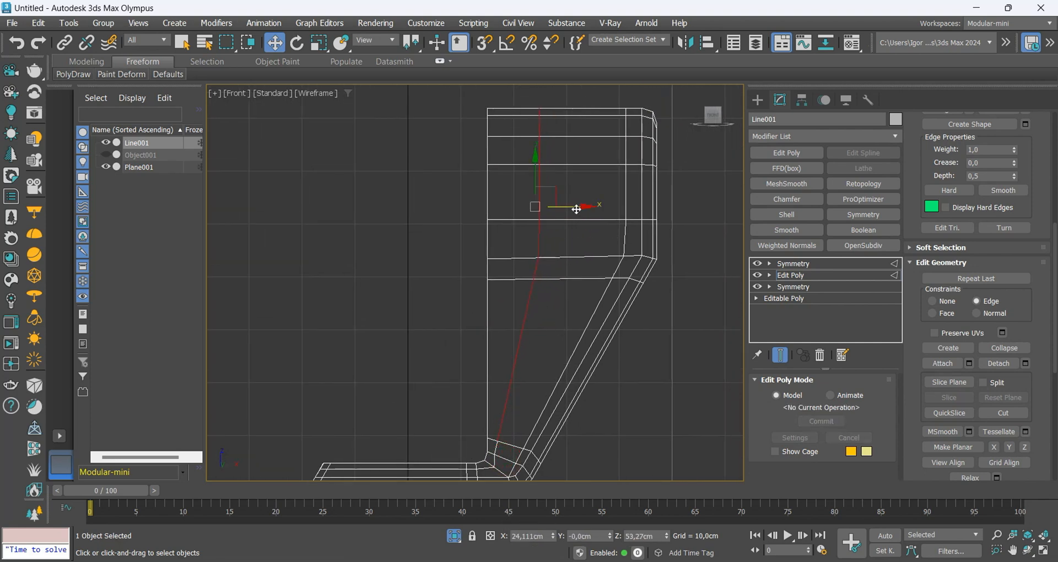
pyautogui.moveTo(573, 208); pyautogui.dragTo(572, 209)
pyautogui.keyDown('alt'); pyautogui.moveTo(545, 332); pyautogui.dragTo(504, 320); pyautogui.keyUp('alt')
pyautogui.moveTo(573, 182); pyautogui.dragTo(501, 181)
pyautogui.scroll(-3, 1011, 415)
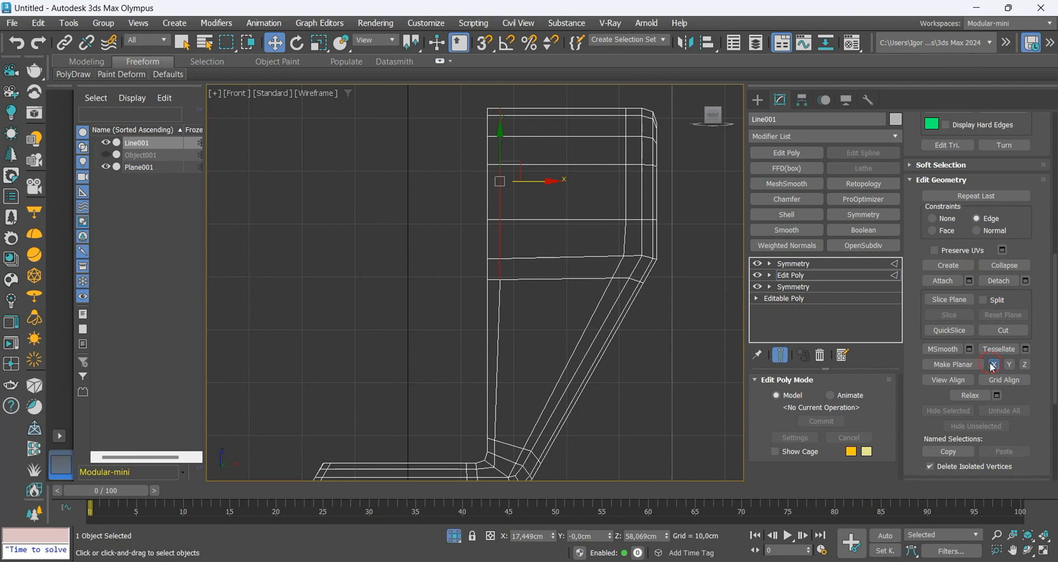
# Align the loop's upright edges with the rounded corner's support vertex using vertex snapping.
pyautogui.scroll(2, 512, 190)
pyautogui.press('s')
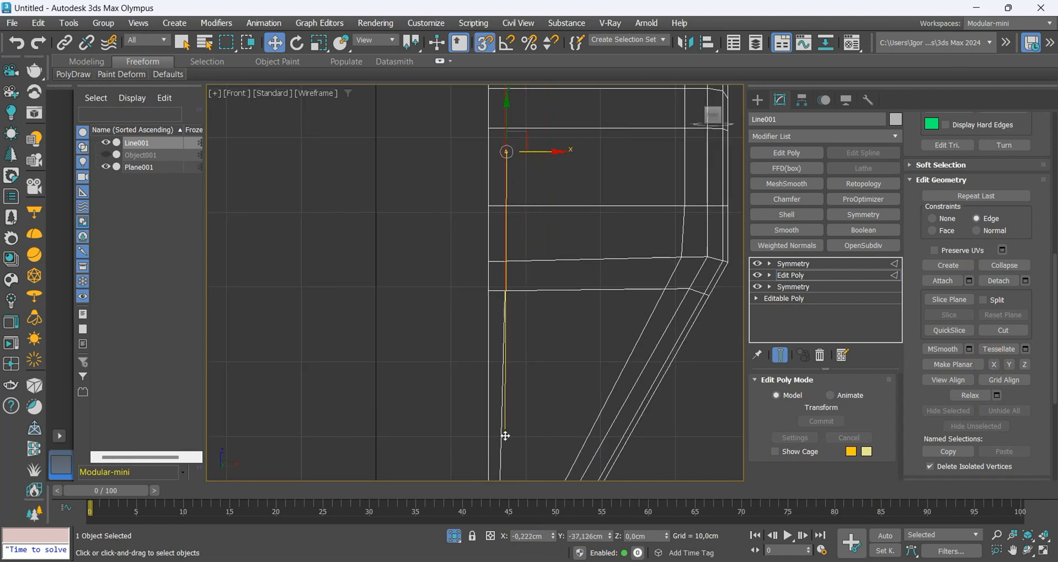
pyautogui.scroll(-2, 513, 456)
pyautogui.moveTo(512, 456); pyautogui.dragTo(503, 287, button='middle')
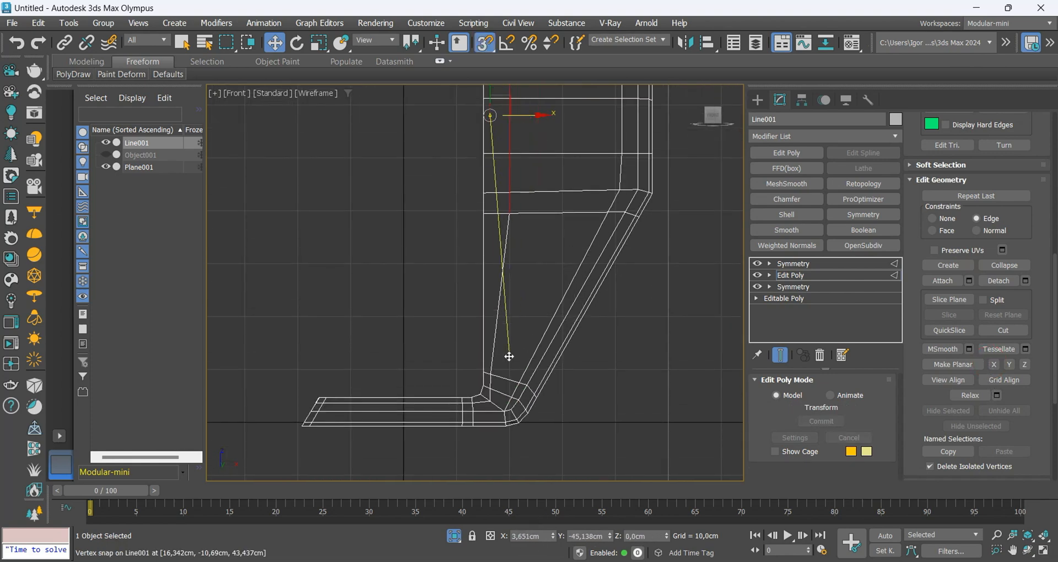
pyautogui.moveTo(509, 357)
pyautogui.mouseDown()
pyautogui.moveTo(490, 402)
pyautogui.moveTo(440, 367)
pyautogui.moveTo(449, 368)
pyautogui.mouseUp()
pyautogui.scroll(6, 498, 412)
pyautogui.press('1')
pyautogui.scroll(-7, 512, 389)
pyautogui.press('F3')
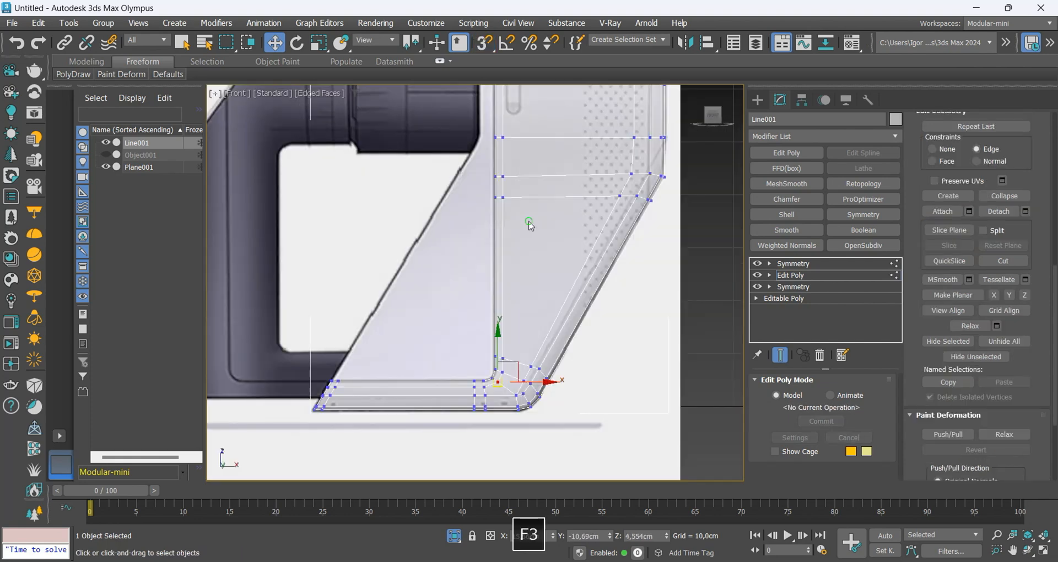
# Isolate the body and examine the edge flow around its rounded corner from several angles.
pyautogui.moveTo(529, 224); pyautogui.dragTo(538, 260, button='middle')
pyautogui.scroll(-4, 536, 259)
pyautogui.scroll(5, 510, 338)
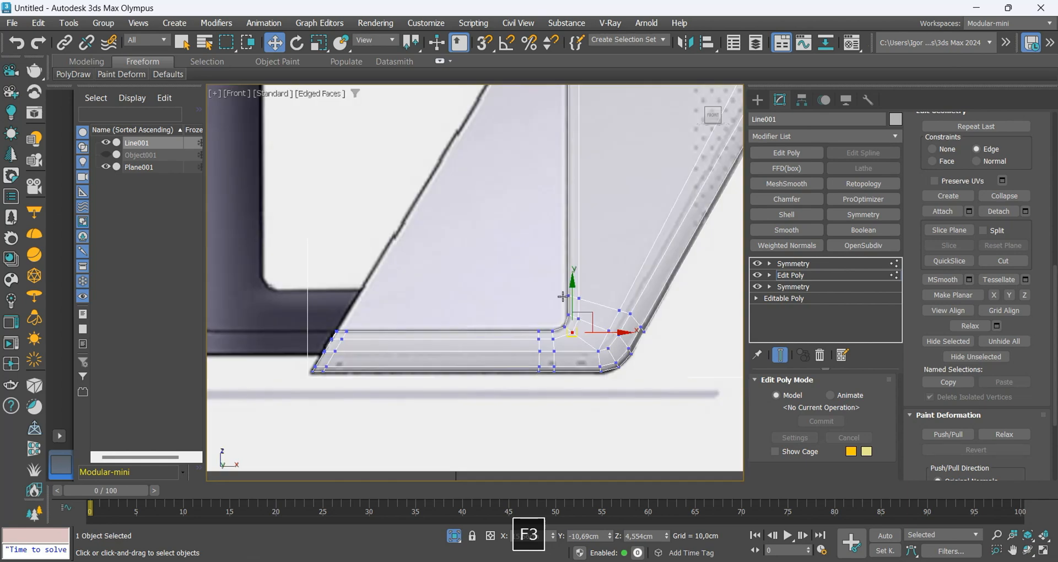
pyautogui.moveTo(513, 331)
pyautogui.keyDown('alt'); pyautogui.mouseDown(button='middle')
pyautogui.moveTo(600, 295)
pyautogui.moveTo(595, 272)
pyautogui.moveTo(589, 327)
pyautogui.moveTo(579, 303)
pyautogui.moveTo(612, 319)
pyautogui.mouseUp(button='middle'); pyautogui.keyUp('alt')
pyautogui.hotkey('alt', 'x')
pyautogui.press('F4')
pyautogui.press('F4')
pyautogui.hotkey('alt', 'q')
pyautogui.scroll(-5, 595, 272)
pyautogui.press('1')
pyautogui.scroll(-4, 586, 331)
pyautogui.press('F4')
pyautogui.scroll(-2, 586, 331)
pyautogui.press('2')
pyautogui.press('F4')
# Add an OpenSubdiv modifier above the body's upper Symmetry and set its iterations to 2.
pyautogui.click(801, 264)
pyautogui.keyDown('alt'); pyautogui.moveTo(702, 284); pyautogui.dragTo(679, 275, button='middle'); pyautogui.keyUp('alt')
pyautogui.scroll(5, 580, 363)
pyautogui.moveTo(580, 364); pyautogui.dragTo(586, 360, button='middle')
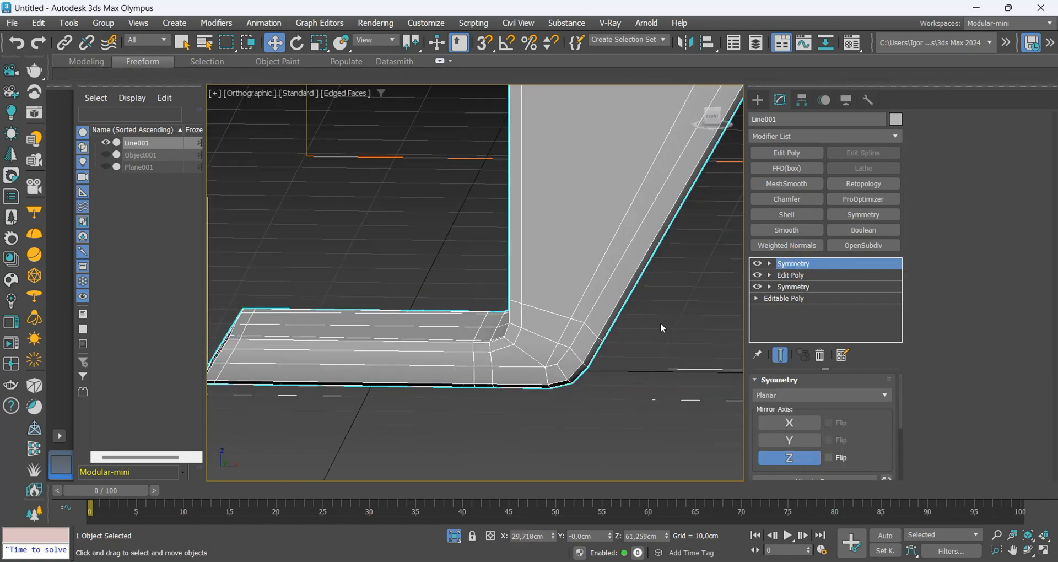
pyautogui.click(852, 247)
pyautogui.press('F4')
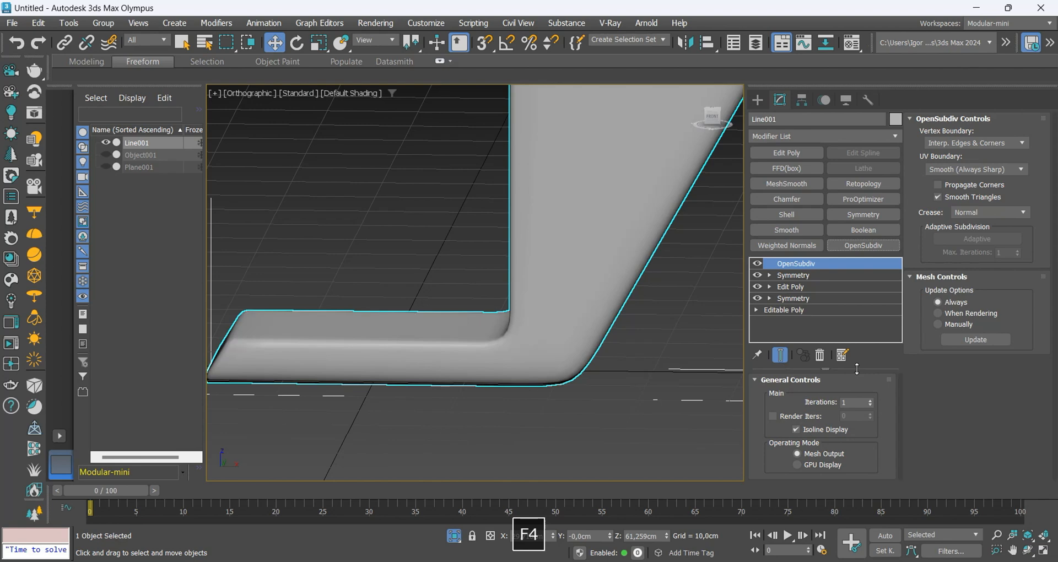
pyautogui.click(872, 400)
# Compare the smoothed body's corner and tip with the reference image in the front view, with all objects shown.
pyautogui.scroll(-5, 603, 373)
pyautogui.click(656, 366)
pyautogui.press('f')
pyautogui.press('z')
pyautogui.press('F4')
pyautogui.moveTo(566, 402); pyautogui.dragTo(601, 391, button='middle')
pyautogui.hotkey('alt', 'q')
pyautogui.scroll(3, 601, 386)
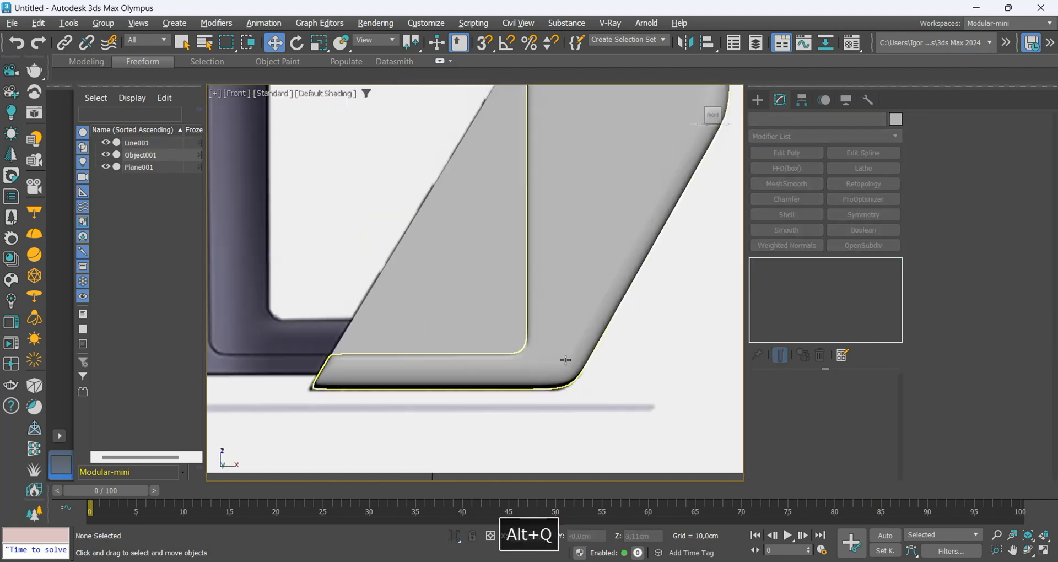
pyautogui.click(567, 360)
pyautogui.scroll(2, 396, 398)
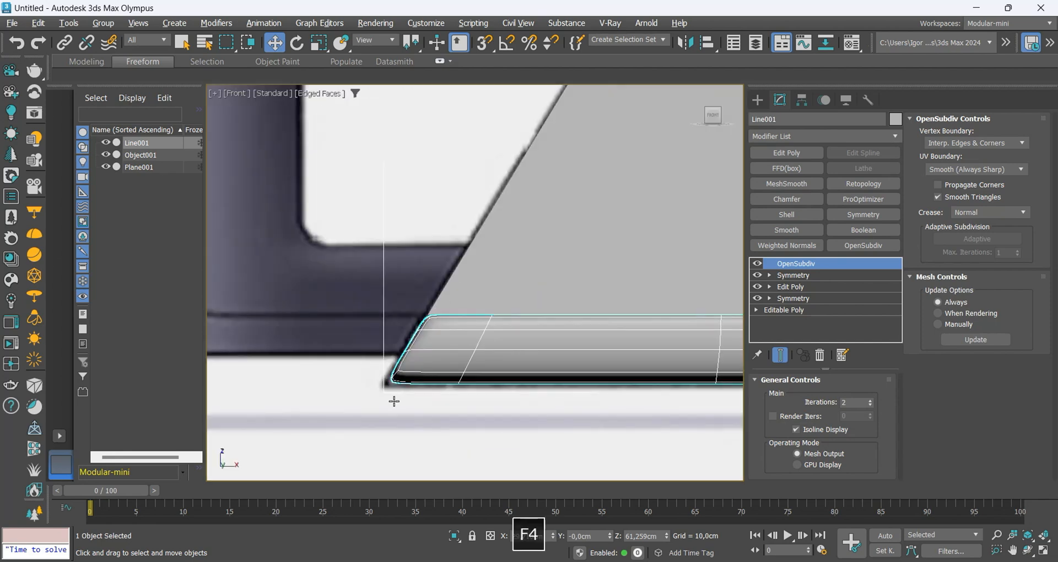
pyautogui.scroll(-4, 401, 402)
# Isolate the inner panel object and orbit around to its open side.
pyautogui.click(477, 327)
pyautogui.scroll(-2, 515, 345)
pyautogui.hotkey('alt', 'q')
pyautogui.press('F4')
pyautogui.keyDown('alt'); pyautogui.moveTo(515, 345); pyautogui.dragTo(515, 466, button='middle'); pyautogui.keyUp('alt')
# Bridge the opposite side edges of the panel's open border and connect the new faces with one central edge.
pyautogui.press('3')
pyautogui.click(567, 348)
pyautogui.press('F3')
pyautogui.press('2')
pyautogui.scroll(5, 548, 212)
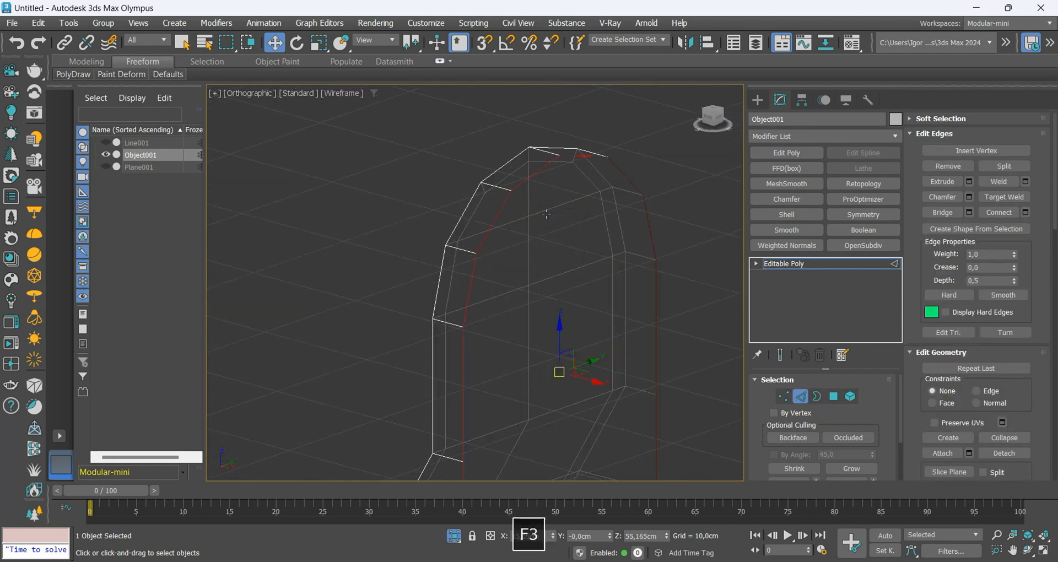
pyautogui.press('F3')
pyautogui.keyDown('alt'); pyautogui.click(546, 166); pyautogui.keyUp('alt')
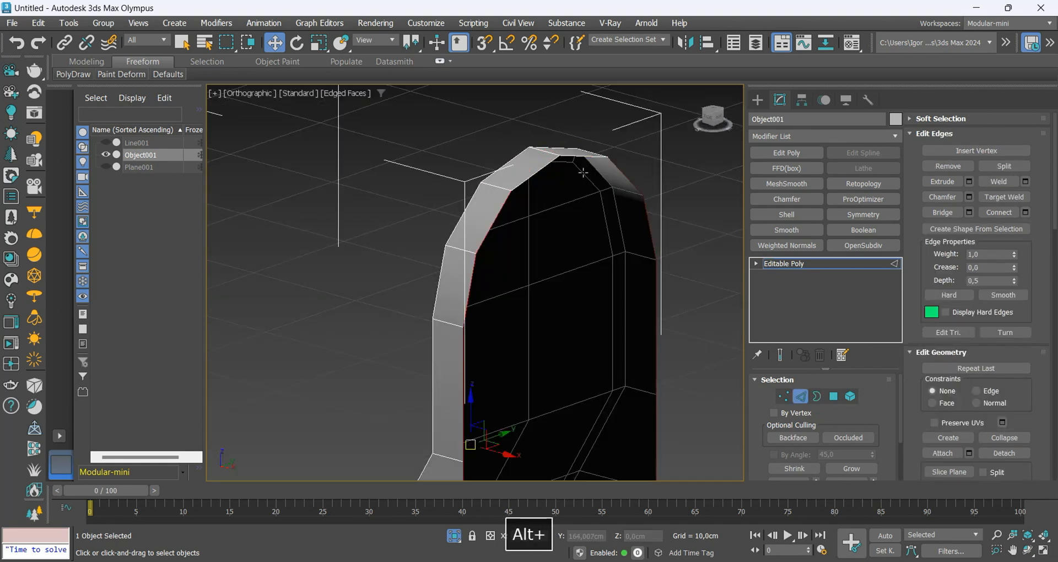
pyautogui.hotkey('ctrl', 'b')
pyautogui.press('Return')
pyautogui.hotkey('ctrl', 'c')
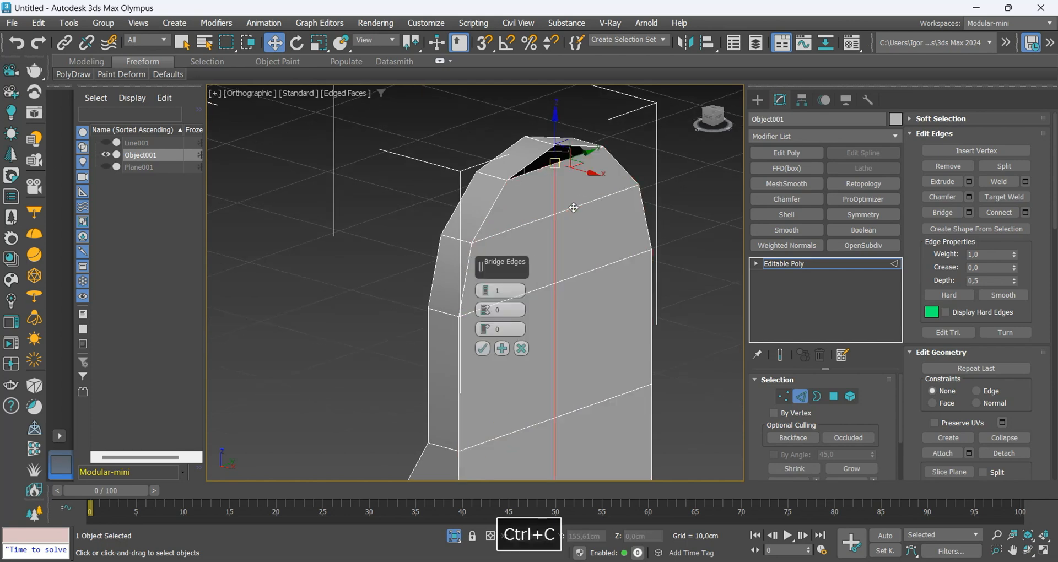
pyautogui.press('Return')
# Target-weld the central edge's top vertex to the rim's top vertex to close the gap at the panel's rounded top.
pyautogui.hotkey('ctrl', 'shift', 'w')
pyautogui.click(557, 167)
pyautogui.rightClick(573, 184)
pyautogui.scroll(-5, 578, 190)
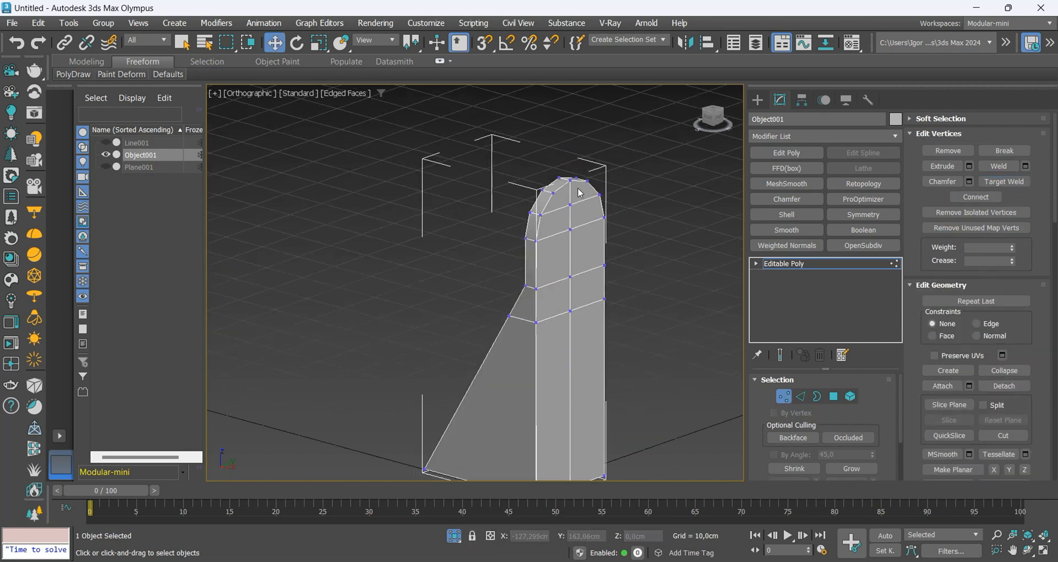
pyautogui.keyDown('alt'); pyautogui.moveTo(579, 193); pyautogui.dragTo(588, 243, button='middle'); pyautogui.keyUp('alt')
pyautogui.scroll(5, 591, 280)
pyautogui.press('3')
pyautogui.keyDown('alt'); pyautogui.moveTo(607, 287); pyautogui.dragTo(578, 330, button='middle'); pyautogui.keyUp('alt')
pyautogui.scroll(-5, 551, 263)
pyautogui.scroll(7, 547, 196)
pyautogui.moveTo(546, 196); pyautogui.dragTo(538, 223, button='middle')
# Cut a support edge from the rounded top's corner vertex into the new face and across to the central edge.
pyautogui.press('1')
pyautogui.hotkey('alt', 'c')
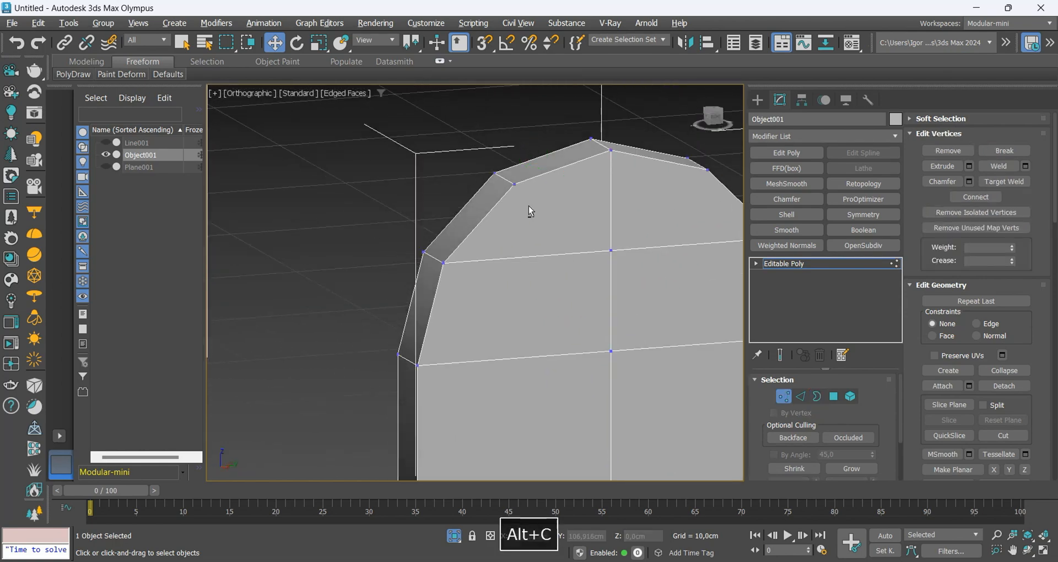
pyautogui.scroll(4, 526, 200)
pyautogui.click(504, 170)
pyautogui.click(525, 194)
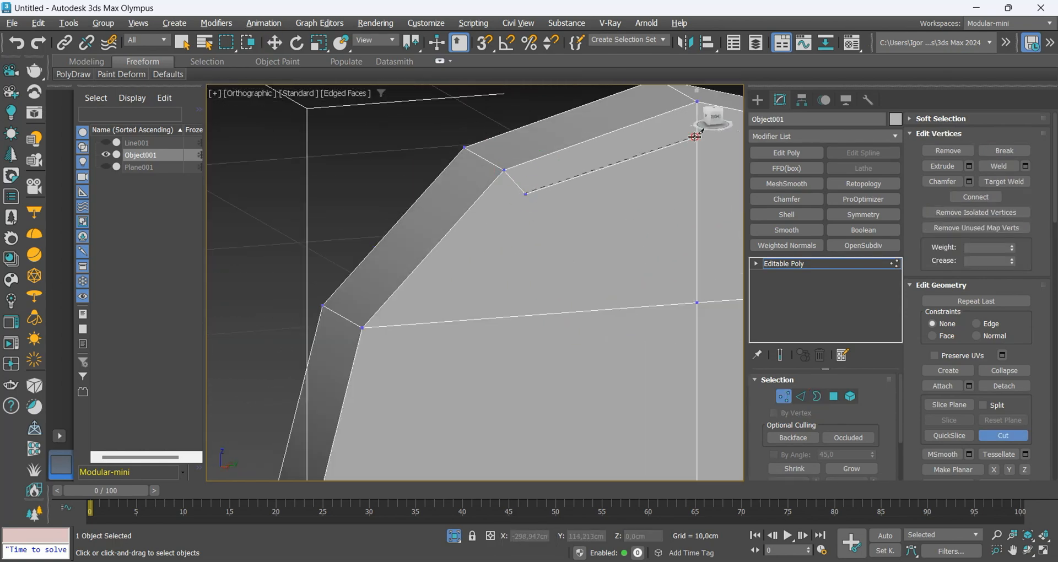
pyautogui.rightClick(642, 165)
pyautogui.scroll(-4, 639, 164)
pyautogui.moveTo(547, 279); pyautogui.dragTo(552, 259, button='middle')
# Insert a support loop along one side of the new face and connect its top vertex to the cut corner.
pyautogui.hotkey('alt', '1')
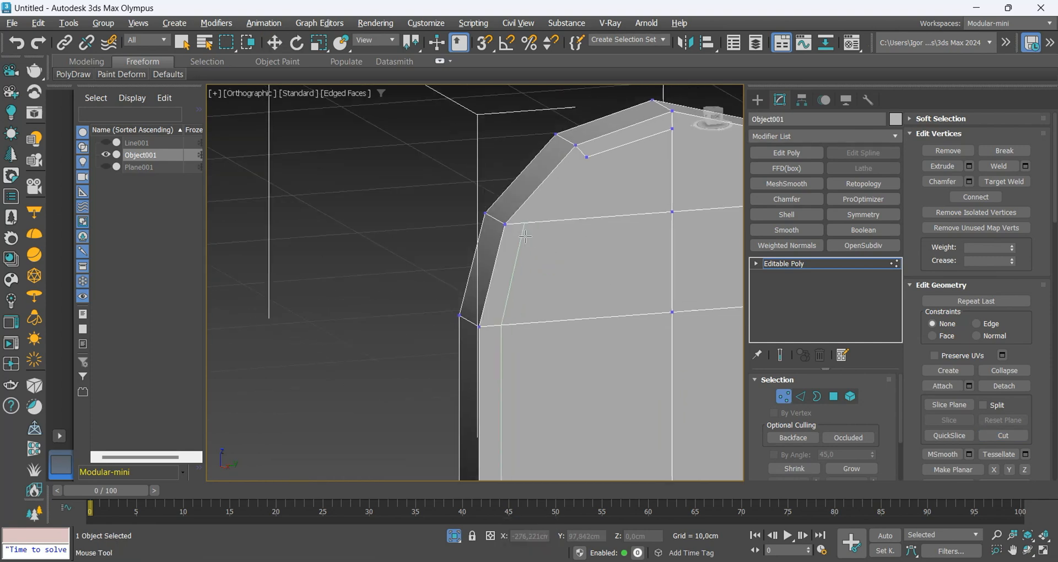
pyautogui.click(522, 224)
pyautogui.keyDown('ctrl'); pyautogui.click(587, 157); pyautogui.keyUp('ctrl')
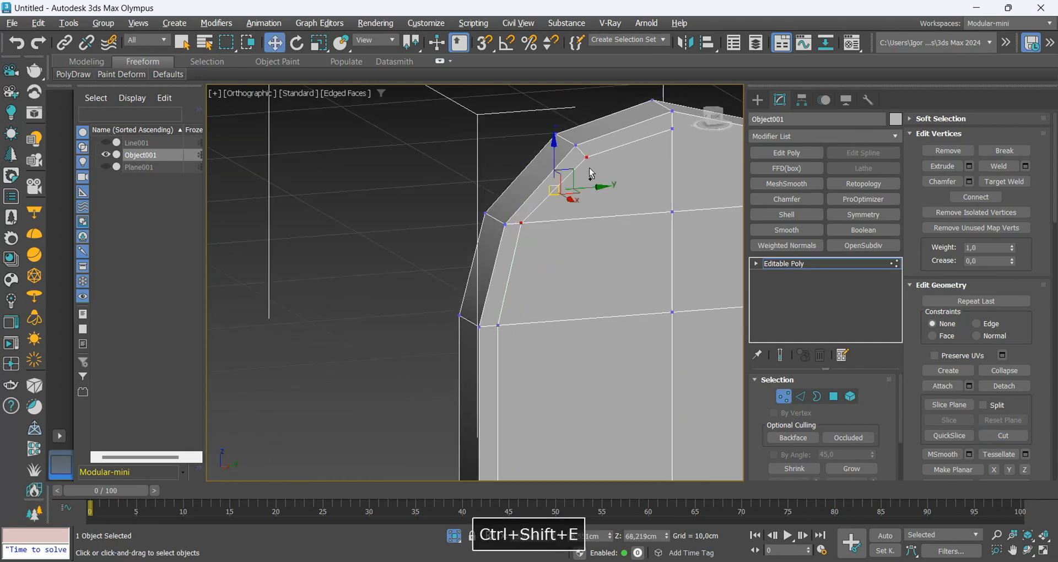
pyautogui.scroll(-5, 590, 168)
pyautogui.moveTo(588, 313); pyautogui.dragTo(624, 266, button='middle')
pyautogui.scroll(4, 629, 266)
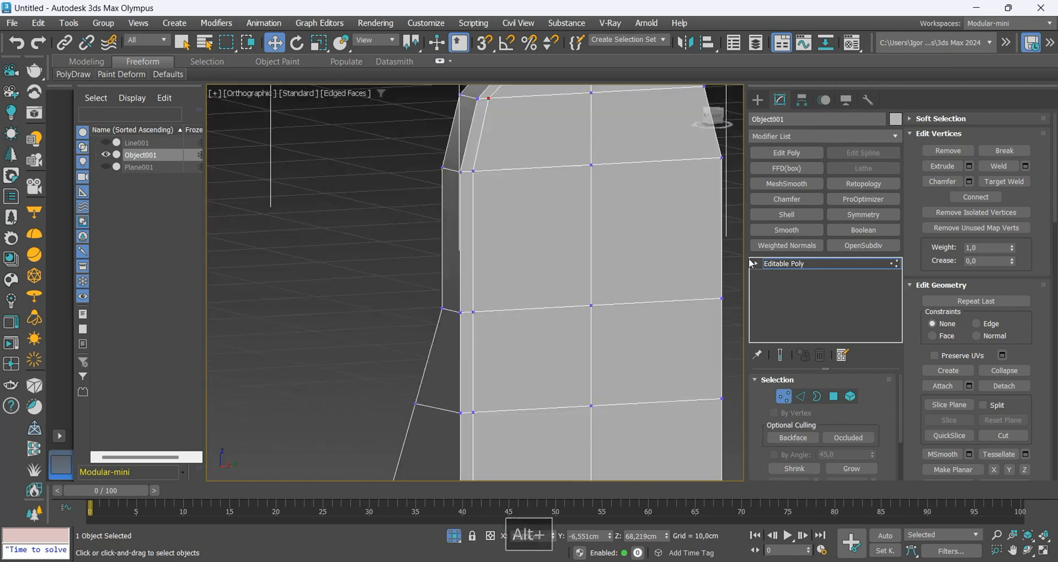
# Mirror the support edges across the panel with a Symmetry modifier on the Z axis and collapse it to Editable Poly.
pyautogui.click(753, 264)
pyautogui.click(864, 214)
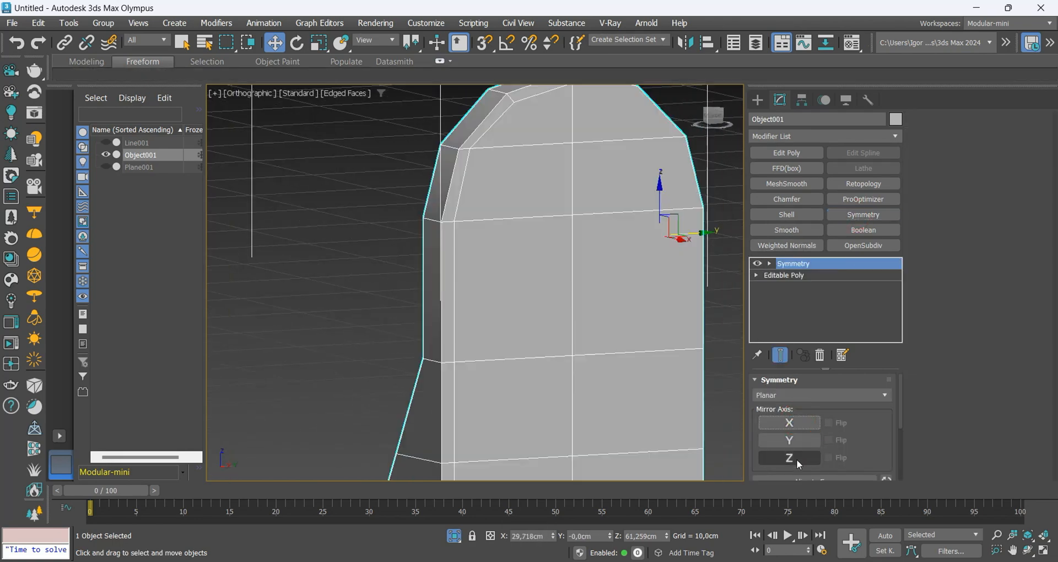
pyautogui.click(797, 462)
pyautogui.scroll(-5, 517, 326)
pyautogui.moveTo(520, 463); pyautogui.dragTo(527, 386, button='middle')
pyautogui.keyDown('alt'); pyautogui.moveTo(527, 385); pyautogui.dragTo(578, 333, button='middle'); pyautogui.keyUp('alt')
pyautogui.press('g')
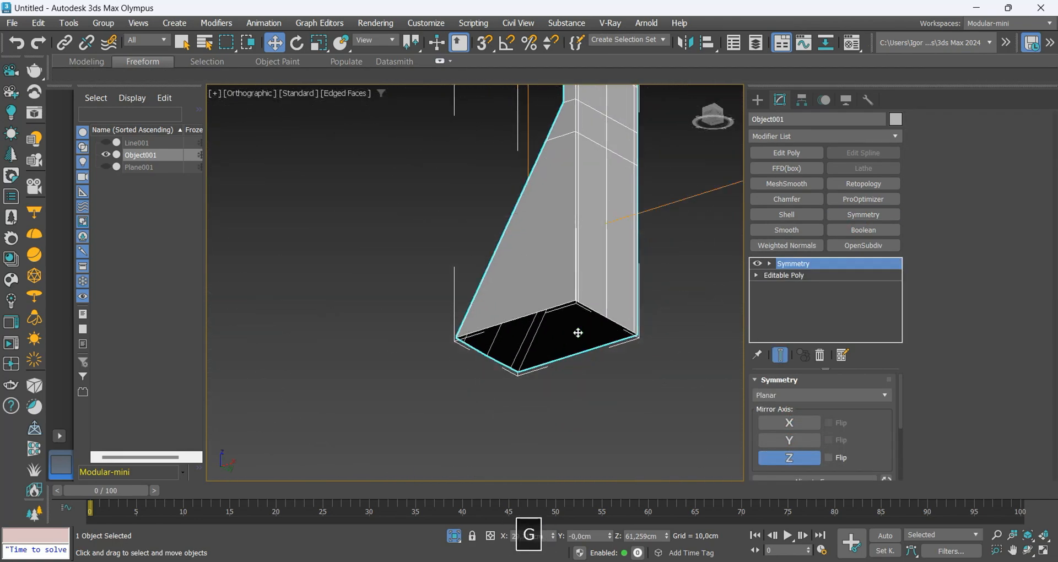
pyautogui.hotkey('ctrl', 't')
# Bridge the two opposite short sides of the open border to close the panel's underside.
pyautogui.press('3')
pyautogui.click(584, 313)
pyautogui.press('F3')
pyautogui.scroll(4, 583, 332)
pyautogui.press('2')
pyautogui.keyDown('alt'); pyautogui.moveTo(583, 380); pyautogui.dragTo(504, 279); pyautogui.keyUp('alt')
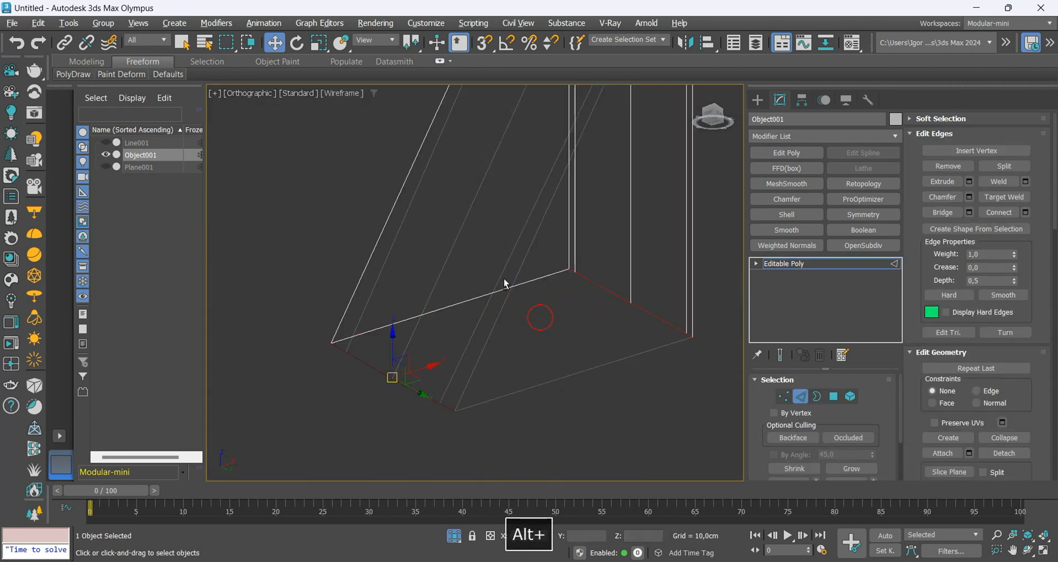
pyautogui.keyDown('alt'); pyautogui.moveTo(504, 279); pyautogui.dragTo(524, 323, button='middle'); pyautogui.keyUp('alt')
pyautogui.hotkey('ctrl', 'b')
pyautogui.press('F3')
# Scale the support vertices on the pointed tip's lower edge outward toward the corners with the Edge constraint.
pyautogui.moveTo(591, 329)
pyautogui.keyDown('alt'); pyautogui.mouseDown(button='middle')
pyautogui.moveTo(640, 324)
pyautogui.moveTo(610, 382)
pyautogui.mouseUp(button='middle'); pyautogui.keyUp('alt')
pyautogui.press('1')
pyautogui.press('F3')
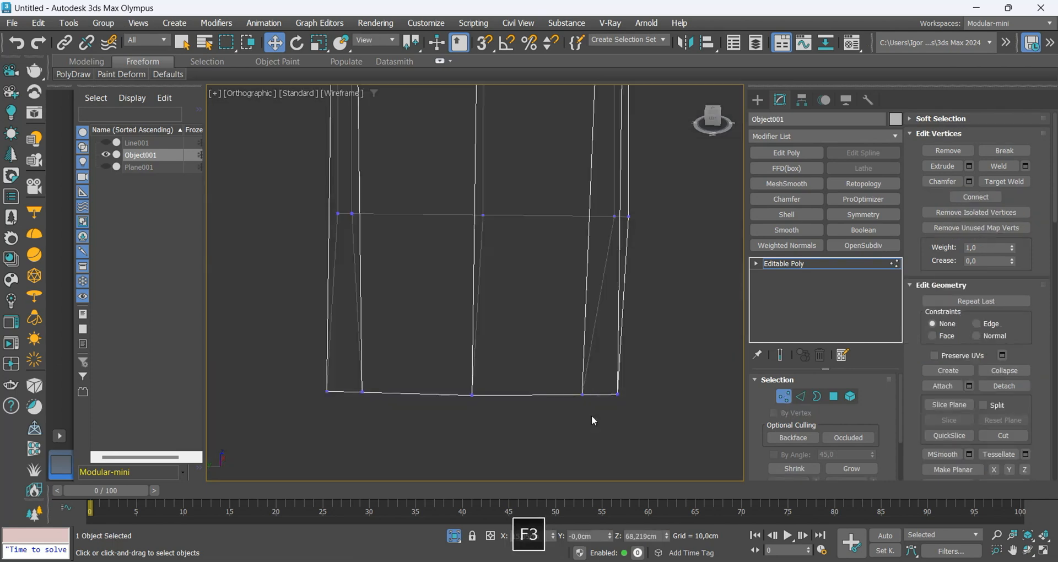
pyautogui.keyDown('alt'); pyautogui.moveTo(542, 418); pyautogui.dragTo(579, 391, button='middle'); pyautogui.keyUp('alt')
pyautogui.click(580, 386)
pyautogui.keyDown('ctrl'); pyautogui.click(359, 382); pyautogui.keyUp('ctrl')
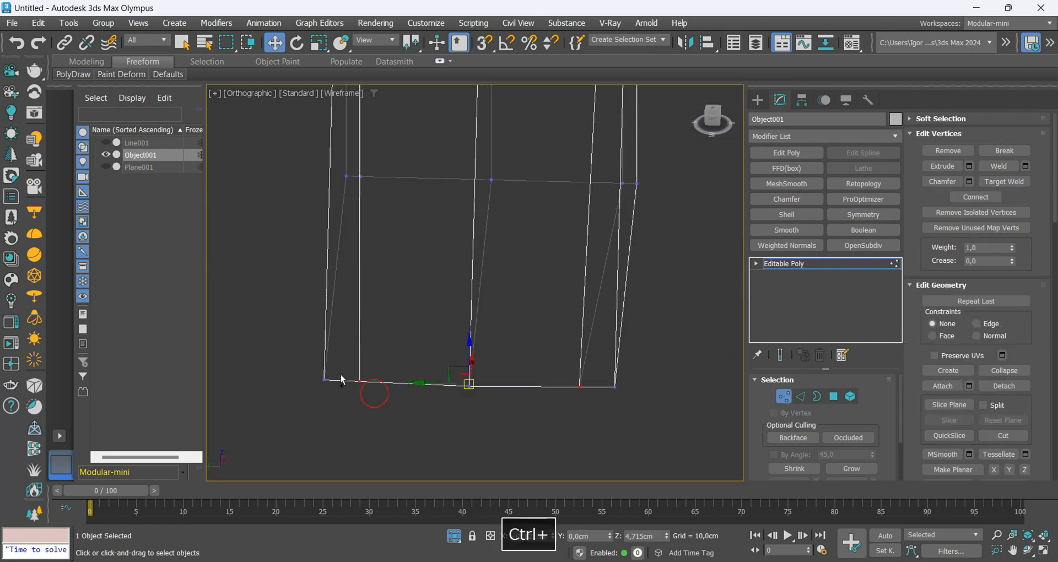
pyautogui.press('r')
pyautogui.hotkey('ctrl', 'alt', 'e')
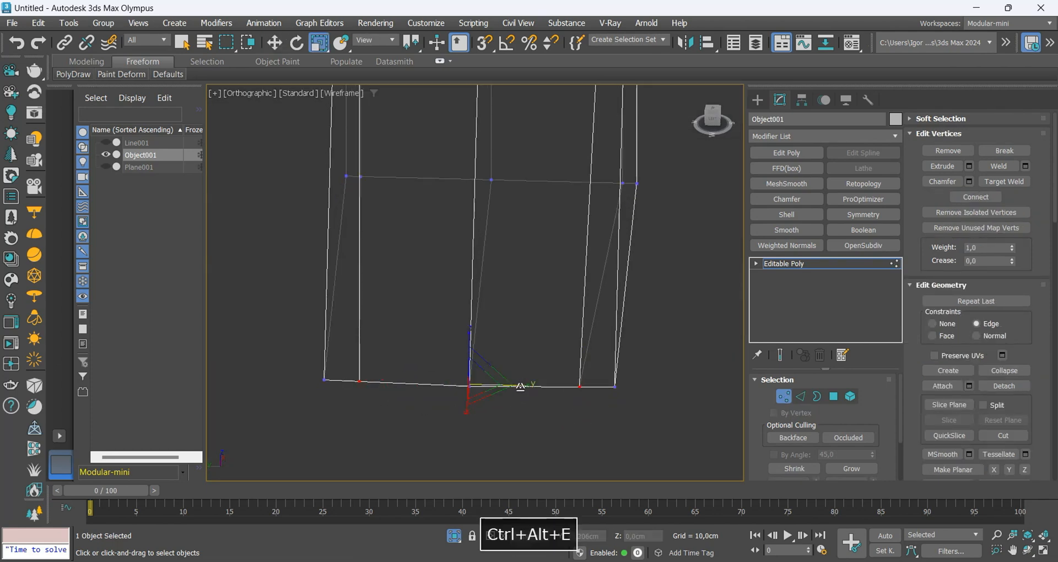
pyautogui.moveTo(520, 386); pyautogui.dragTo(528, 366)
pyautogui.press('F3')
pyautogui.keyDown('alt'); pyautogui.moveTo(528, 365); pyautogui.dragTo(487, 401, button='middle'); pyautogui.keyUp('alt')
pyautogui.press('2')
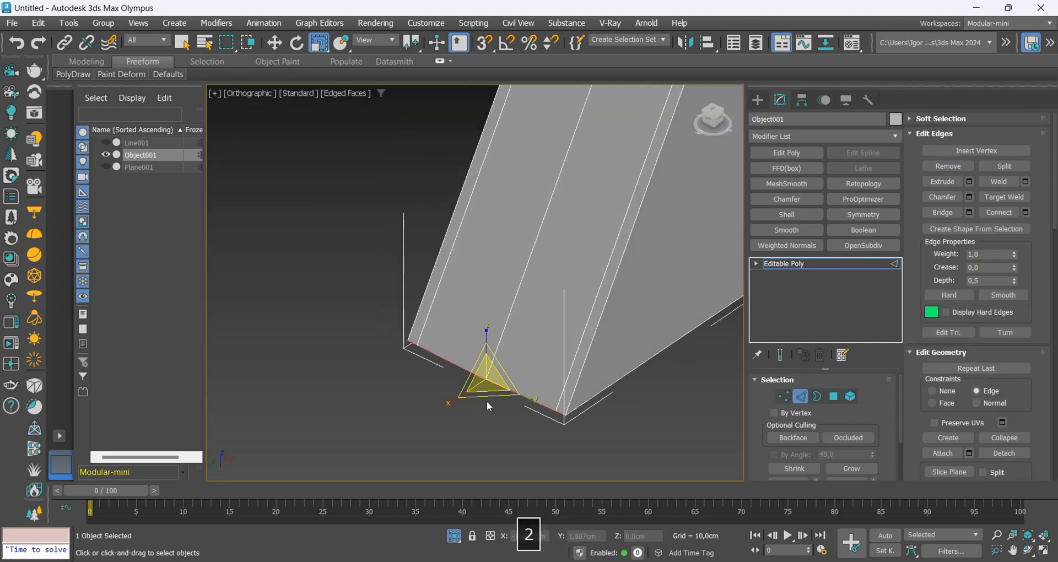
# Select all bottom vertices in the front view, set the constraint to None and make them planar in Y.
pyautogui.press('f')
pyautogui.press('z')
pyautogui.press('F3')
pyautogui.moveTo(603, 340); pyautogui.dragTo(552, 349, button='middle')
pyautogui.press('1')
pyautogui.moveTo(681, 366); pyautogui.dragTo(390, 349)
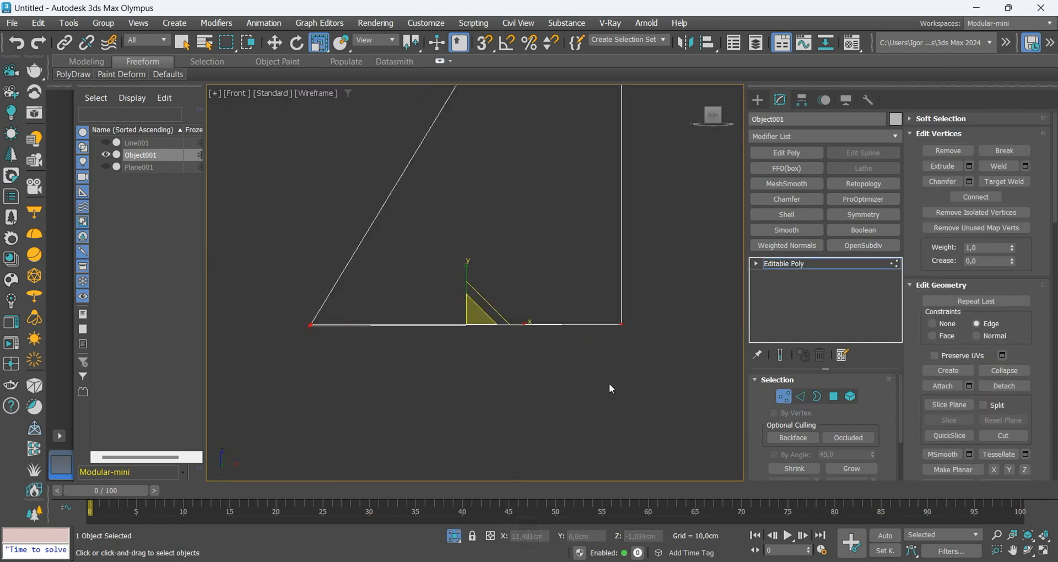
pyautogui.press('w')
pyautogui.scroll(-3, 982, 348)
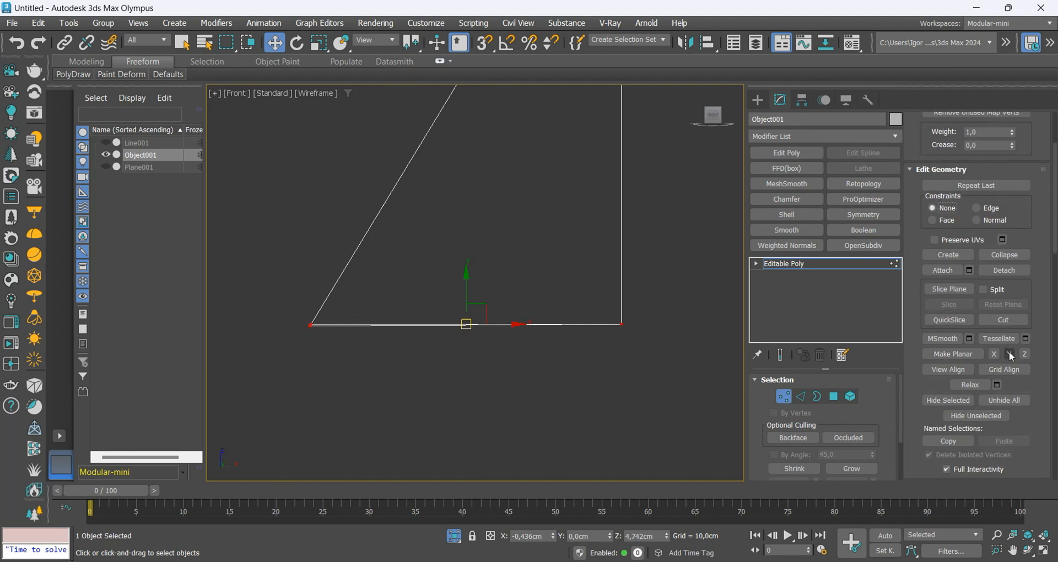
# Make the vertices at the panel's pointed tip and at the slanted edge's bend planar in X, each group separately.
pyautogui.moveTo(351, 362); pyautogui.dragTo(415, 413, button='middle')
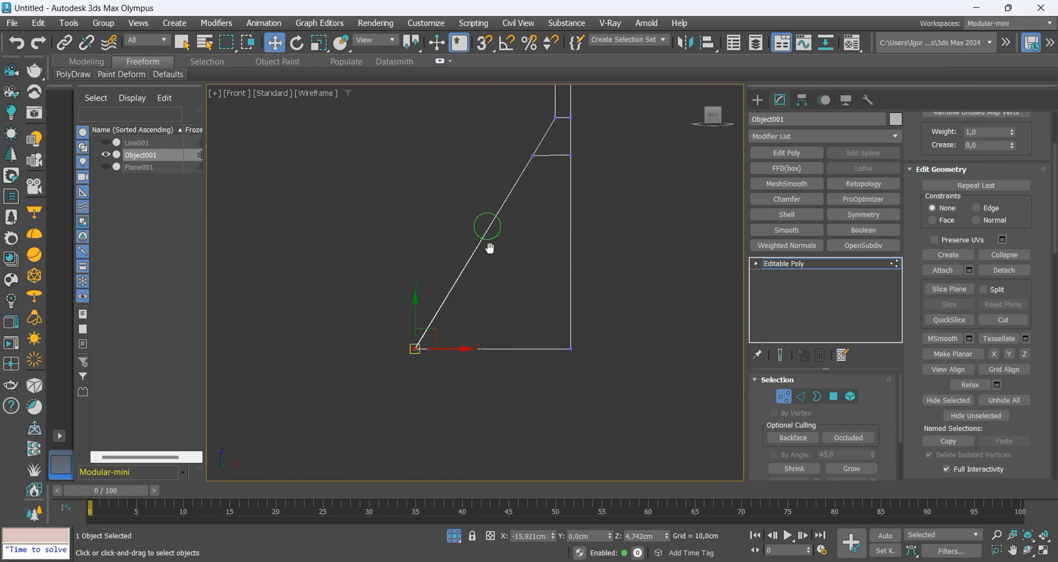
pyautogui.scroll(4, 548, 154)
pyautogui.scroll(-3, 547, 154)
pyautogui.moveTo(360, 477); pyautogui.dragTo(399, 388, button='middle')
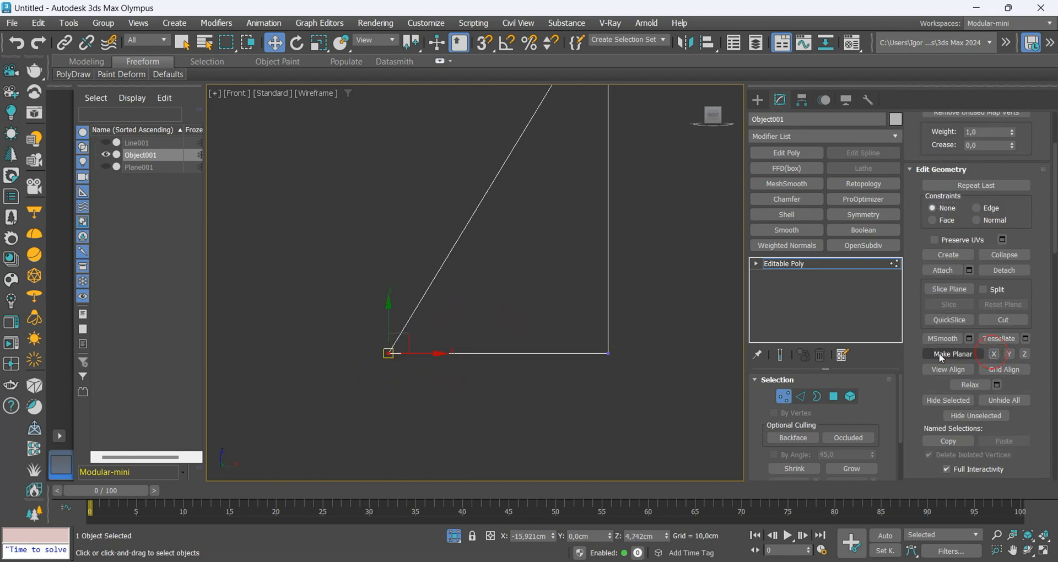
pyautogui.moveTo(564, 88); pyautogui.dragTo(531, 249, button='middle')
pyautogui.scroll(3, 531, 249)
pyautogui.click(495, 232)
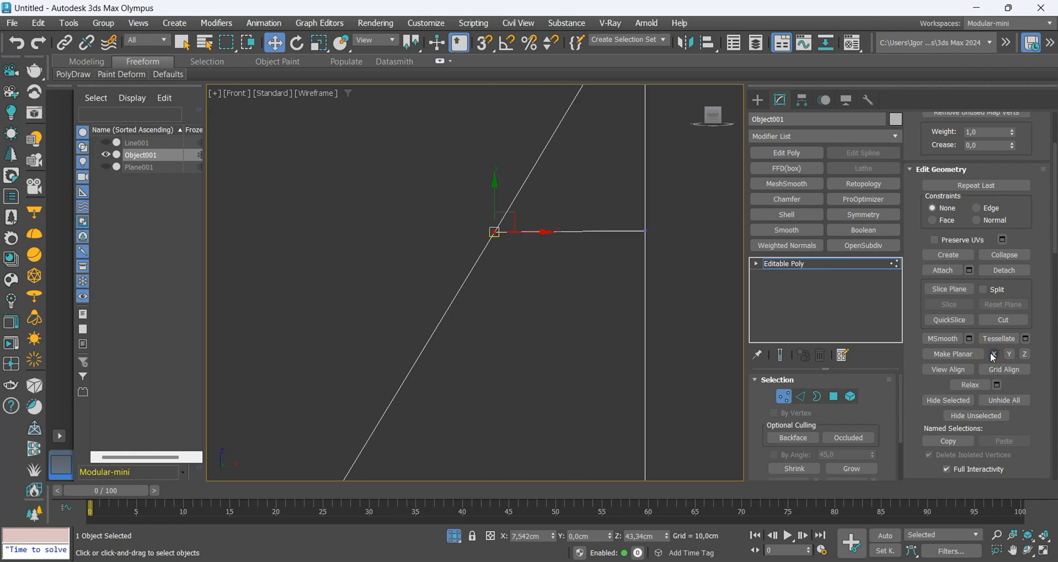
pyautogui.scroll(-3, 556, 243)
pyautogui.press('F3')
pyautogui.scroll(3, 573, 370)
pyautogui.press('2')
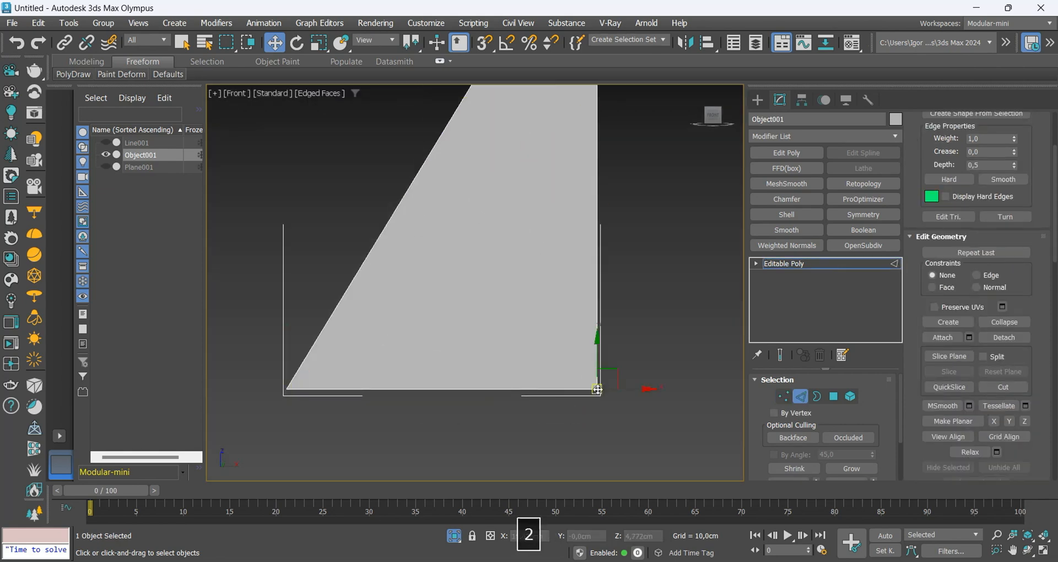
pyautogui.keyDown('alt'); pyautogui.moveTo(597, 389); pyautogui.dragTo(529, 364, button='middle'); pyautogui.keyUp('alt')
pyautogui.press('F3')
pyautogui.press('F3')
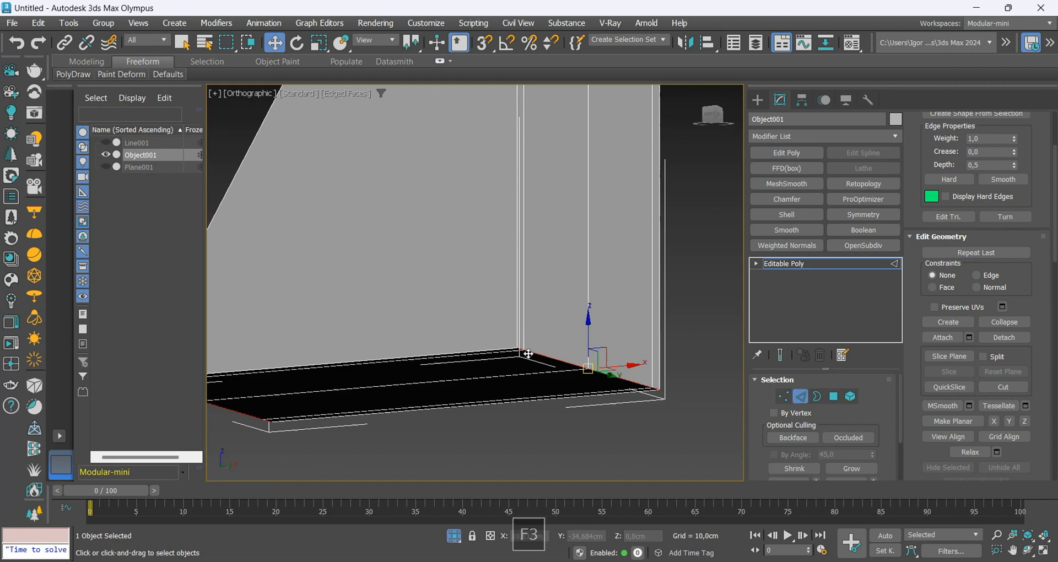
pyautogui.hotkey('ctrl', 'shift', 'c')
pyautogui.click(521, 425)
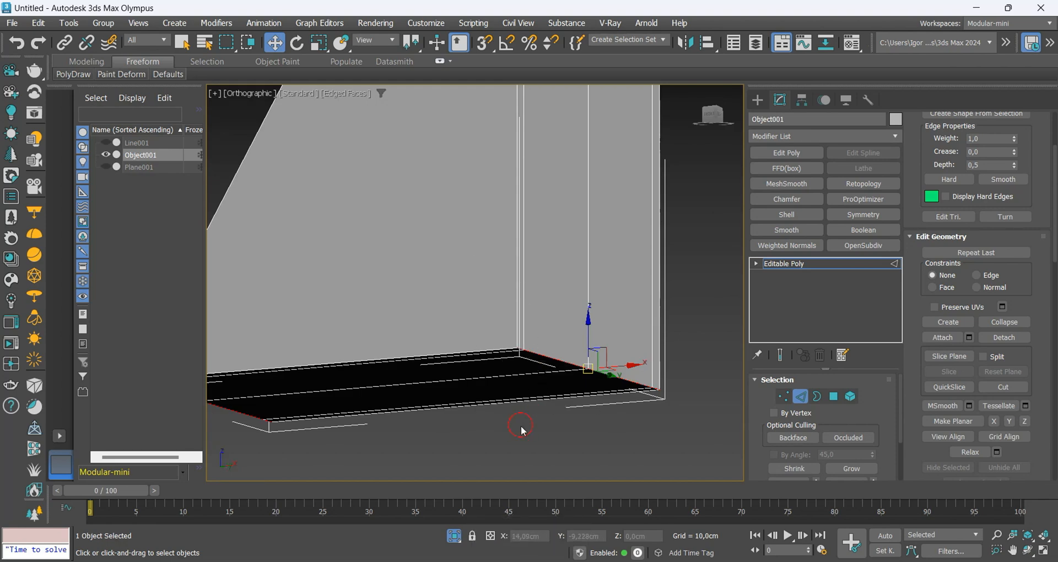
# Turn off OpenSubdiv on the outer body, isolate the body and enter edge level of its Edit Poly modifier.
pyautogui.click(534, 402)
pyautogui.hotkey('alt', 'q')
pyautogui.click(758, 263)
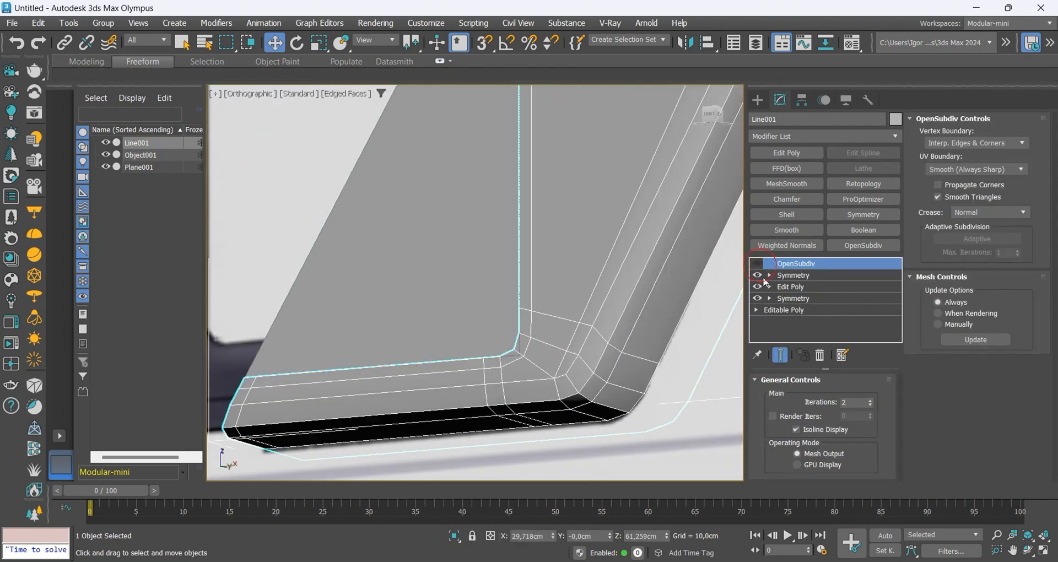
pyautogui.click(791, 286)
pyautogui.hotkey('alt', 'q')
pyautogui.press('2')
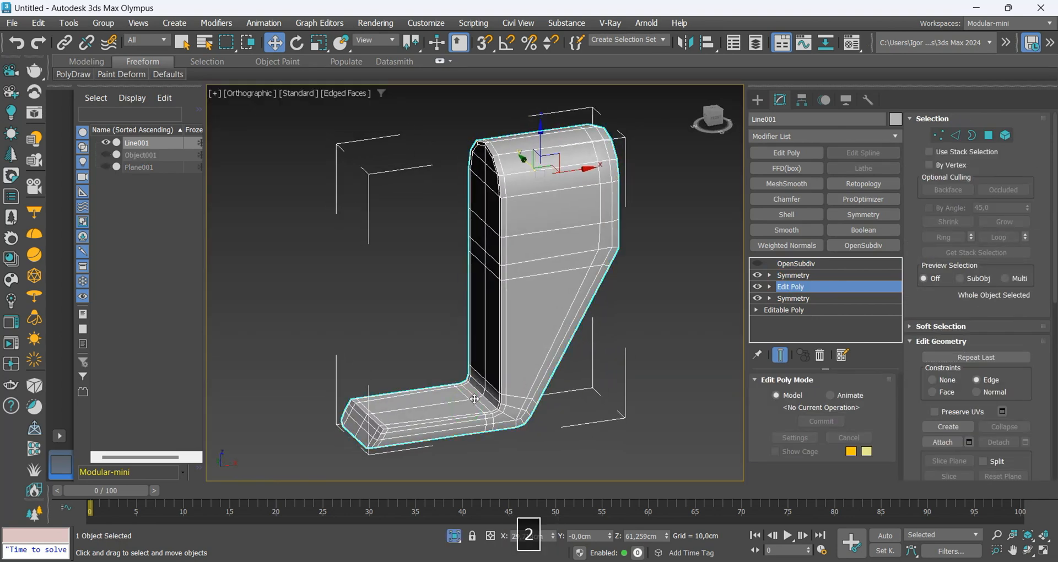
# Open the chamfer settings on an edge at the body's bend, copy the 2,182 cm amount and cancel the chamfer.
pyautogui.keyDown('alt'); pyautogui.moveTo(469, 407); pyautogui.dragTo(502, 381, button='middle'); pyautogui.keyUp('alt')
pyautogui.click(545, 271)
pyautogui.scroll(3, 545, 271)
pyautogui.hotkey('ctrl', 'shift', 'c')
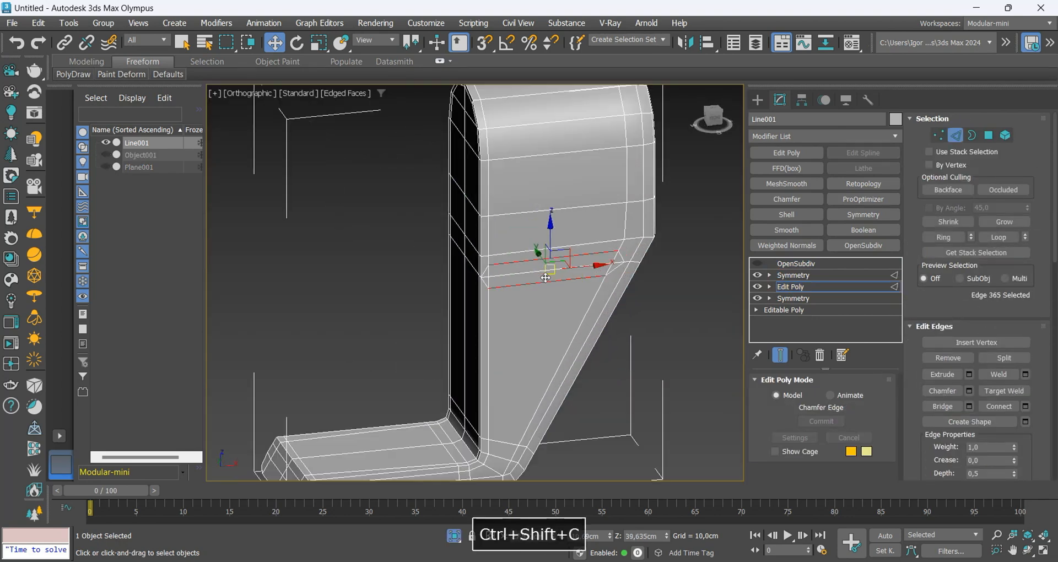
pyautogui.click(514, 311)
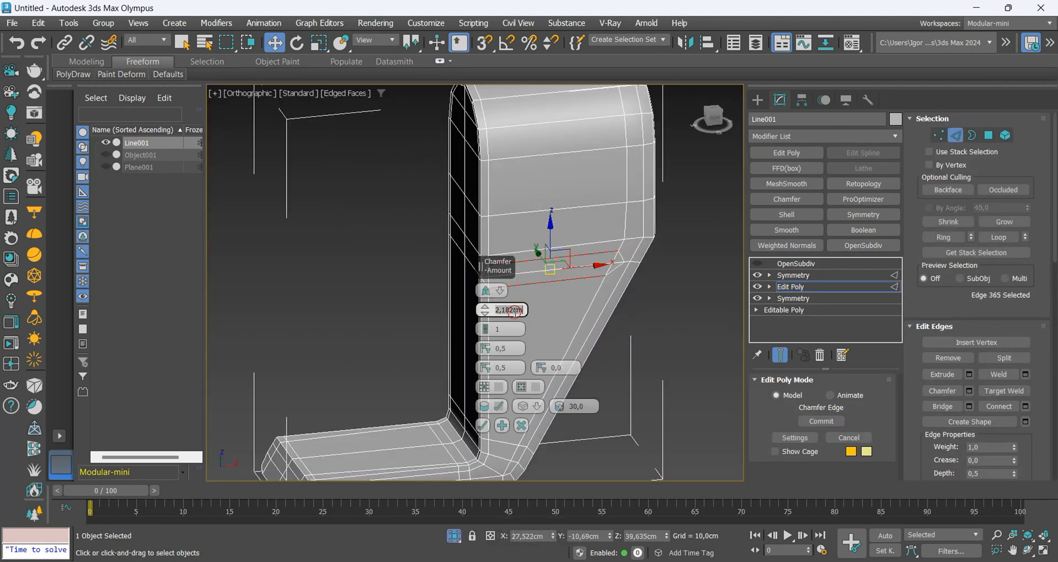
pyautogui.click(522, 425)
# Isolate the inner panel and chamfer its bottom rear corner edge with the copied amount of 2,182 cm.
pyautogui.click(791, 287)
pyautogui.hotkey('alt', 'q')
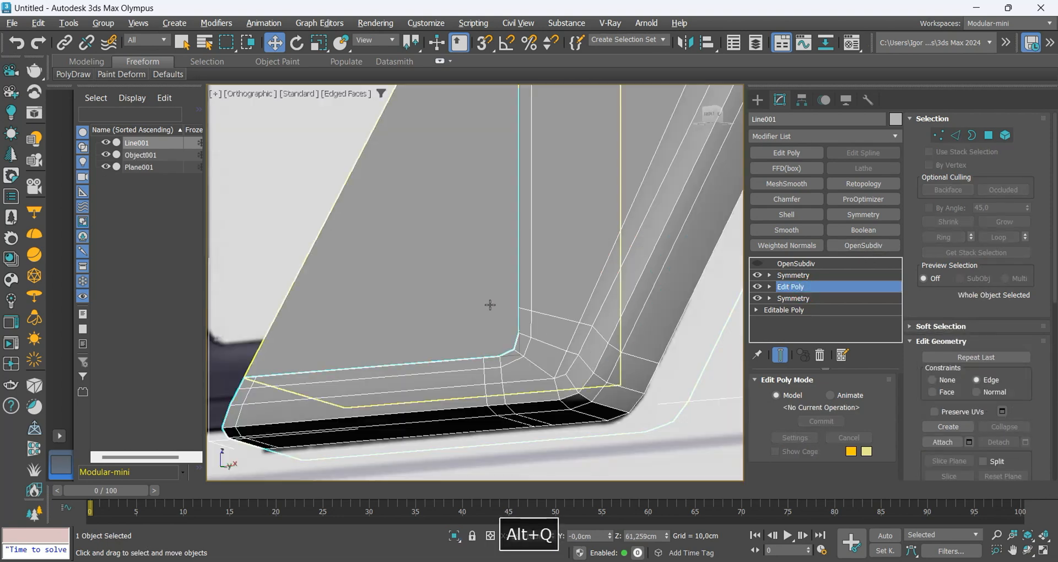
pyautogui.click(490, 305)
pyautogui.hotkey('alt', 'q')
pyautogui.press('2')
pyautogui.keyDown('alt'); pyautogui.moveTo(544, 371); pyautogui.dragTo(520, 352, button='middle'); pyautogui.keyUp('alt')
pyautogui.scroll(4, 524, 356)
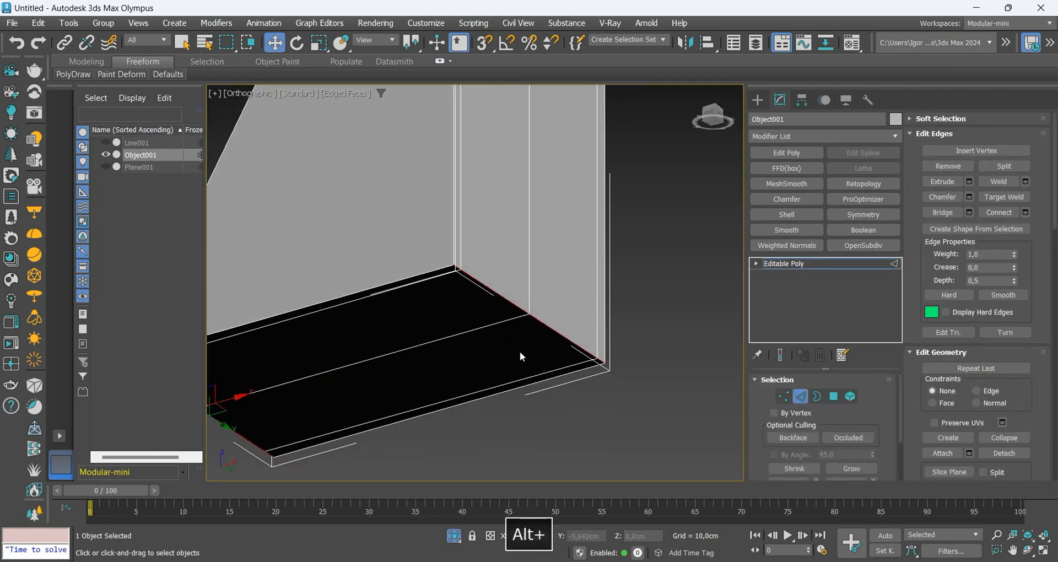
pyautogui.click(490, 292)
pyautogui.scroll(3, 490, 289)
pyautogui.hotkey('ctrl', 'shift', 'c')
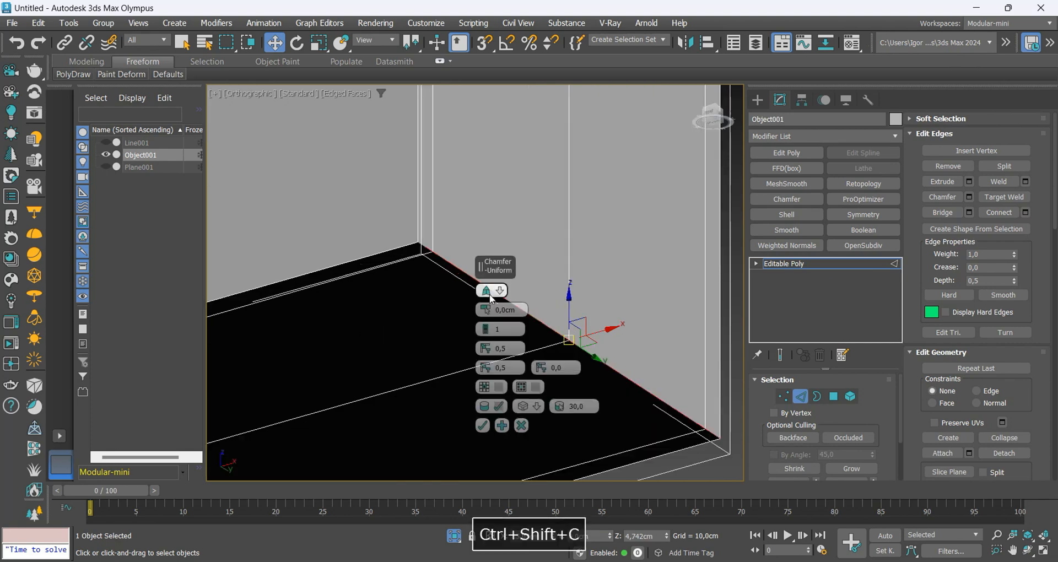
pyautogui.hotkey('ctrl', 'v')
pyautogui.click(483, 429)
pyautogui.keyDown('alt'); pyautogui.moveTo(482, 429); pyautogui.dragTo(596, 359, button='middle'); pyautogui.keyUp('alt')
# Insert an edge across the slanted strip just above the pointed tip and connect its side vertex to the chamfered corner's upper vertex.
pyautogui.press('1')
pyautogui.scroll(4, 504, 286)
pyautogui.scroll(-4, 551, 342)
pyautogui.keyDown('alt'); pyautogui.moveTo(468, 314); pyautogui.dragTo(336, 356, button='middle'); pyautogui.keyUp('alt')
pyautogui.hotkey('alt', '1')
pyautogui.click(335, 365)
pyautogui.rightClick(335, 365)
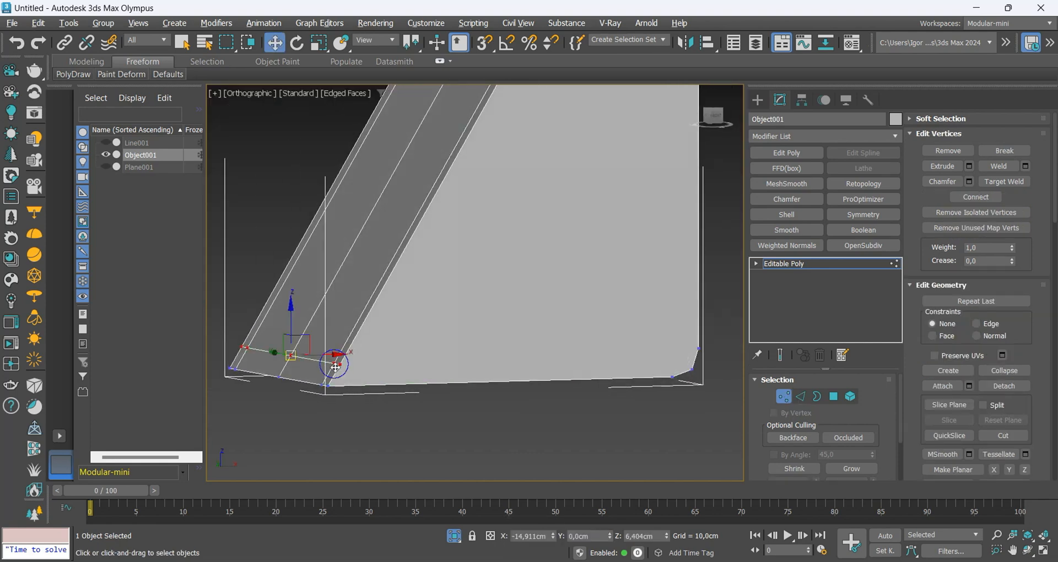
pyautogui.keyDown('ctrl'); pyautogui.click(697, 350); pyautogui.keyUp('ctrl')
pyautogui.hotkey('ctrl', 'shift', 'e')
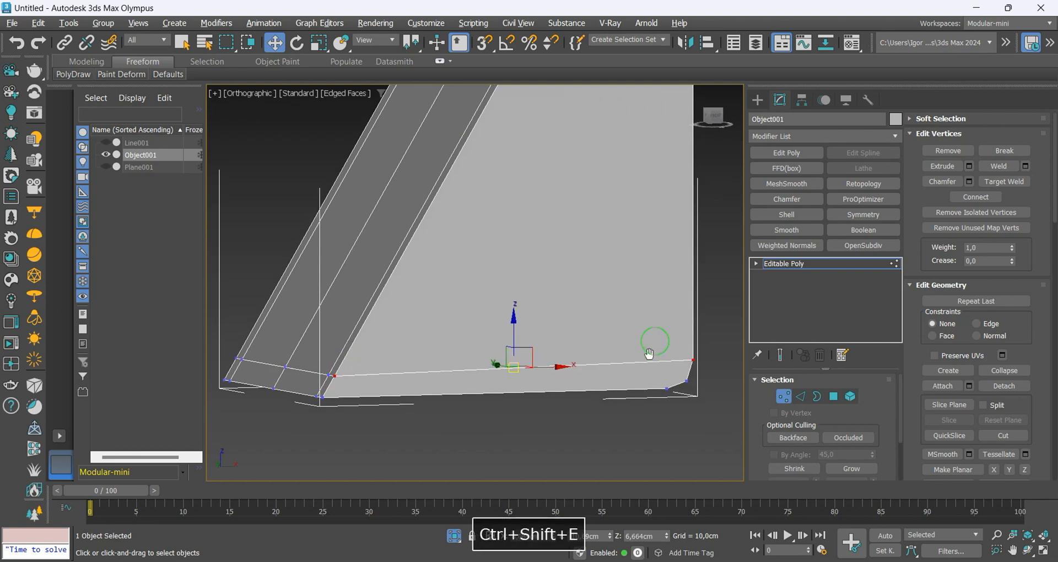
pyautogui.keyDown('alt'); pyautogui.moveTo(654, 345); pyautogui.dragTo(624, 352, button='middle'); pyautogui.keyUp('alt')
# Insert a vertical edge loop near the panel's rear edge and slide its lower vertices toward the chamfered corner with the Edge constraint.
pyautogui.scroll(6, 638, 251)
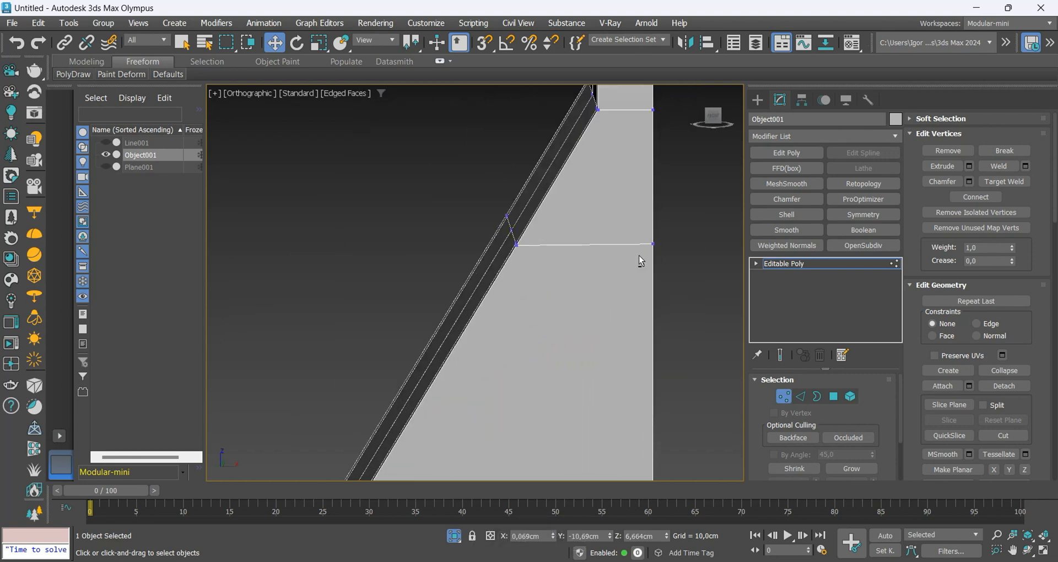
pyautogui.hotkey('alt', '1')
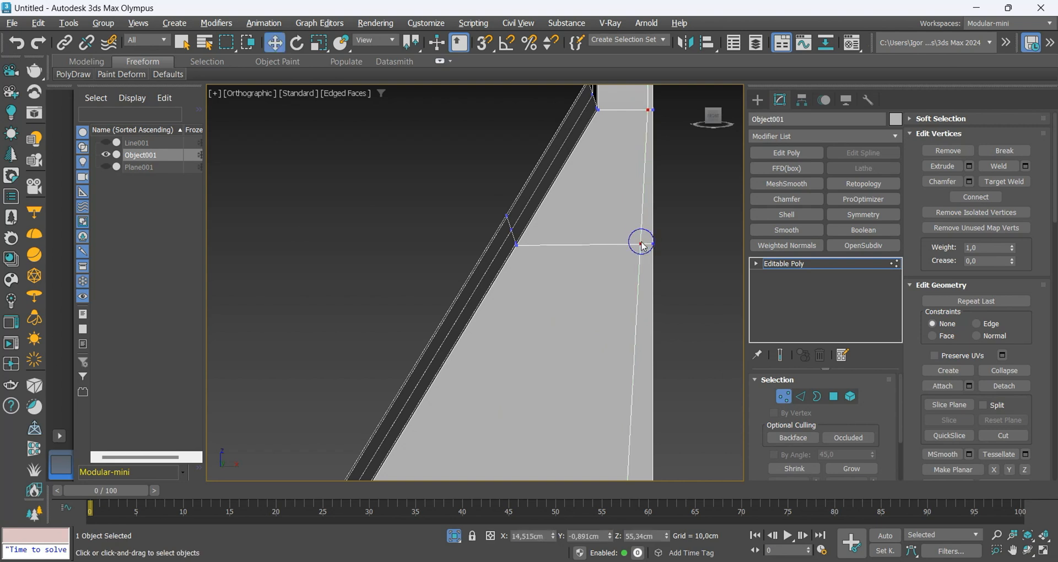
pyautogui.scroll(-5, 643, 247)
pyautogui.scroll(5, 618, 413)
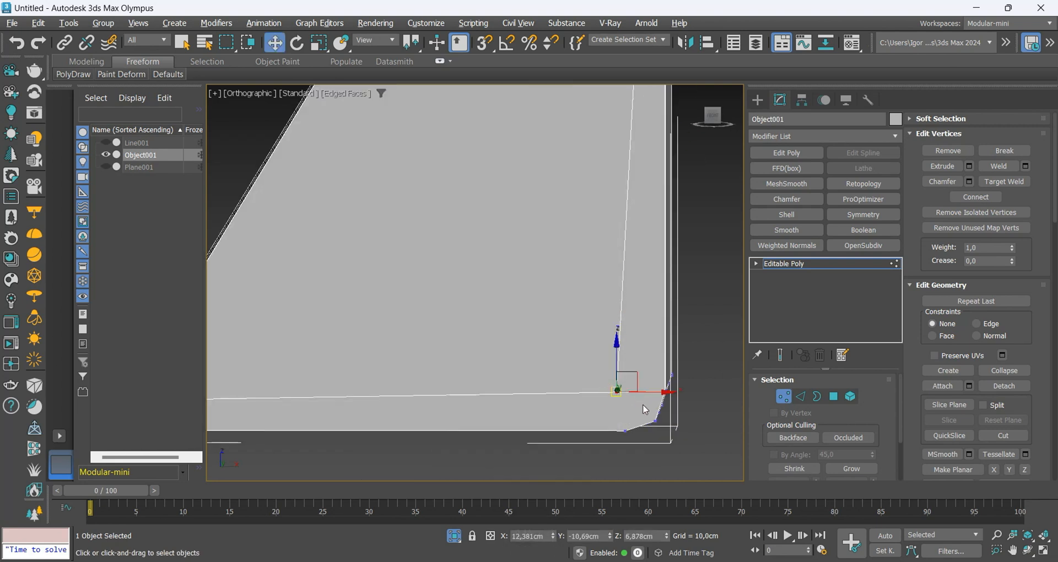
pyautogui.hotkey('ctrl', 'alt', 'e')
pyautogui.moveTo(650, 392); pyautogui.dragTo(666, 395)
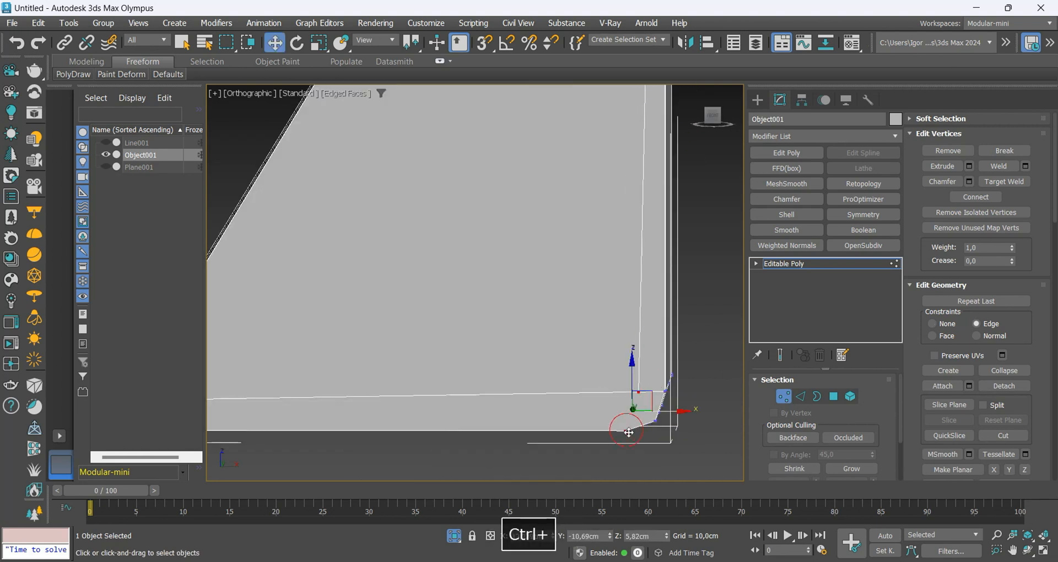
pyautogui.keyDown('alt'); pyautogui.moveTo(631, 433); pyautogui.dragTo(627, 388, button='middle'); pyautogui.keyUp('alt')
pyautogui.scroll(-2, 627, 388)
pyautogui.keyDown('alt'); pyautogui.moveTo(612, 350); pyautogui.dragTo(618, 380, button='middle'); pyautogui.keyUp('alt')
pyautogui.moveTo(550, 337); pyautogui.dragTo(571, 379, button='middle')
# Insert an edge loop on the panel's side face along the slanted edge.
pyautogui.moveTo(385, 457); pyautogui.dragTo(405, 434, button='middle')
pyautogui.scroll(4, 423, 419)
pyautogui.hotkey('alt', '1')
pyautogui.click(416, 387)
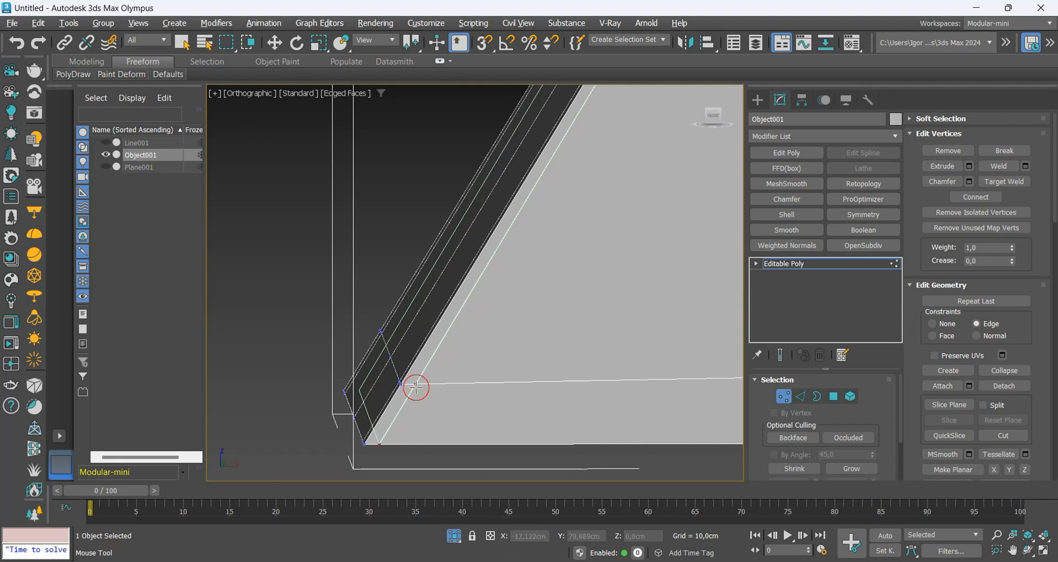
# Insert a second vertical loop in front of the rear one and a horizontal loop above the bottom one.
pyautogui.scroll(-3, 423, 380)
pyautogui.keyDown('alt'); pyautogui.moveTo(537, 379); pyautogui.dragTo(510, 381, button='middle'); pyautogui.keyUp('alt')
pyautogui.moveTo(510, 381)
pyautogui.mouseDown(button='middle')
pyautogui.moveTo(428, 398)
pyautogui.moveTo(474, 382)
pyautogui.moveTo(515, 392)
pyautogui.mouseUp(button='middle')
pyautogui.scroll(-2, 429, 398)
pyautogui.hotkey('alt', '1')
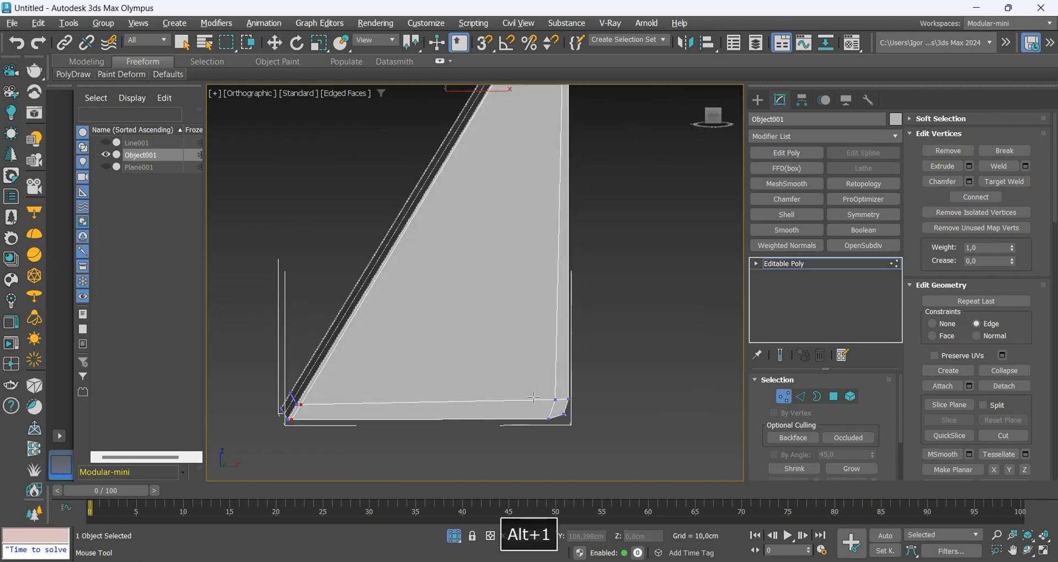
pyautogui.click(541, 398)
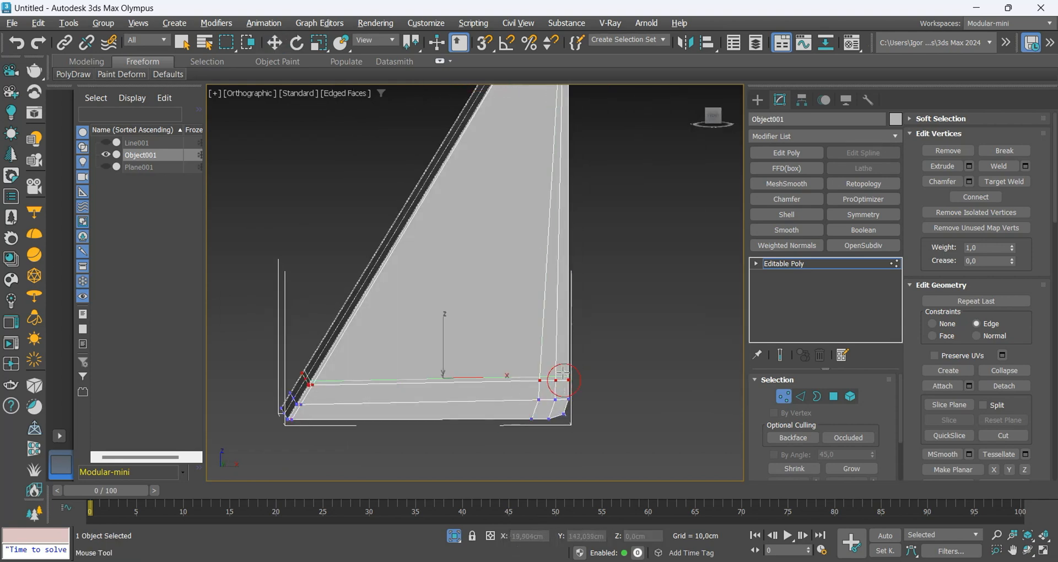
pyautogui.moveTo(558, 162); pyautogui.dragTo(555, 297, button='middle')
pyautogui.rightClick(556, 214)
pyautogui.scroll(-3, 556, 215)
pyautogui.keyDown('alt'); pyautogui.moveTo(554, 296); pyautogui.dragTo(530, 300, button='middle'); pyautogui.keyUp('alt')
# Exit isolation and insert a horizontal edge loop on the inner panel below the existing cross edge under the bend.
pyautogui.hotkey('alt', 'q')
pyautogui.scroll(-5, 537, 336)
pyautogui.moveTo(539, 260); pyautogui.dragTo(567, 318, button='middle')
pyautogui.scroll(5, 541, 275)
pyautogui.hotkey('alt', '1')
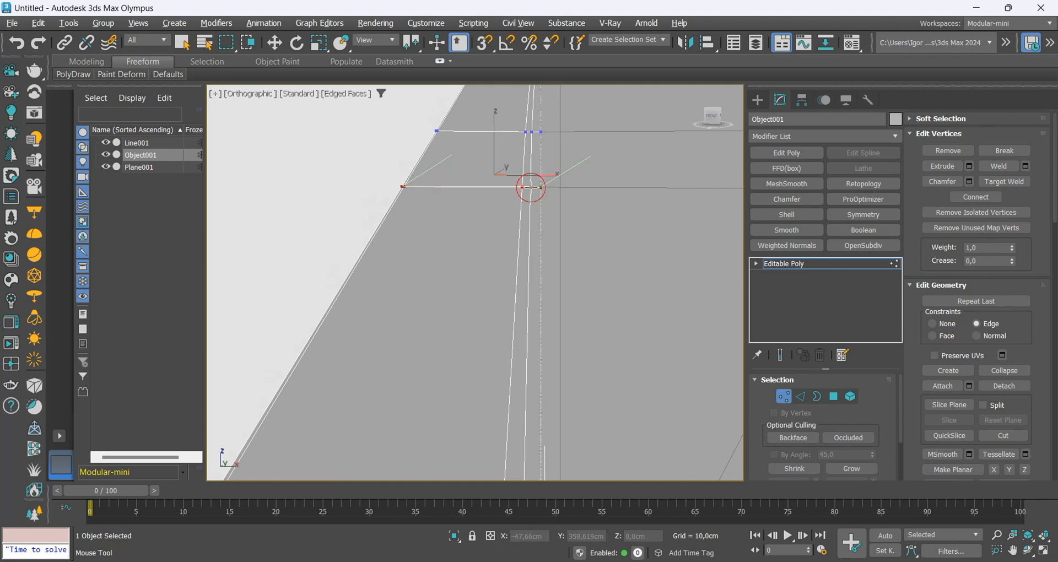
pyautogui.rightClick(531, 188)
# Remove the support edge loop running beside the panel's slanted edge.
pyautogui.scroll(-5, 531, 190)
pyautogui.keyDown('alt'); pyautogui.moveTo(533, 259); pyautogui.dragTo(540, 250, button='middle'); pyautogui.keyUp('alt')
pyautogui.scroll(3, 534, 357)
pyautogui.scroll(4, 302, 358)
pyautogui.moveTo(303, 356); pyautogui.dragTo(312, 370, button='middle')
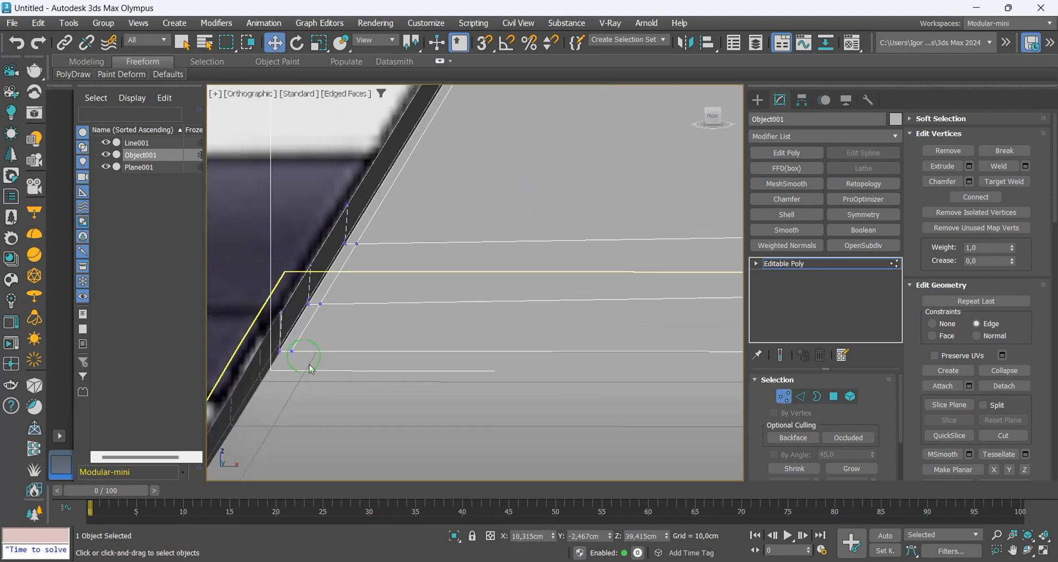
pyautogui.press('2')
pyautogui.scroll(-3, 498, 304)
pyautogui.hotkey('ctrl', 'BackSpace')
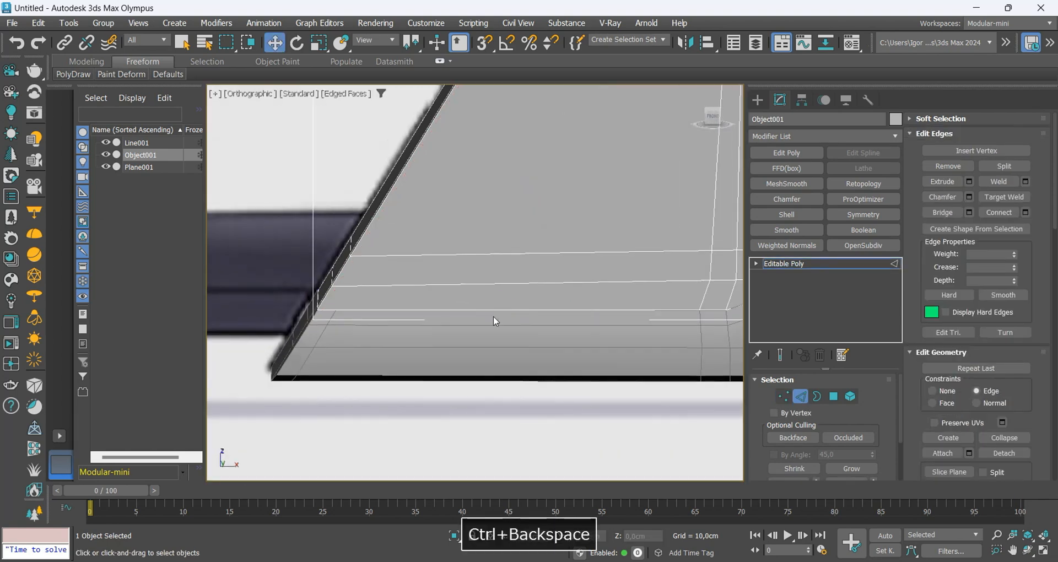
# Insert a new support loop along the panel's slanted edge, tight against the edge.
pyautogui.scroll(3, 342, 342)
pyautogui.hotkey('alt', '1')
pyautogui.click(336, 346)
pyautogui.rightClick(335, 347)
pyautogui.scroll(-6, 336, 347)
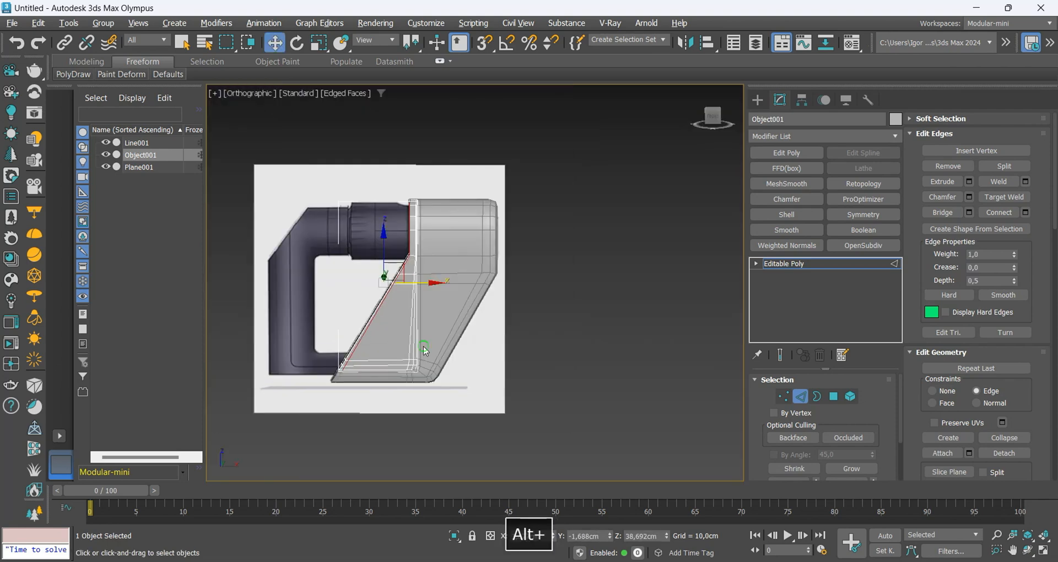
# Isolate the inner panel, mirror it with a Symmetry modifier and collapse the result to Editable Poly.
pyautogui.press('2')
pyautogui.moveTo(425, 348)
pyautogui.keyDown('alt'); pyautogui.mouseDown(button='middle')
pyautogui.moveTo(424, 328)
pyautogui.moveTo(431, 338)
pyautogui.mouseUp(button='middle'); pyautogui.keyUp('alt')
pyautogui.scroll(3, 424, 323)
pyautogui.press('F4')
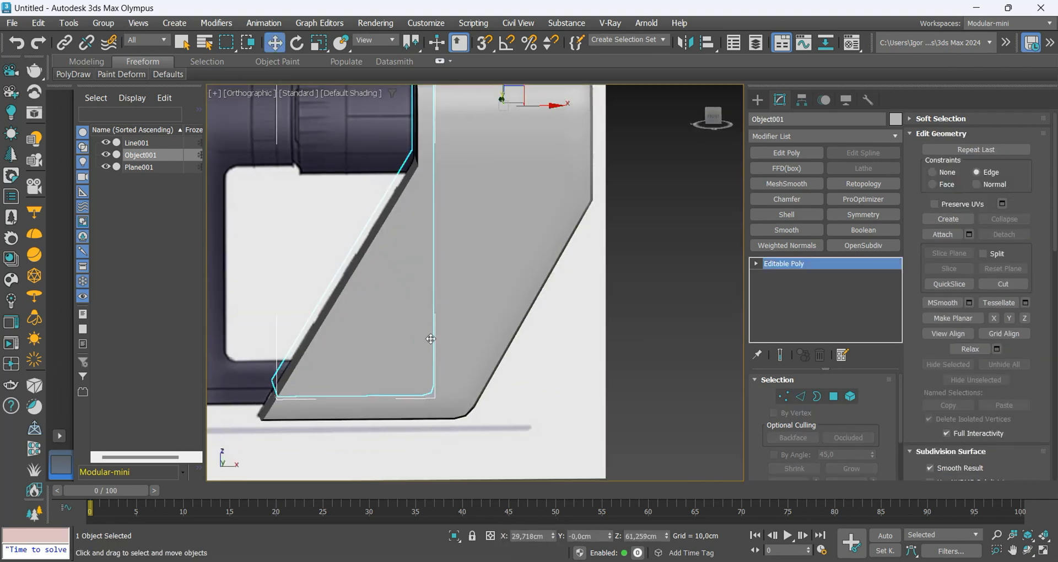
pyautogui.hotkey('alt', 'q')
pyautogui.press('F4')
pyautogui.moveTo(558, 357)
pyautogui.keyDown('alt'); pyautogui.mouseDown(button='middle')
pyautogui.moveTo(536, 369)
pyautogui.moveTo(397, 358)
pyautogui.moveTo(544, 390)
pyautogui.moveTo(526, 342)
pyautogui.moveTo(552, 366)
pyautogui.mouseUp(button='middle'); pyautogui.keyUp('alt')
pyautogui.click(863, 215)
pyautogui.click(790, 458)
pyautogui.hotkey('ctrl', 'c')
pyautogui.press('F4')
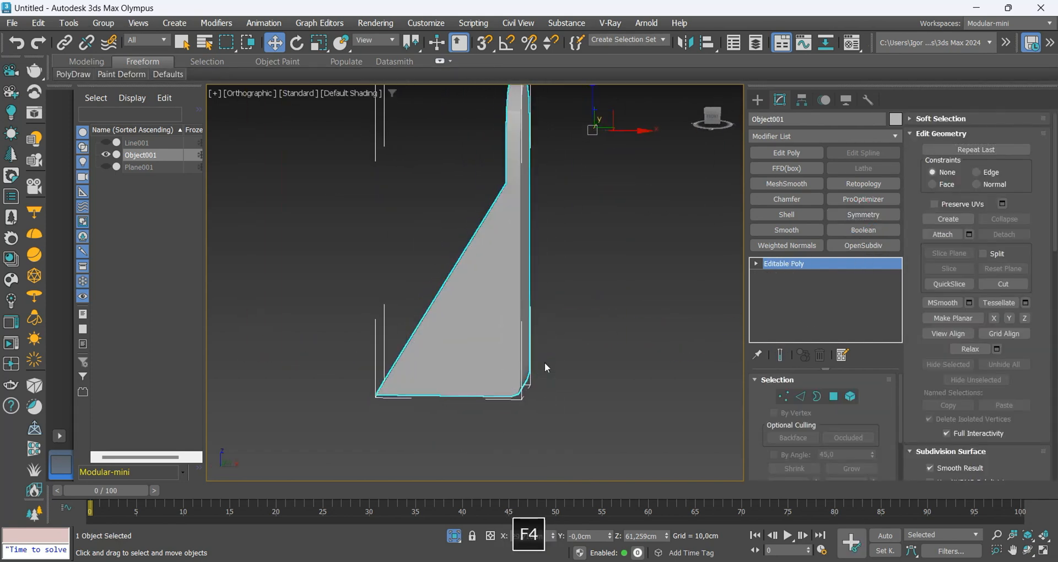
pyautogui.press('F4')
# In the front view, select the inner vertical loop's vertices from the bend upward and move them slightly away from the rear edge in X.
pyautogui.moveTo(648, 104); pyautogui.dragTo(658, 165, button='middle')
pyautogui.click(714, 119)
pyautogui.scroll(4, 531, 182)
pyautogui.press('2')
pyautogui.moveTo(560, 196); pyautogui.dragTo(537, 225, button='middle')
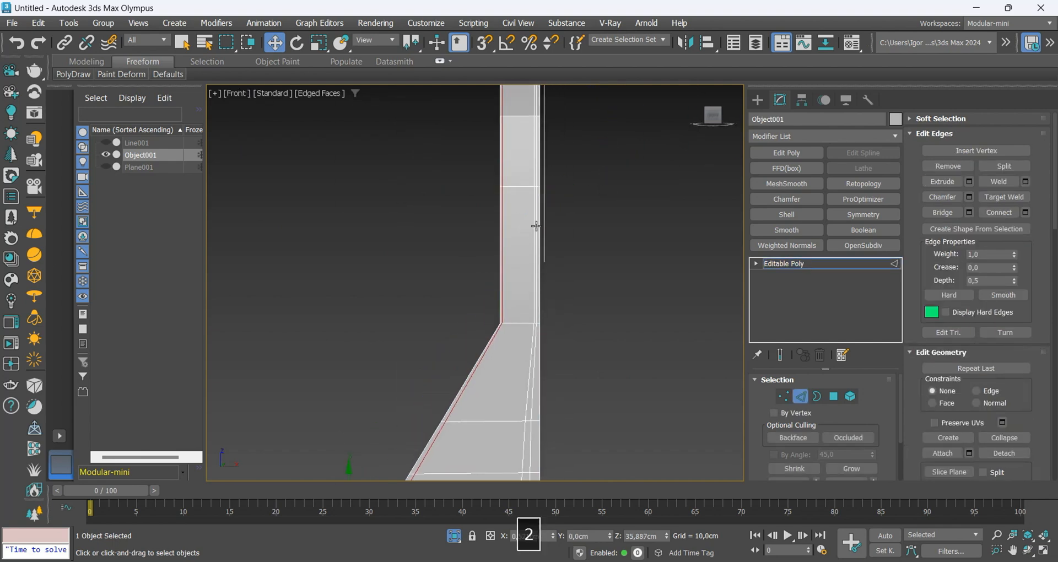
pyautogui.press('F3')
pyautogui.moveTo(540, 282); pyautogui.dragTo(523, 345, button='middle')
pyautogui.press('1')
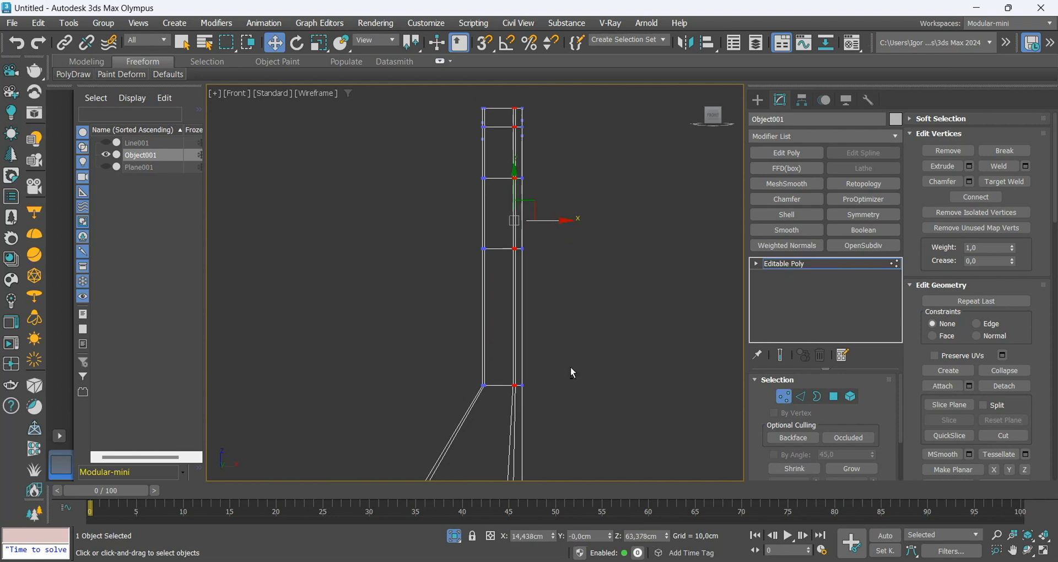
pyautogui.keyDown('alt'); pyautogui.moveTo(525, 120); pyautogui.dragTo(519, 97); pyautogui.keyUp('alt')
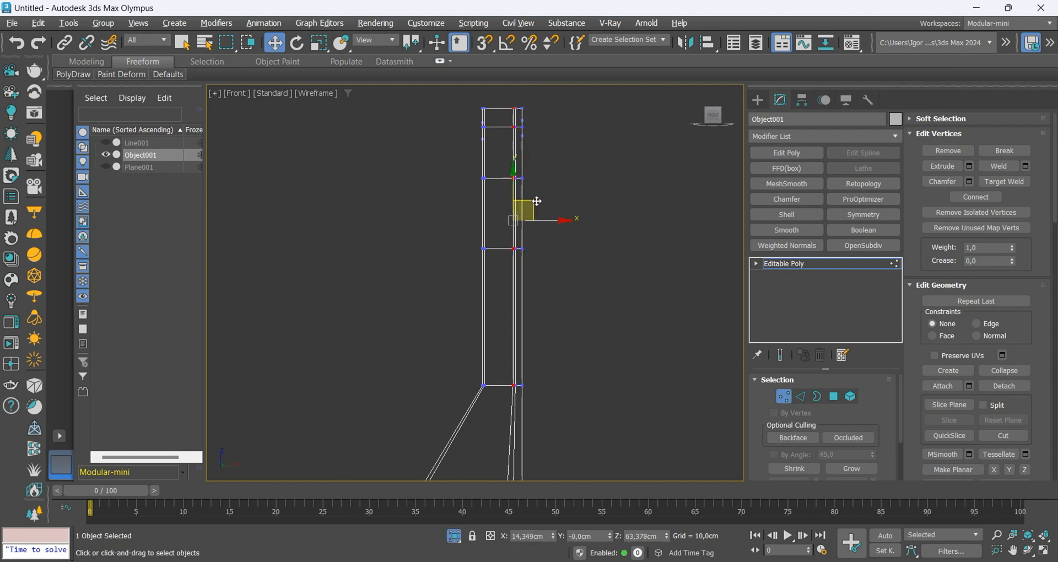
pyautogui.moveTo(543, 475)
pyautogui.mouseDown(button='middle')
pyautogui.moveTo(533, 362)
pyautogui.moveTo(549, 204)
pyautogui.mouseUp(button='middle')
pyautogui.press('F3')
pyautogui.scroll(-6, 549, 289)
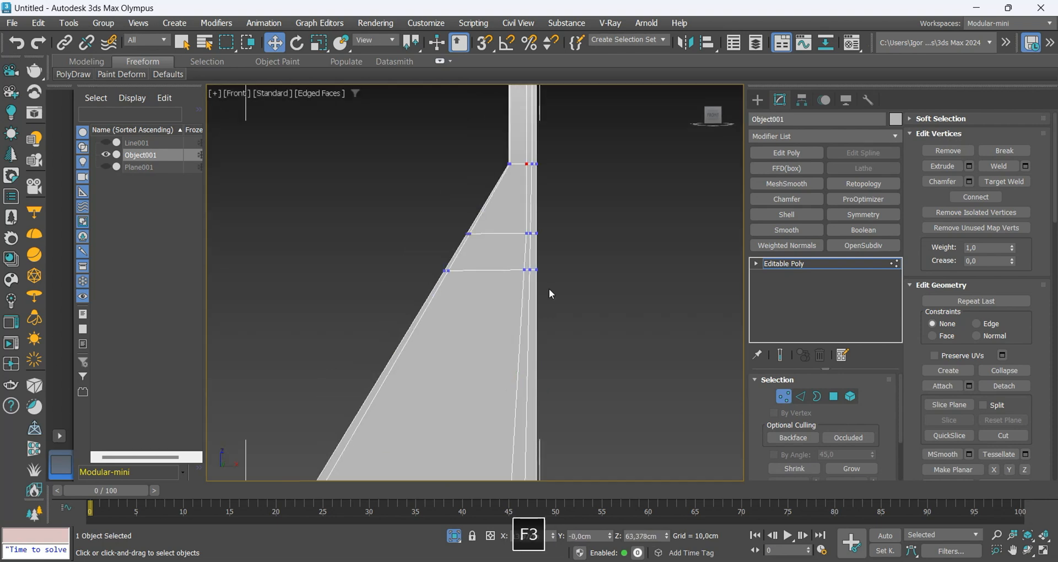
# Smooth the inner panel with an OpenSubdiv modifier set to 2 iterations.
pyautogui.press('1')
pyautogui.press('F4')
pyautogui.moveTo(562, 373); pyautogui.dragTo(561, 365, button='middle')
pyautogui.keyDown('alt'); pyautogui.moveTo(554, 405); pyautogui.dragTo(547, 414, button='middle'); pyautogui.keyUp('alt')
pyautogui.click(842, 247)
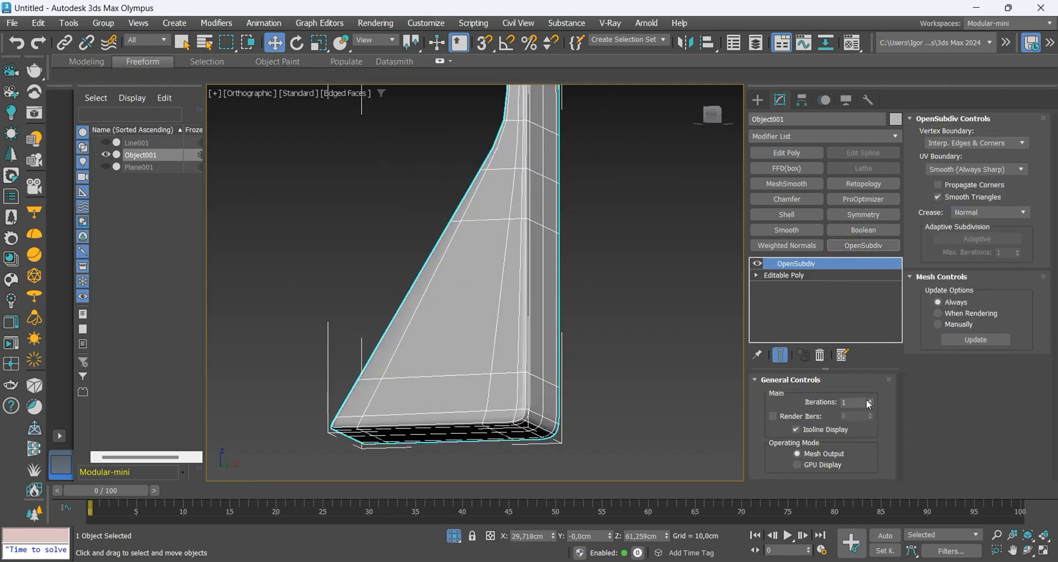
pyautogui.press('F4')
# Exit isolation, turn the body's OpenSubdiv back on and compare both smoothed parts with the reference image in the front view.
pyautogui.click(604, 361)
pyautogui.hotkey('alt', 'q')
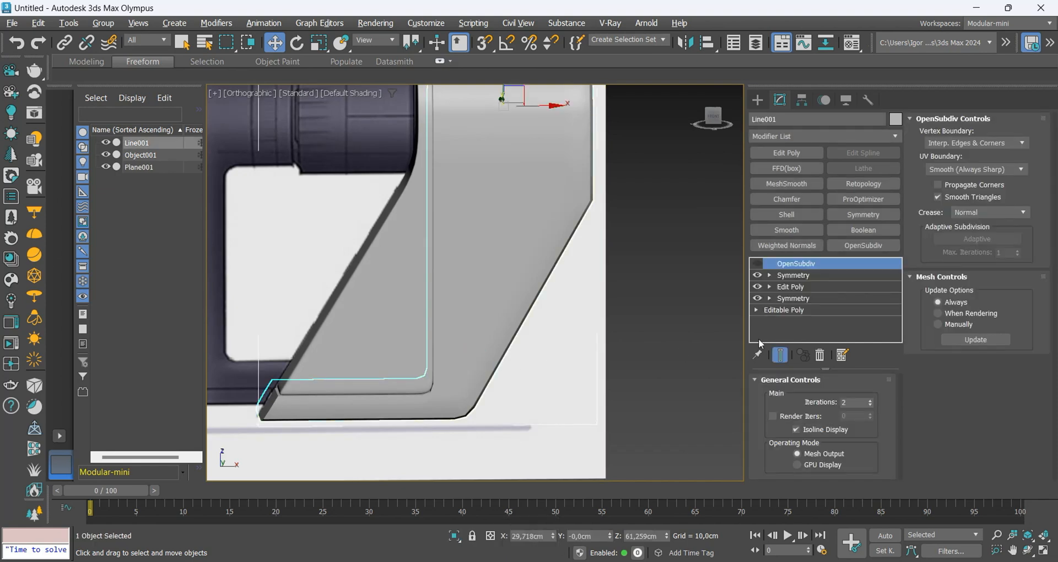
pyautogui.click(756, 264)
pyautogui.keyDown('alt'); pyautogui.moveTo(468, 361); pyautogui.dragTo(461, 368, button='middle'); pyautogui.keyUp('alt')
pyautogui.click(644, 379)
pyautogui.press('f')
pyautogui.press('z')
pyautogui.press('F4')
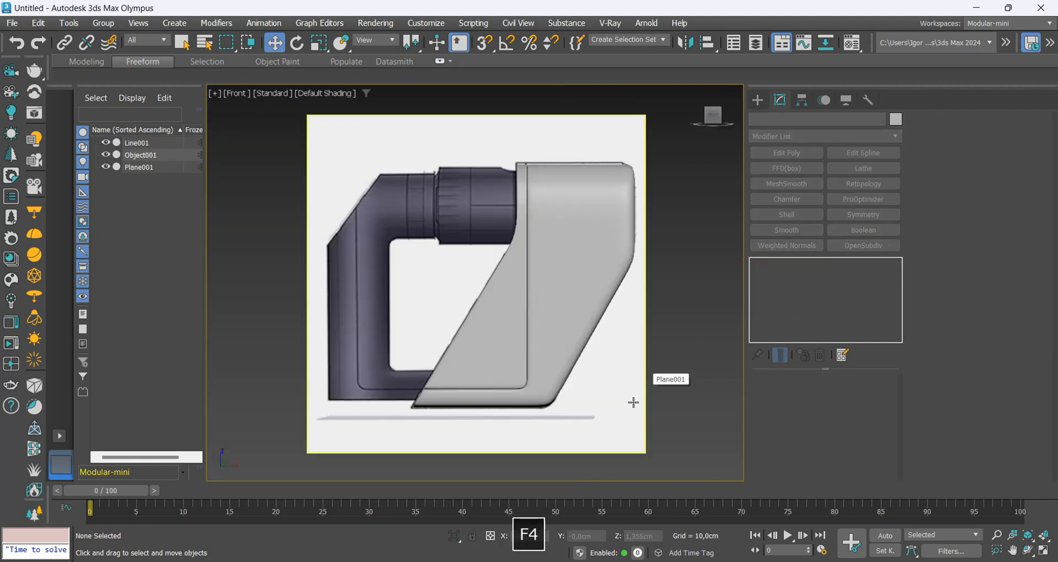
pyautogui.scroll(4, 562, 422)
pyautogui.scroll(-5, 629, 391)
pyautogui.press('F4')
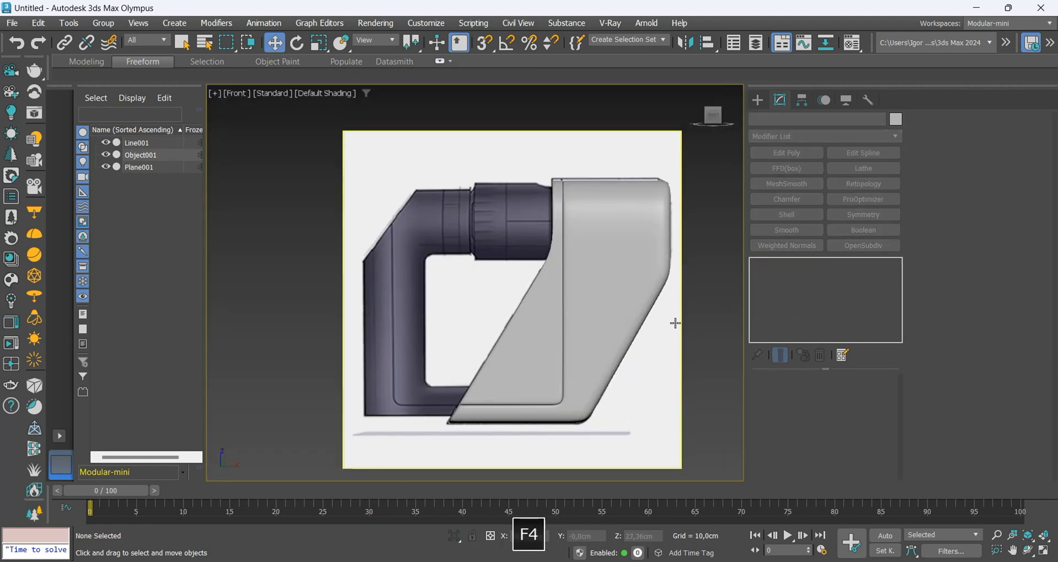
# Turn off the OpenSubdiv modifiers on the outer body and the inner panel.
pyautogui.scroll(5, 664, 160)
pyautogui.click(398, 200)
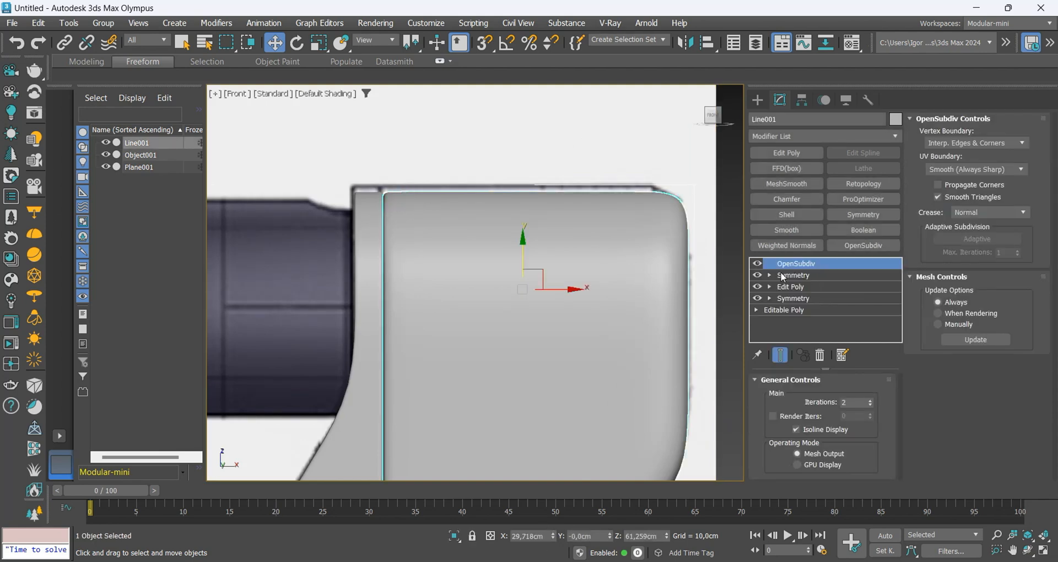
pyautogui.click(757, 263)
pyautogui.press('F3')
pyautogui.click(379, 216)
pyautogui.press('F3')
pyautogui.click(758, 263)
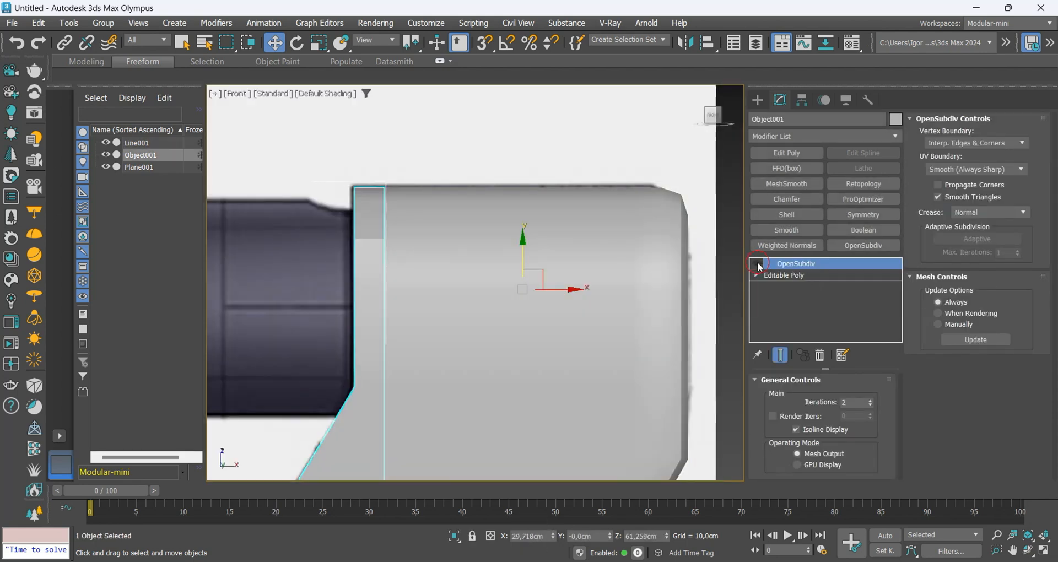
# Display edged faces, isolate the outer body together with the inner panel, and select the body.
pyautogui.press('F4')
pyautogui.keyDown('ctrl'); pyautogui.click(528, 232); pyautogui.keyUp('ctrl')
pyautogui.hotkey('alt', 'q')
pyautogui.moveTo(686, 178); pyautogui.dragTo(671, 227, button='middle')
pyautogui.click(670, 228)
pyautogui.click(591, 242)
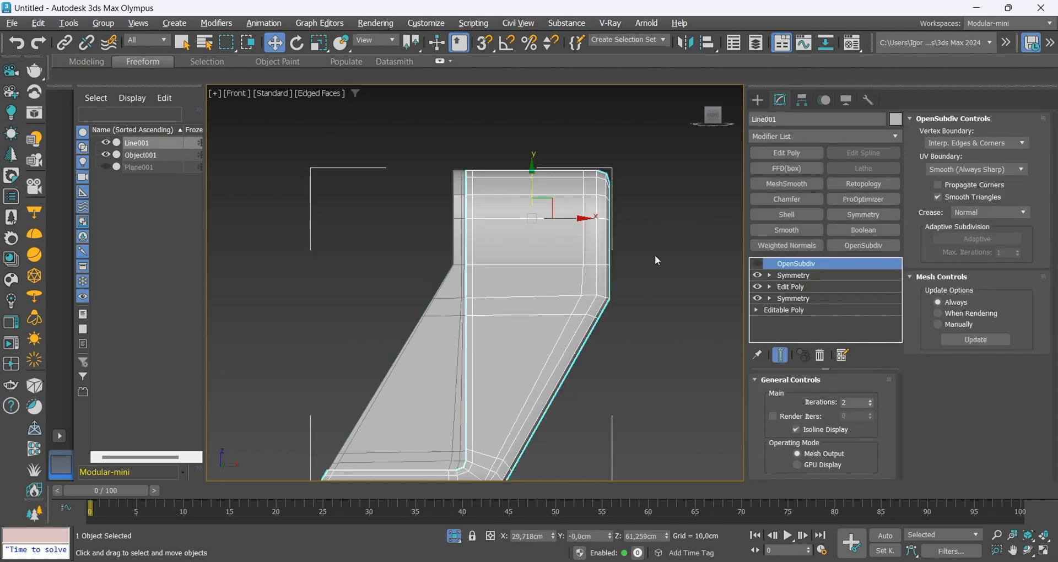
# Collapse the outer body's modifier stack to an editable poly and attach the inner panel to it.
pyautogui.click(785, 279)
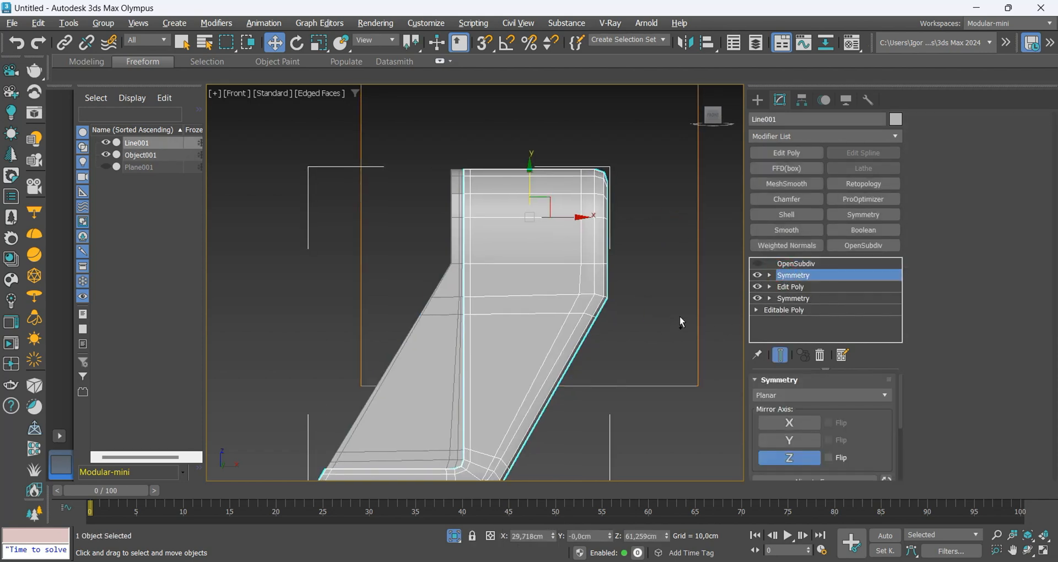
pyautogui.hotkey('ctrl', 't')
pyautogui.click(933, 237)
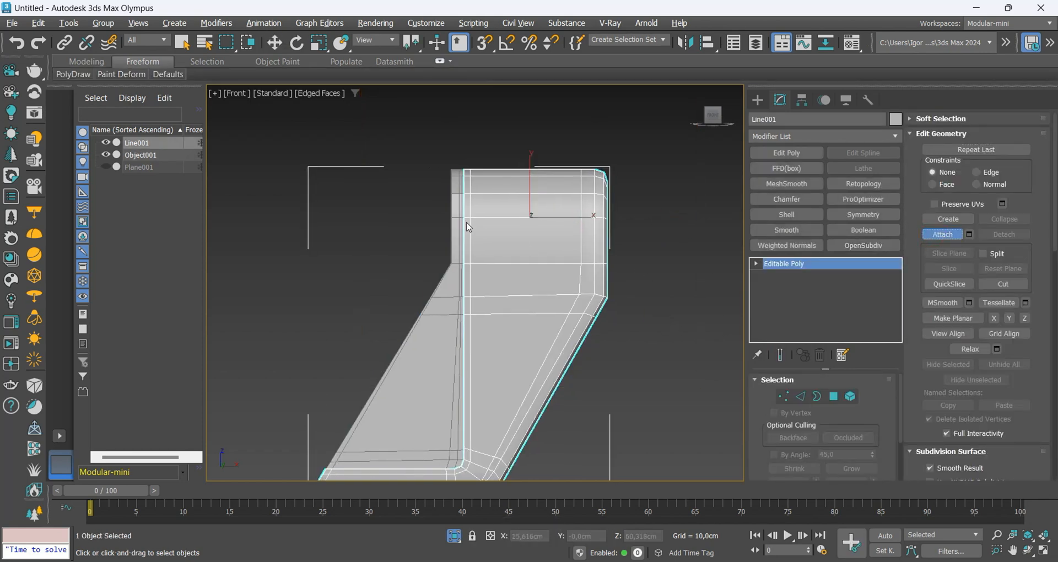
pyautogui.click(459, 223)
pyautogui.rightClick(650, 335)
# Select the four uppermost rows of vertices on the combined body in the front view, including the hidden ones behind.
pyautogui.scroll(4, 592, 193)
pyautogui.moveTo(591, 191); pyautogui.dragTo(615, 254, button='middle')
pyautogui.press('1')
pyautogui.press('F3')
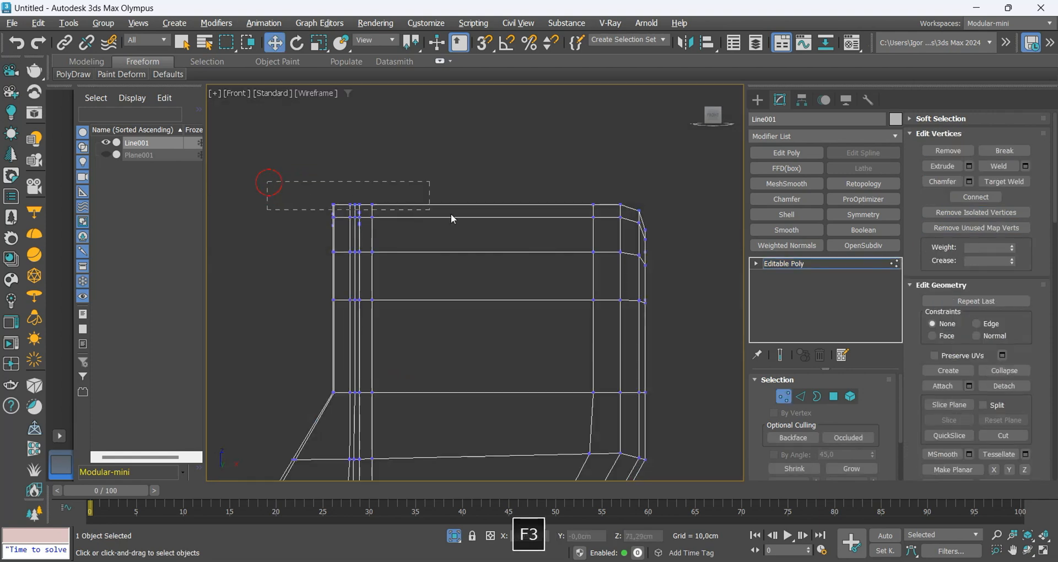
pyautogui.moveTo(696, 329); pyautogui.dragTo(697, 332)
pyautogui.press('F3')
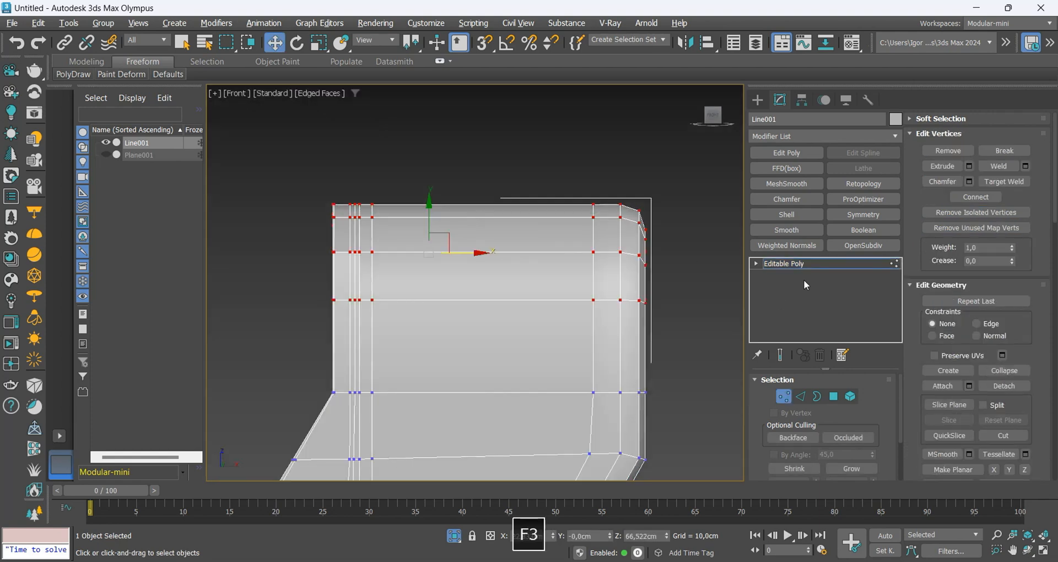
# Smooth the combined body with an OpenSubdiv modifier set to 2 iterations and exit isolation.
pyautogui.click(854, 246)
pyautogui.click(871, 400)
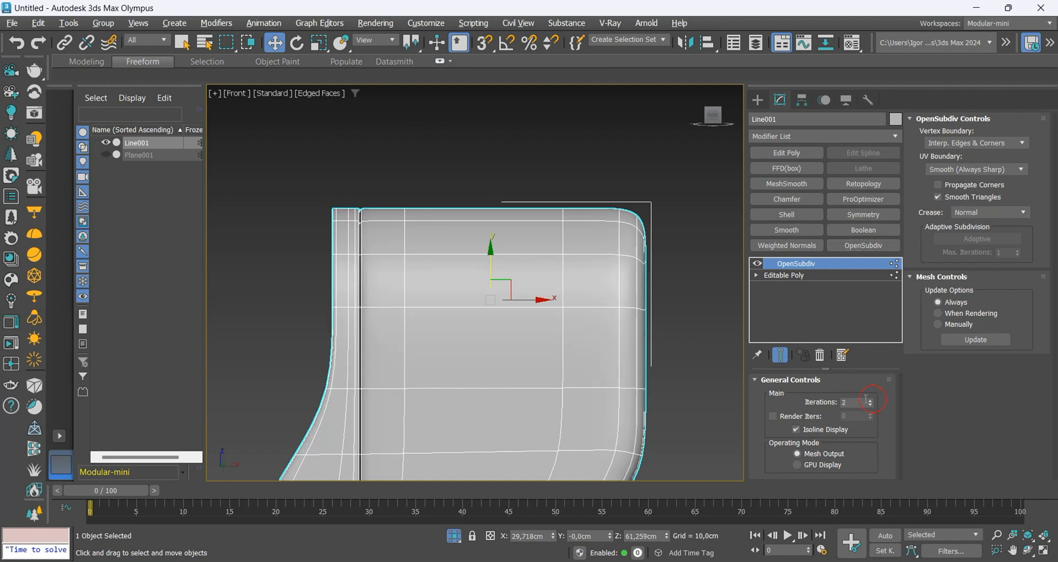
pyautogui.hotkey('alt', 'q')
# Raise the selected upper vertices about 0.7 cm with the smoothed result shown to match the reference's top edge, and make the body see-through.
pyautogui.click(786, 276)
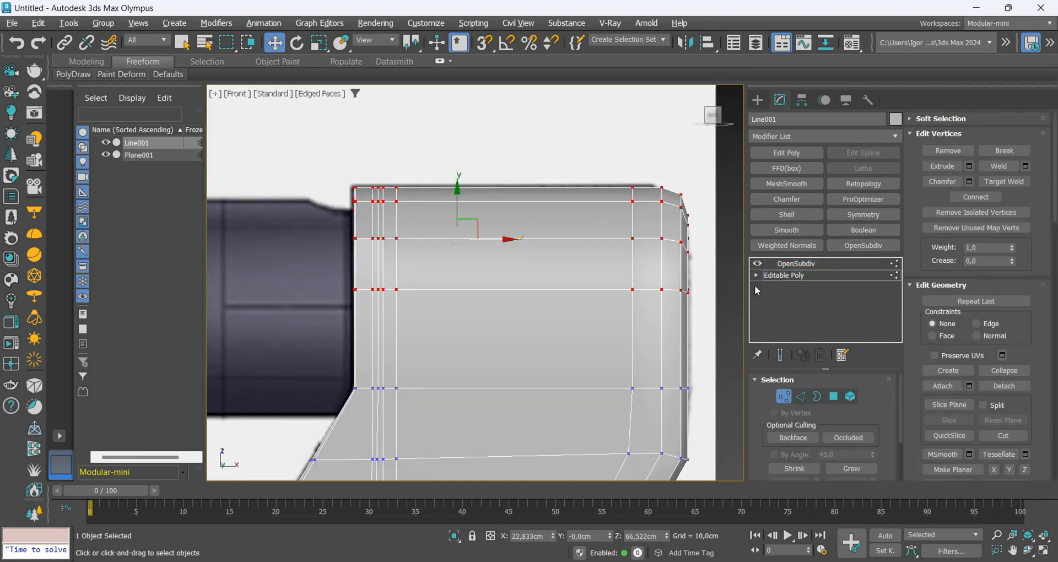
pyautogui.click(782, 355)
pyautogui.moveTo(458, 193); pyautogui.dragTo(459, 188)
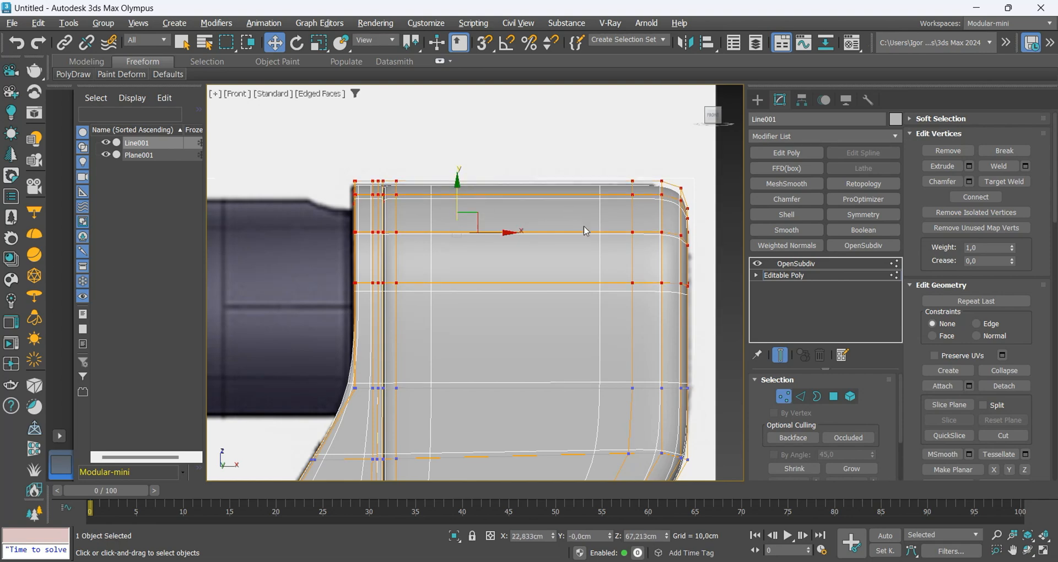
pyautogui.press('1')
pyautogui.hotkey('alt', 'x')
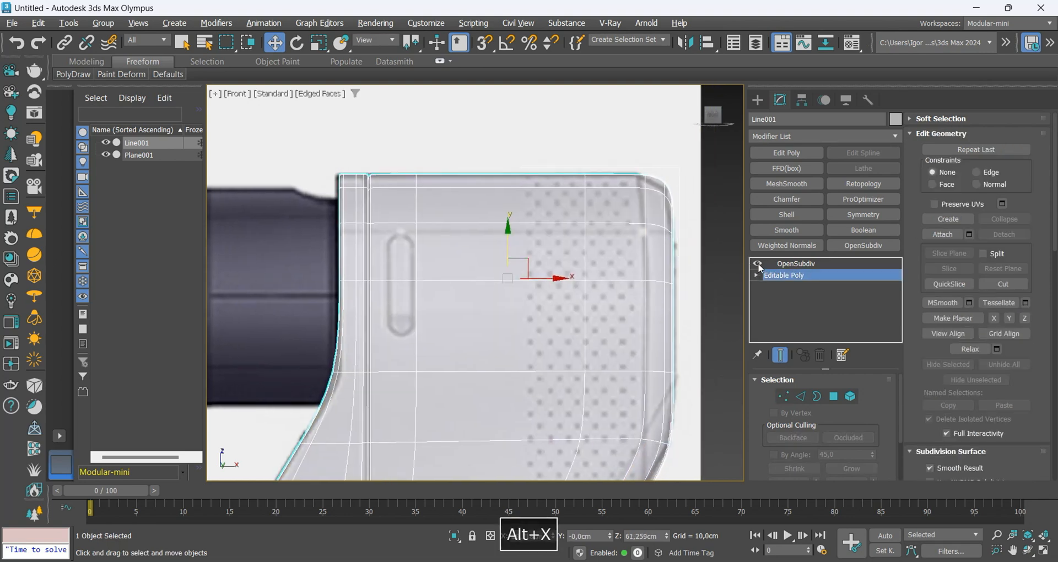
# Turn off OpenSubdiv, adjust the vertices at the body's upper outer corner to follow the reference, and turn the smoothing back on.
pyautogui.click(757, 264)
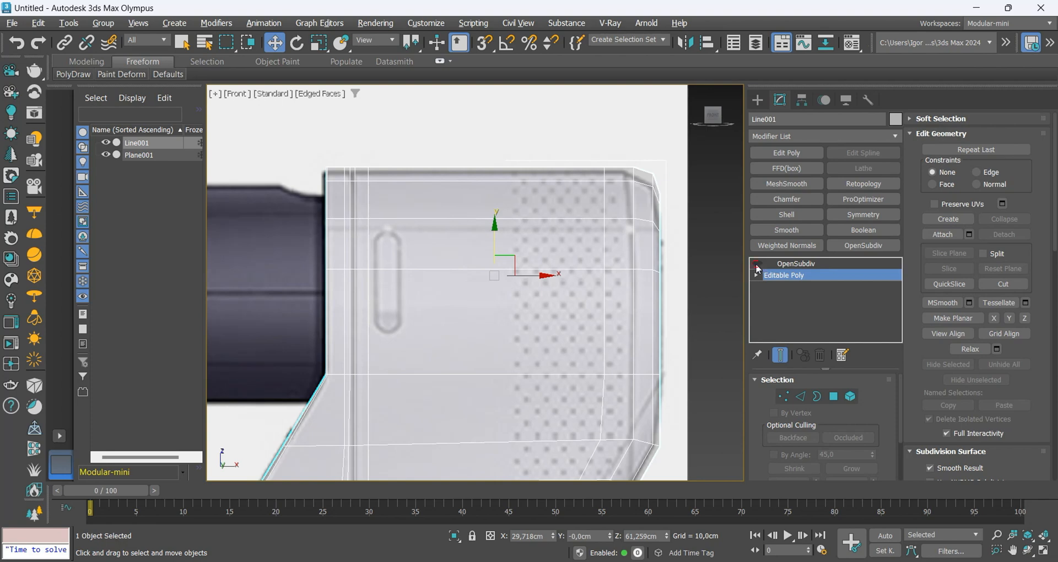
pyautogui.click(792, 398)
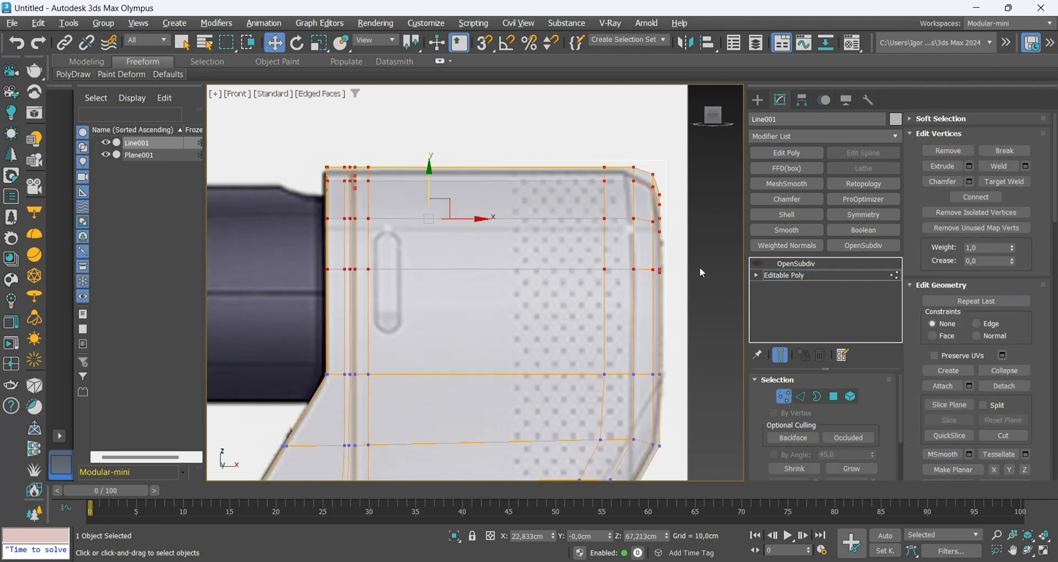
pyautogui.scroll(3, 649, 160)
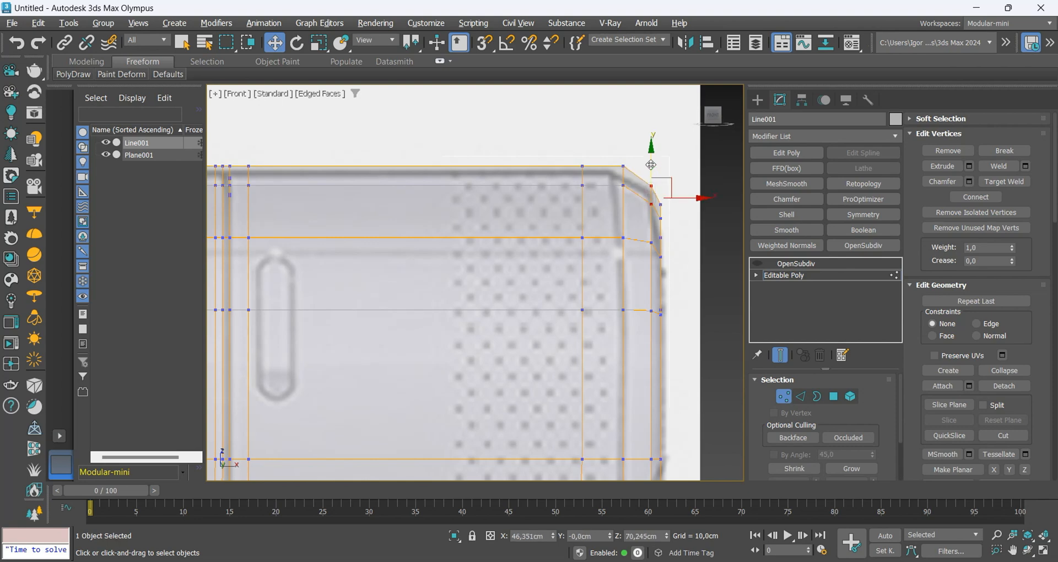
pyautogui.click(783, 275)
pyautogui.click(757, 264)
# Compare the smoothed body's upper corner and its bend beside the collar with the reference, using shaded, edged and see-through displays.
pyautogui.press('F3')
pyautogui.press('F4')
pyautogui.press('F3')
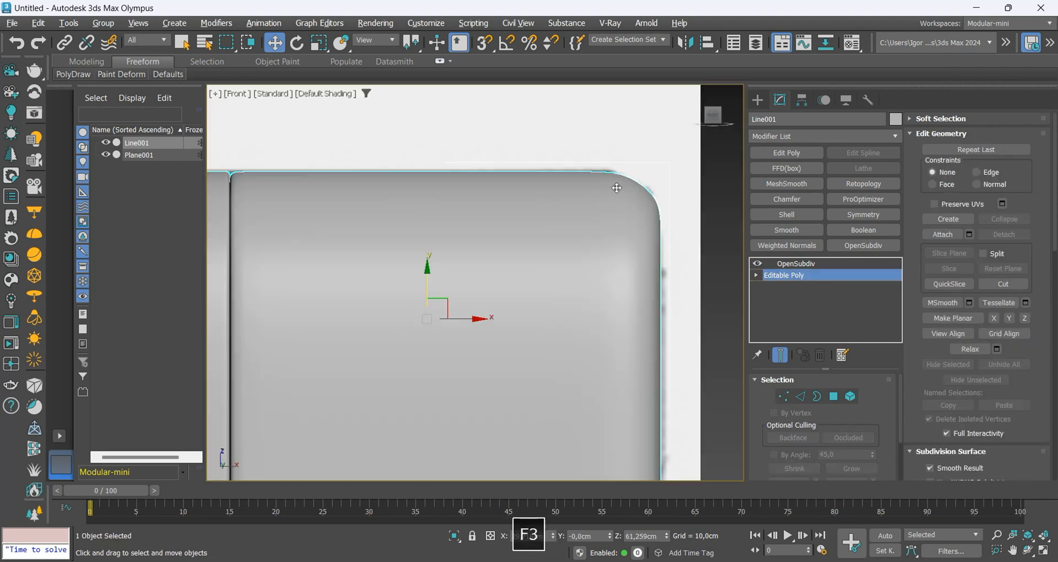
pyautogui.press('F4')
pyautogui.press('F4')
pyautogui.scroll(-5, 616, 188)
pyautogui.click(572, 274)
pyautogui.moveTo(584, 300); pyautogui.dragTo(603, 342, button='middle')
pyautogui.click(472, 286)
pyautogui.hotkey('alt', 'x')
pyautogui.scroll(5, 472, 285)
pyautogui.press('F4')
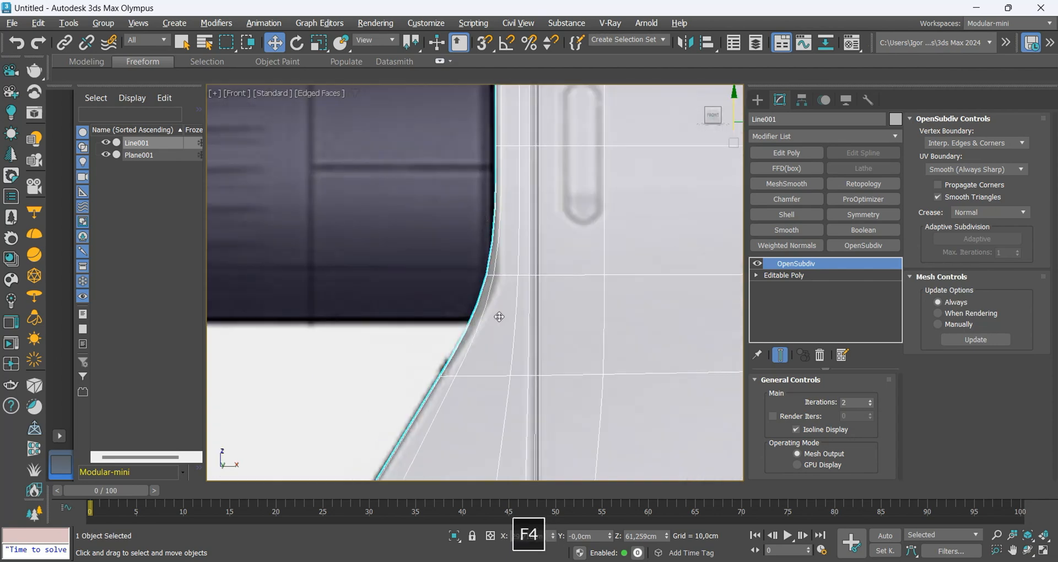
pyautogui.scroll(-3, 499, 317)
# With OpenSubdiv off, add support edges above and below the body's bend beside the collar, and turn the smoothing back on.
pyautogui.click(757, 264)
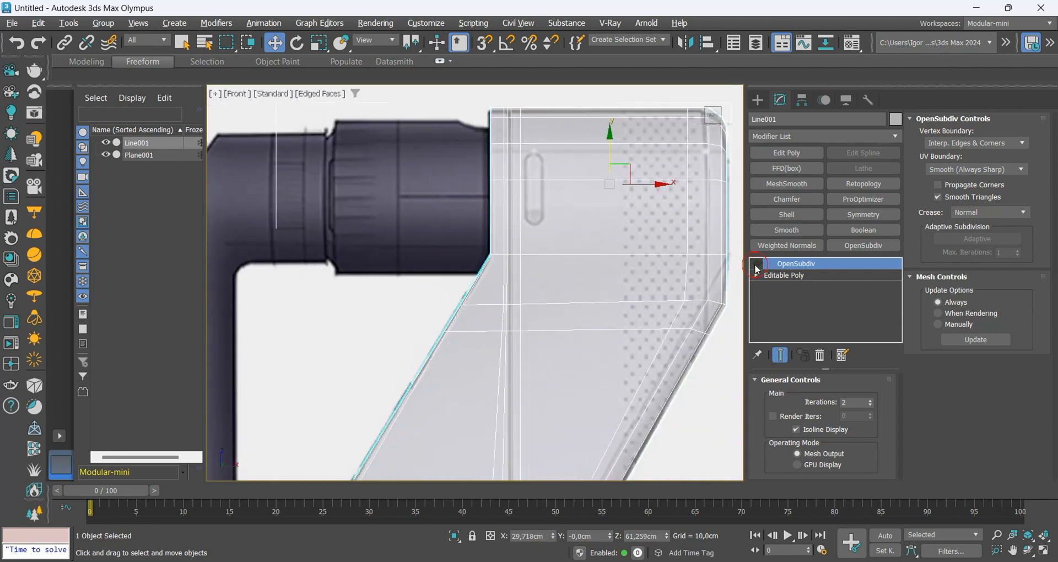
pyautogui.click(787, 275)
pyautogui.scroll(4, 497, 286)
pyautogui.press('F4')
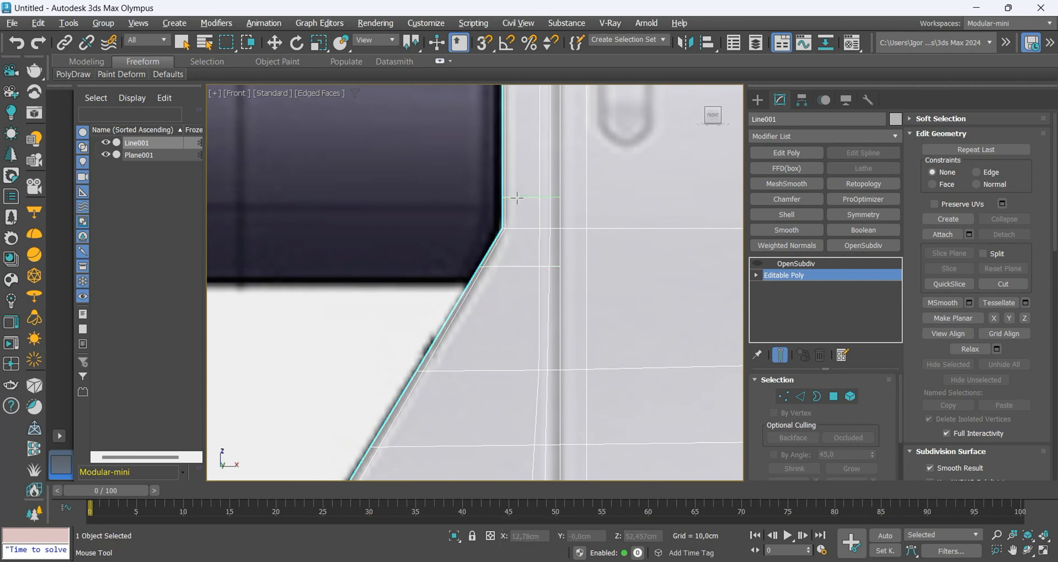
pyautogui.press('F3')
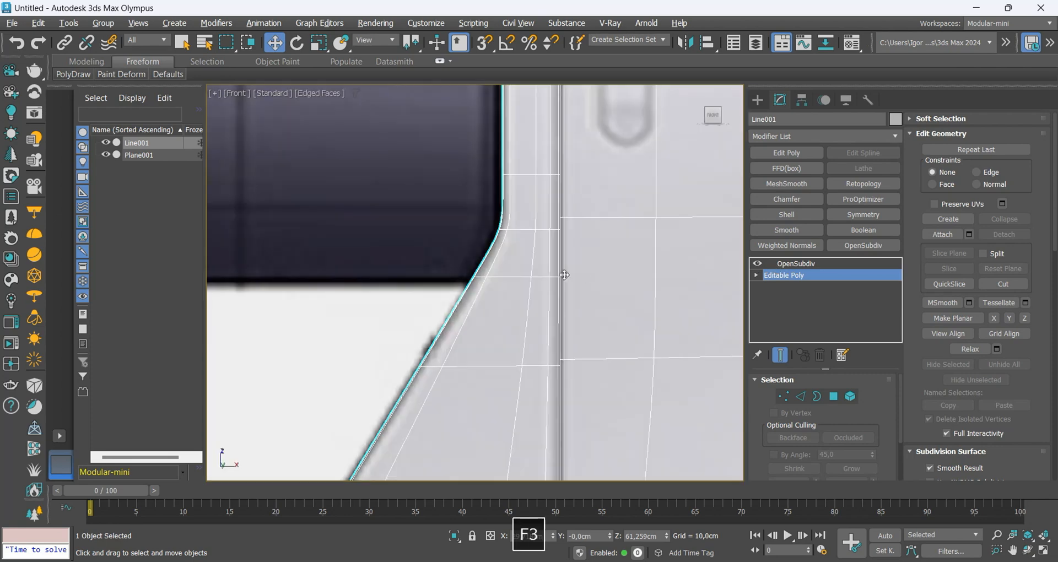
# Check the whole shaded body in the front view and hide it to expose the reference image.
pyautogui.moveTo(560, 272)
pyautogui.keyDown('alt'); pyautogui.mouseDown(button='middle')
pyautogui.moveTo(548, 307)
pyautogui.moveTo(595, 314)
pyautogui.moveTo(583, 307)
pyautogui.mouseUp(button='middle'); pyautogui.keyUp('alt')
pyautogui.press('F4')
pyautogui.press('f')
pyautogui.scroll(-2, 583, 307)
pyautogui.click(398, 225)
pyautogui.moveTo(399, 225); pyautogui.dragTo(418, 233, button='middle')
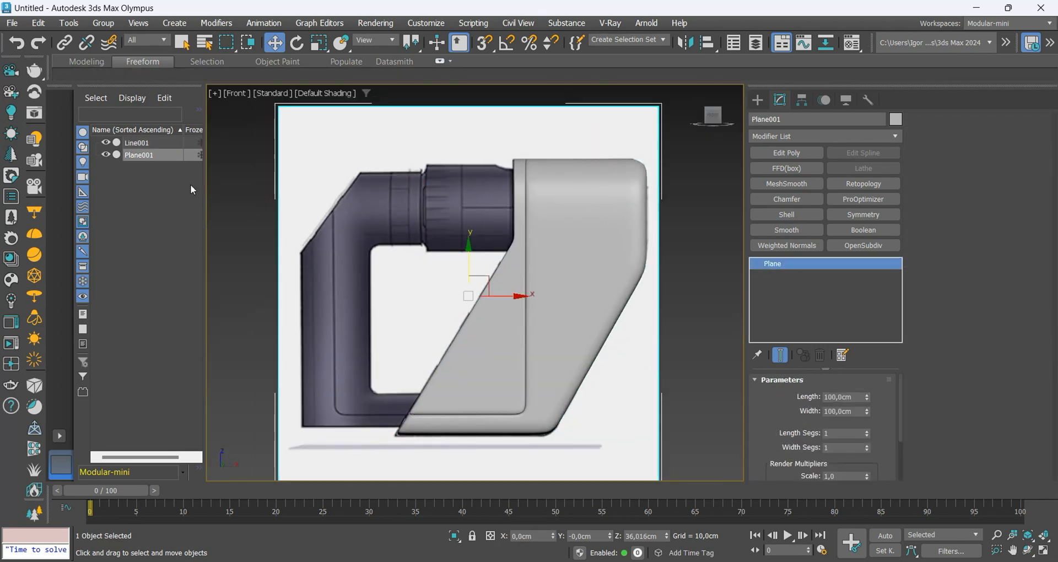
pyautogui.click(106, 142)
pyautogui.scroll(4, 498, 182)
pyautogui.scroll(-4, 546, 210)
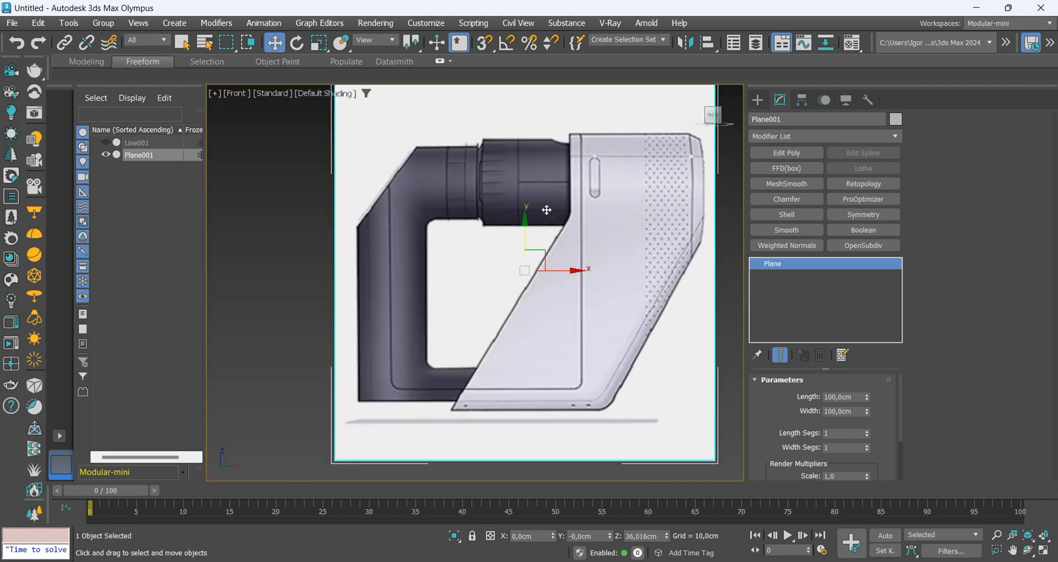
# Draw a C-shaped renderable line through the dark handle, from the collar outward, down about 55 cm, and back about 33 cm along the base.
pyautogui.moveTo(618, 173); pyautogui.dragTo(607, 182, button='middle')
pyautogui.click(760, 101)
pyautogui.click(787, 204)
pyautogui.moveTo(536, 202); pyautogui.dragTo(544, 200, button='middle')
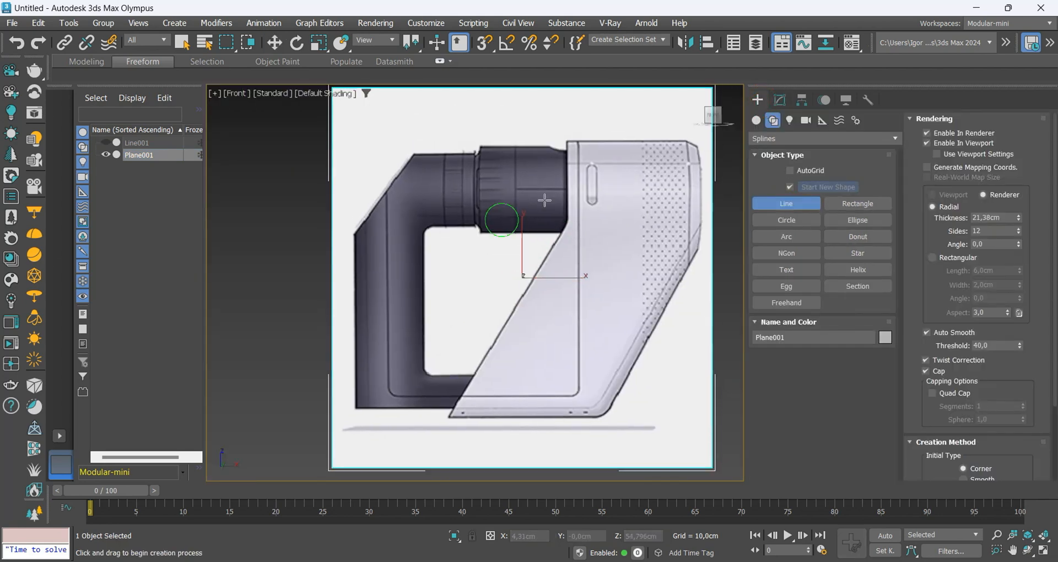
pyautogui.click(567, 187)
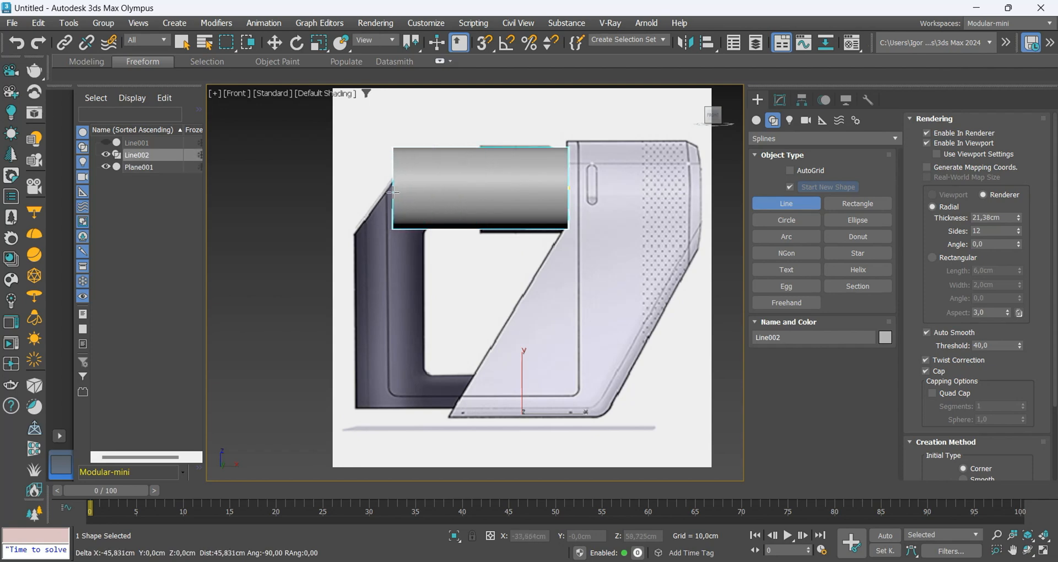
pyautogui.keyDown('shift'); pyautogui.click(387, 190); pyautogui.keyUp('shift')
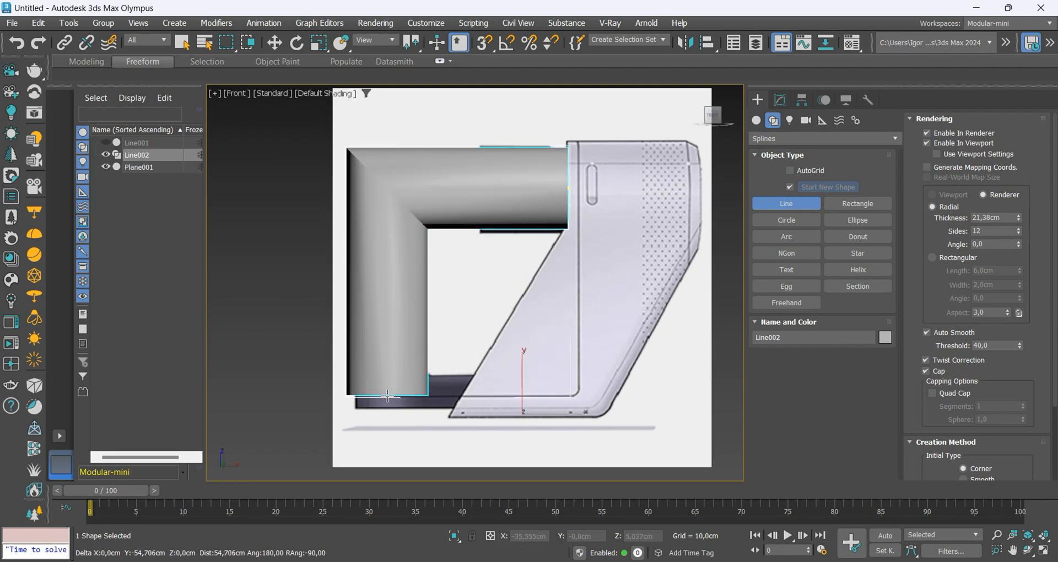
pyautogui.keyDown('shift'); pyautogui.click(388, 396); pyautogui.keyUp('shift')
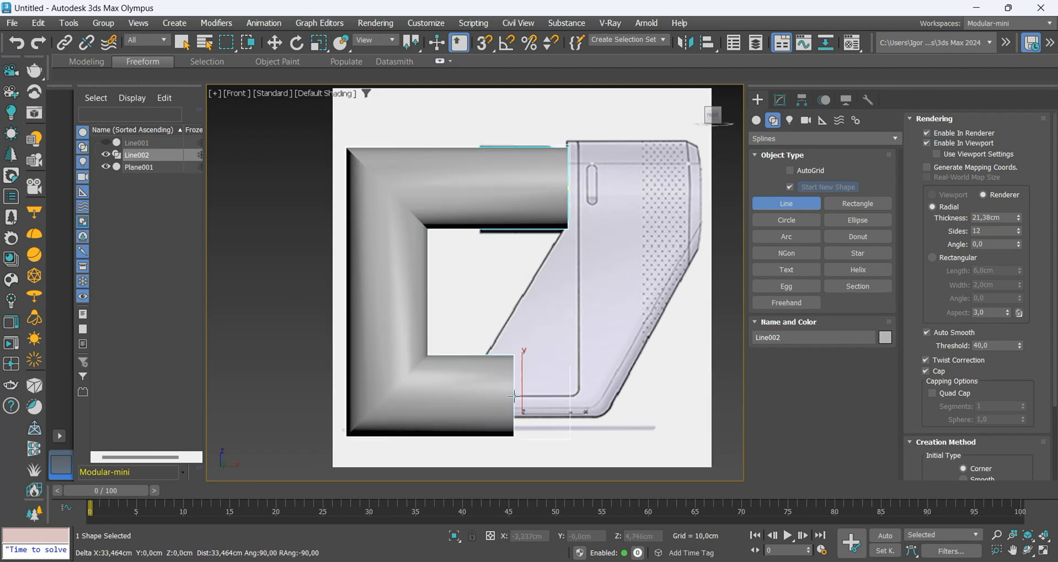
# Make the new handle tube see-through and move it vertically to line up with the reference handle.
pyautogui.hotkey('alt', 'x')
pyautogui.press('F3')
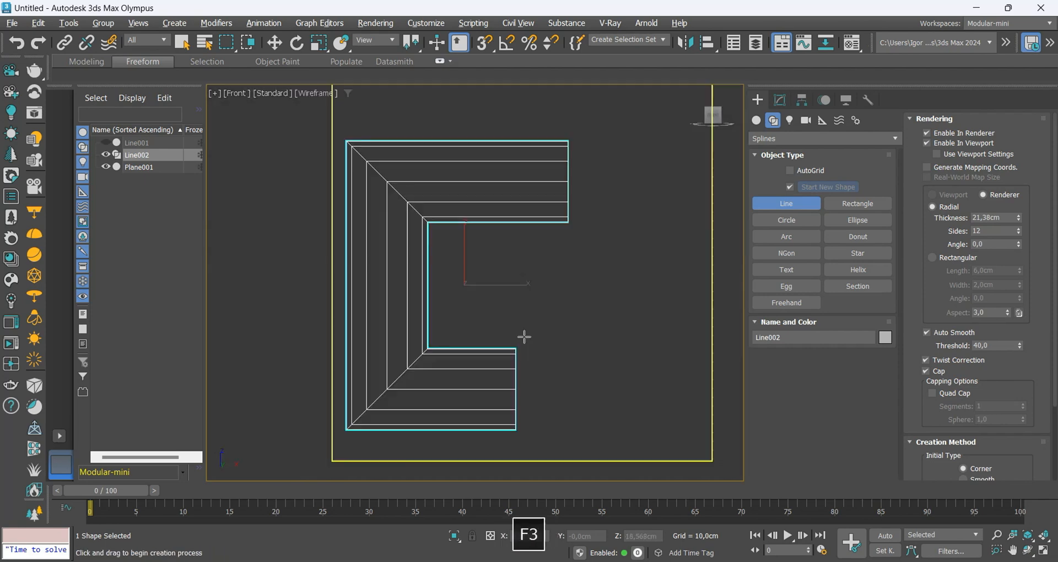
pyautogui.press('F3')
pyautogui.moveTo(482, 309)
pyautogui.mouseDown(button='middle')
pyautogui.moveTo(489, 292)
pyautogui.moveTo(514, 285)
pyautogui.mouseUp(button='middle')
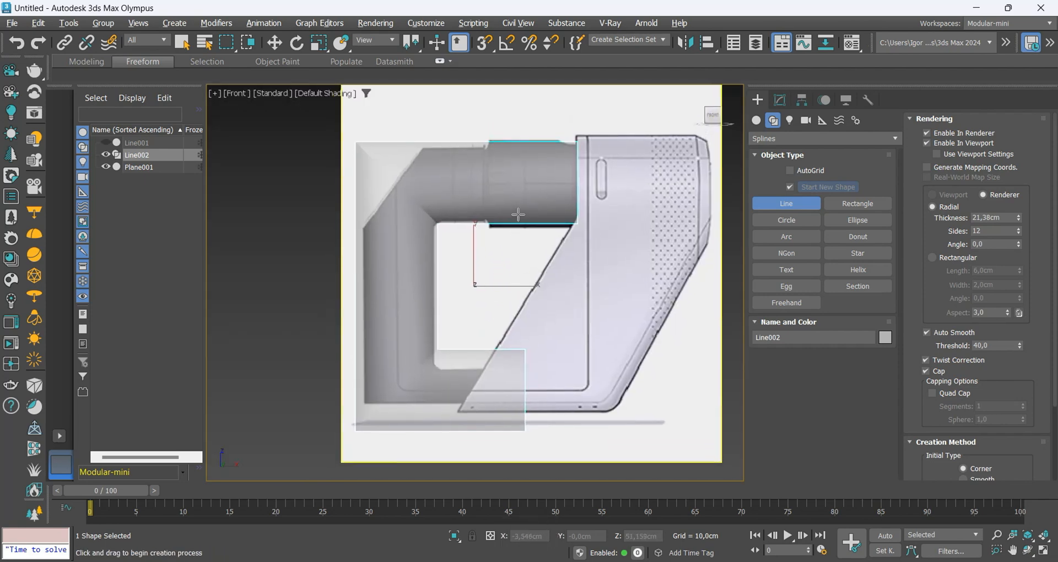
pyautogui.moveTo(518, 215); pyautogui.dragTo(515, 214, button='middle')
pyautogui.press('w')
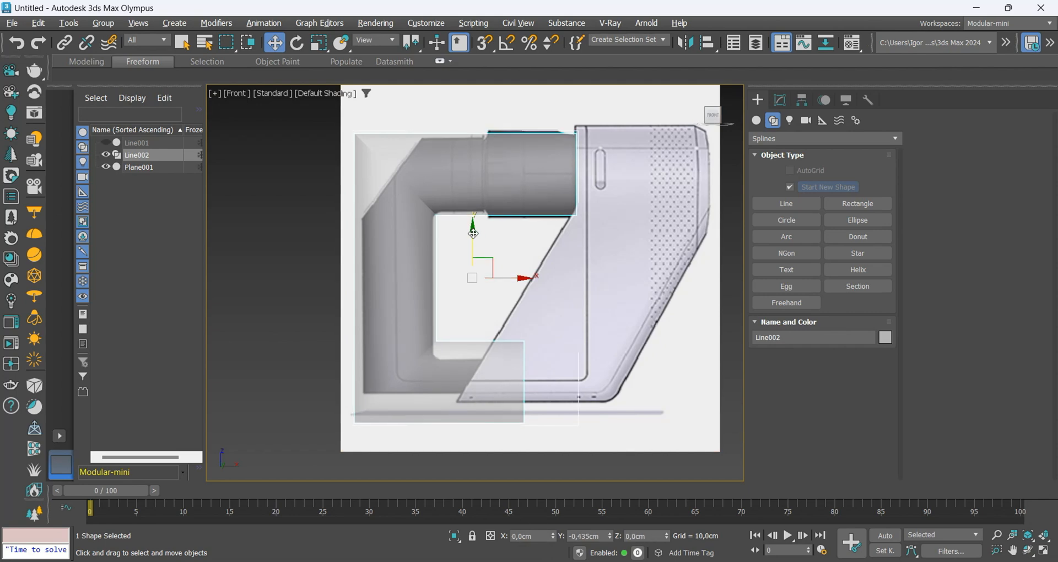
pyautogui.moveTo(474, 234); pyautogui.dragTo(474, 233)
# Reduce the handle line's radial thickness to 19.434 cm and shift the tube about 0.6 cm along X to match the reference.
pyautogui.click(779, 102)
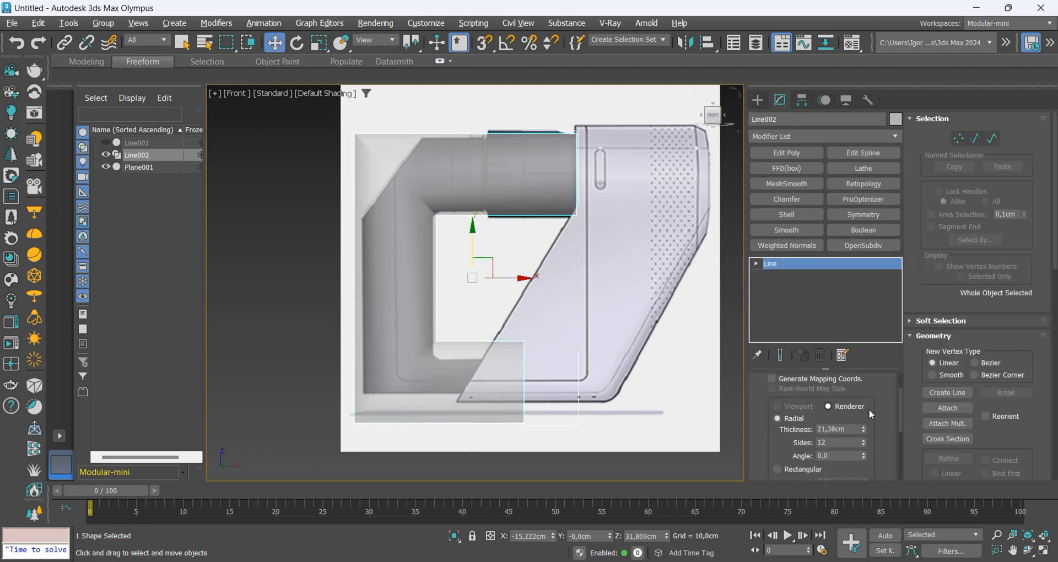
pyautogui.keyDown('alt'); pyautogui.moveTo(866, 429); pyautogui.dragTo(867, 482); pyautogui.keyUp('alt')
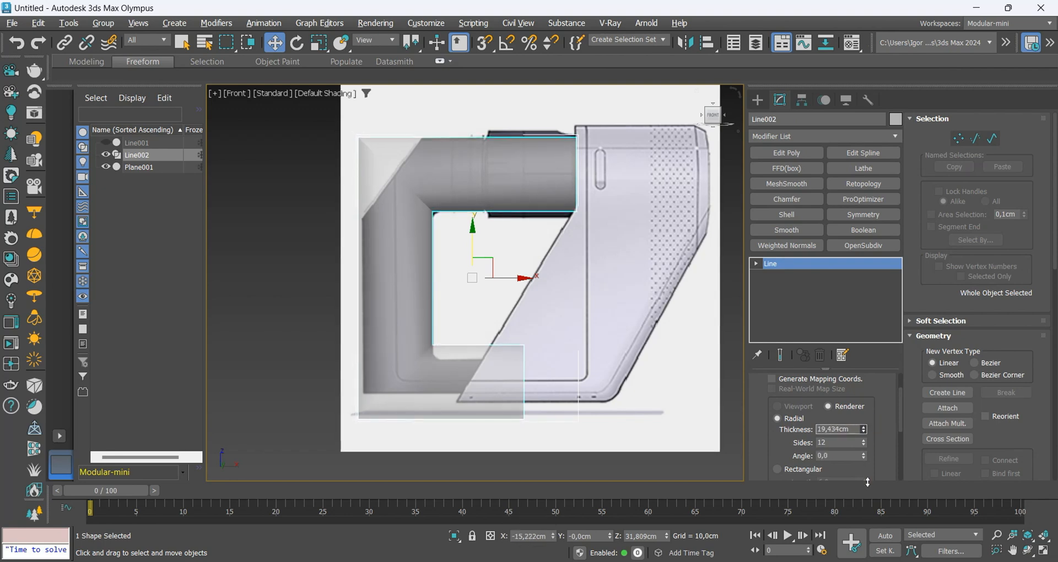
pyautogui.moveTo(483, 302); pyautogui.dragTo(484, 305, button='middle')
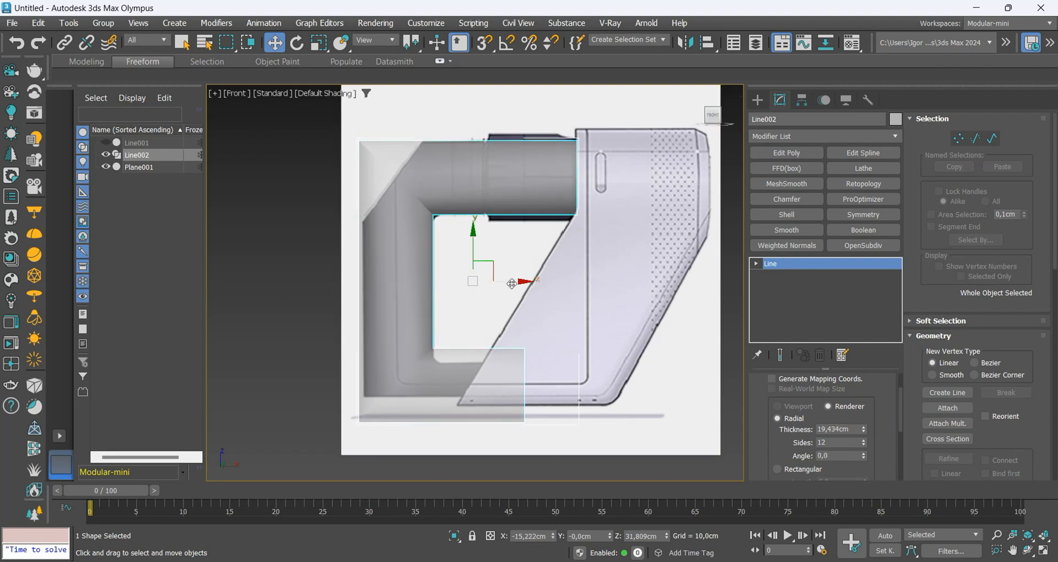
pyautogui.moveTo(514, 283); pyautogui.dragTo(516, 283)
pyautogui.moveTo(516, 284); pyautogui.dragTo(511, 270, button='middle')
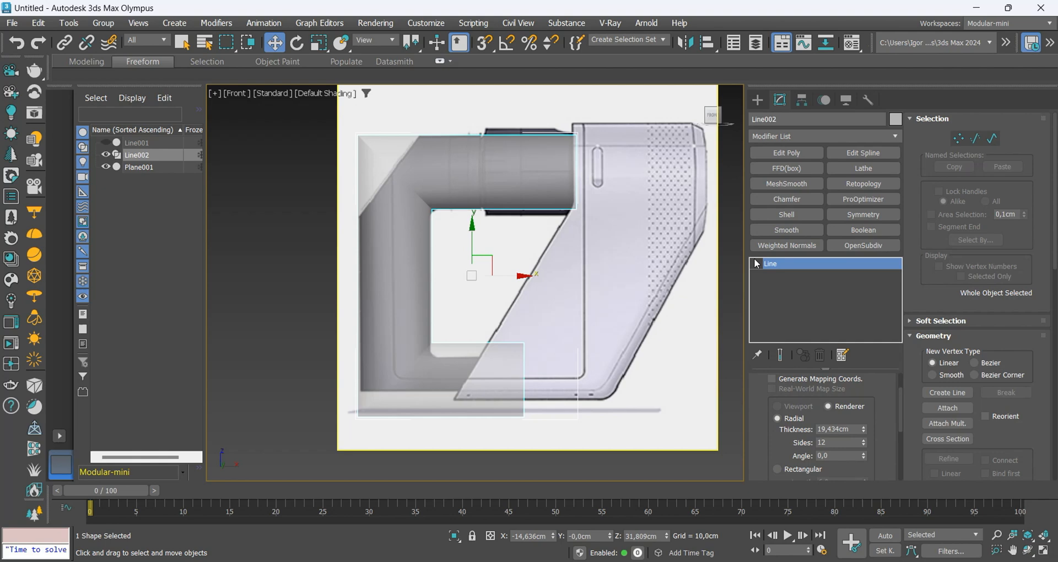
# Add an Edit Poly modifier to the handle with edged faces shown, and raise all vertices of its lower arm to match the reference.
pyautogui.click(786, 152)
pyautogui.press('F4')
pyautogui.moveTo(537, 353); pyautogui.dragTo(540, 348, button='middle')
pyautogui.press('1')
pyautogui.moveTo(594, 433); pyautogui.dragTo(298, 331)
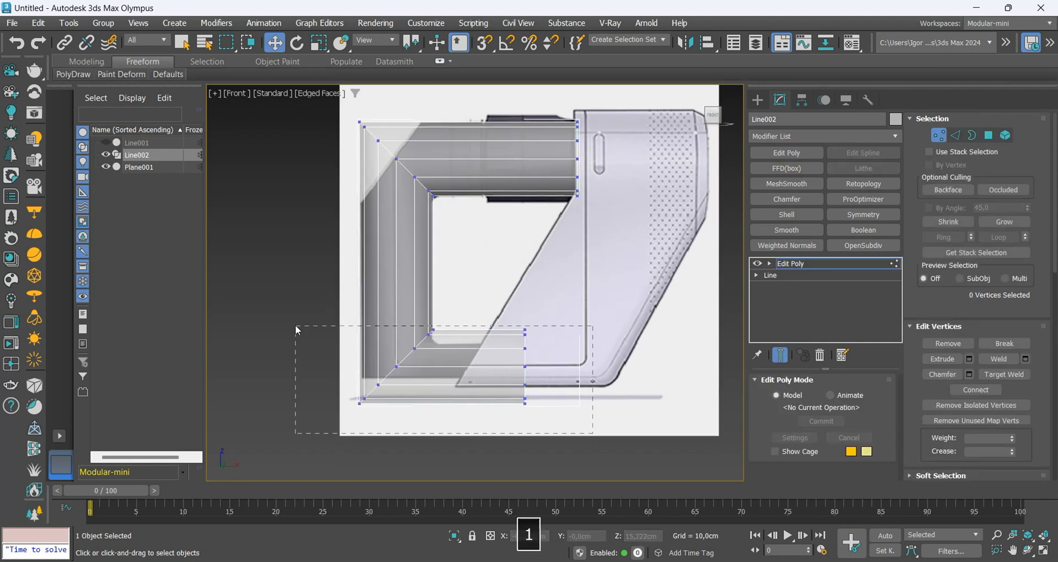
pyautogui.moveTo(460, 338)
pyautogui.mouseDown()
pyautogui.moveTo(463, 321)
pyautogui.moveTo(459, 332)
pyautogui.mouseUp()
pyautogui.moveTo(518, 405); pyautogui.dragTo(507, 364, button='middle')
# Select the lower vertices at the open end of the handle's bottom arm and delete them.
pyautogui.press('1')
pyautogui.press('1')
pyautogui.scroll(2, 518, 384)
pyautogui.press('F3')
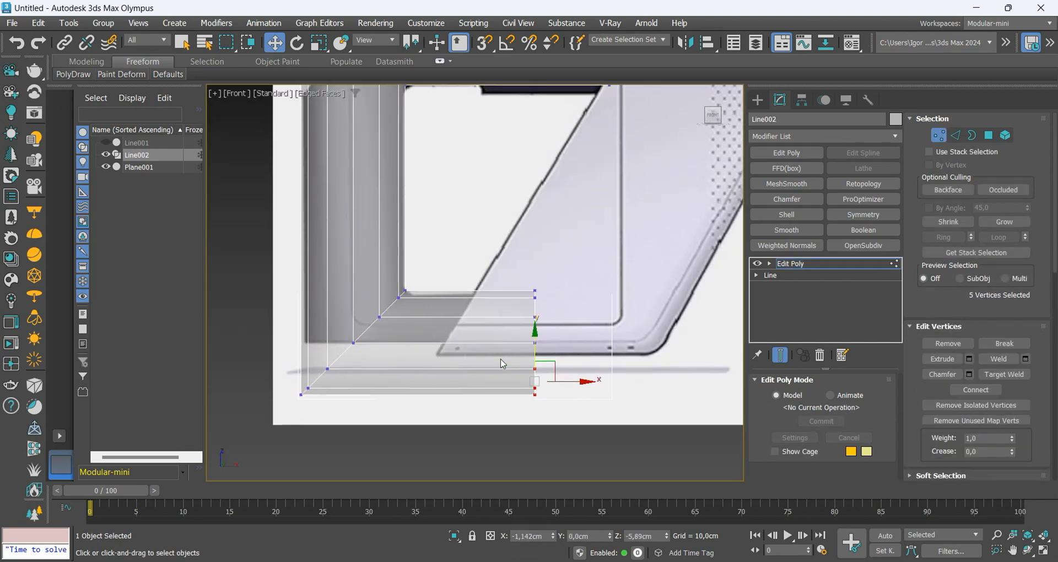
pyautogui.press('Delete')
# Cut a horizontal edge across the handle's lower corner, from the mitre's middle vertex to the outer side along the reference's bottom edge.
pyautogui.moveTo(343, 312); pyautogui.dragTo(424, 410, button='middle')
pyautogui.moveTo(462, 172); pyautogui.dragTo(431, 117, button='middle')
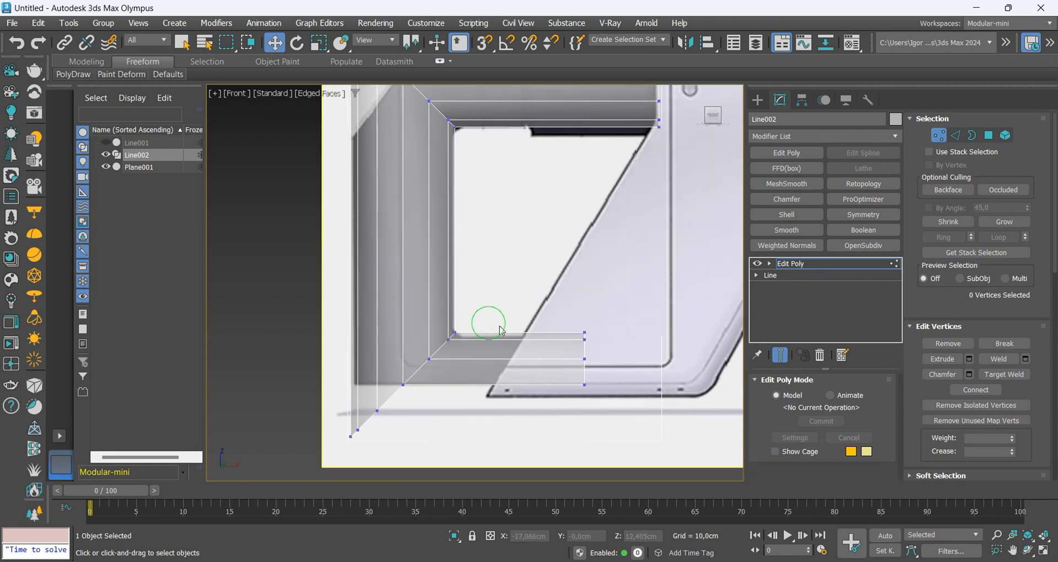
pyautogui.moveTo(489, 323); pyautogui.dragTo(493, 243, button='middle')
pyautogui.scroll(3, 369, 314)
pyautogui.moveTo(398, 307); pyautogui.dragTo(399, 316, button='middle')
pyautogui.scroll(2, 407, 311)
pyautogui.hotkey('alt', 'c')
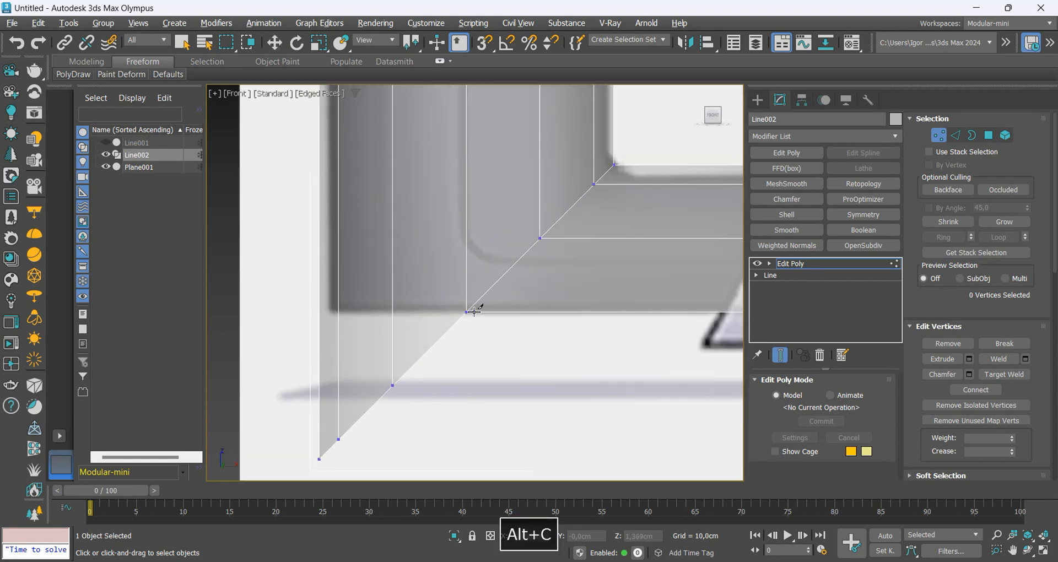
pyautogui.click(318, 309)
pyautogui.rightClick(318, 310)
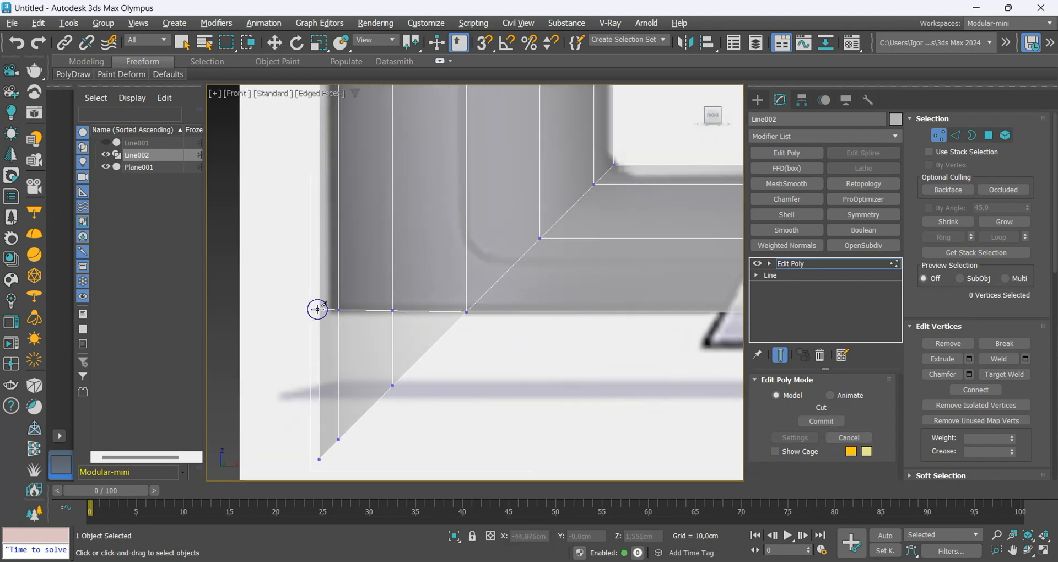
pyautogui.rightClick(318, 310)
# Cut a diagonal edge across the handle's upper outer corner through the mitre's middle vertex, following the reference's bevel.
pyautogui.scroll(-5, 423, 368)
pyautogui.moveTo(437, 182); pyautogui.dragTo(431, 370, button='middle')
pyautogui.scroll(4, 428, 251)
pyautogui.moveTo(427, 249); pyautogui.dragTo(444, 218, button='middle')
pyautogui.hotkey('alt', 'c')
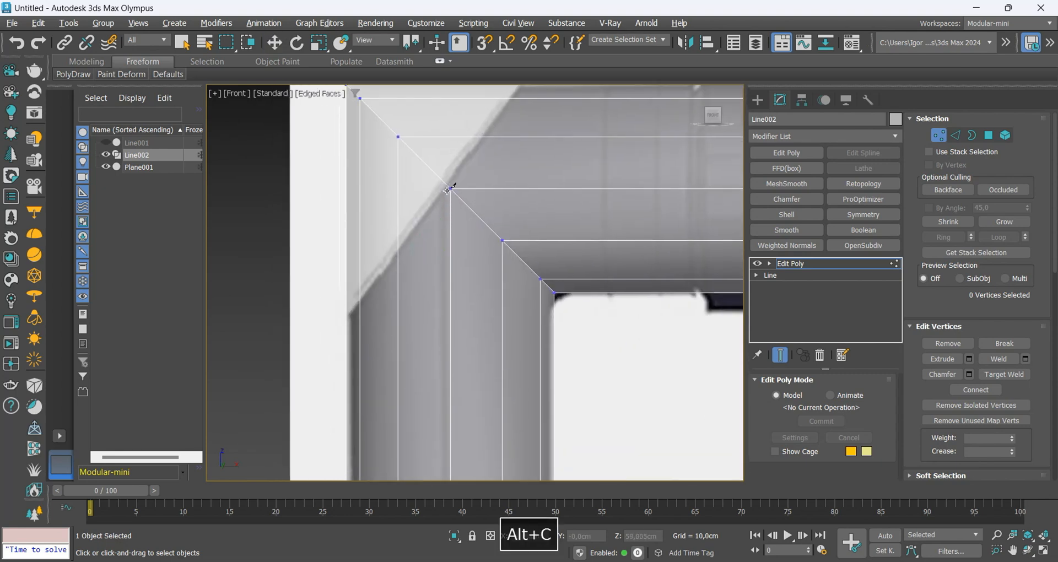
pyautogui.click(450, 188)
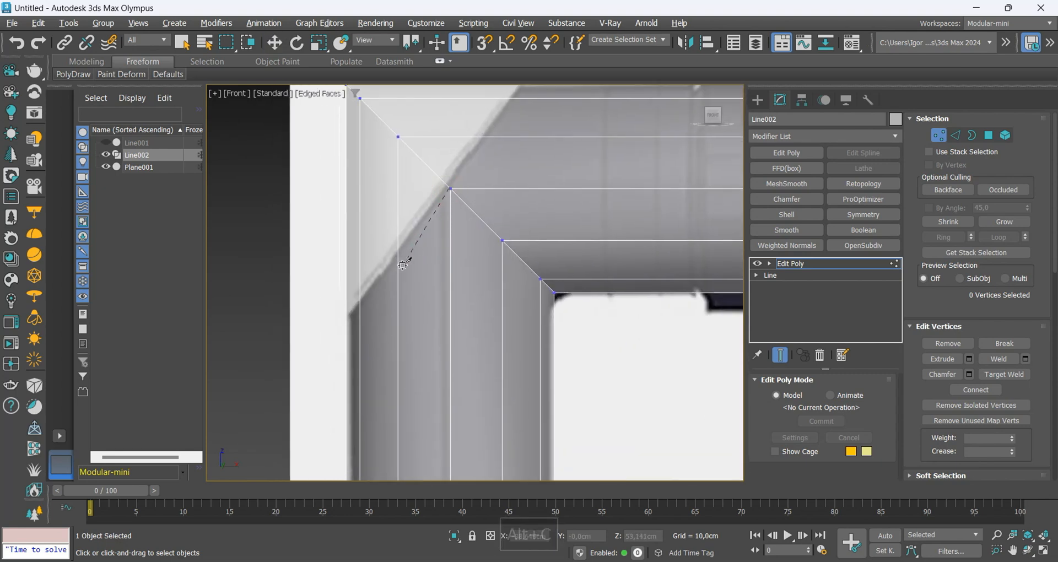
pyautogui.click(347, 330)
pyautogui.moveTo(345, 328); pyautogui.dragTo(287, 467, button='middle')
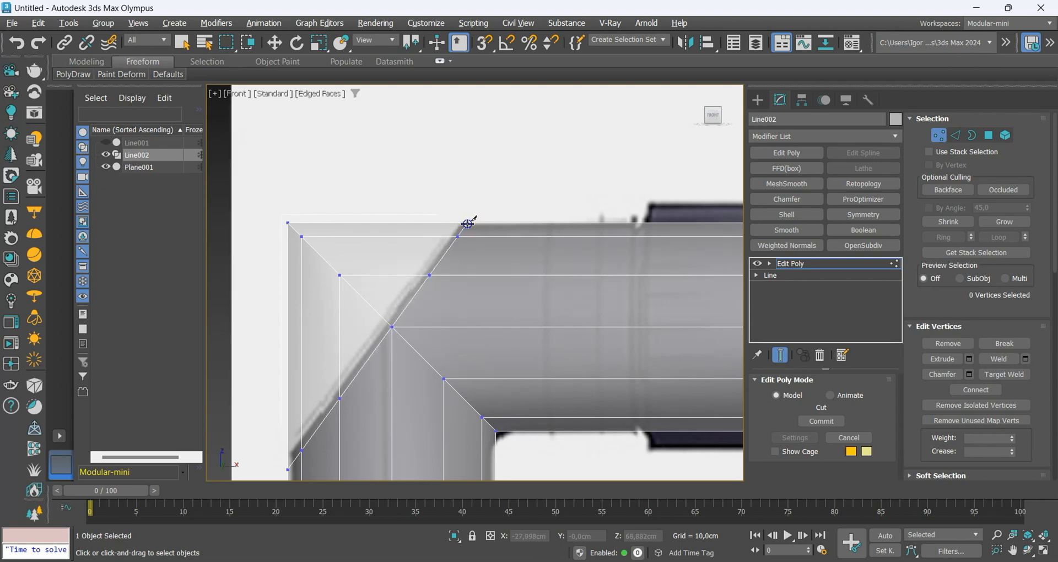
pyautogui.rightClick(467, 224)
pyautogui.rightClick(487, 281)
pyautogui.scroll(-5, 488, 280)
pyautogui.moveTo(519, 351); pyautogui.dragTo(521, 259, button='middle')
# Add a Symmetry modifier to the handle and mirror it on the Z axis only.
pyautogui.click(793, 262)
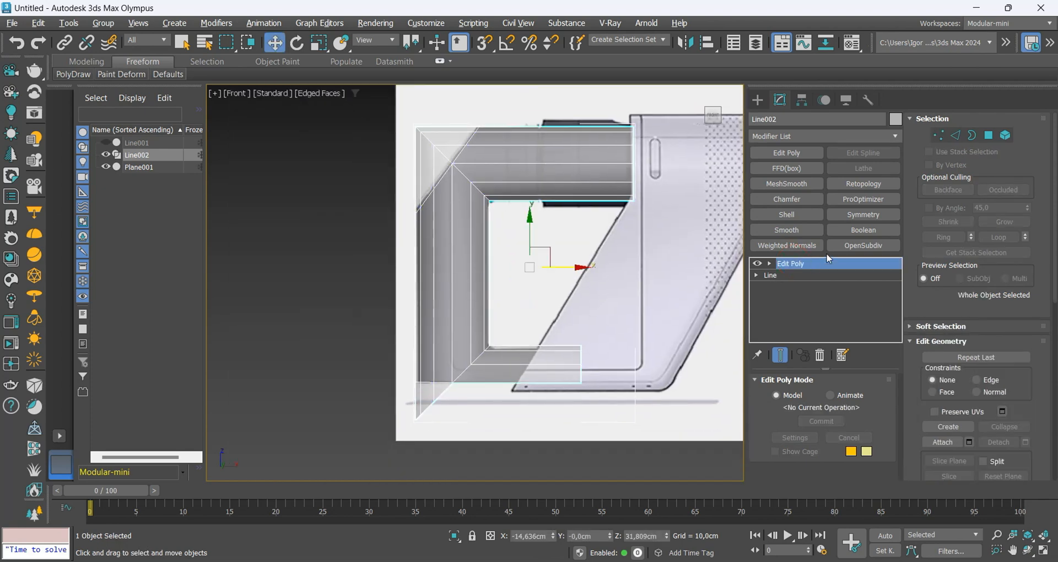
pyautogui.click(863, 214)
pyautogui.click(789, 440)
pyautogui.click(789, 457)
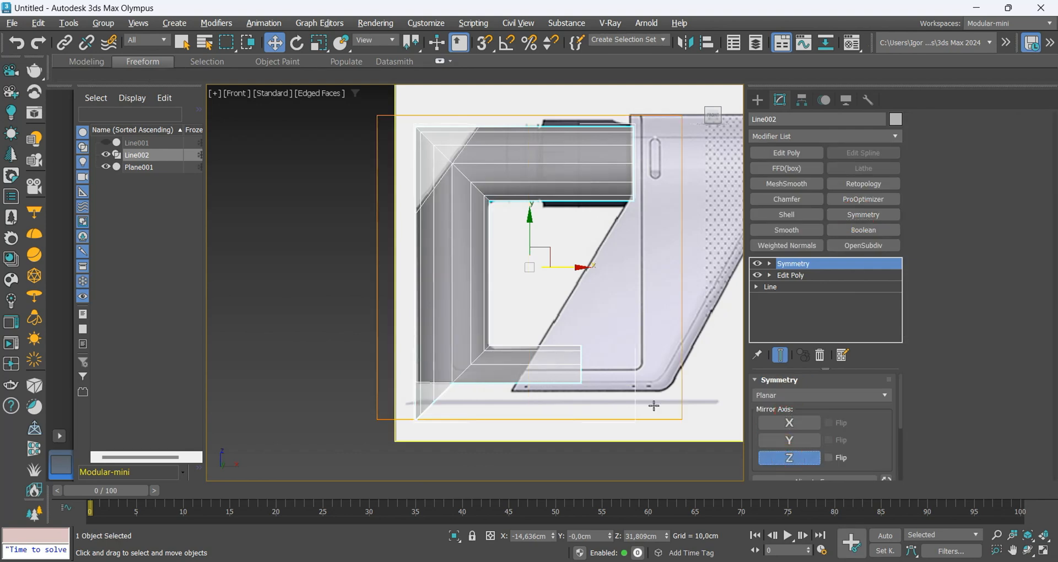
pyautogui.moveTo(529, 332); pyautogui.dragTo(523, 324, button='middle')
# Add another Edit Poly modifier and, in wireframe display, delete the vertices below the cut at the handle's lower corner.
pyautogui.click(787, 152)
pyautogui.scroll(4, 446, 401)
pyautogui.press('1')
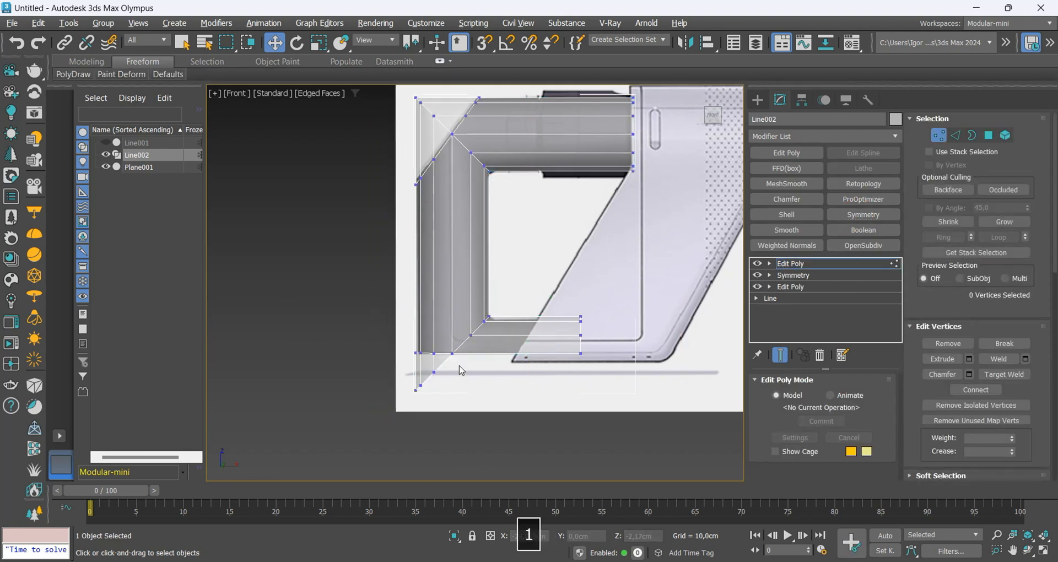
pyautogui.press('F3')
pyautogui.moveTo(514, 459); pyautogui.dragTo(315, 372)
pyautogui.press('Delete')
# Select the vertices along the bottom edge of the handle's lower arm and flatten them to one level.
pyautogui.moveTo(608, 395); pyautogui.dragTo(588, 402, button='middle')
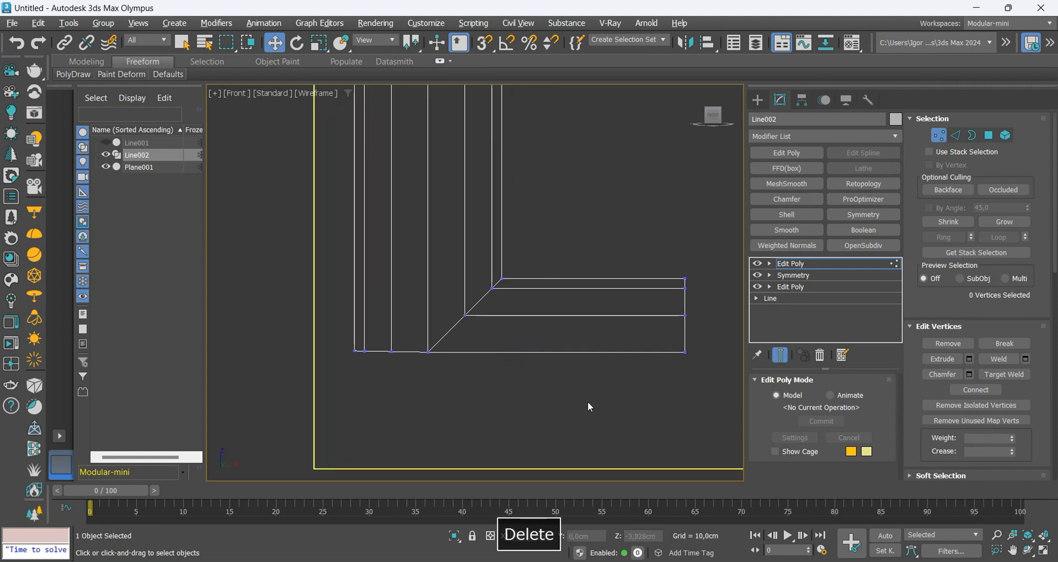
pyautogui.moveTo(698, 372); pyautogui.dragTo(314, 337)
pyautogui.scroll(-10, 995, 464)
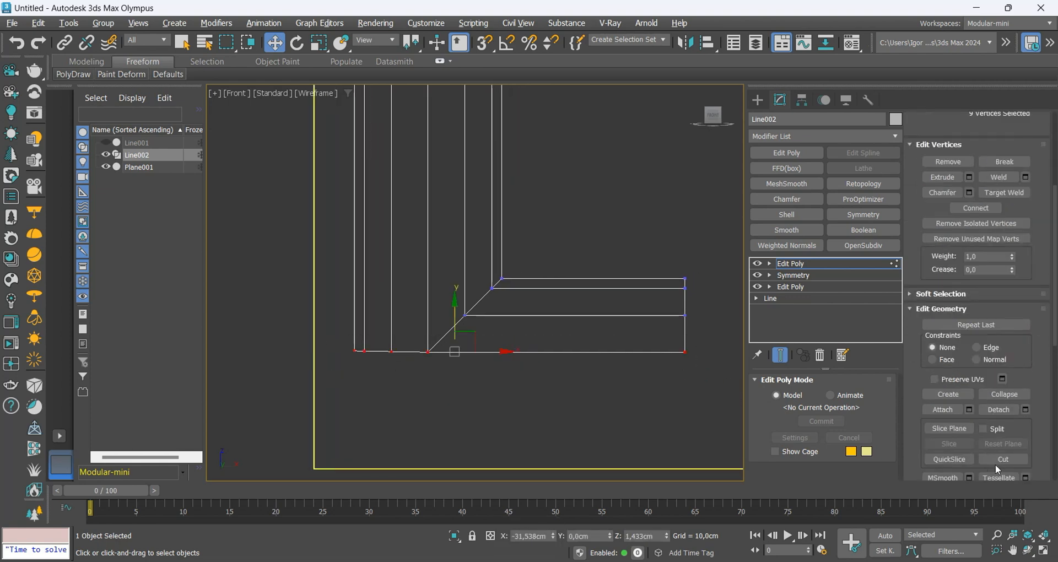
pyautogui.moveTo(516, 395); pyautogui.dragTo(535, 476, button='middle')
pyautogui.scroll(-3, 530, 469)
# Delete the vertices outside the diagonal cut at the upper corner and restore the shaded display.
pyautogui.scroll(3, 465, 244)
pyautogui.moveTo(397, 169); pyautogui.dragTo(480, 245)
pyautogui.press('Delete')
pyautogui.press('F3')
pyautogui.moveTo(477, 244)
pyautogui.keyDown('alt'); pyautogui.mouseDown(button='middle')
pyautogui.moveTo(515, 295)
pyautogui.moveTo(632, 320)
pyautogui.moveTo(532, 328)
pyautogui.moveTo(531, 309)
pyautogui.moveTo(485, 276)
pyautogui.mouseUp(button='middle'); pyautogui.keyUp('alt')
# Isolate the handle, turn off see-through display and bridge the facing side edges of the upper corner's opening.
pyautogui.hotkey('alt', 'q')
pyautogui.press('3')
pyautogui.hotkey('alt', 'x')
pyautogui.scroll(4, 455, 214)
pyautogui.click(475, 205)
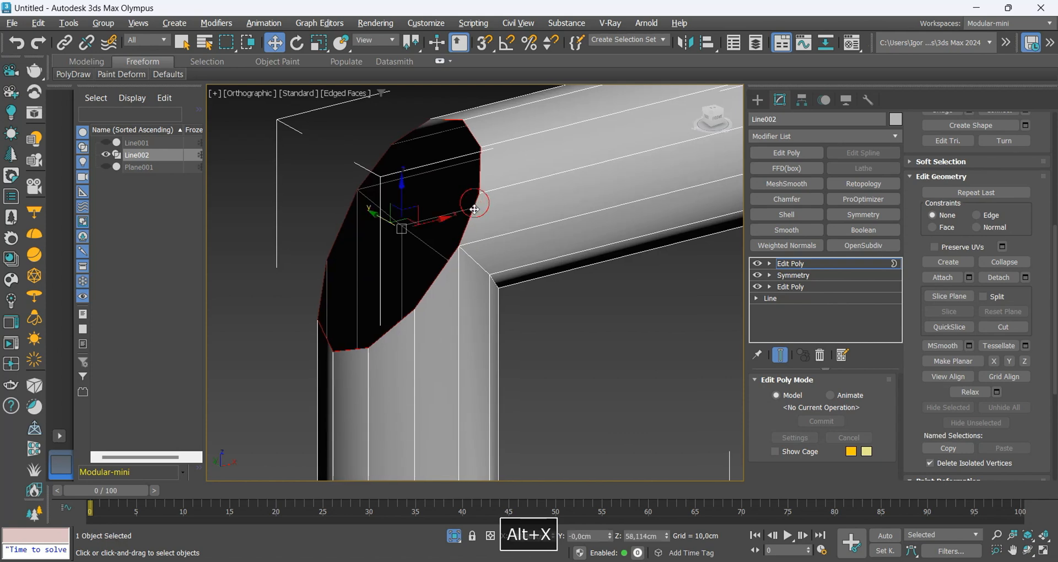
pyautogui.keyDown('alt'); pyautogui.moveTo(475, 207); pyautogui.dragTo(407, 124, button='middle'); pyautogui.keyUp('alt')
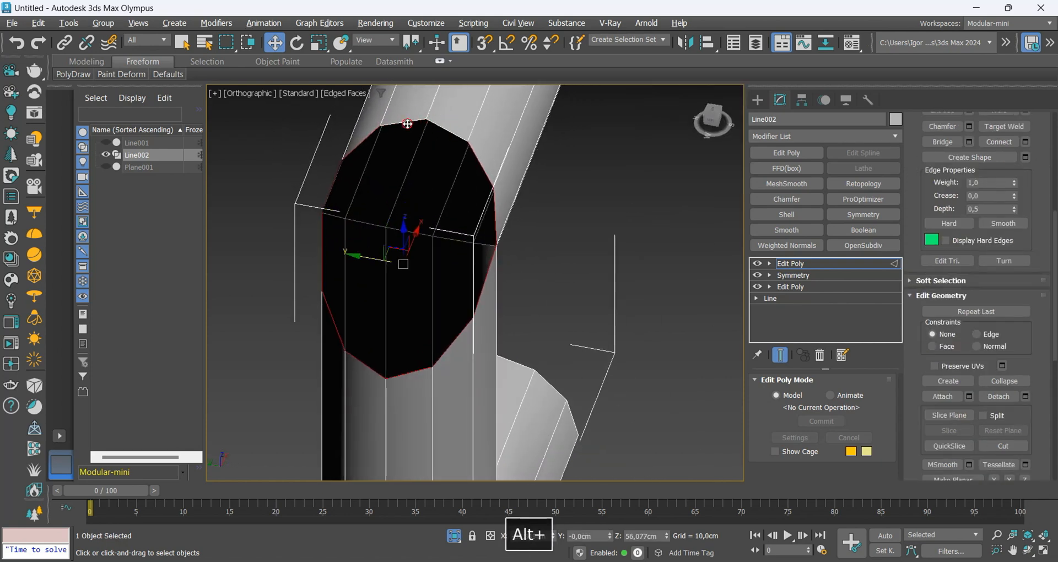
pyautogui.hotkey('ctrl', 'b')
pyautogui.press('Return')
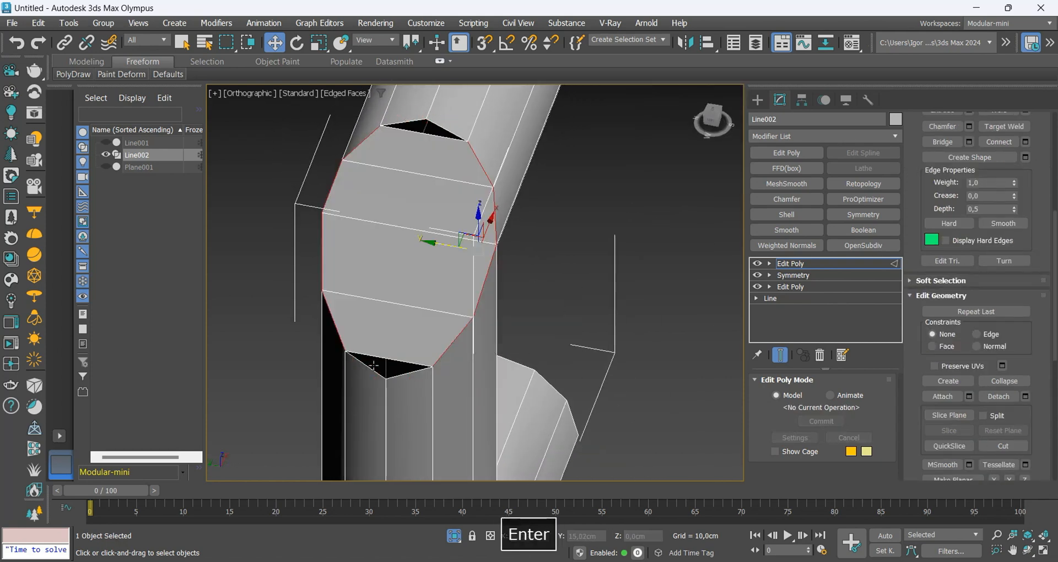
# Connect the bridged crosswise edges with a line down the middle of the upper corner's new faces.
pyautogui.click(379, 359)
pyautogui.hotkey('ctrl', 'c')
pyautogui.press('Return')
pyautogui.press('1')
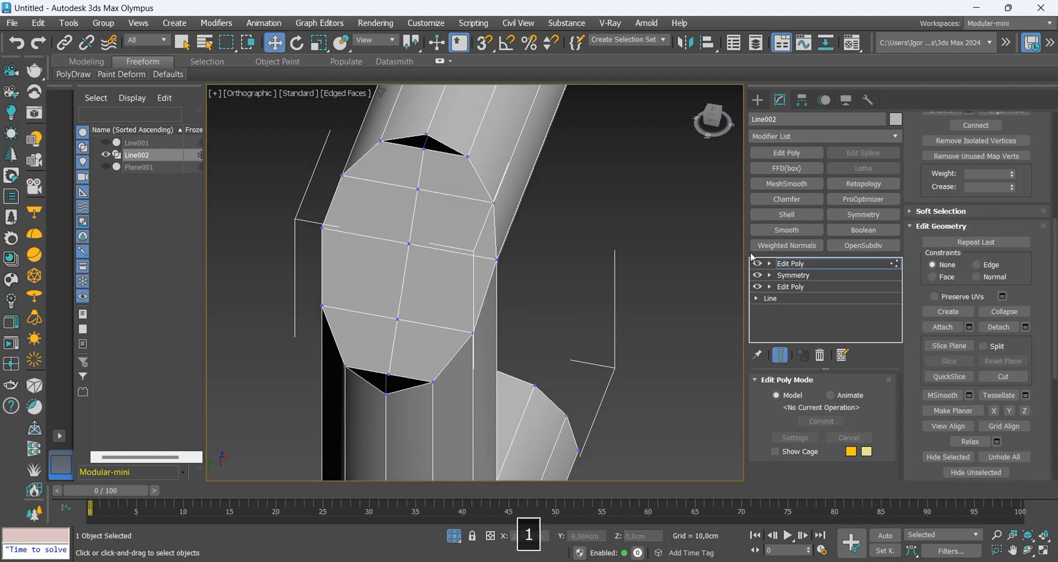
# Target-weld the centre line's end vertices to the rim vertices to close the gaps in the upper corner patch.
pyautogui.scroll(3, 1006, 197)
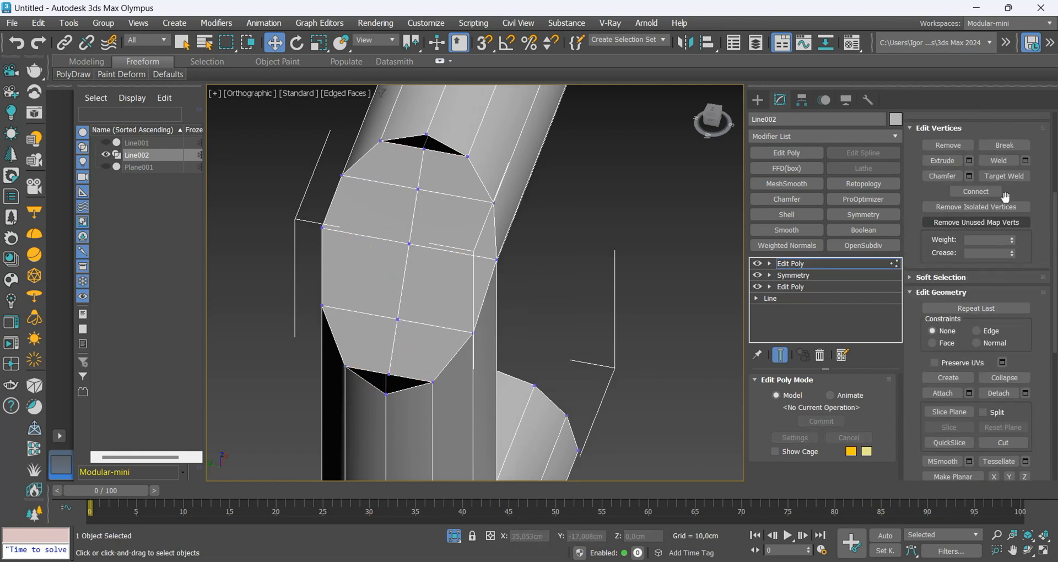
pyautogui.click(424, 150)
pyautogui.click(427, 134)
pyautogui.scroll(-5, 394, 271)
pyautogui.rightClick(462, 371)
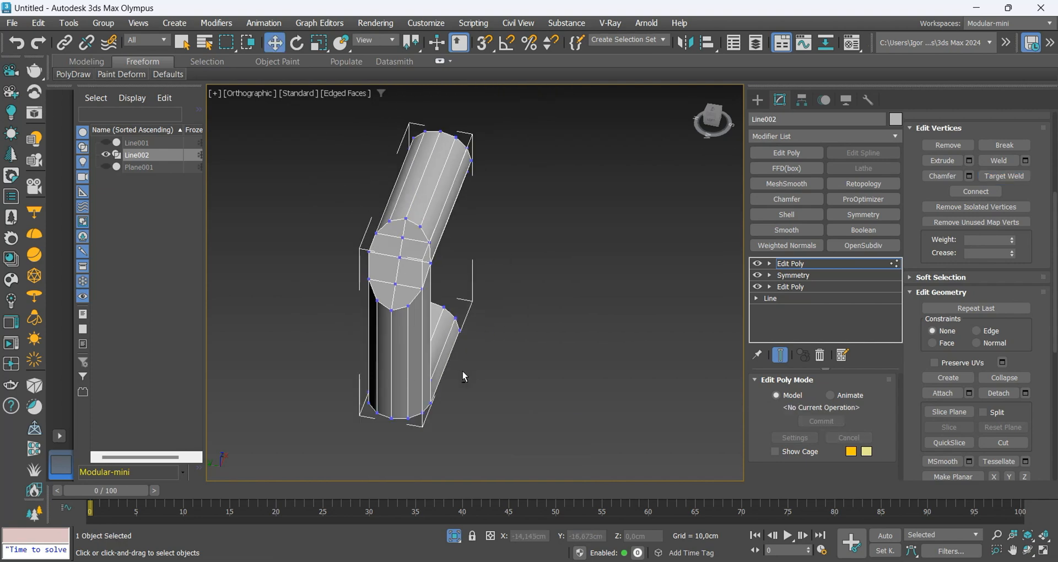
# Bridge the opposite side edges of the opening along the underside of the handle's lower arm.
pyautogui.keyDown('alt'); pyautogui.moveTo(462, 371); pyautogui.dragTo(451, 338, button='middle'); pyautogui.keyUp('alt')
pyautogui.scroll(4, 451, 338)
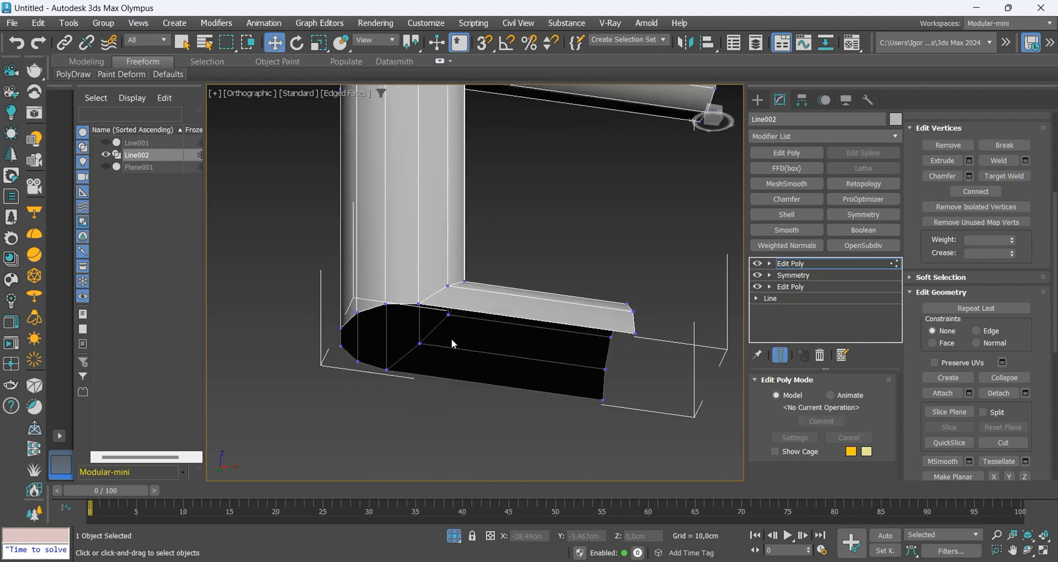
pyautogui.press('2')
pyautogui.click(524, 325)
pyautogui.keyDown('ctrl'); pyautogui.click(506, 386); pyautogui.keyUp('ctrl')
pyautogui.keyDown('alt'); pyautogui.moveTo(505, 385); pyautogui.dragTo(428, 347, button='middle'); pyautogui.keyUp('alt')
pyautogui.scroll(3, 402, 266)
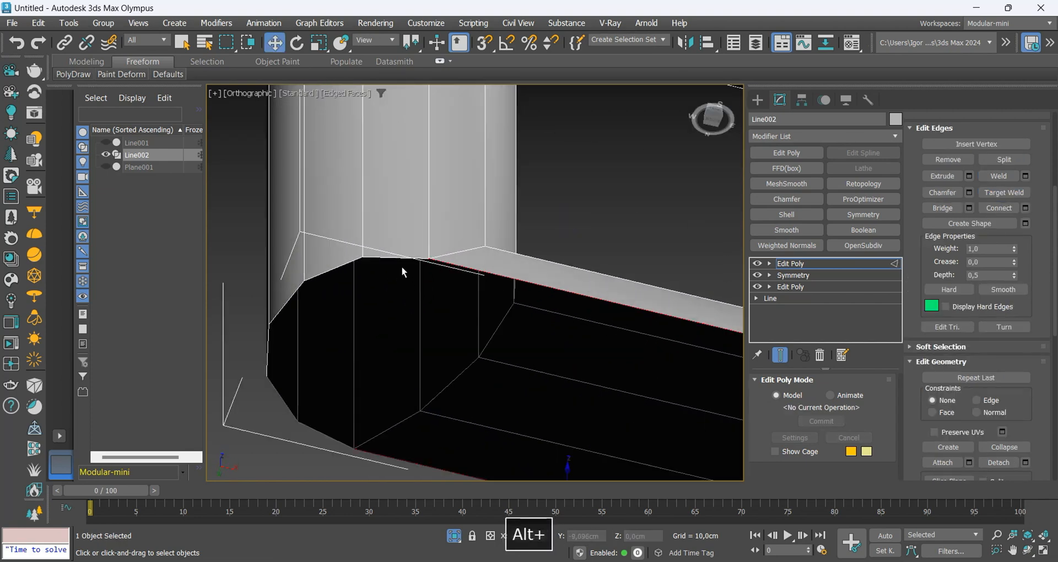
pyautogui.keyDown('alt'); pyautogui.moveTo(355, 335); pyautogui.dragTo(414, 227, button='middle'); pyautogui.keyUp('alt')
pyautogui.keyDown('ctrl'); pyautogui.click(414, 219); pyautogui.keyUp('ctrl')
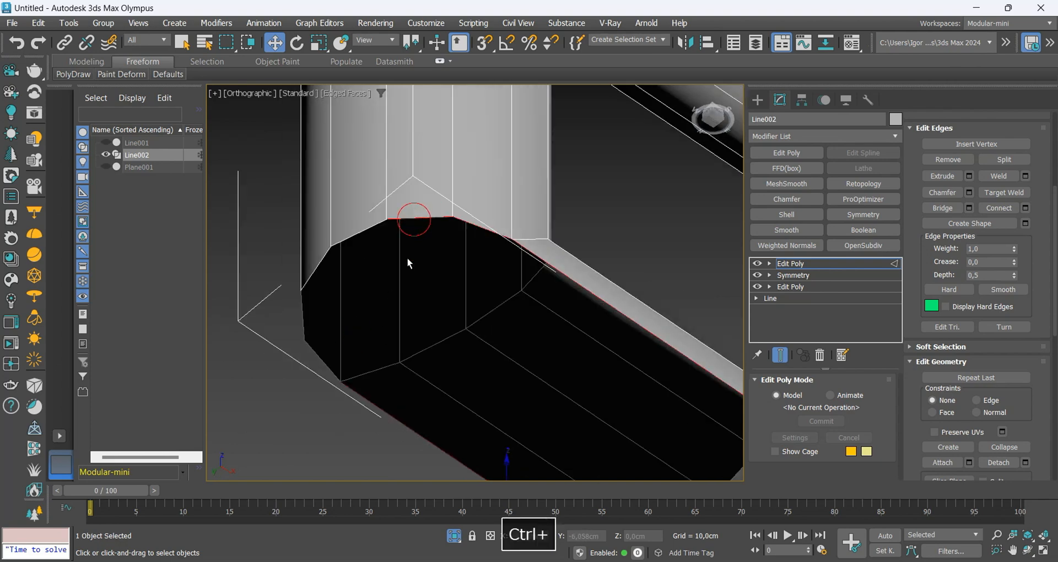
pyautogui.hotkey('ctrl', 'b')
pyautogui.press('Return')
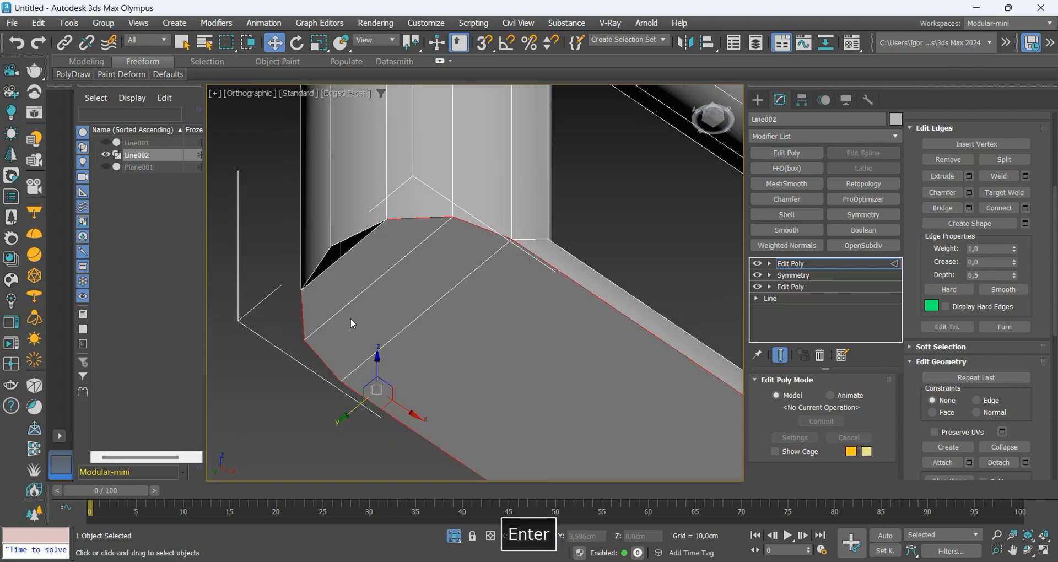
# Connect the underside's crosswise edges down the middle and target-weld the line's end vertex to the rounded rim.
pyautogui.keyDown('alt'); pyautogui.moveTo(349, 324); pyautogui.dragTo(355, 300, button='middle'); pyautogui.keyUp('alt')
pyautogui.hotkey('ctrl', 'c')
pyautogui.press('Return')
pyautogui.press('1')
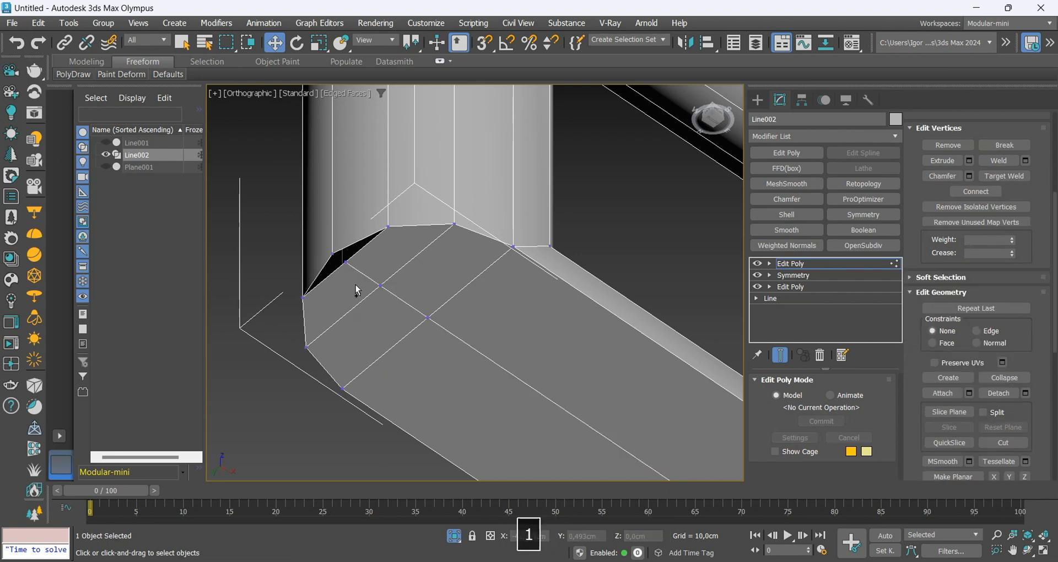
pyautogui.hotkey('ctrl', 'shift', 'w')
pyautogui.press('w')
pyautogui.scroll(-5, 366, 331)
# Select the open border at the end of the handle's lower arm and cap it.
pyautogui.keyDown('alt'); pyautogui.moveTo(543, 366); pyautogui.dragTo(486, 423, button='middle'); pyautogui.keyUp('alt')
pyautogui.moveTo(486, 422); pyautogui.dragTo(537, 375, button='middle')
pyautogui.scroll(4, 496, 395)
pyautogui.scroll(2, 497, 395)
pyautogui.press('3')
pyautogui.click(452, 328)
pyautogui.click(1023, 163)
# Cut one horizontal and one vertical edge across the lower arm's end cap between its opposite vertices.
pyautogui.press('1')
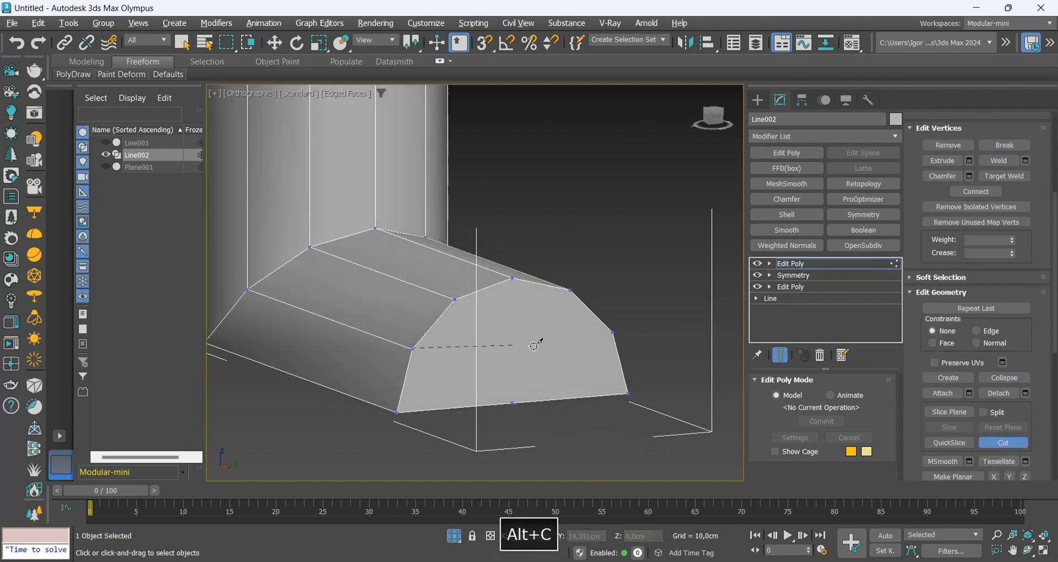
pyautogui.click(612, 333)
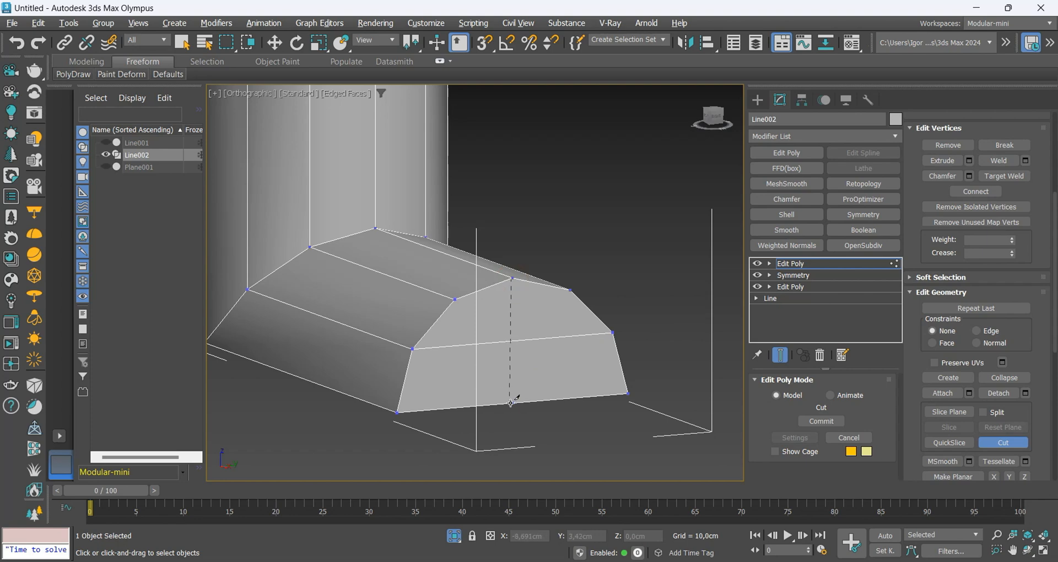
pyautogui.rightClick(560, 441)
# Remove the edges crossing the end face of the handle's upper arm.
pyautogui.keyDown('alt'); pyautogui.moveTo(560, 441); pyautogui.dragTo(562, 292, button='middle'); pyautogui.keyUp('alt')
pyautogui.scroll(2, 563, 279)
pyautogui.press('2')
pyautogui.click(570, 249)
pyautogui.keyDown('alt'); pyautogui.moveTo(626, 292); pyautogui.dragTo(594, 283, button='middle'); pyautogui.keyUp('alt')
pyautogui.press('BackSpace')
# Inset the upper arm's end face by scaling it inward into a narrow rim, and delete the inner polygon.
pyautogui.press('4')
pyautogui.click(594, 282)
pyautogui.press('r')
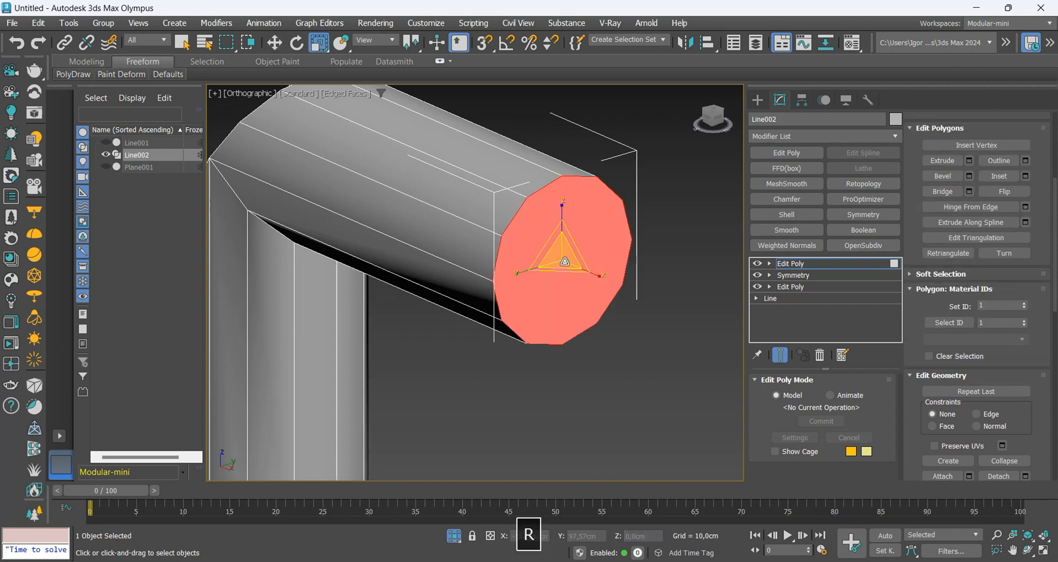
pyautogui.keyDown('shift'); pyautogui.moveTo(561, 255); pyautogui.dragTo(561, 262); pyautogui.keyUp('shift')
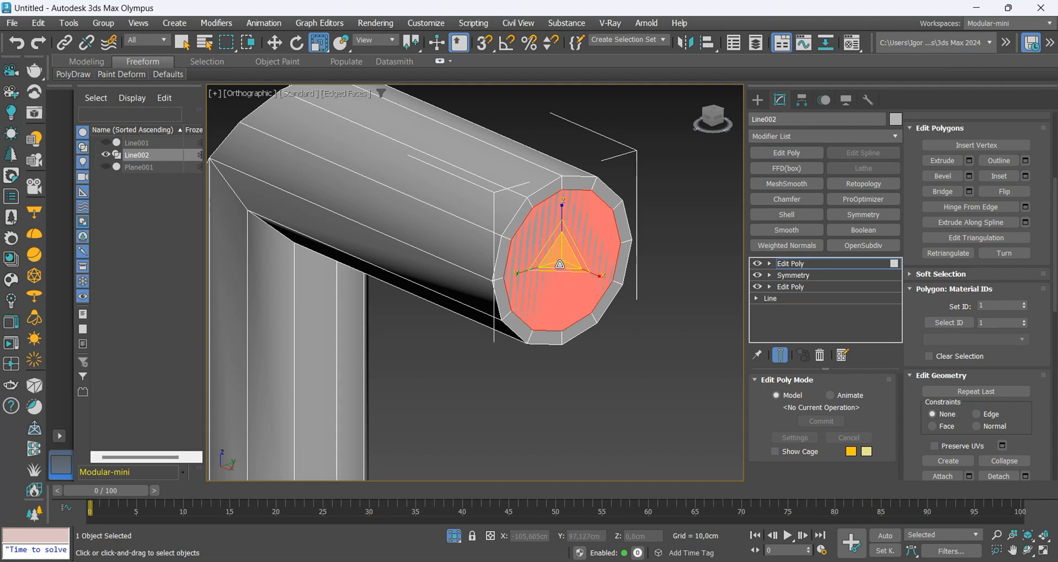
pyautogui.press('Delete')
pyautogui.keyDown('alt'); pyautogui.moveTo(568, 241); pyautogui.dragTo(535, 276, button='middle'); pyautogui.keyUp('alt')
pyautogui.press('4')
pyautogui.press('w')
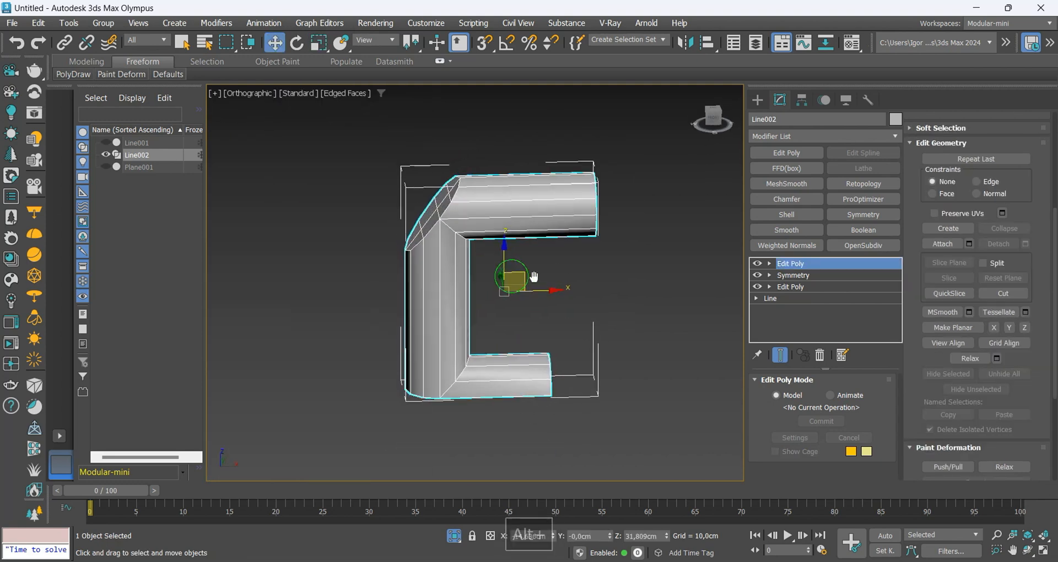
# Chamfer the full edge loop around the flat upper corner face by 0.598 cm.
pyautogui.press('2')
pyautogui.scroll(5, 468, 248)
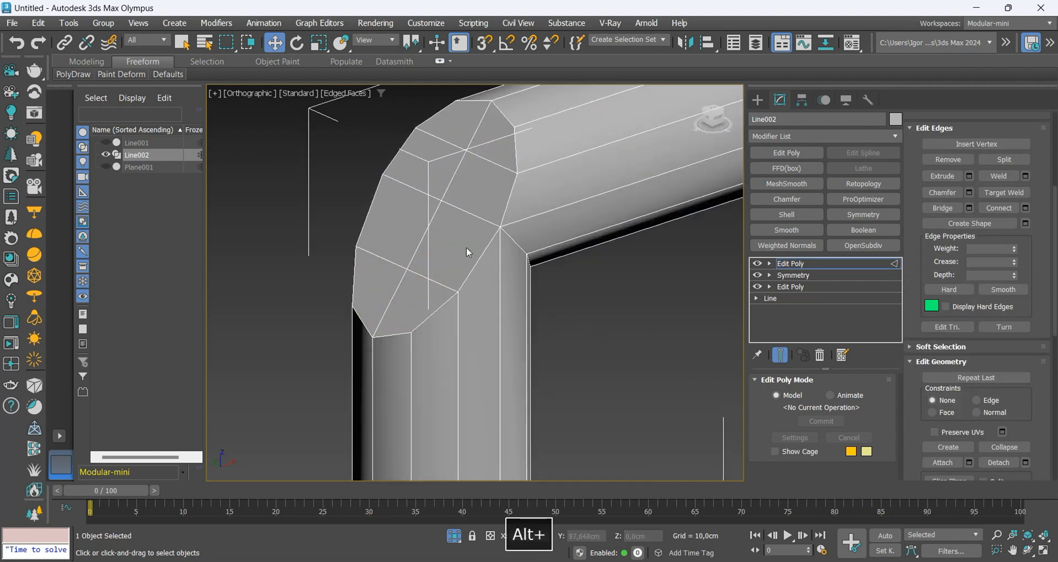
pyautogui.keyDown('ctrl'); pyautogui.click(514, 195); pyautogui.keyUp('ctrl')
pyautogui.keyDown('ctrl'); pyautogui.click(497, 113); pyautogui.keyUp('ctrl')
pyautogui.keyDown('alt'); pyautogui.moveTo(398, 333); pyautogui.dragTo(393, 258, button='middle'); pyautogui.keyUp('alt')
pyautogui.keyDown('alt'); pyautogui.moveTo(366, 219); pyautogui.dragTo(483, 282, button='middle'); pyautogui.keyUp('alt')
pyautogui.hotkey('ctrl', 'shift', 'c')
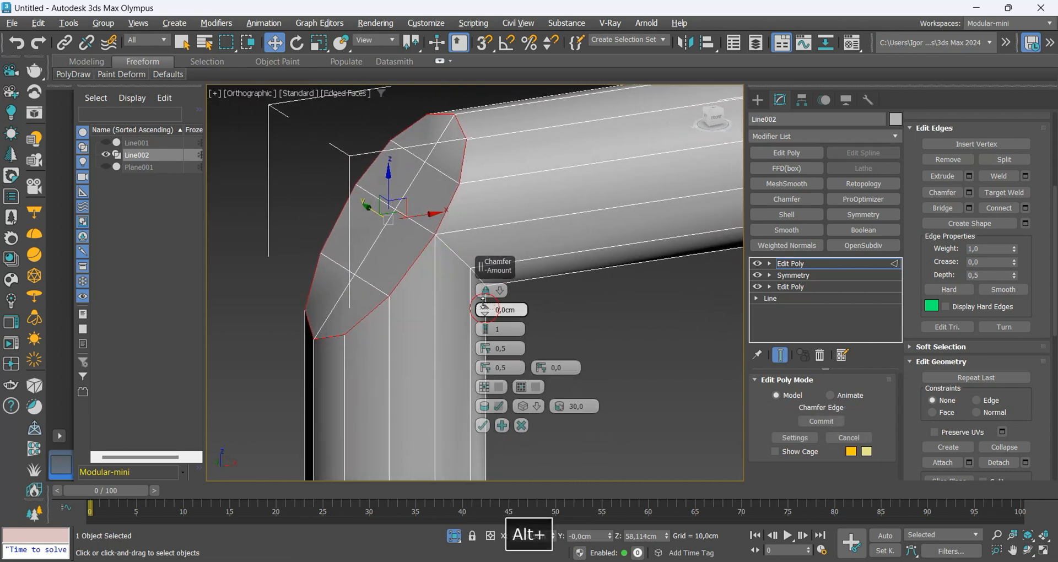
pyautogui.keyDown('alt'); pyautogui.moveTo(485, 310); pyautogui.dragTo(471, 250); pyautogui.keyUp('alt')
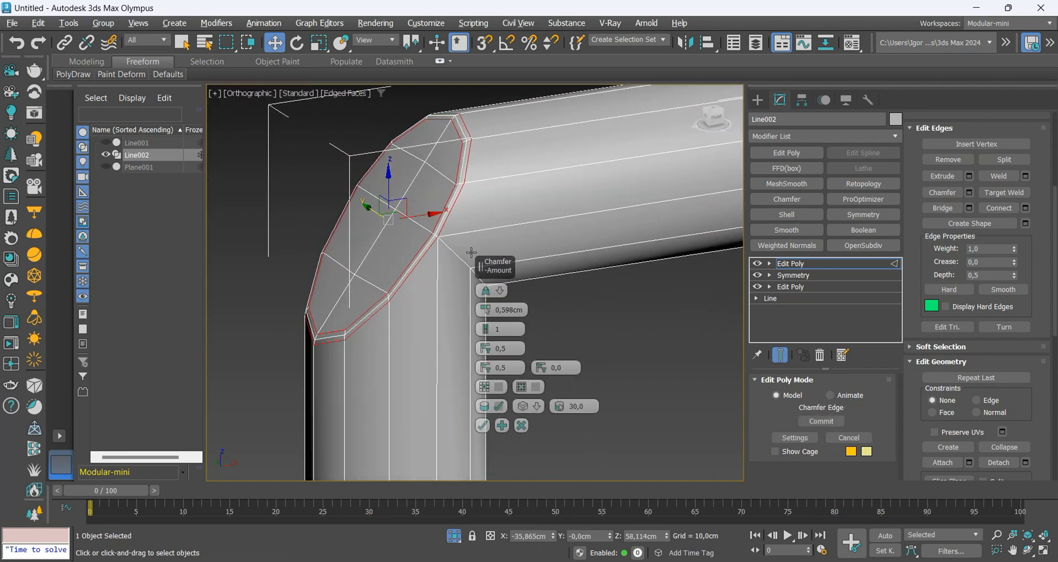
pyautogui.click(483, 425)
# Chamfer the edges outlining the lower arm's flat underside and its end cap by 0.598 cm.
pyautogui.scroll(-5, 463, 295)
pyautogui.keyDown('alt'); pyautogui.moveTo(463, 295); pyautogui.dragTo(422, 268, button='middle'); pyautogui.keyUp('alt')
pyautogui.scroll(5, 427, 330)
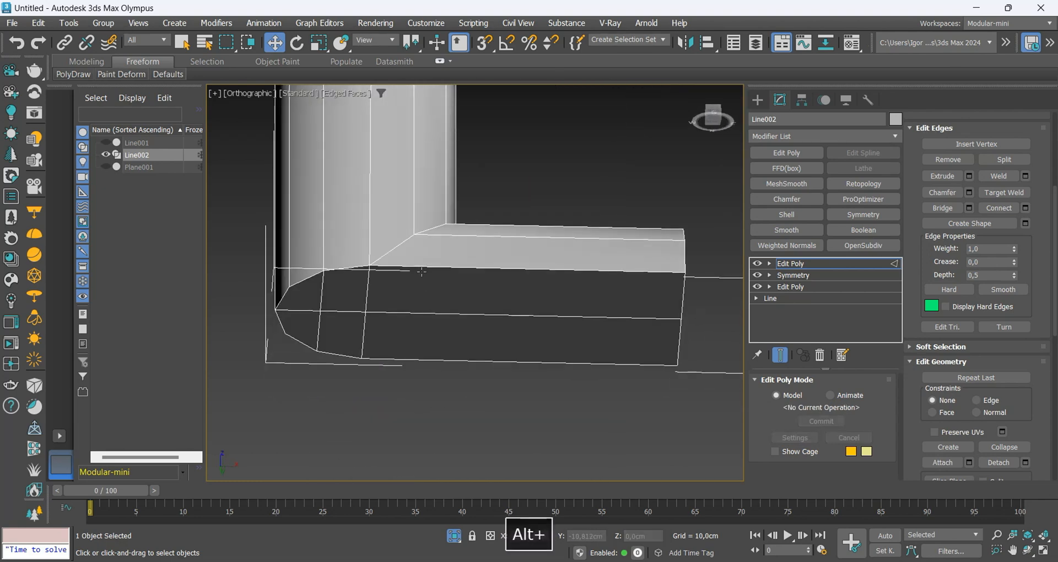
pyautogui.click(421, 268)
pyautogui.keyDown('ctrl'); pyautogui.click(420, 360); pyautogui.keyUp('ctrl')
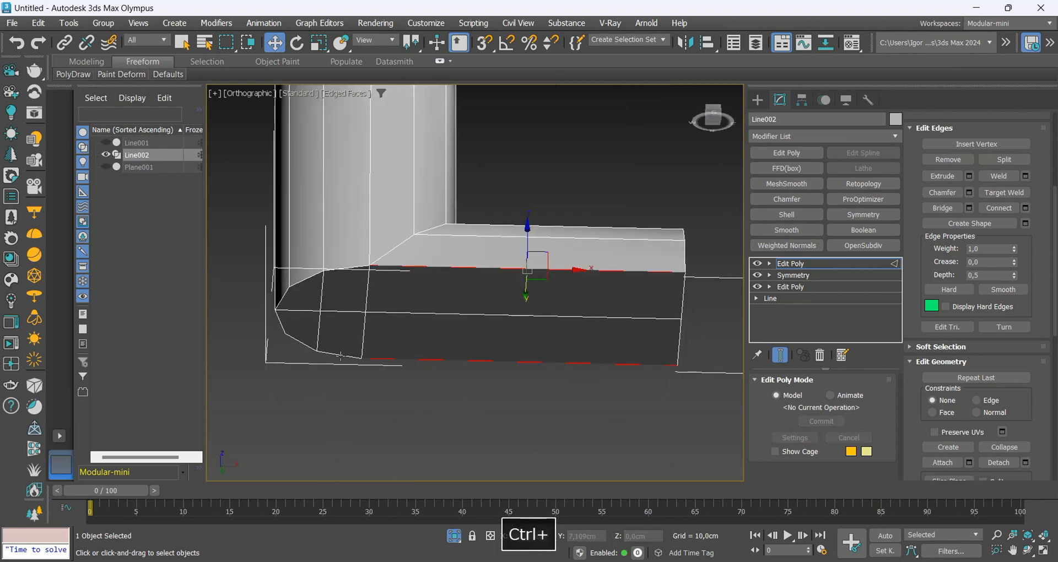
pyautogui.keyDown('ctrl'); pyautogui.click(296, 286); pyautogui.keyUp('ctrl')
pyautogui.keyDown('alt'); pyautogui.moveTo(681, 322); pyautogui.dragTo(617, 300, button='middle'); pyautogui.keyUp('alt')
pyautogui.keyDown('ctrl'); pyautogui.click(652, 285); pyautogui.keyUp('ctrl')
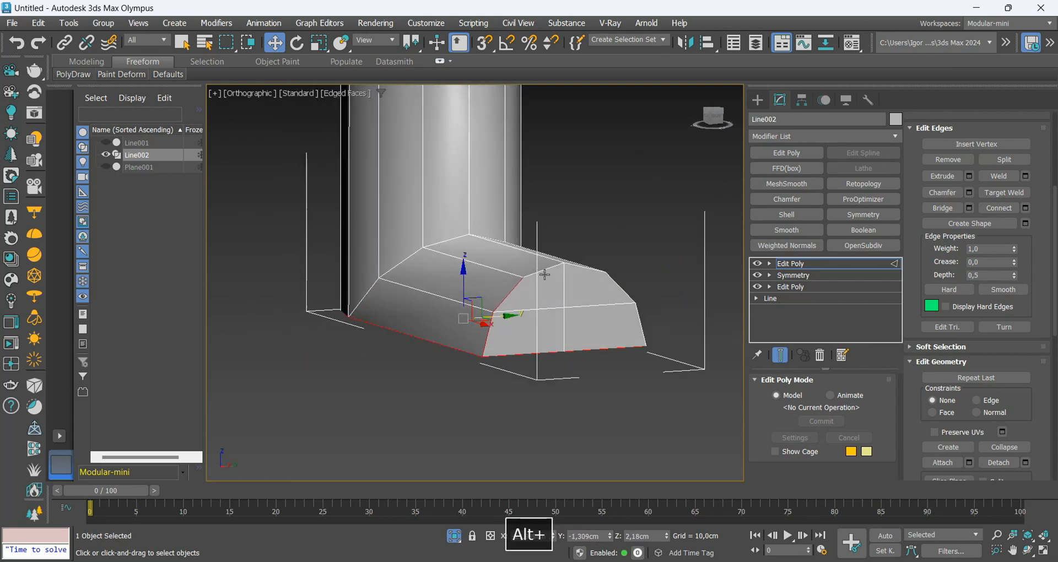
pyautogui.keyDown('ctrl'); pyautogui.click(546, 270); pyautogui.keyUp('ctrl')
pyautogui.keyDown('alt'); pyautogui.moveTo(578, 268); pyautogui.dragTo(553, 310, button='middle'); pyautogui.keyUp('alt')
pyautogui.keyDown('ctrl'); pyautogui.click(554, 309); pyautogui.keyUp('ctrl')
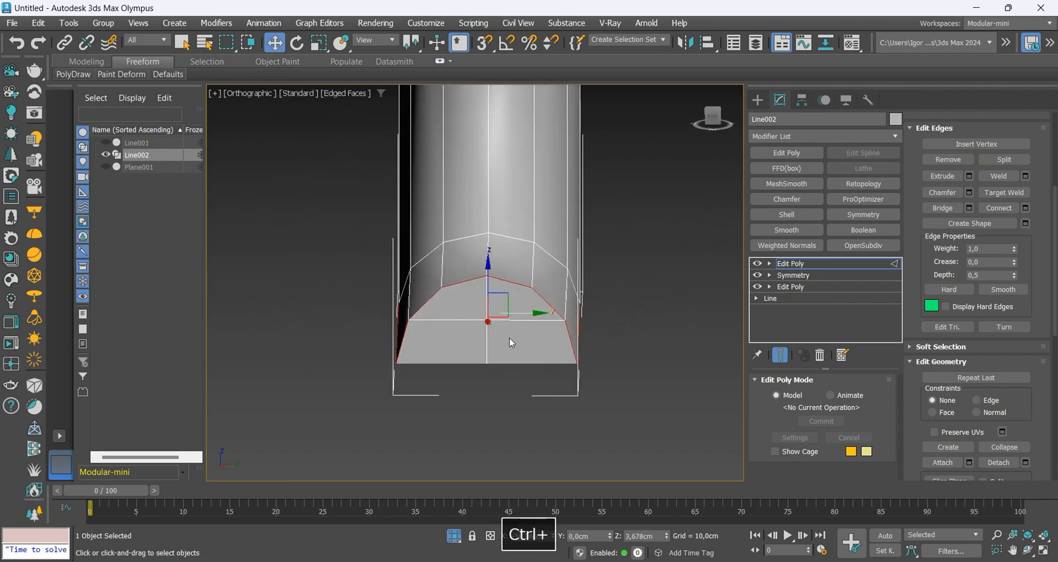
pyautogui.keyDown('alt'); pyautogui.moveTo(511, 342); pyautogui.dragTo(630, 341, button='middle'); pyautogui.keyUp('alt')
pyautogui.hotkey('ctrl', 'shift', 'c')
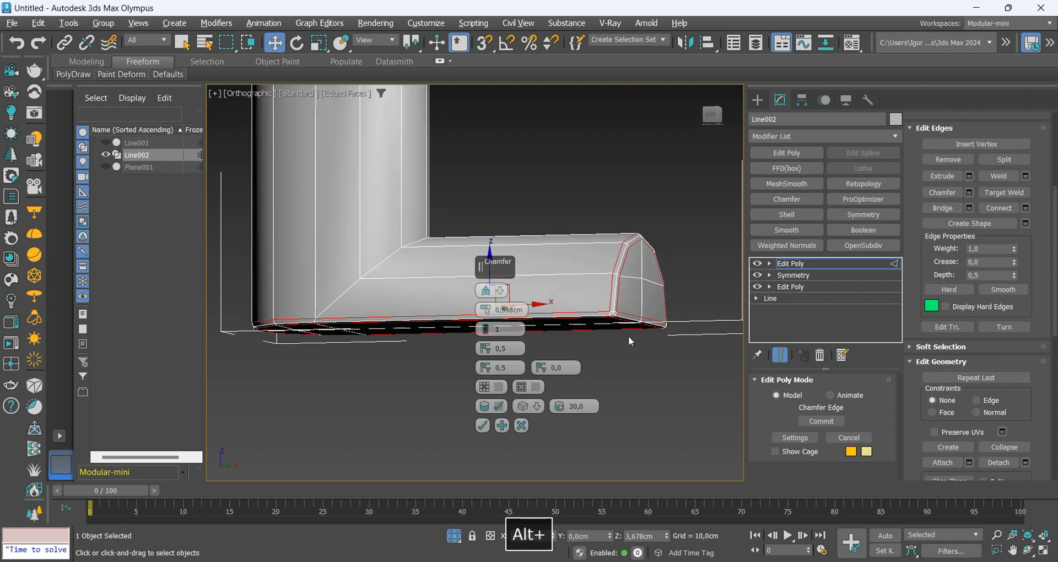
pyautogui.click(483, 426)
# Add support edge loops on both sides of the handle's lower corner, one across the lower arm and one across the grip.
pyautogui.keyDown('alt'); pyautogui.moveTo(497, 341); pyautogui.dragTo(515, 360, button='middle'); pyautogui.keyUp('alt')
pyautogui.scroll(3, 386, 307)
pyautogui.hotkey('alt', '1')
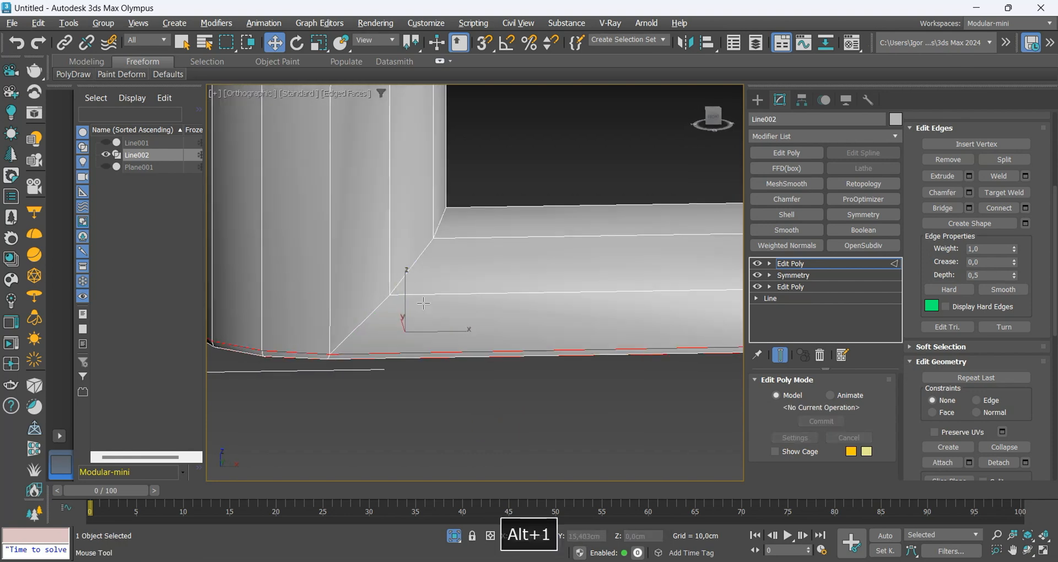
pyautogui.click(430, 293)
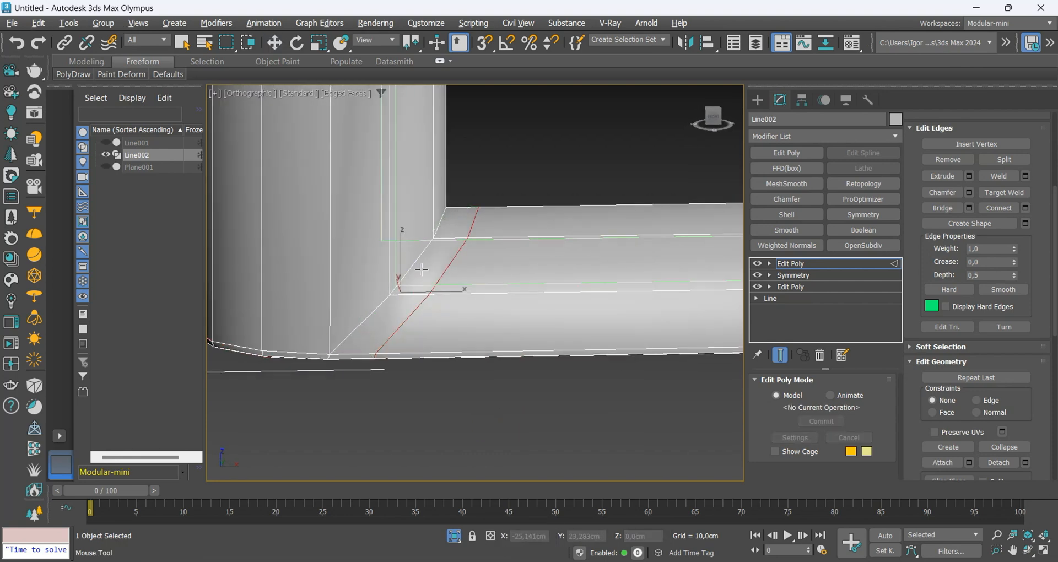
pyautogui.click(394, 244)
# Add a support edge loop across the lower arm close to its end cap.
pyautogui.scroll(-4, 397, 248)
pyautogui.hotkey('alt', '1')
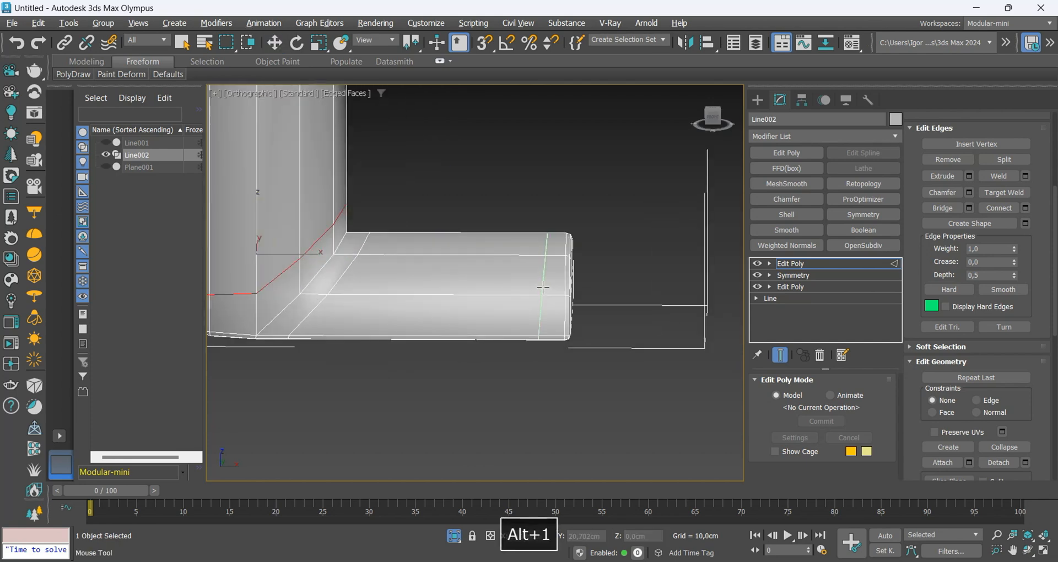
pyautogui.click(540, 286)
pyautogui.rightClick(538, 295)
pyautogui.scroll(-4, 526, 329)
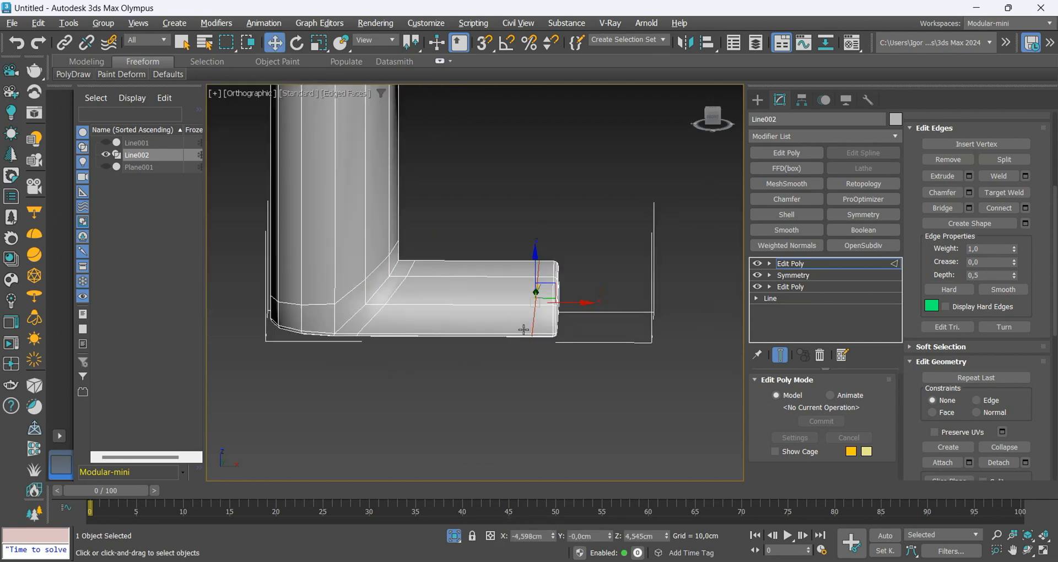
# Add support edge loops on both sides of the handle's upper corner, one across the grip and one across the upper arm.
pyautogui.moveTo(434, 215); pyautogui.dragTo(447, 248, button='middle')
pyautogui.scroll(2, 435, 225)
pyautogui.hotkey('alt', '1')
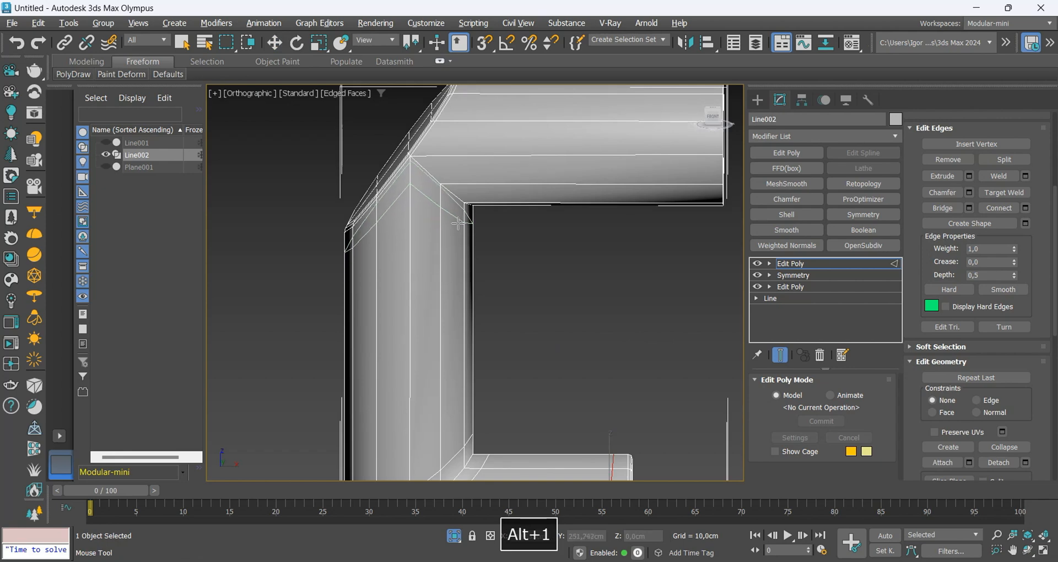
pyautogui.click(458, 224)
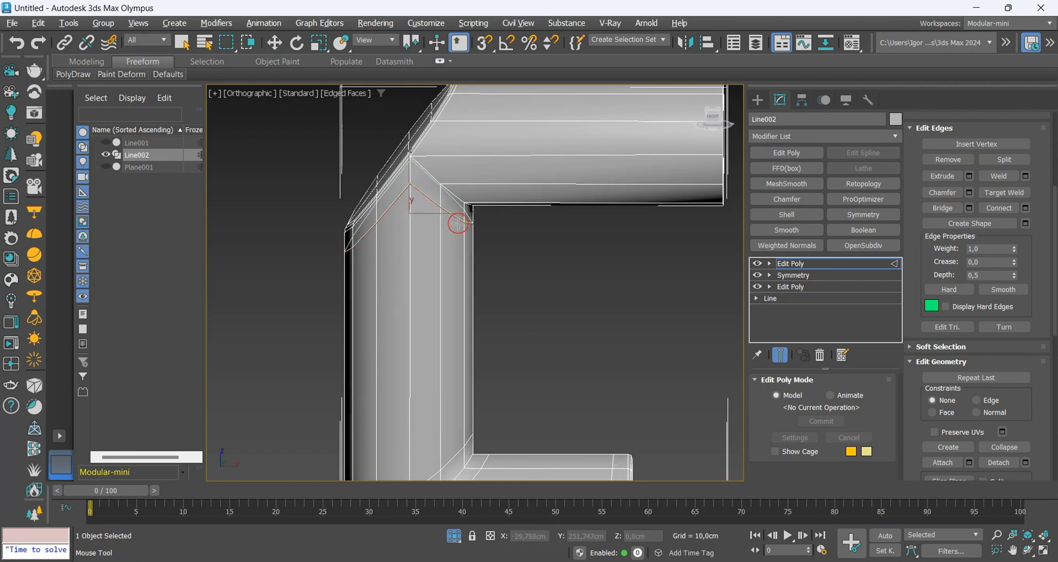
pyautogui.click(439, 157)
pyautogui.rightClick(498, 302)
pyautogui.moveTo(501, 394); pyautogui.dragTo(504, 358, button='middle')
pyautogui.keyDown('alt'); pyautogui.moveTo(504, 358); pyautogui.dragTo(483, 352, button='middle'); pyautogui.keyUp('alt')
# Add two edge loops across the middle of the vertical grip to even out its polygons.
pyautogui.hotkey('alt', '1')
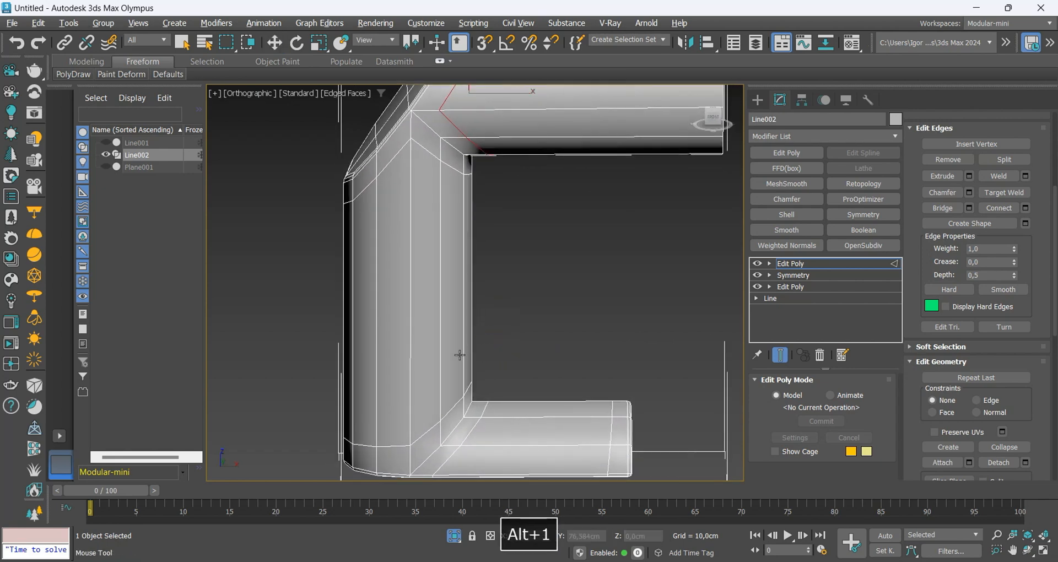
pyautogui.click(456, 324)
pyautogui.click(448, 249)
pyautogui.rightClick(491, 248)
pyautogui.scroll(-3, 582, 246)
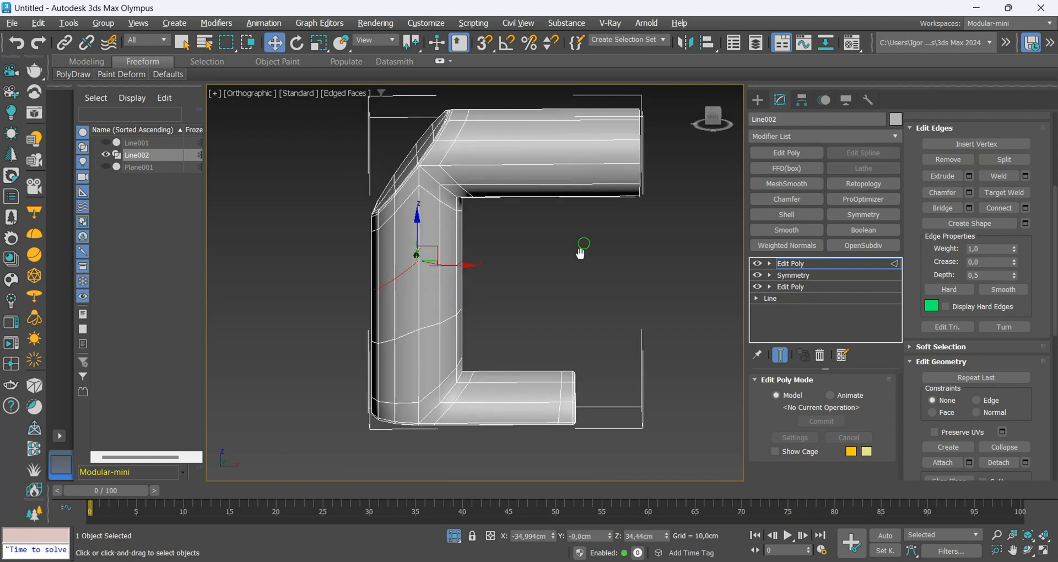
# Add a support edge loop around the upper arm just behind its open end rim.
pyautogui.moveTo(582, 245); pyautogui.dragTo(540, 325, button='middle')
pyautogui.keyDown('alt'); pyautogui.moveTo(540, 325); pyautogui.dragTo(532, 331, button='middle'); pyautogui.keyUp('alt')
pyautogui.scroll(4, 570, 223)
pyautogui.hotkey('alt', '1')
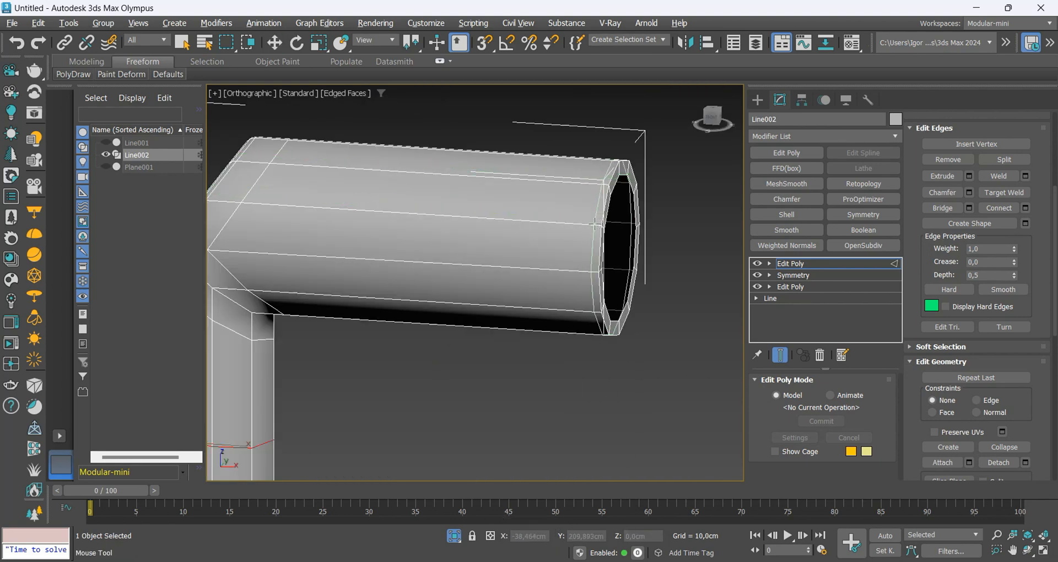
pyautogui.click(595, 223)
pyautogui.rightClick(492, 227)
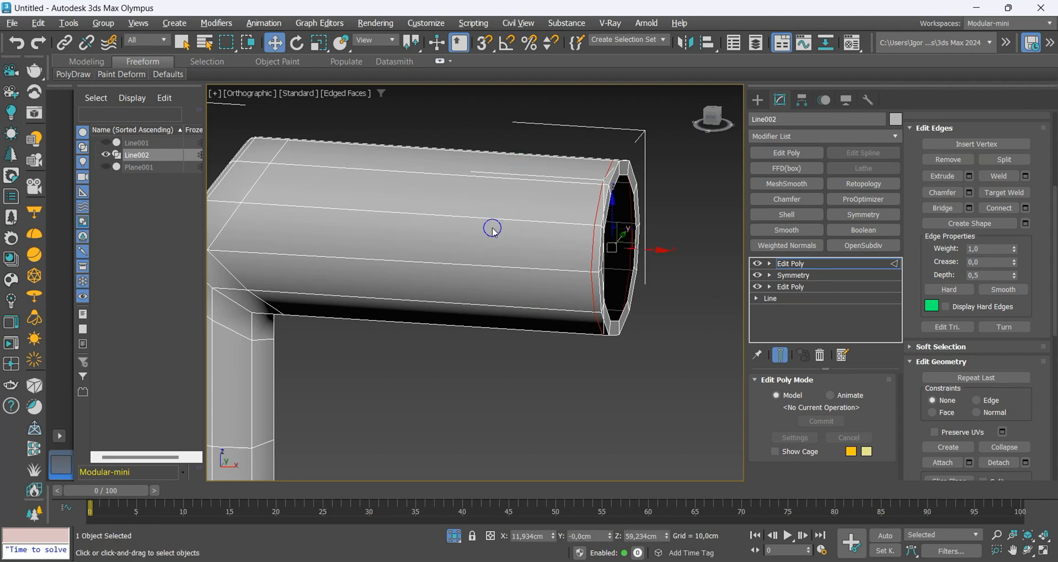
pyautogui.scroll(-3, 492, 228)
# Leave edge editing and apply an OpenSubdiv modifier with 2 iterations to the handle.
pyautogui.keyDown('alt'); pyautogui.moveTo(448, 312); pyautogui.dragTo(477, 327, button='middle'); pyautogui.keyUp('alt')
pyautogui.scroll(-3, 477, 328)
pyautogui.moveTo(478, 329); pyautogui.dragTo(487, 269, button='middle')
pyautogui.press('2')
pyautogui.moveTo(465, 363); pyautogui.dragTo(467, 301, button='middle')
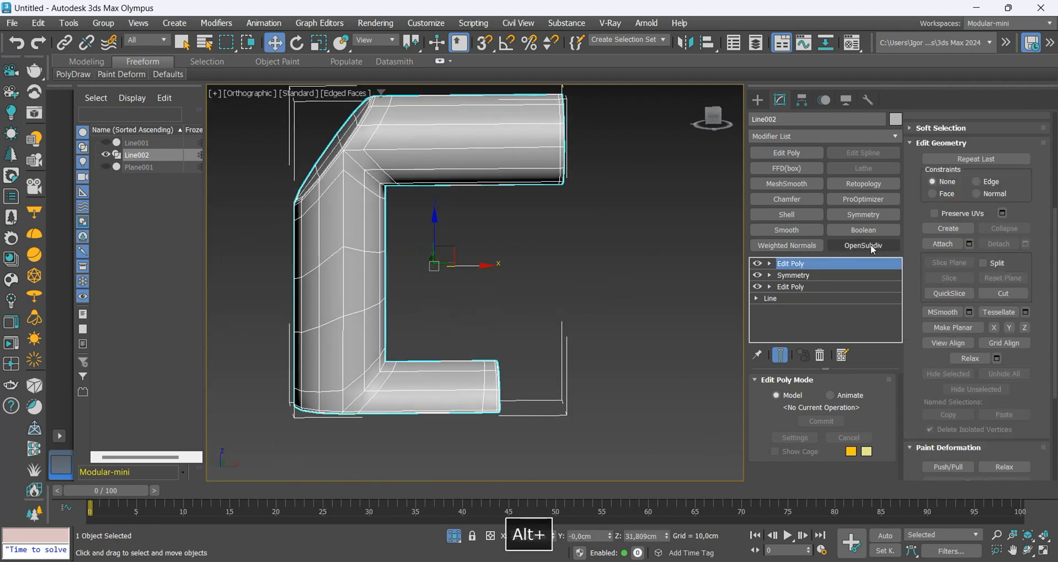
pyautogui.click(863, 245)
pyautogui.click(871, 400)
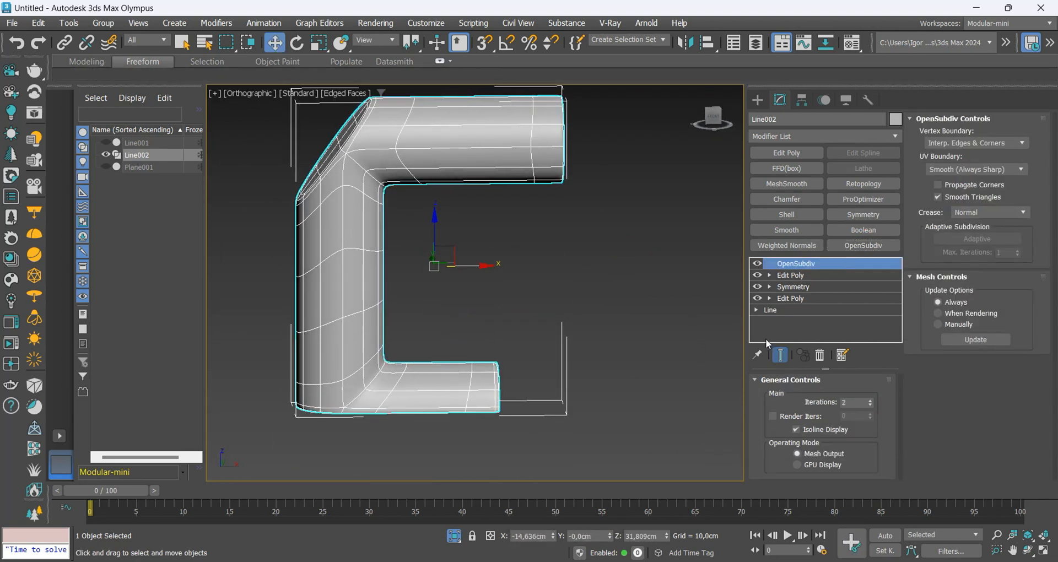
# Change the handle's object color to black, deselect it and turn off the edged-faces display.
pyautogui.click(894, 119)
pyautogui.click(604, 360)
pyautogui.click(622, 396)
pyautogui.press('F4')
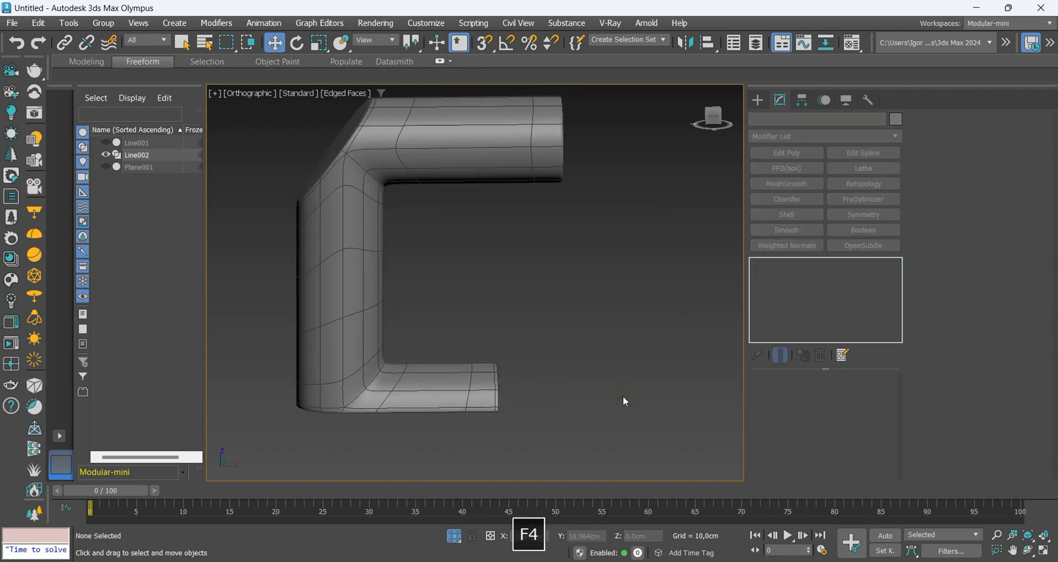
# Exit isolation in the Front view and make the handle see-through to compare its upper corner with the reference image.
pyautogui.press('f')
pyautogui.press('z')
pyautogui.hotkey('alt', 'q')
pyautogui.click(507, 355)
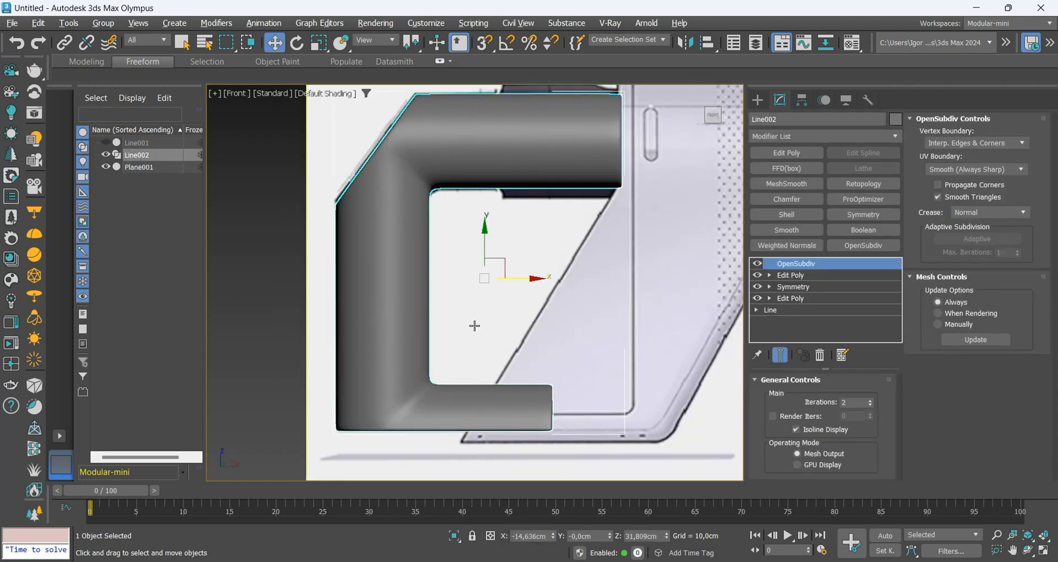
pyautogui.hotkey('alt', 'x')
pyautogui.moveTo(526, 317); pyautogui.dragTo(525, 309, button='middle')
pyautogui.press('F4')
pyautogui.press('F4')
pyautogui.scroll(4, 443, 160)
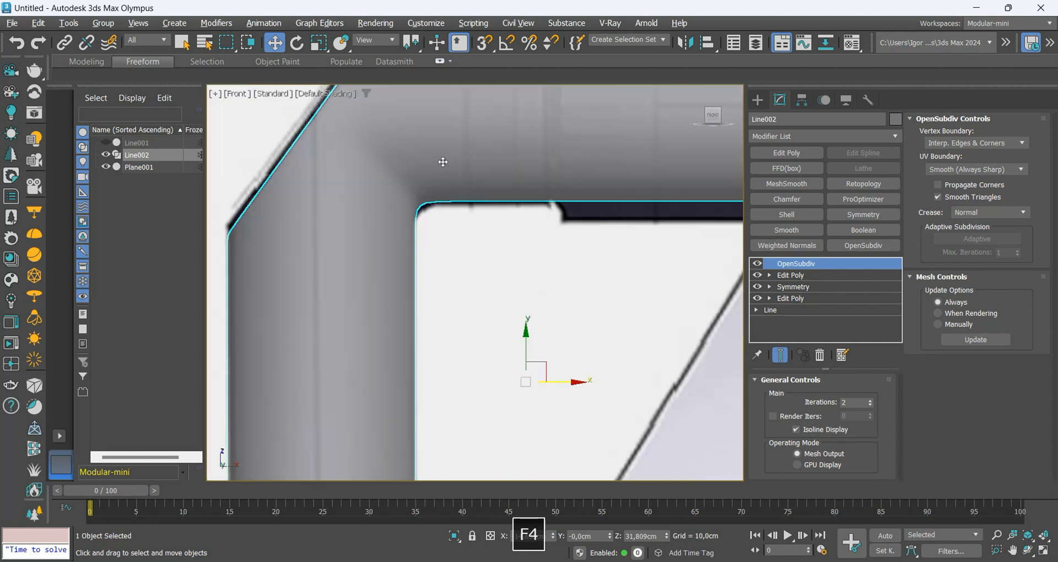
pyautogui.moveTo(517, 230); pyautogui.dragTo(512, 276, button='middle')
# Turn off the OpenSubdiv result in the stack and display the handle with edged faces.
pyautogui.scroll(-2, 442, 254)
pyautogui.click(758, 263)
pyautogui.press('F3')
pyautogui.press('F4')
pyautogui.scroll(3, 425, 236)
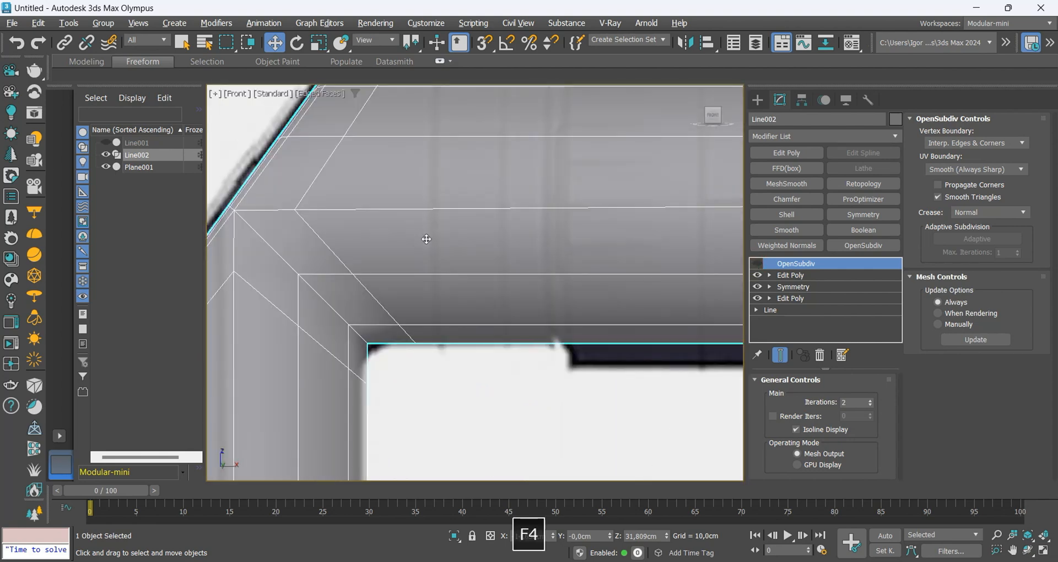
pyautogui.scroll(-2, 437, 265)
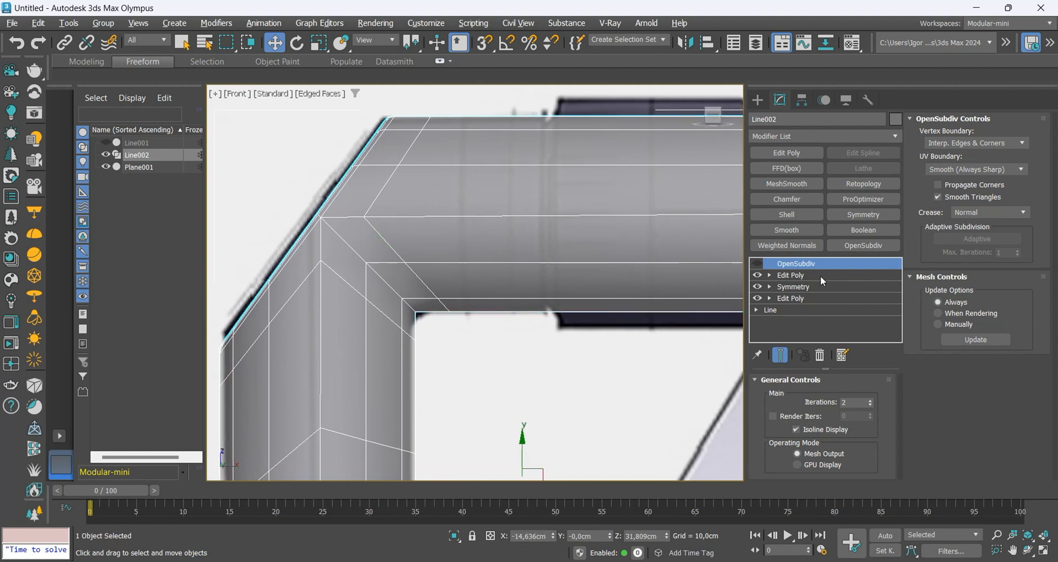
# Slide the support loops on both sides of the upper corner closer to it in the upper Edit Poly, using the Edge constraint.
pyautogui.click(821, 277)
pyautogui.press('2')
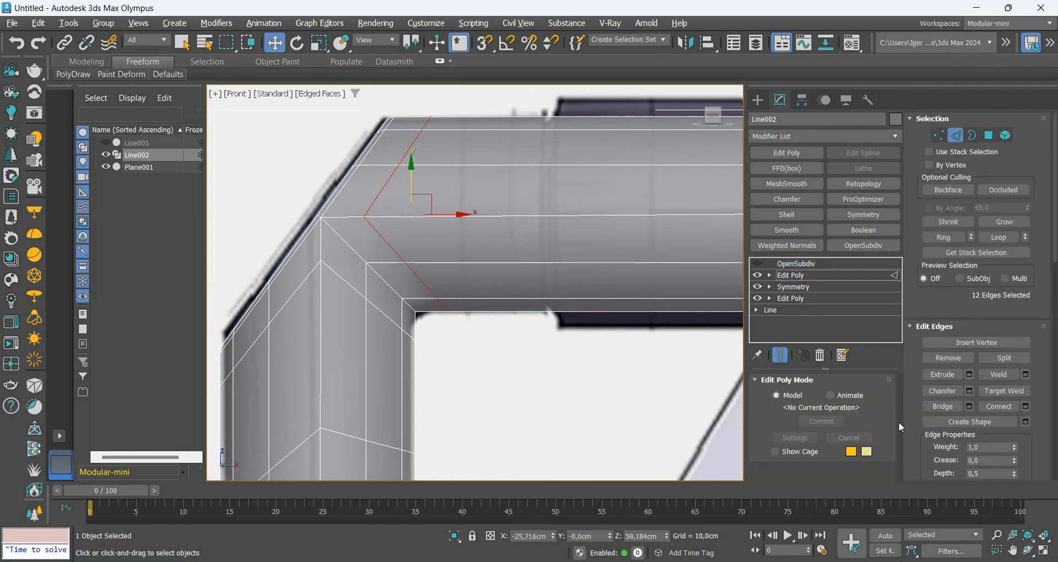
pyautogui.scroll(-3, 1014, 394)
pyautogui.scroll(-5, 1031, 358)
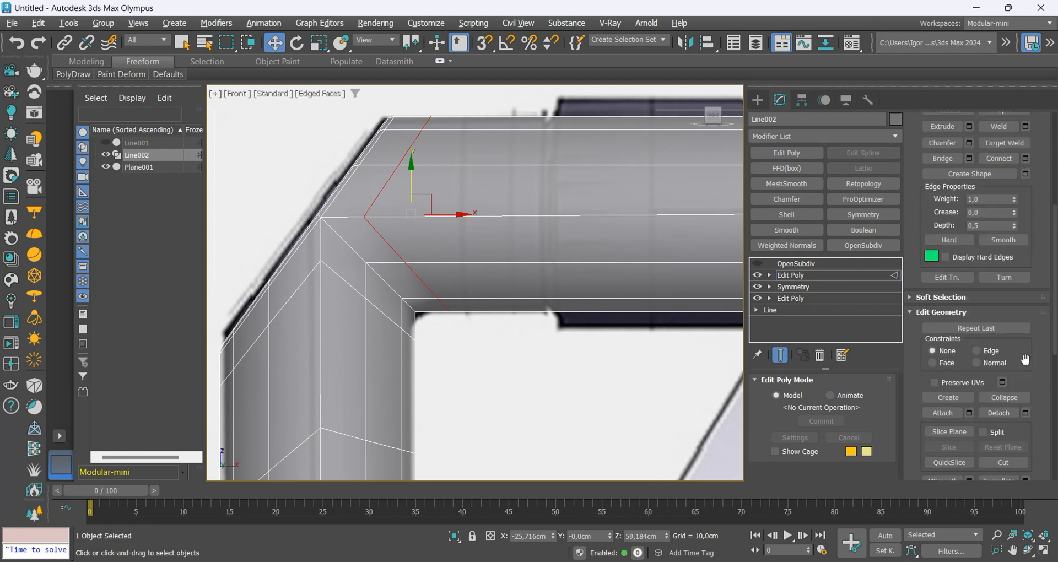
pyautogui.moveTo(456, 215); pyautogui.dragTo(437, 221)
pyautogui.moveTo(369, 292); pyautogui.dragTo(369, 289)
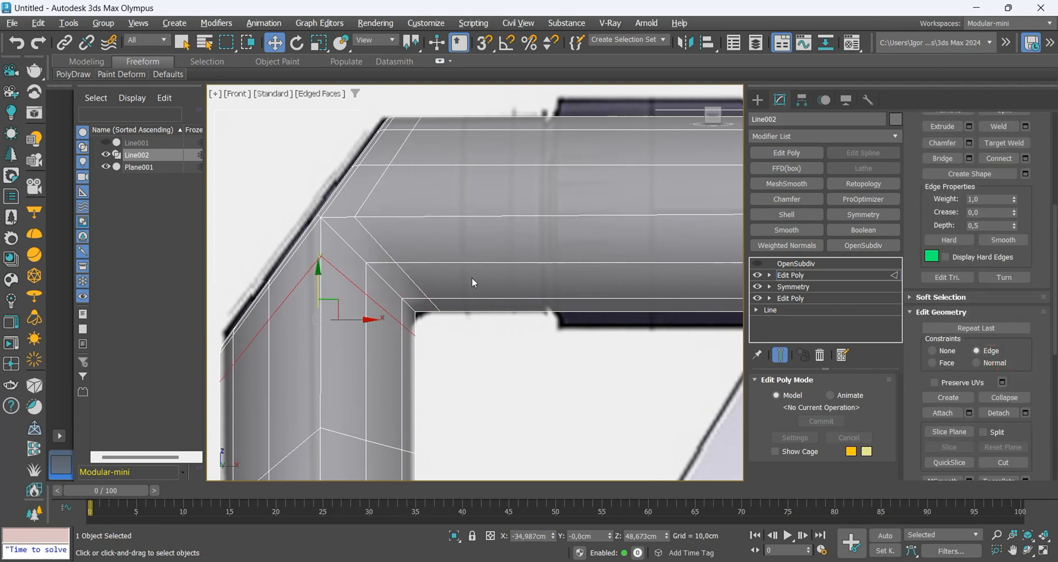
# Cut three vertical slices across the upper arm with QuickSlice, following the seam lines in the reference image.
pyautogui.moveTo(514, 265); pyautogui.dragTo(490, 284, button='middle')
pyautogui.scroll(-3, 978, 376)
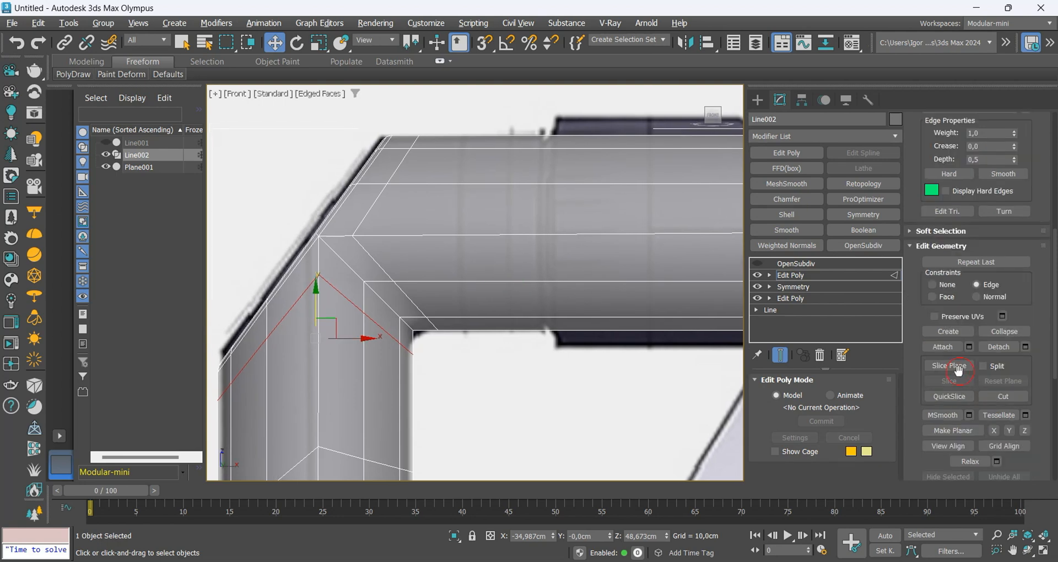
pyautogui.click(949, 396)
pyautogui.moveTo(475, 351); pyautogui.dragTo(480, 354, button='middle')
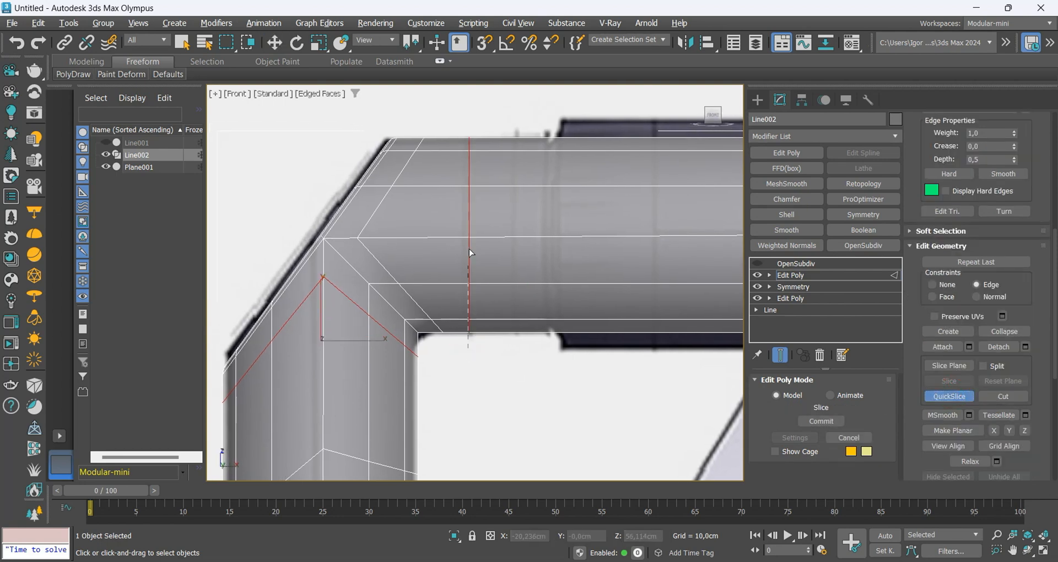
pyautogui.click(518, 342)
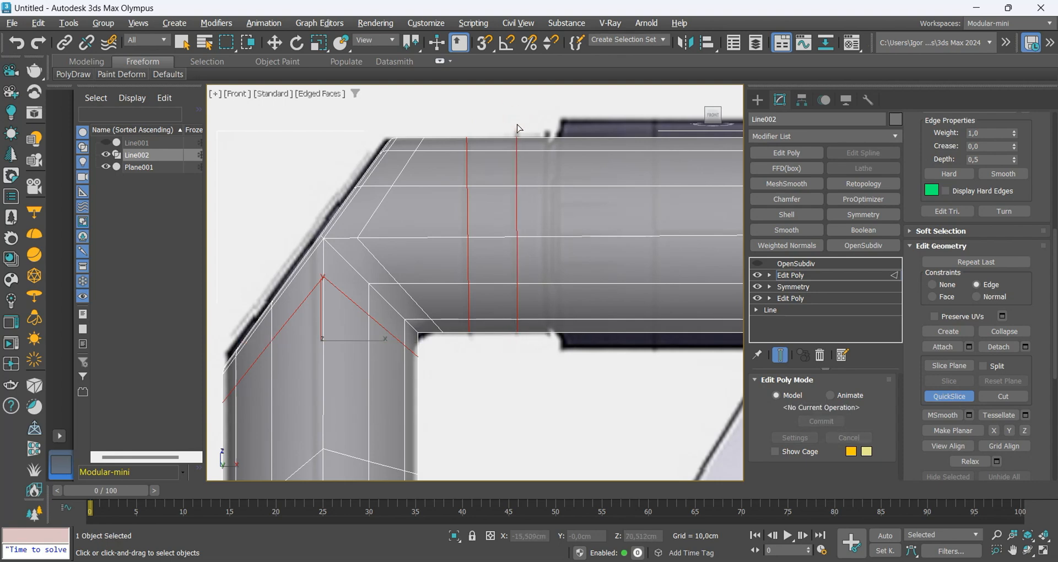
pyautogui.click(554, 367)
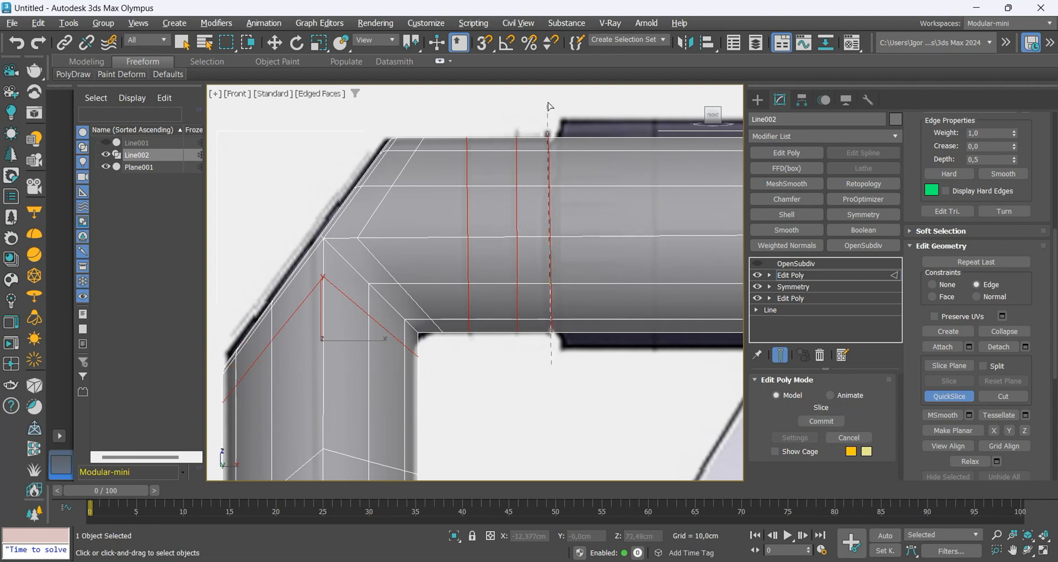
pyautogui.scroll(-2, 544, 163)
pyautogui.moveTo(613, 227); pyautogui.dragTo(598, 170, button='middle')
pyautogui.click(525, 286)
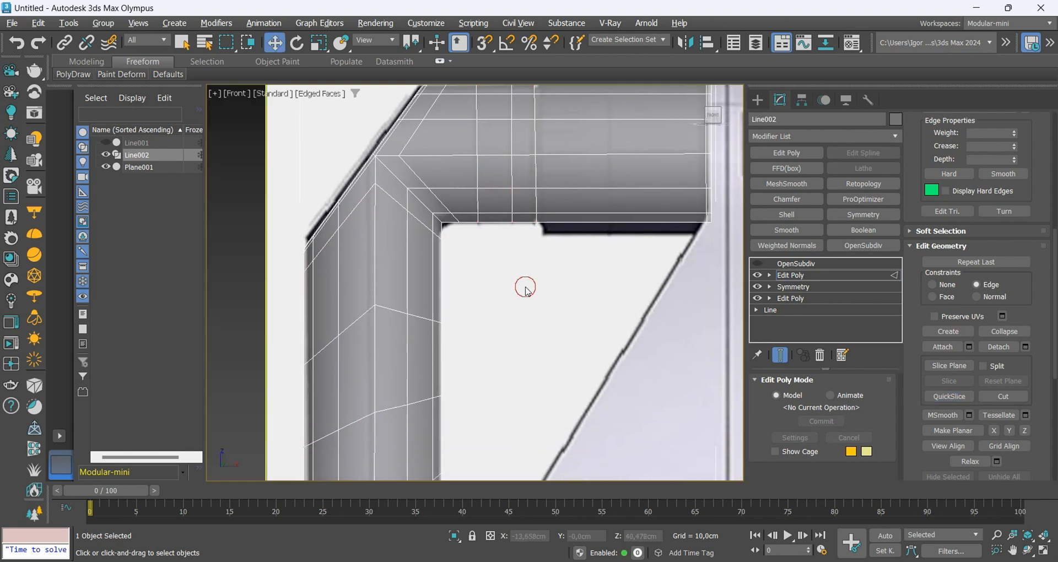
# Select the sliced edge loops across the upper arm one at a time and make each planar along X.
pyautogui.moveTo(477, 144); pyautogui.dragTo(480, 222, button='middle')
pyautogui.scroll(4, 479, 222)
pyautogui.doubleClick(479, 209)
pyautogui.scroll(-2, 1000, 386)
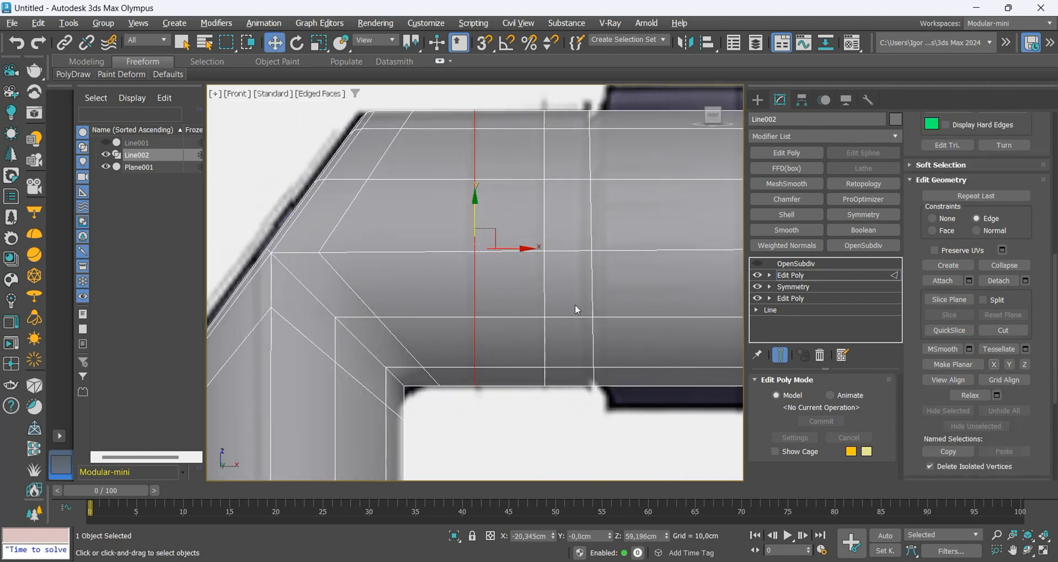
pyautogui.doubleClick(545, 298)
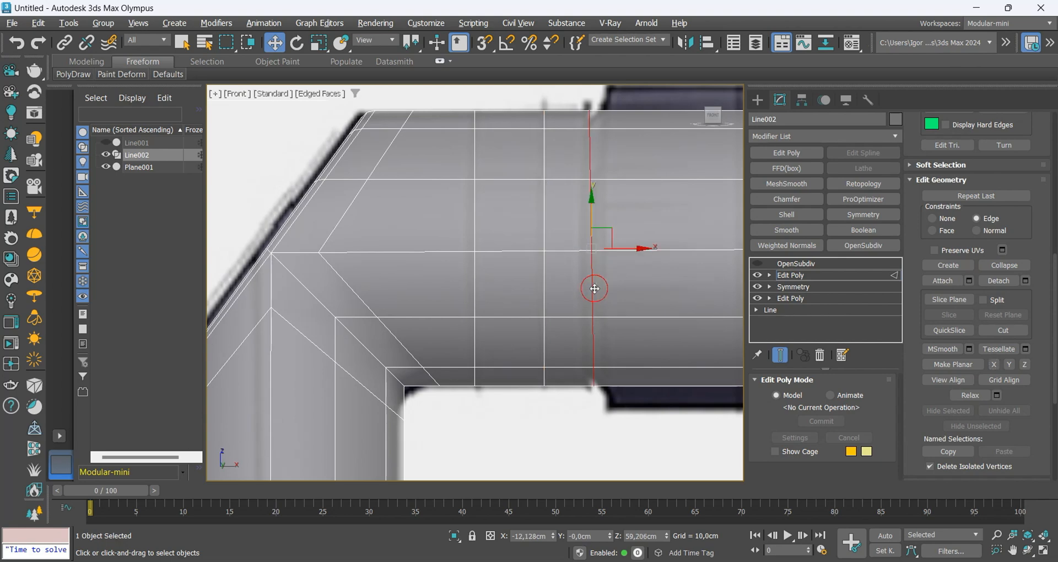
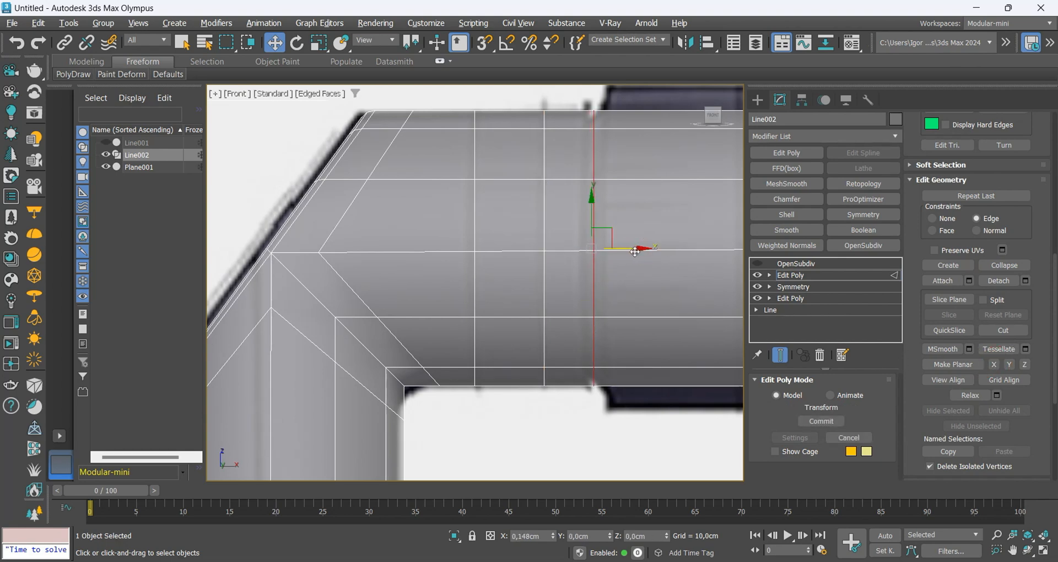
# Chamfer the selected edge loop at the right seam of the upper arm by 0.598 cm.
pyautogui.hotkey('ctrl', 'shift', 'c')
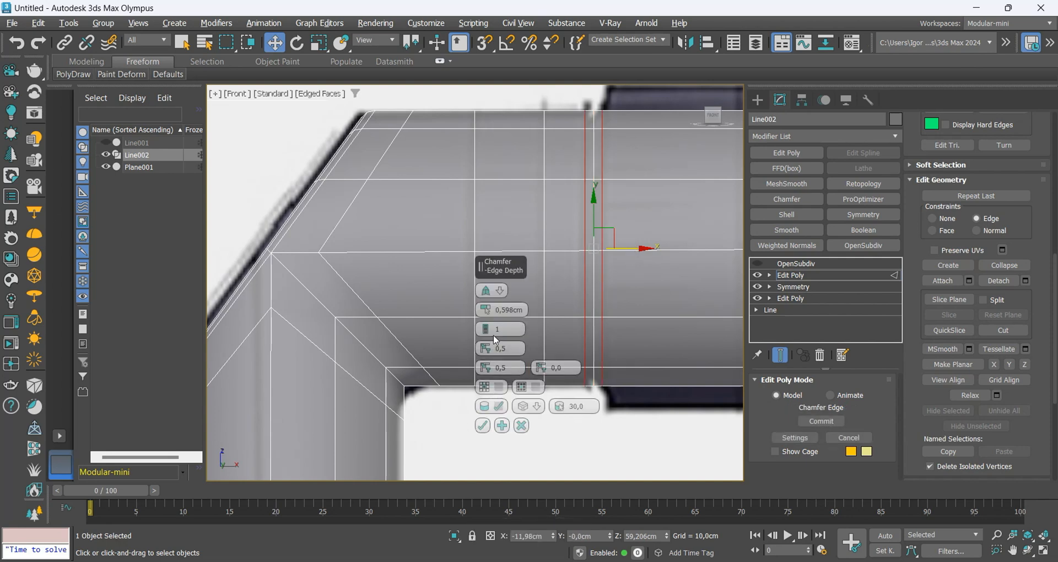
pyautogui.moveTo(487, 336); pyautogui.dragTo(486, 412)
pyautogui.click(483, 426)
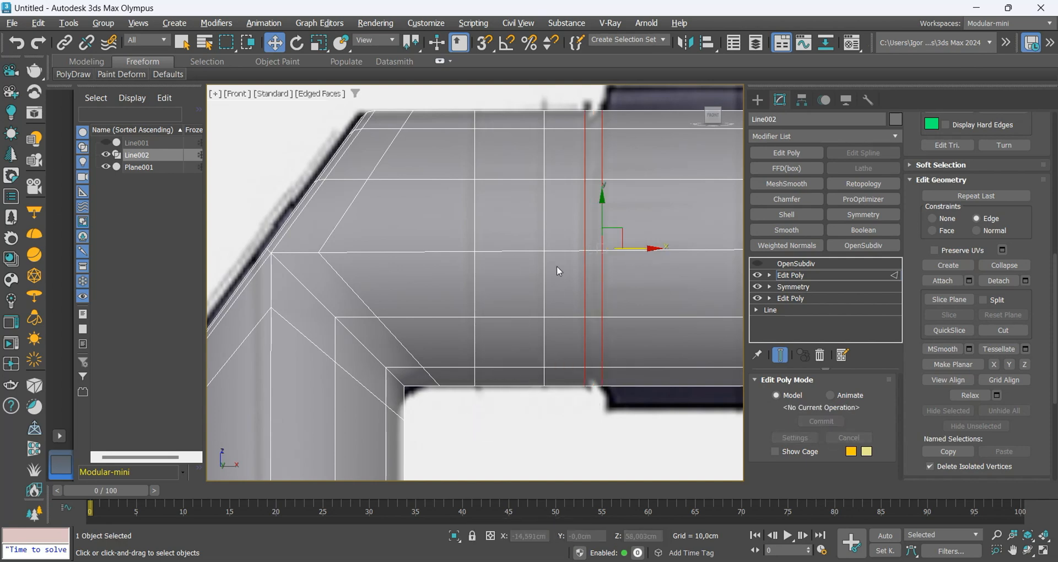
# Add an edge loop midway along the upper arm's end section with SwiftLoop, and make the arm's end loop planar along X.
pyautogui.scroll(-5, 557, 266)
pyautogui.scroll(2, 561, 256)
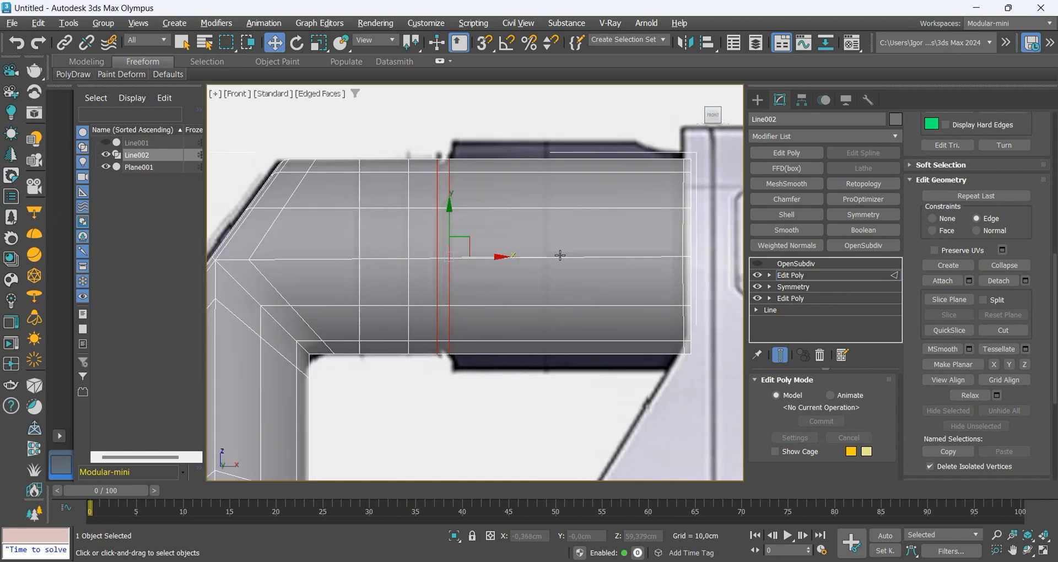
pyautogui.hotkey('alt', '1')
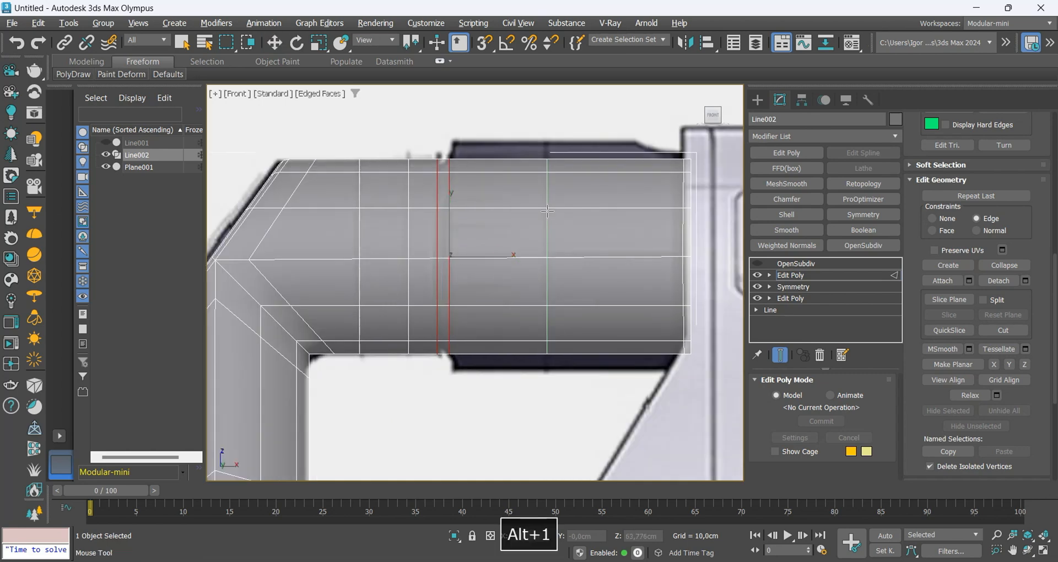
pyautogui.rightClick(547, 209)
pyautogui.moveTo(594, 260); pyautogui.dragTo(590, 259, button='middle')
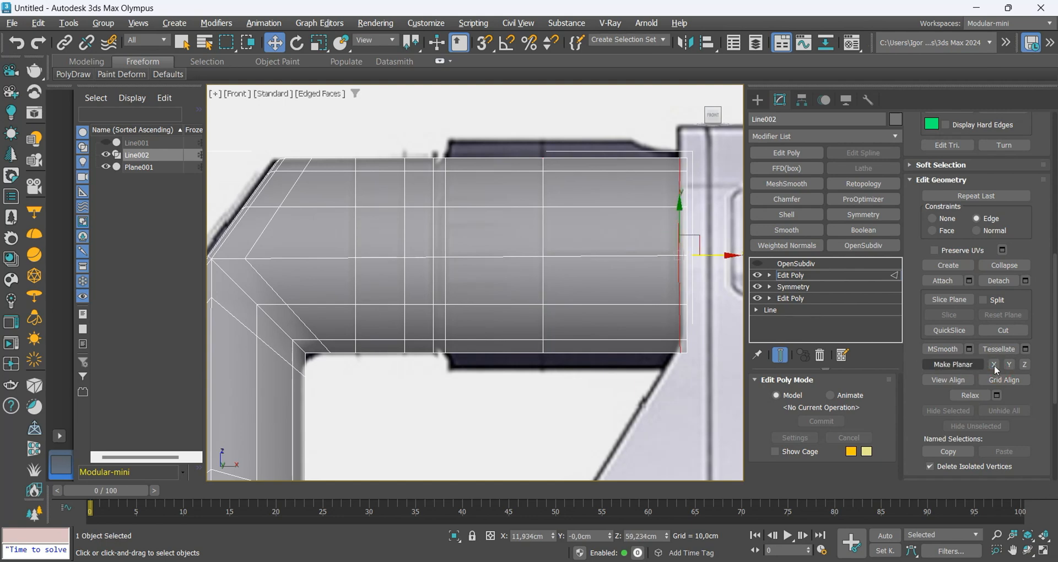
pyautogui.press('F3')
pyautogui.press('F3')
# Bevel all polygons of the arm's end section outward by 1.759 cm using Local Normals.
pyautogui.press('4')
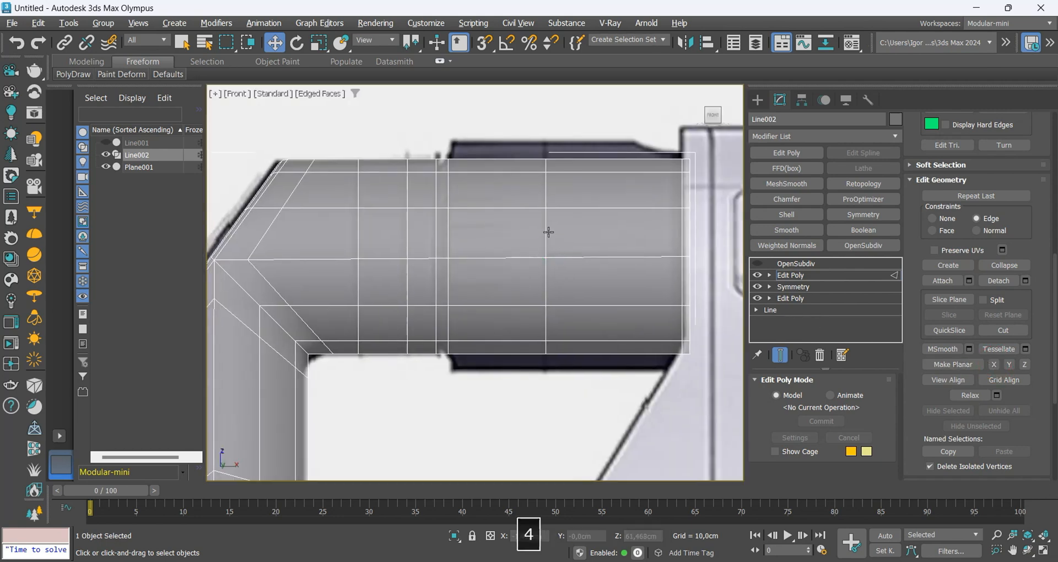
pyautogui.click(583, 195)
pyautogui.scroll(4, 683, 161)
pyautogui.scroll(-4, 684, 161)
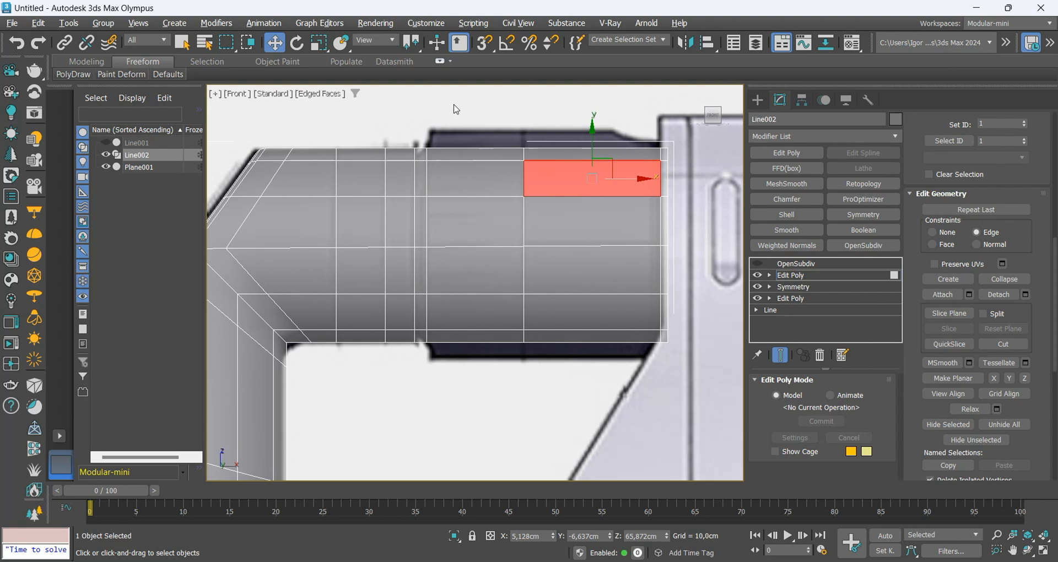
pyautogui.moveTo(665, 404); pyautogui.dragTo(666, 405)
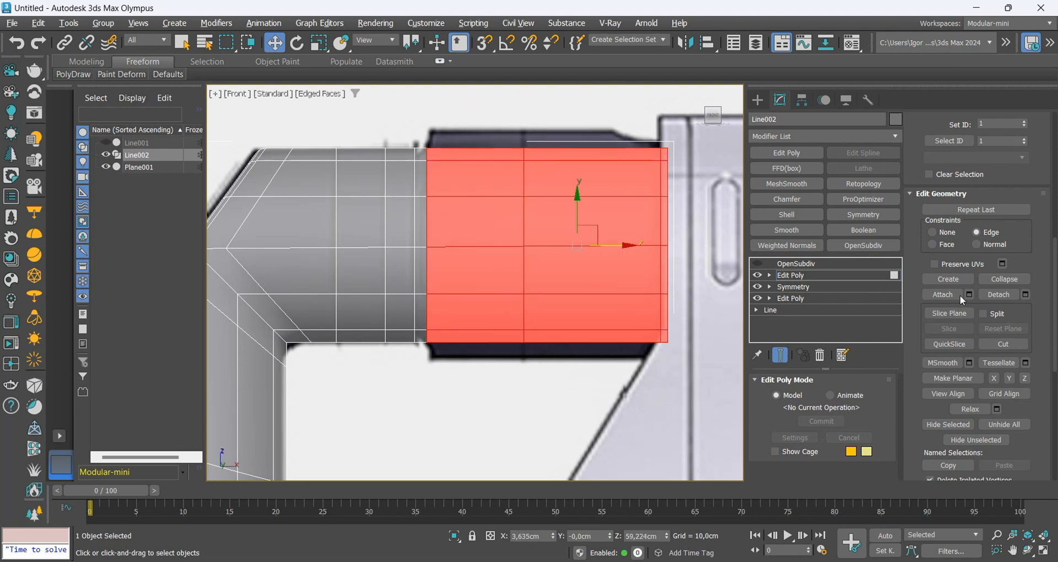
pyautogui.scroll(5, 960, 296)
pyautogui.click(971, 342)
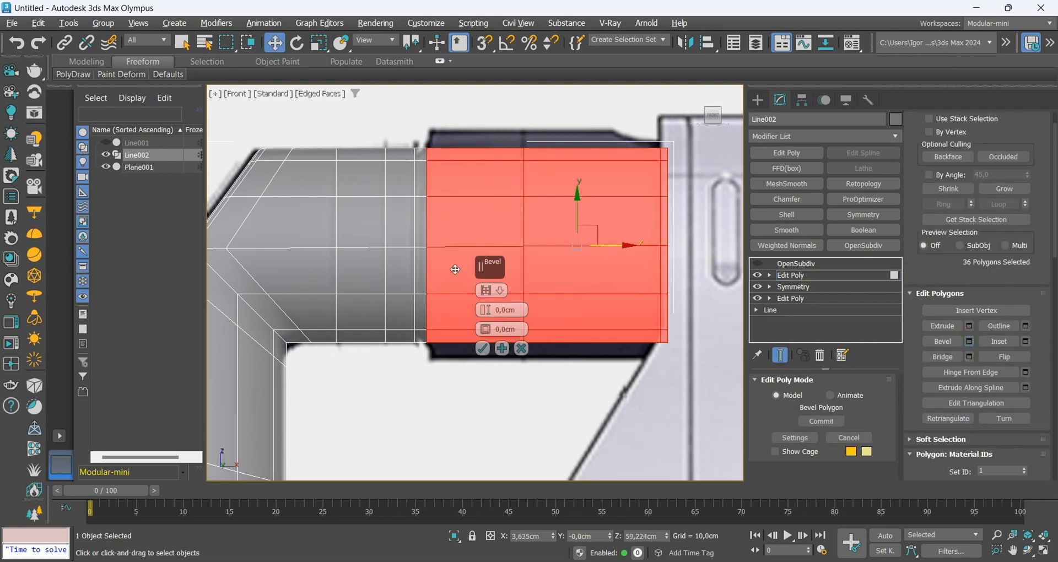
pyautogui.moveTo(513, 331); pyautogui.dragTo(501, 319, button='middle')
pyautogui.moveTo(487, 319); pyautogui.dragTo(482, 292)
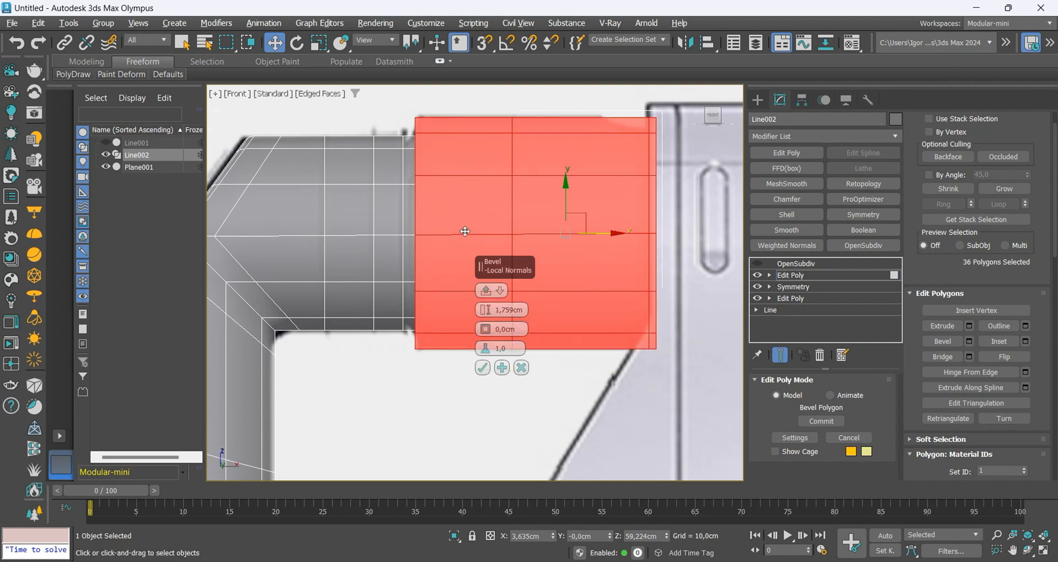
pyautogui.keyDown('alt'); pyautogui.moveTo(465, 231); pyautogui.dragTo(492, 247, button='middle'); pyautogui.keyUp('alt')
pyautogui.scroll(3, 490, 247)
# Try a -0.35 cm outline on the bevel, reset the outline to zero and accept the bevel.
pyautogui.moveTo(486, 329); pyautogui.dragTo(487, 333)
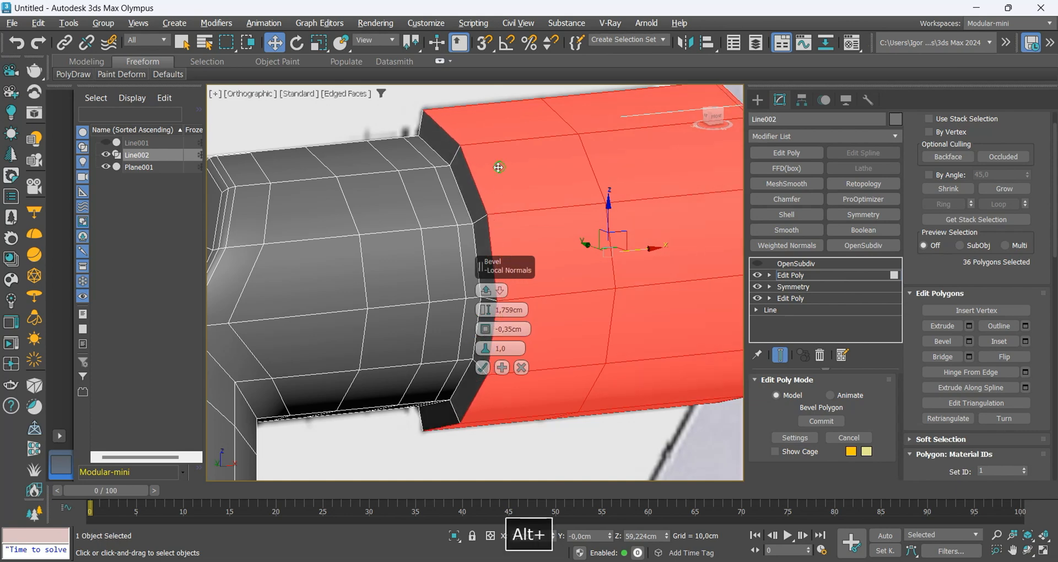
pyautogui.press('f')
pyautogui.press('z')
pyautogui.hotkey('alt', 'x')
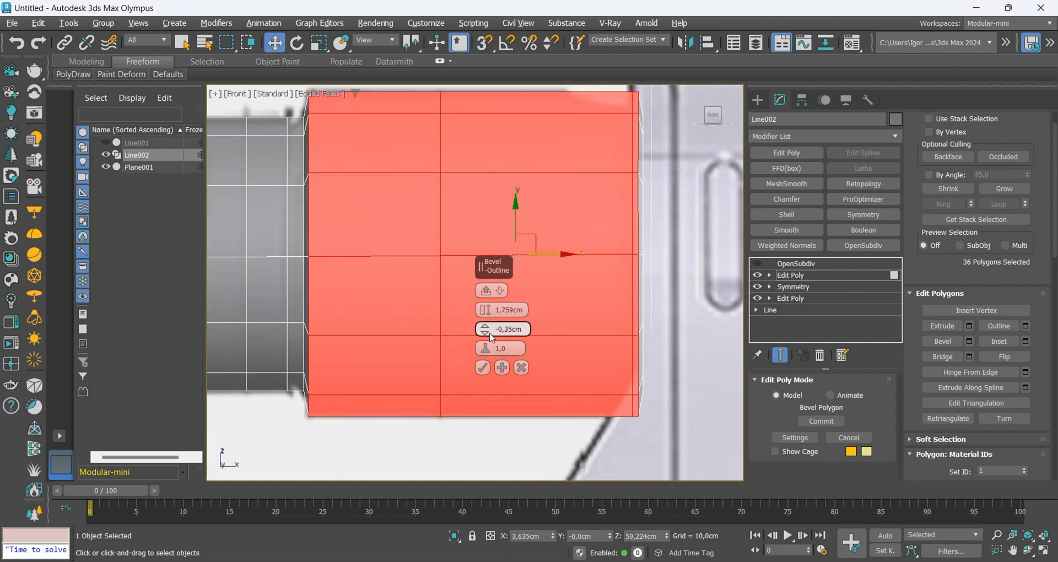
pyautogui.rightClick(491, 332)
pyautogui.click(481, 369)
# Remove the edge loop at the base of the raised section so its shoulder slopes down to the neighbouring seam loop.
pyautogui.keyDown('alt'); pyautogui.moveTo(481, 368); pyautogui.dragTo(444, 234, button='middle'); pyautogui.keyUp('alt')
pyautogui.press('2')
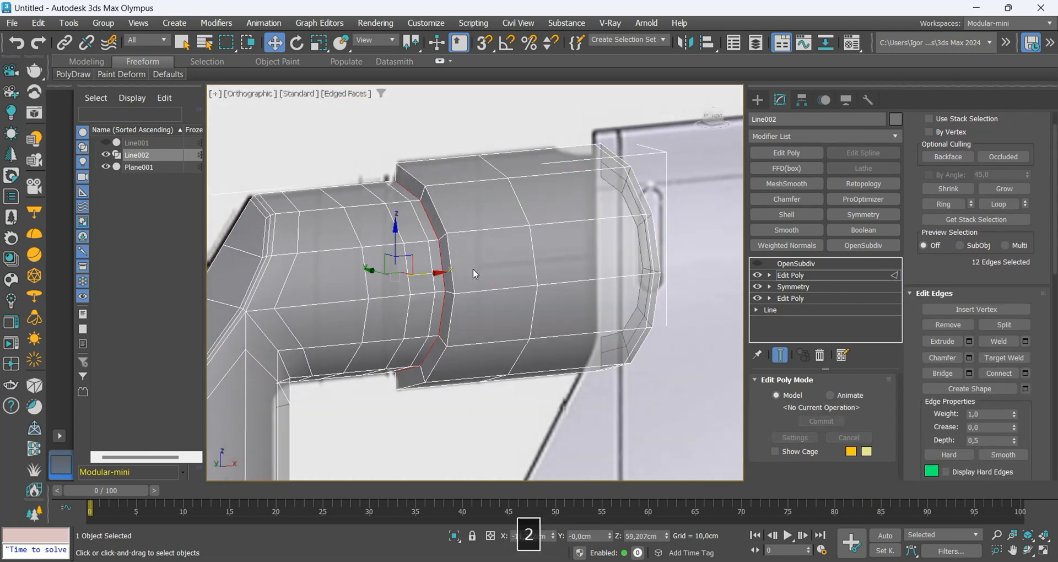
pyautogui.press('f')
pyautogui.press('z')
pyautogui.hotkey('ctrl', 'BackSpace')
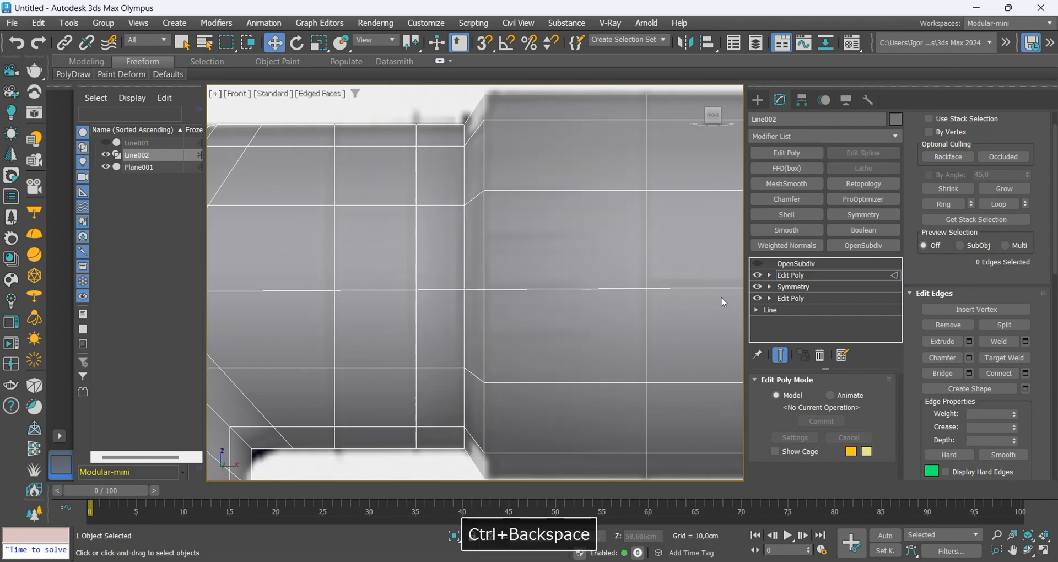
# Insert support loops with SwiftLoop beside both edges of the sloped shoulder.
pyautogui.hotkey('alt', 'x')
pyautogui.keyDown('alt'); pyautogui.moveTo(570, 243); pyautogui.dragTo(607, 252, button='middle'); pyautogui.keyUp('alt')
pyautogui.hotkey('alt', '1')
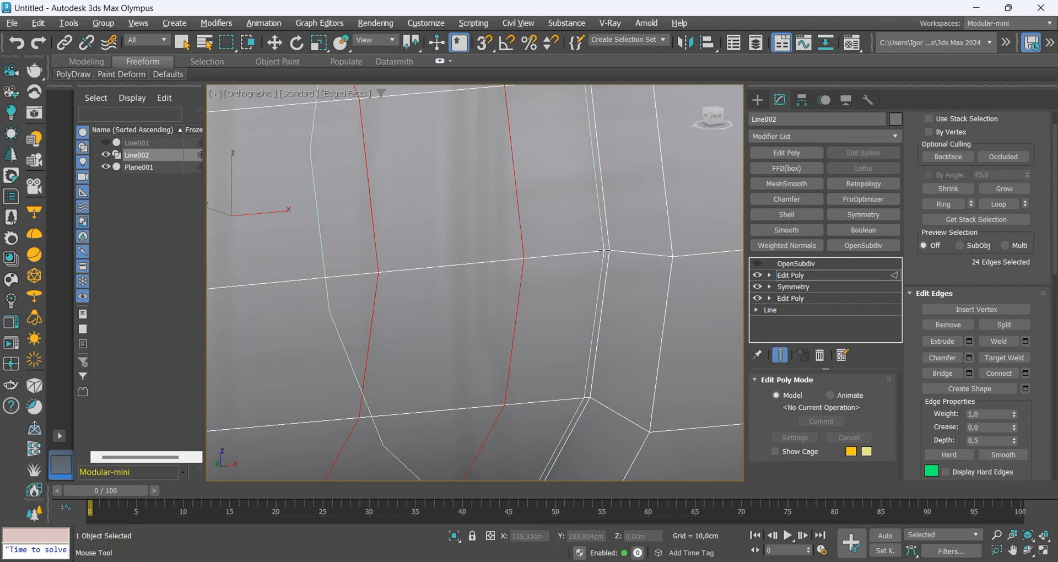
pyautogui.rightClick(678, 256)
pyautogui.scroll(-6, 601, 233)
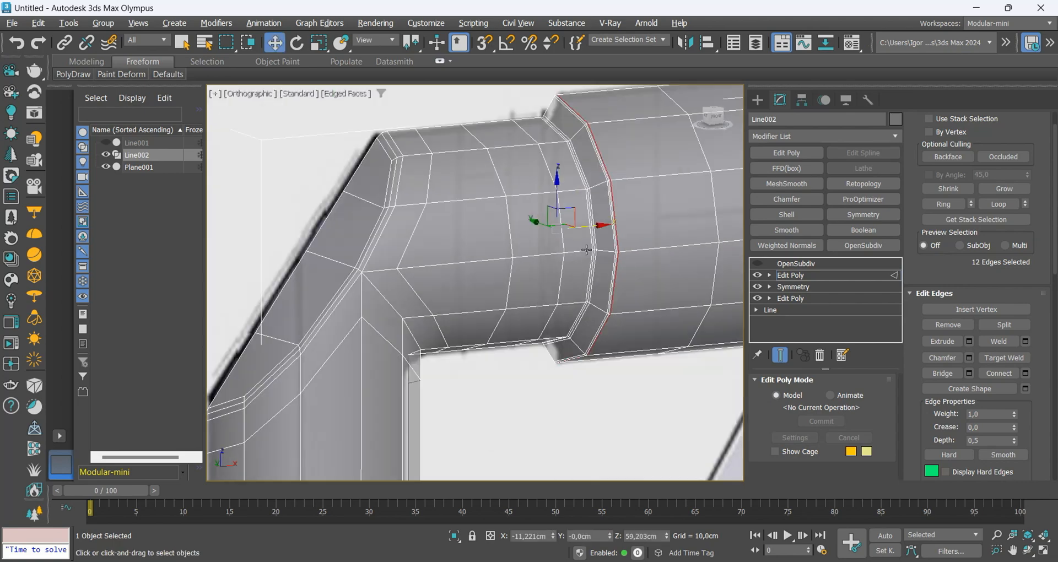
# Turn the OpenSubdiv modifier back on and inspect the smoothed shoulder with edged faces hidden.
pyautogui.keyDown('alt'); pyautogui.moveTo(604, 237); pyautogui.dragTo(657, 280, button='middle'); pyautogui.keyUp('alt')
pyautogui.scroll(3, 536, 263)
pyautogui.press('2')
pyautogui.click(759, 264)
pyautogui.click(798, 265)
pyautogui.press('F4')
pyautogui.hotkey('alt', 'x')
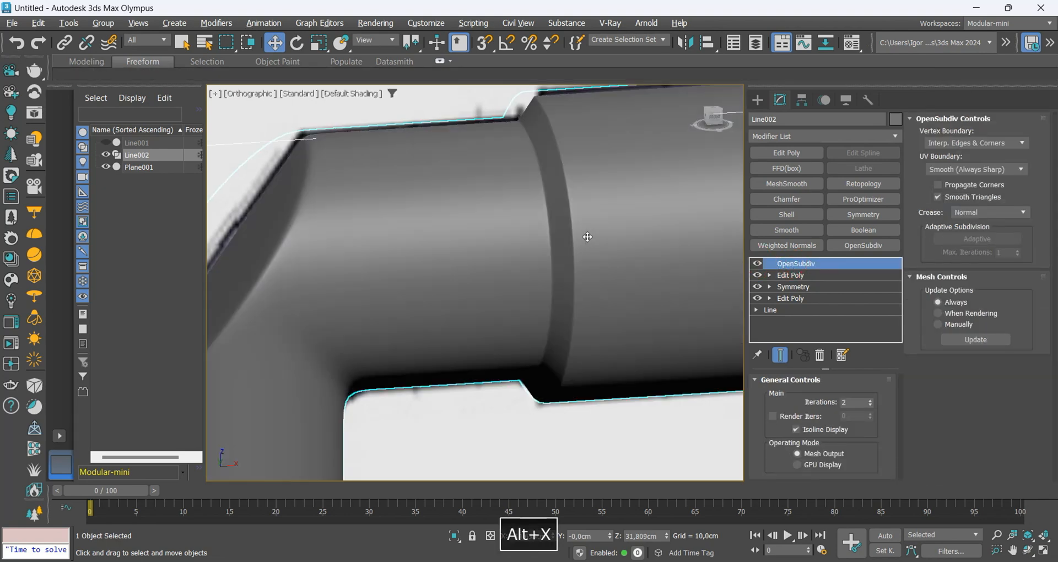
pyautogui.scroll(-4, 586, 236)
pyautogui.keyDown('alt'); pyautogui.moveTo(586, 237); pyautogui.dragTo(551, 264, button='middle'); pyautogui.keyUp('alt')
pyautogui.scroll(3, 605, 277)
# Lower the OpenSubdiv iterations by one and add a new Edit Poly modifier above it, ready for edge editing.
pyautogui.click(870, 406)
pyautogui.press('F4')
pyautogui.click(787, 153)
pyautogui.press('f')
pyautogui.hotkey('alt', 'x')
pyautogui.scroll(2, 496, 236)
pyautogui.press('F4')
pyautogui.moveTo(513, 197); pyautogui.dragTo(479, 256, button='middle')
pyautogui.scroll(2, 497, 238)
pyautogui.press('F4')
pyautogui.press('2')
# Move the raised section's first wide edge loop about 0.66 cm along X and remove the extra loop beside the shoulder.
pyautogui.scroll(-2, 609, 245)
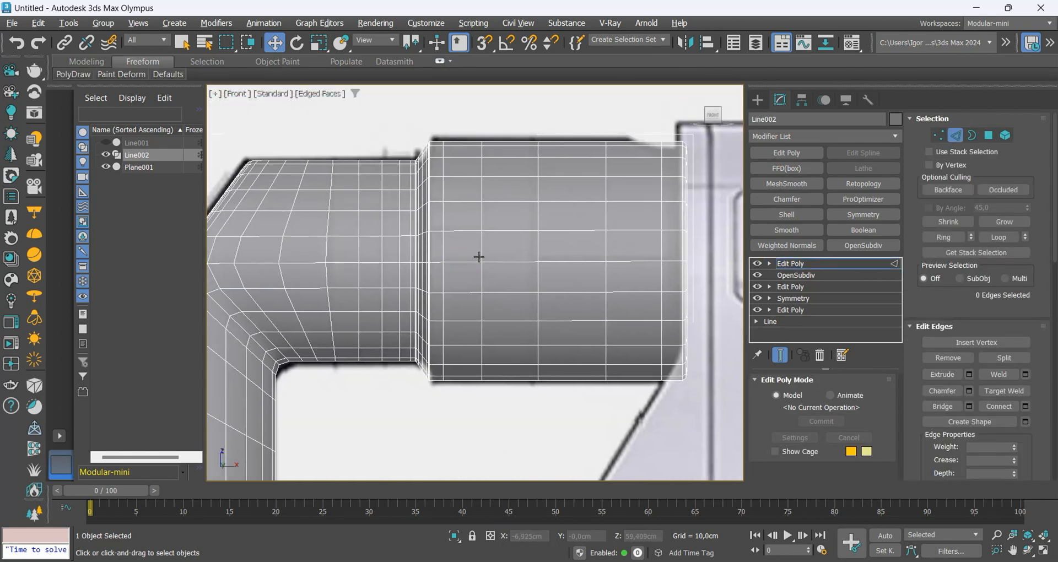
pyautogui.doubleClick(483, 244)
pyautogui.scroll(2, 502, 254)
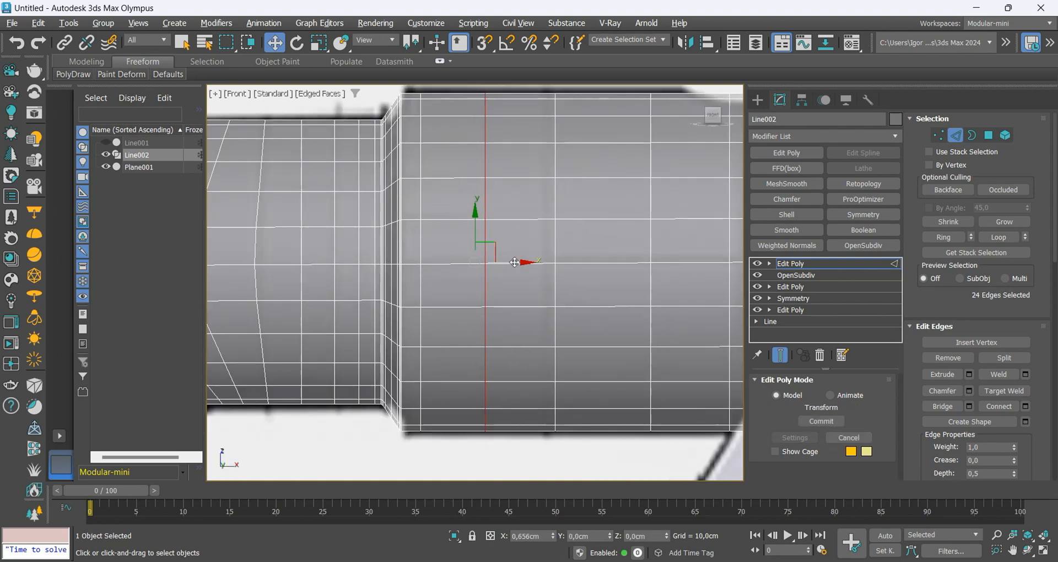
pyautogui.hotkey('ctrl', 'BackSpace')
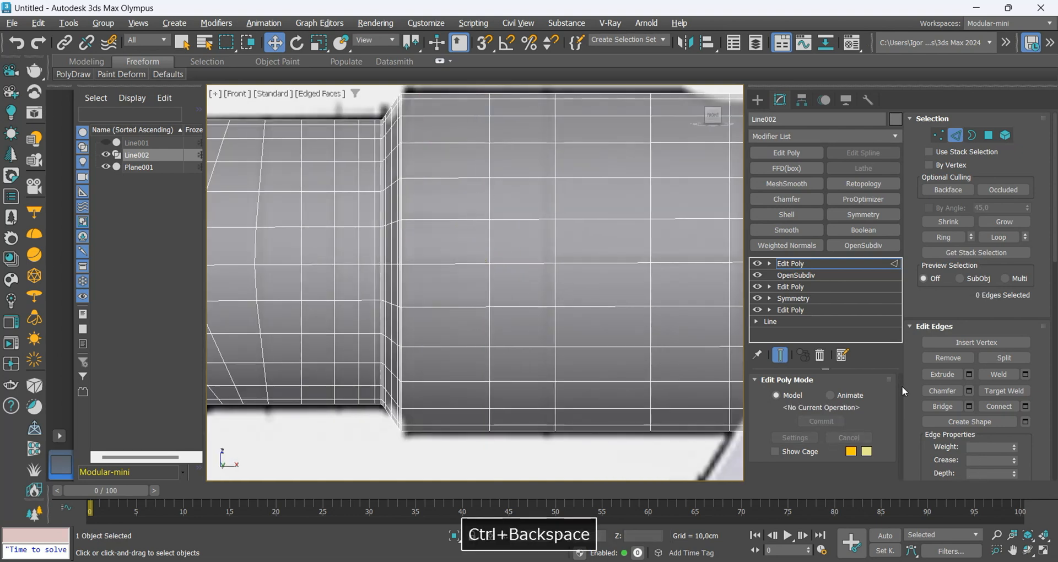
# Select the tightly spaced edge loops along the outer rim of the shoulder and remove them.
pyautogui.press('F4')
pyautogui.press('F4')
pyautogui.scroll(-2, 548, 283)
pyautogui.keyDown('alt'); pyautogui.moveTo(548, 282); pyautogui.dragTo(473, 259, button='middle'); pyautogui.keyUp('alt')
pyautogui.hotkey('alt', 'x')
pyautogui.press('2')
pyautogui.press('2')
pyautogui.scroll(4, 501, 293)
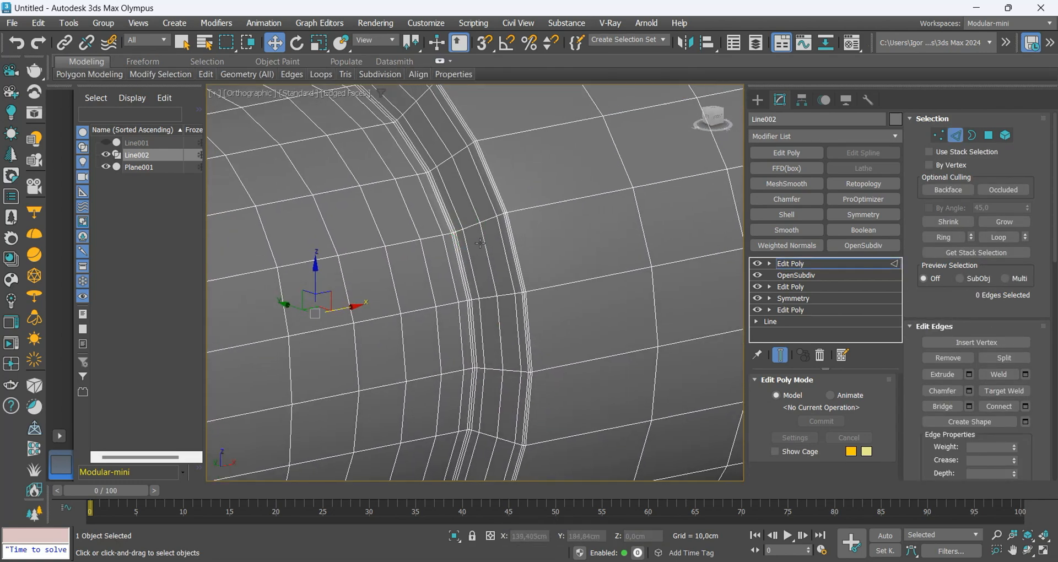
pyautogui.scroll(2, 500, 231)
pyautogui.doubleClick(502, 227)
pyautogui.scroll(2, 504, 225)
pyautogui.keyDown('ctrl'); pyautogui.doubleClick(511, 219); pyautogui.keyUp('ctrl')
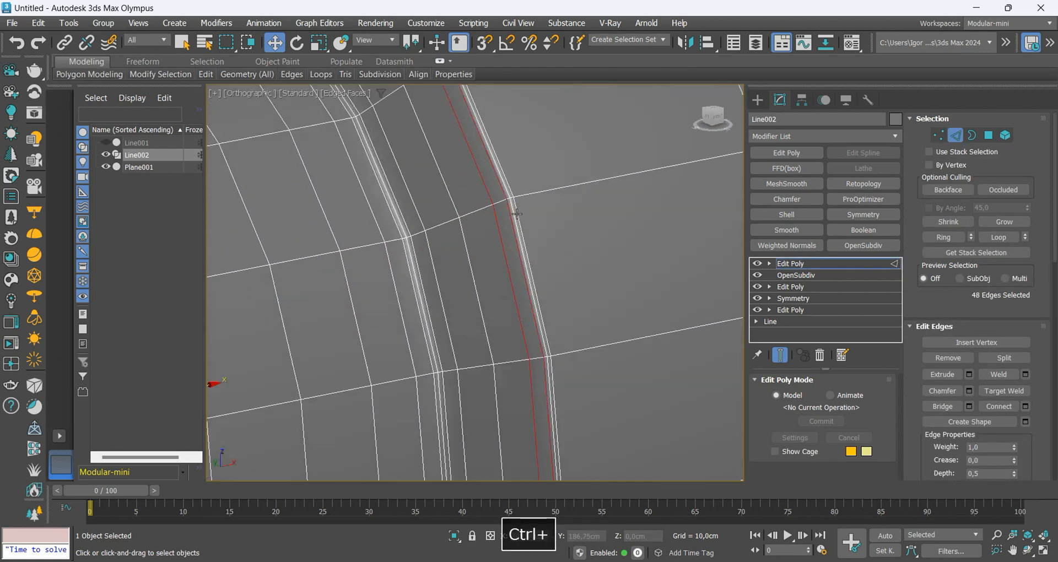
pyautogui.hotkey('ctrl', 'BackSpace')
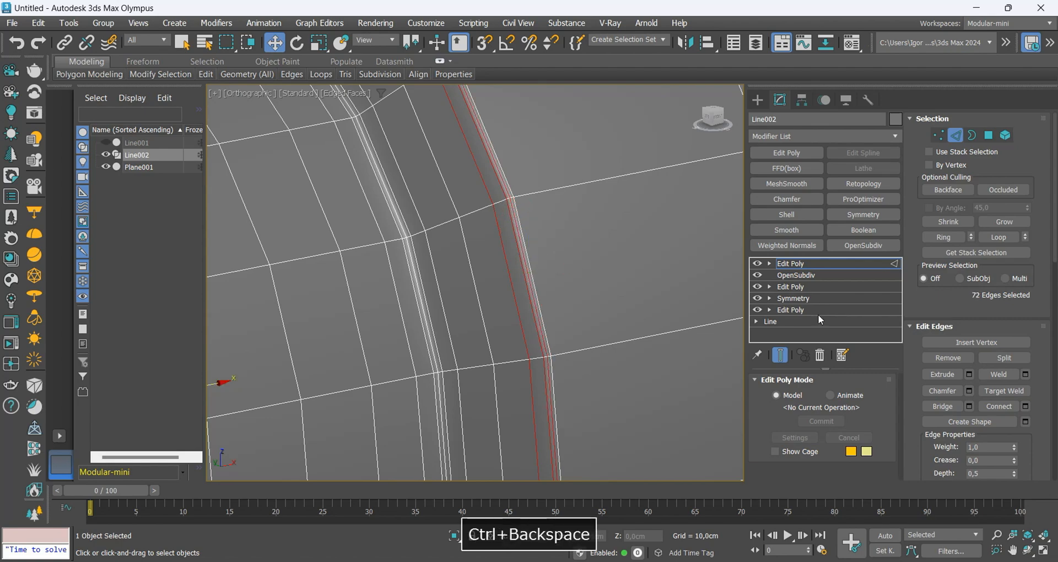
# Move the first edge loop on the raised section a further 0.16 cm along X to match the reference.
pyautogui.press('F4')
pyautogui.press('F4')
pyautogui.scroll(-3, 546, 278)
pyautogui.keyDown('alt'); pyautogui.moveTo(545, 278); pyautogui.dragTo(503, 284, button='middle'); pyautogui.keyUp('alt')
pyautogui.press('f')
pyautogui.press('z')
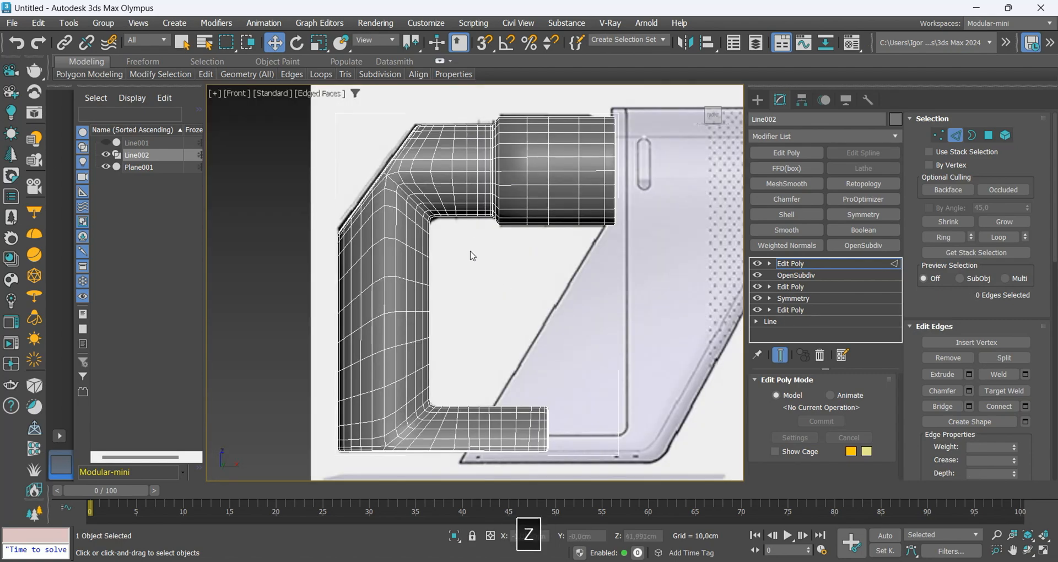
pyautogui.scroll(4, 529, 165)
pyautogui.hotkey('alt', 'x')
pyautogui.moveTo(500, 178); pyautogui.dragTo(495, 212, button='middle')
pyautogui.press('F4')
pyautogui.press('F4')
pyautogui.moveTo(536, 260); pyautogui.dragTo(538, 261)
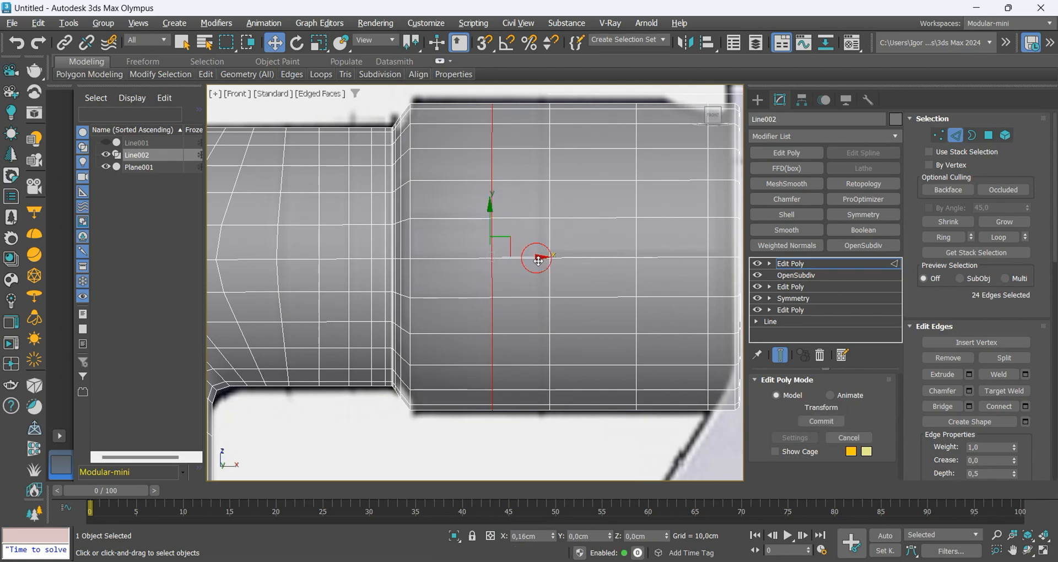
# Select alternating edges around the raised section's rim with Dot Loop and delete them to open evenly spaced notches.
pyautogui.keyDown('alt'); pyautogui.moveTo(559, 236); pyautogui.dragTo(530, 235, button='middle'); pyautogui.keyUp('alt')
pyautogui.click(476, 153)
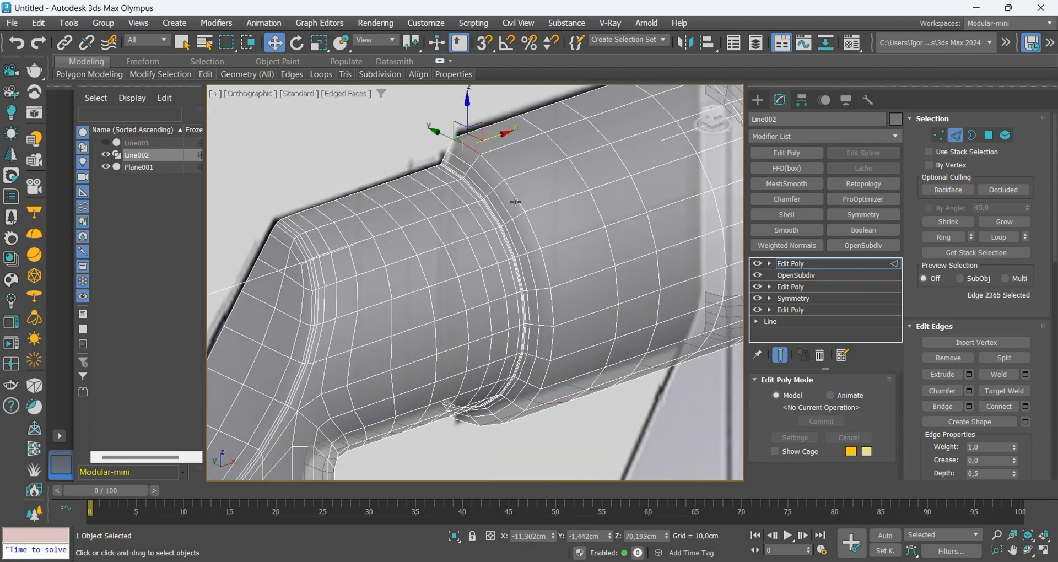
pyautogui.keyDown('ctrl'); pyautogui.click(517, 199); pyautogui.keyUp('ctrl')
pyautogui.click(440, 62)
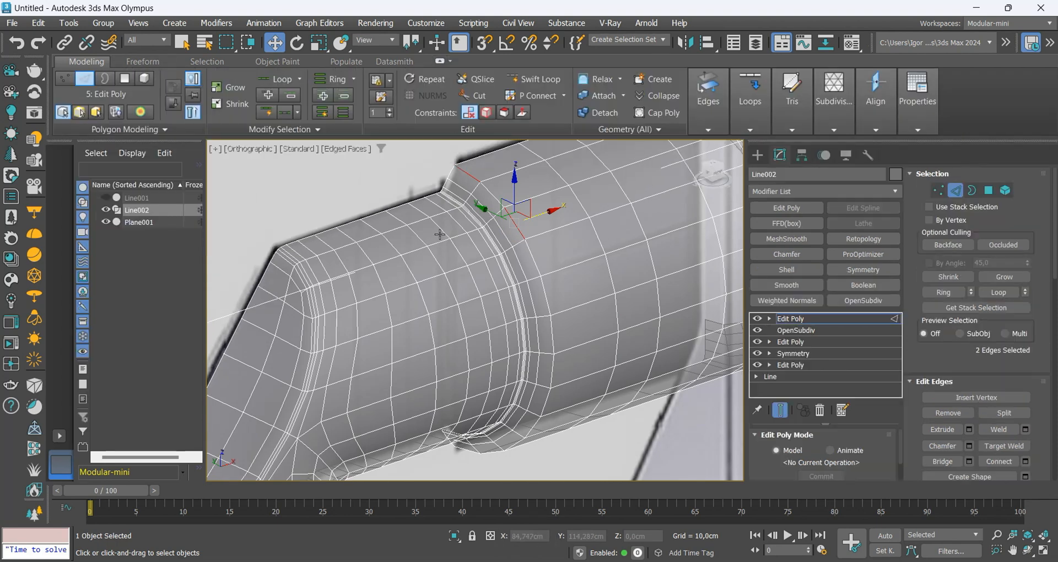
pyautogui.click(284, 114)
pyautogui.press('F3')
pyautogui.press('F3')
pyautogui.keyDown('alt'); pyautogui.moveTo(533, 269); pyautogui.dragTo(512, 256, button='middle'); pyautogui.keyUp('alt')
pyautogui.press('Delete')
# Select the notches' shoulder-side border edges with Dot Loop and extend them about 5.84 cm along X into new strips.
pyautogui.click(512, 256)
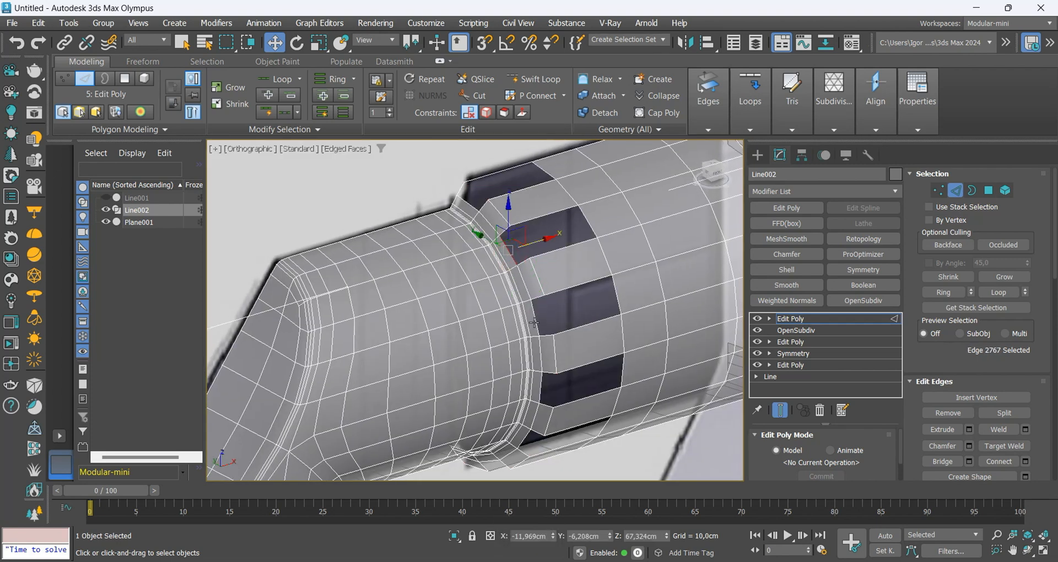
pyautogui.click(288, 114)
pyautogui.keyDown('alt'); pyautogui.moveTo(543, 380); pyautogui.dragTo(534, 437, button='middle'); pyautogui.keyUp('alt')
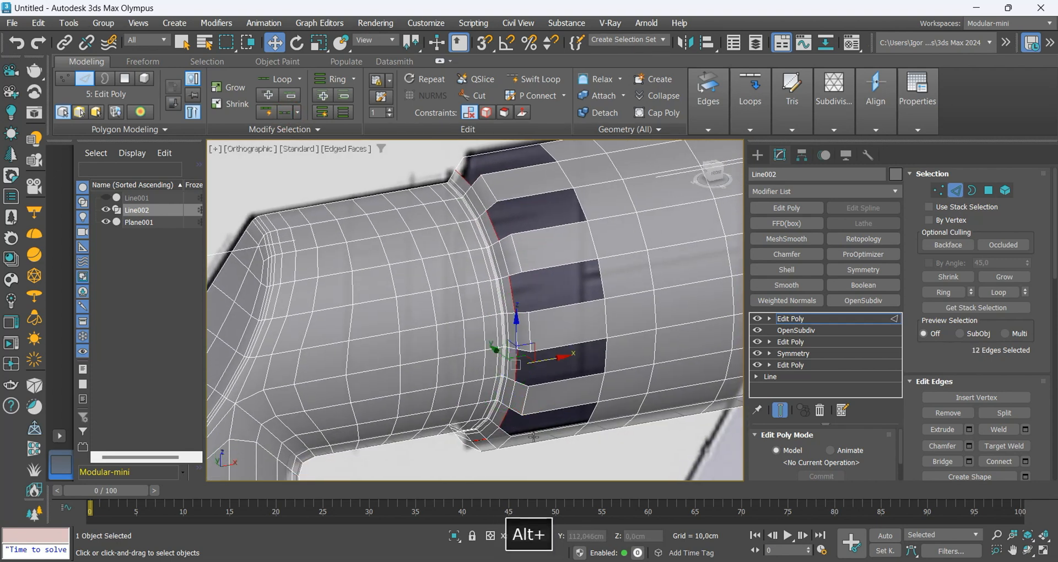
pyautogui.keyDown('shift'); pyautogui.moveTo(539, 364); pyautogui.dragTo(611, 355); pyautogui.keyUp('shift')
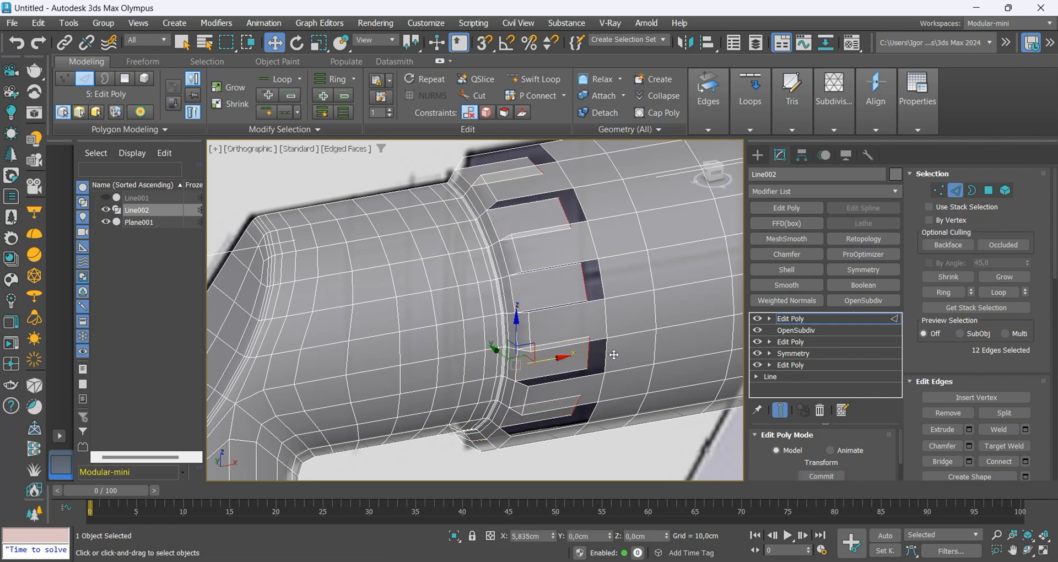
pyautogui.keyDown('alt'); pyautogui.moveTo(620, 355); pyautogui.dragTo(596, 286, button='middle'); pyautogui.keyUp('alt')
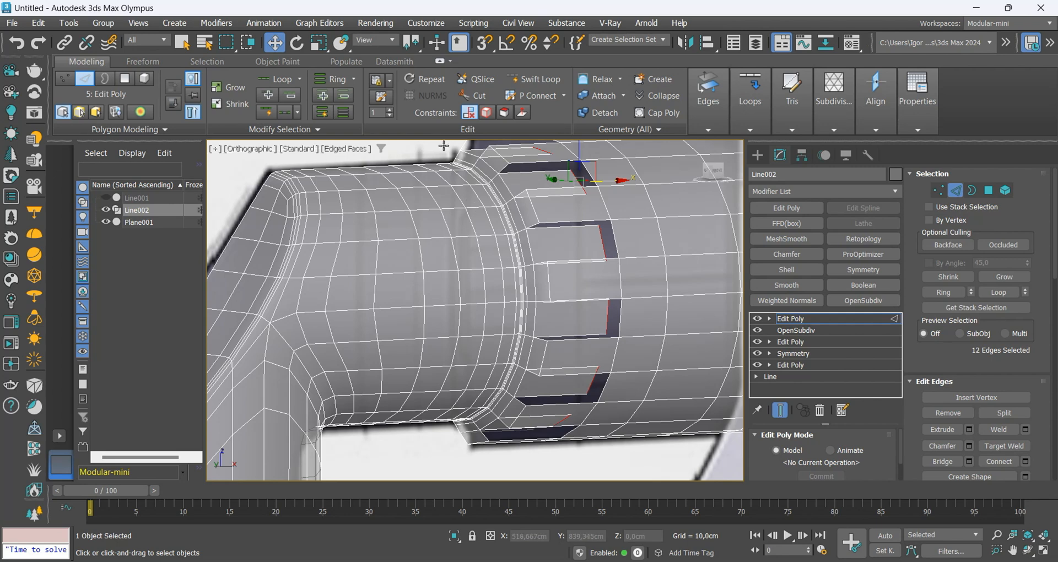
pyautogui.click(440, 62)
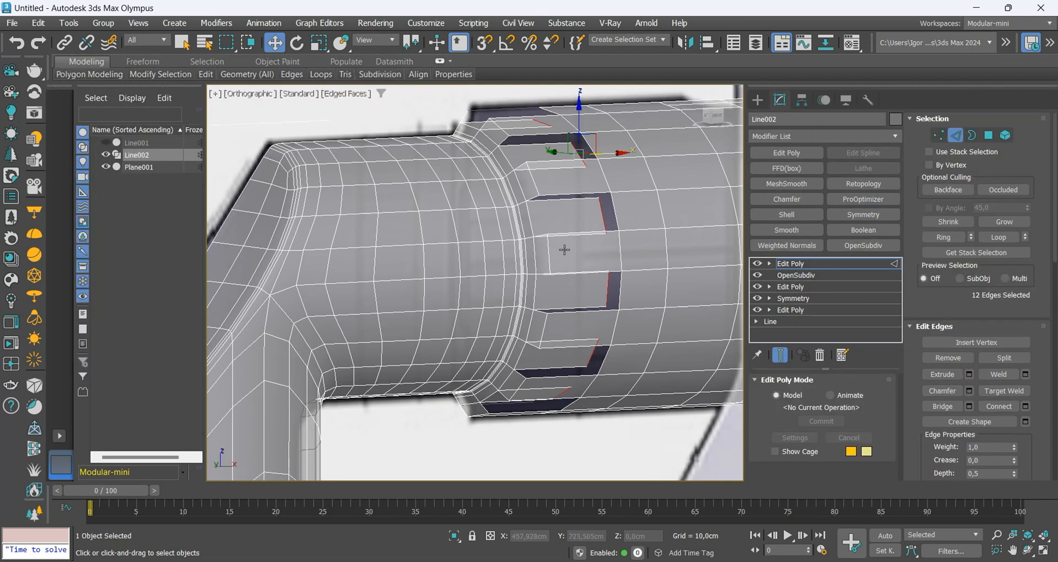
# Scale the extended strip edges uniformly to 107% to raise them toward the outer surface.
pyautogui.press('r')
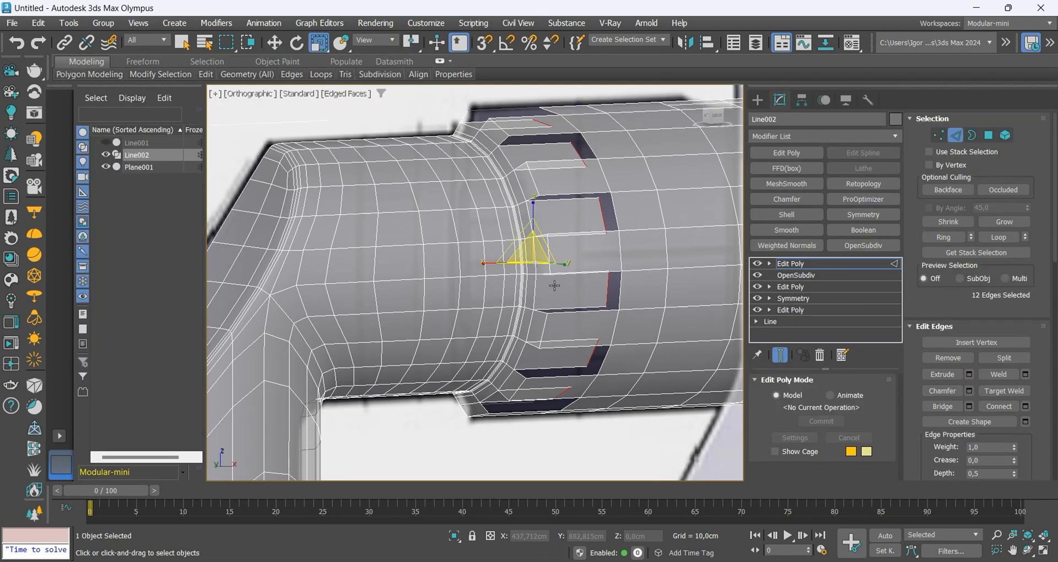
pyautogui.moveTo(530, 249); pyautogui.dragTo(530, 243)
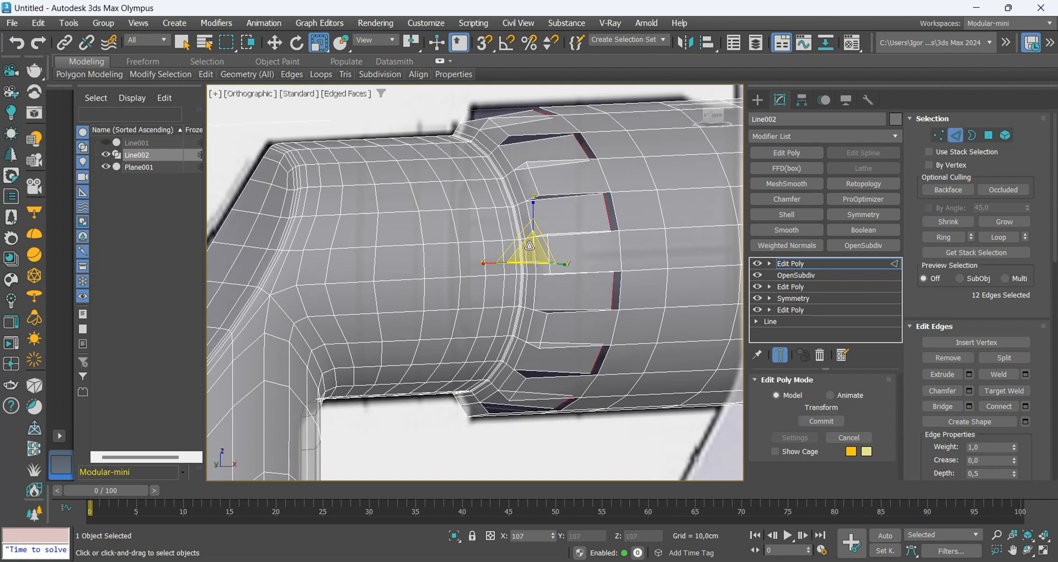
pyautogui.press('w')
pyautogui.keyDown('alt'); pyautogui.moveTo(530, 244); pyautogui.dragTo(597, 278, button='middle'); pyautogui.keyUp('alt')
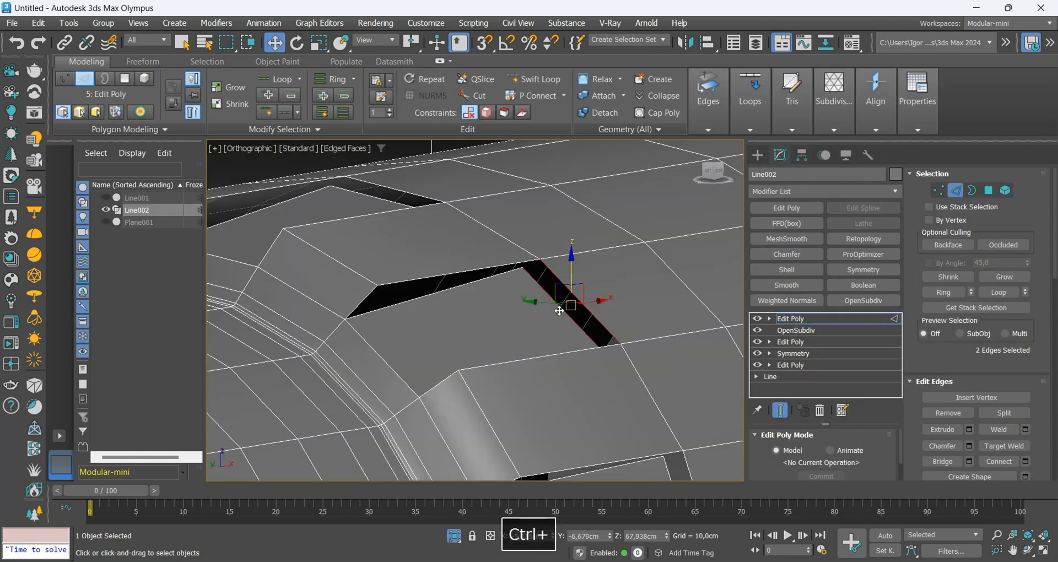
# Bridge the paired open edges across the notches' end gaps along the front and underside of the raised section.
pyautogui.hotkey('ctrl', 'b')
pyautogui.press('Return')
pyautogui.moveTo(560, 311)
pyautogui.keyDown('alt'); pyautogui.mouseDown(button='middle')
pyautogui.moveTo(533, 323)
pyautogui.moveTo(579, 318)
pyautogui.mouseUp(button='middle'); pyautogui.keyUp('alt')
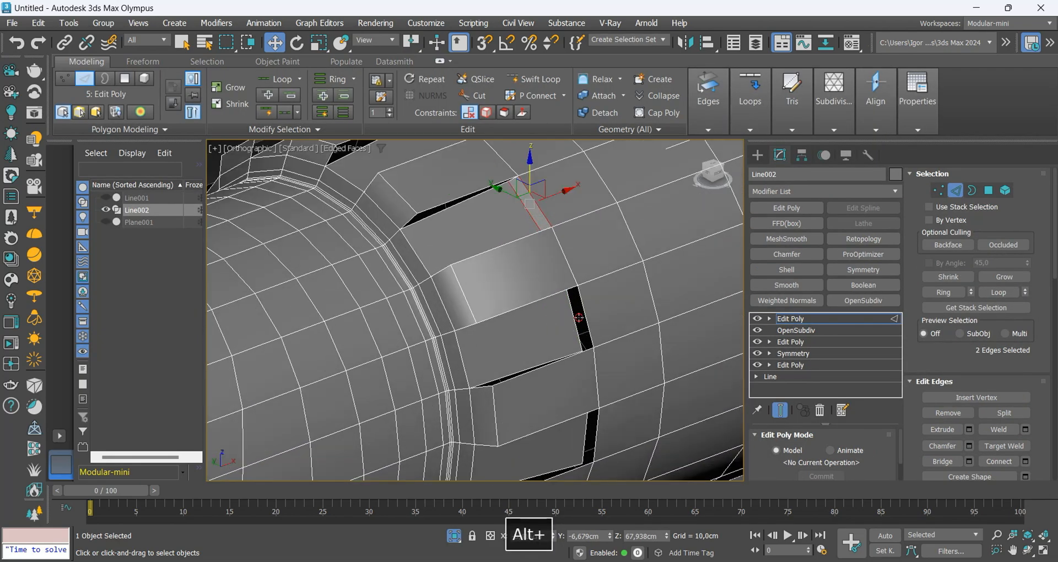
pyautogui.moveTo(590, 352); pyautogui.dragTo(586, 297, button='middle')
pyautogui.click(488, 374)
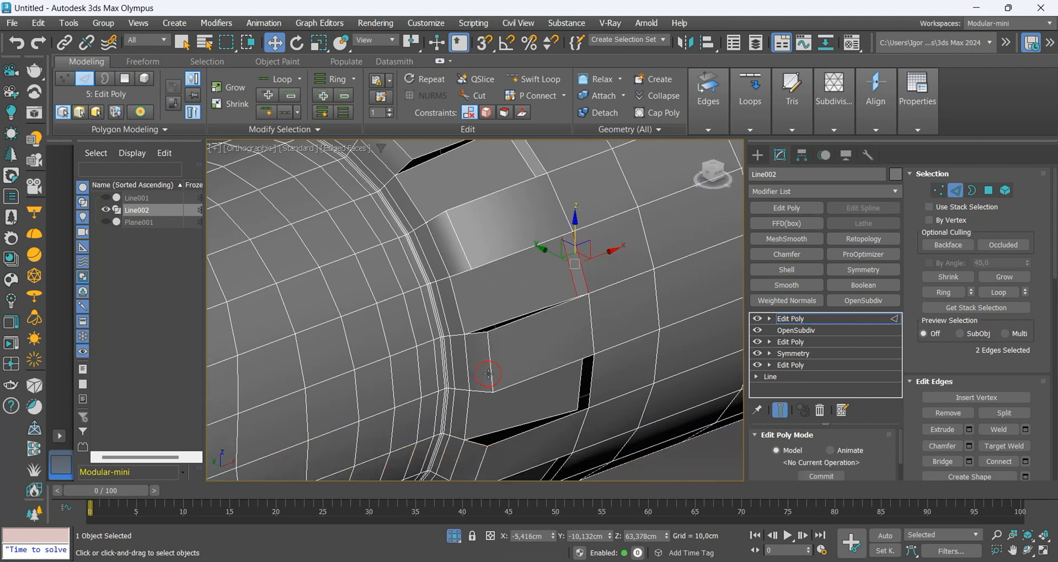
pyautogui.hotkey('ctrl', 'b')
pyautogui.press('space')
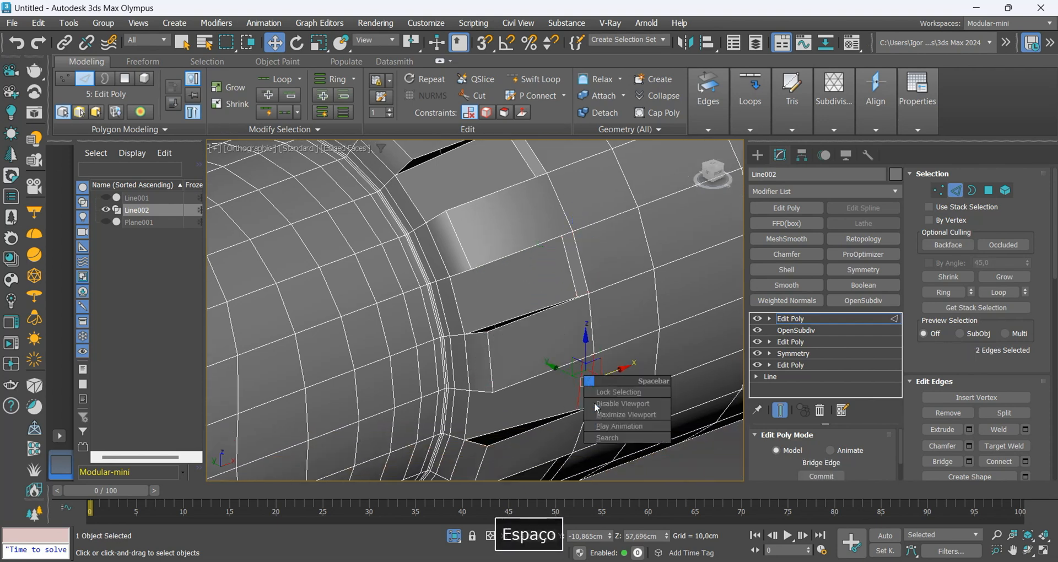
pyautogui.press('Return')
pyautogui.keyDown('alt'); pyautogui.moveTo(572, 388); pyautogui.dragTo(580, 323, button='middle'); pyautogui.keyUp('alt')
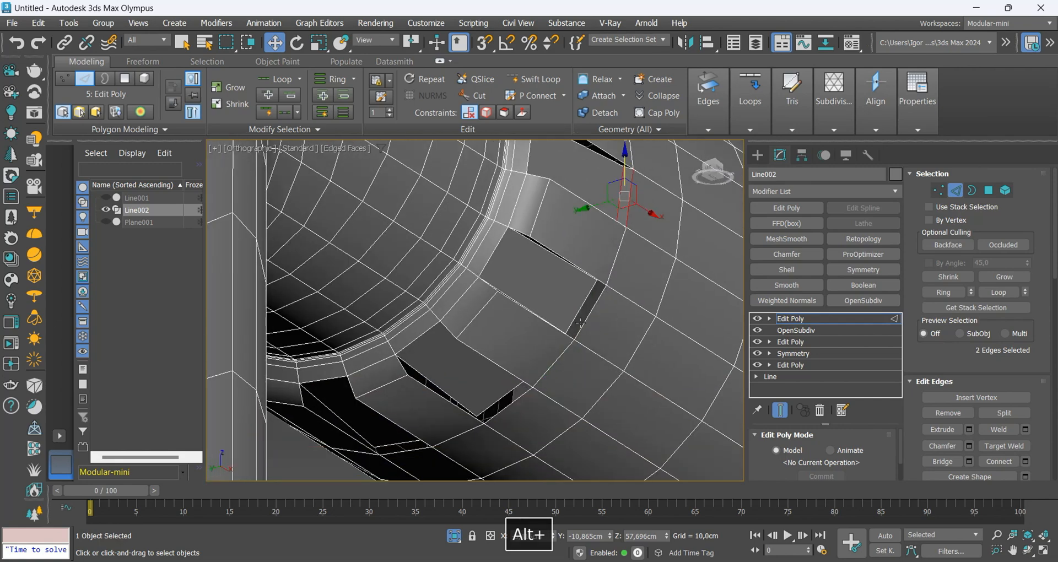
pyautogui.hotkey('ctrl', 'b')
pyautogui.press('Return')
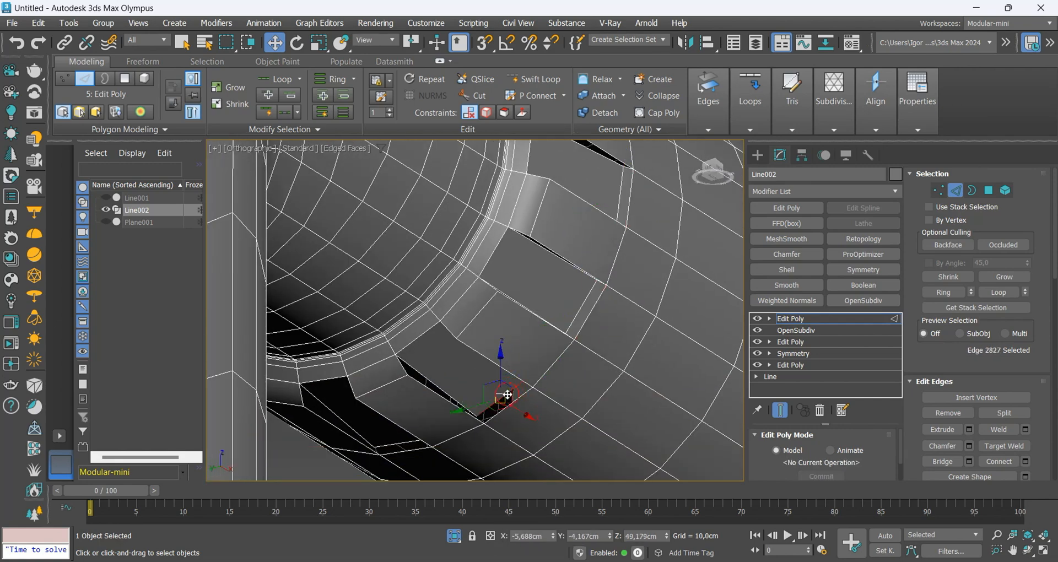
pyautogui.keyDown('alt'); pyautogui.moveTo(513, 407); pyautogui.dragTo(555, 299, button='middle'); pyautogui.keyUp('alt')
pyautogui.hotkey('ctrl', 'b')
pyautogui.press('Return')
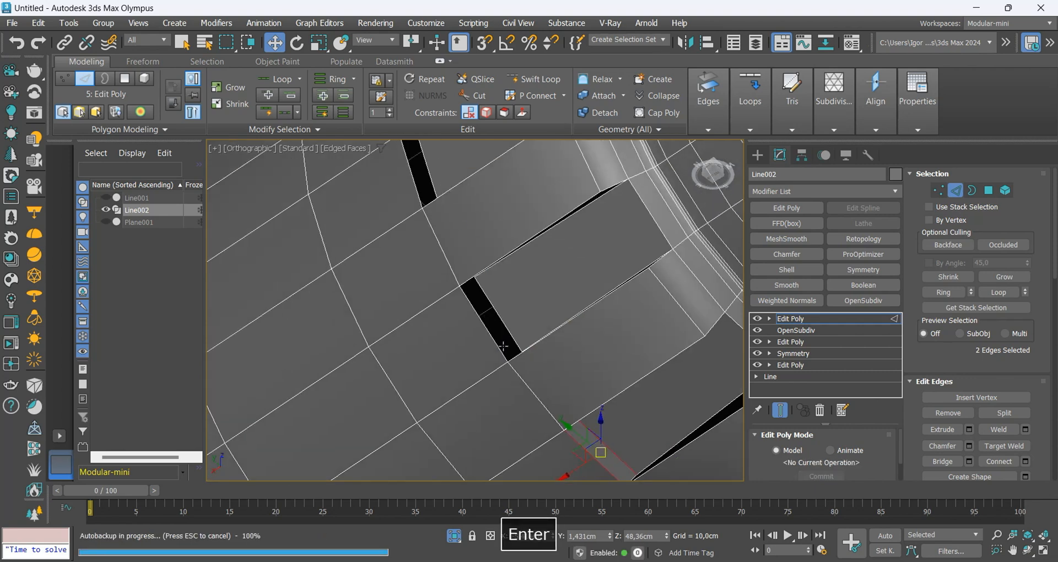
# Bridge the end gaps of the remaining notches around the back and top of the raised section.
pyautogui.keyDown('ctrl'); pyautogui.click(501, 342); pyautogui.keyUp('ctrl')
pyautogui.hotkey('ctrl', 'b')
pyautogui.press('Return')
pyautogui.moveTo(438, 206); pyautogui.dragTo(525, 411, button='middle')
pyautogui.click(521, 389)
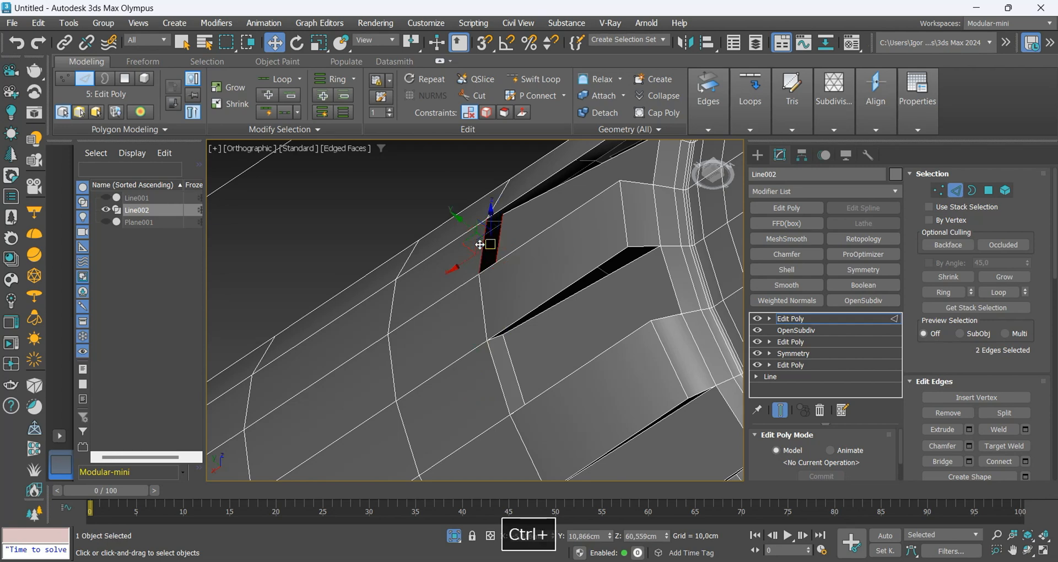
pyautogui.hotkey('ctrl', 'b')
pyautogui.press('Return')
pyautogui.keyDown('alt'); pyautogui.moveTo(480, 244); pyautogui.dragTo(527, 355, button='middle'); pyautogui.keyUp('alt')
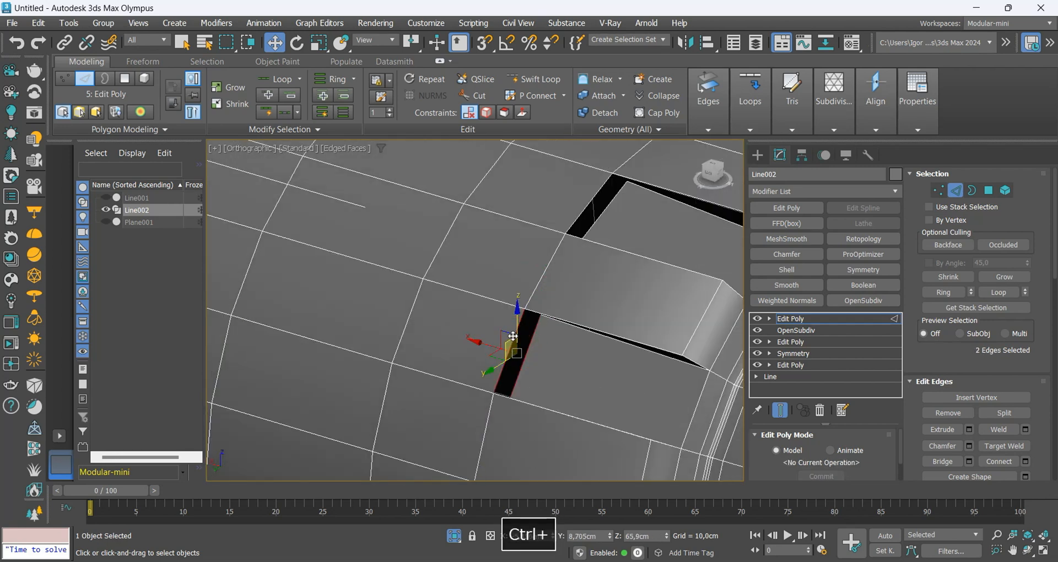
pyautogui.hotkey('ctrl', 'b')
pyautogui.press('Return')
pyautogui.hotkey('ctrl', 'b')
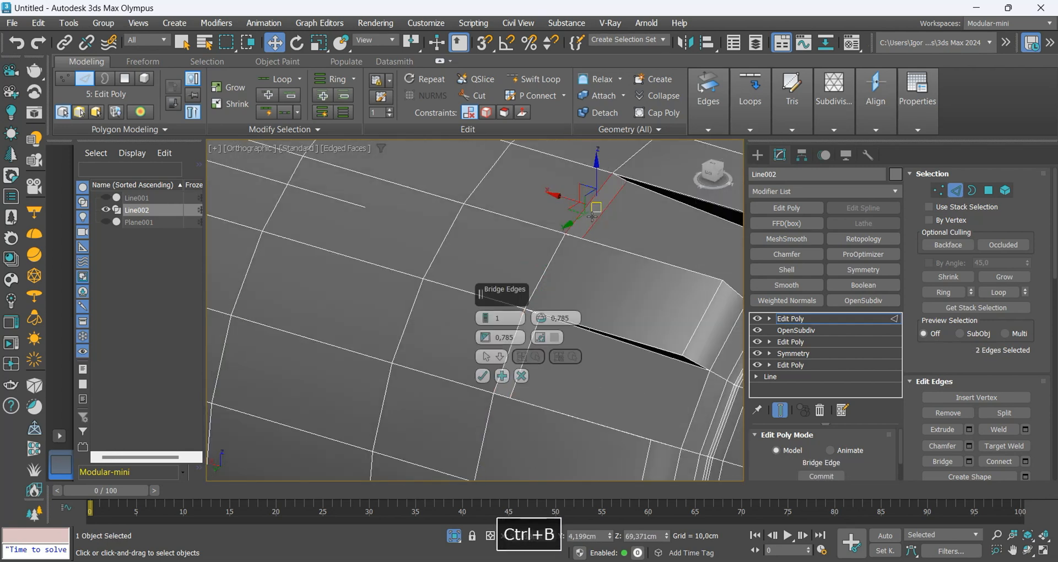
pyautogui.press('Return')
pyautogui.keyDown('alt'); pyautogui.moveTo(587, 205); pyautogui.dragTo(476, 265, button='middle'); pyautogui.keyUp('alt')
pyautogui.scroll(2, 505, 288)
pyautogui.click(508, 284)
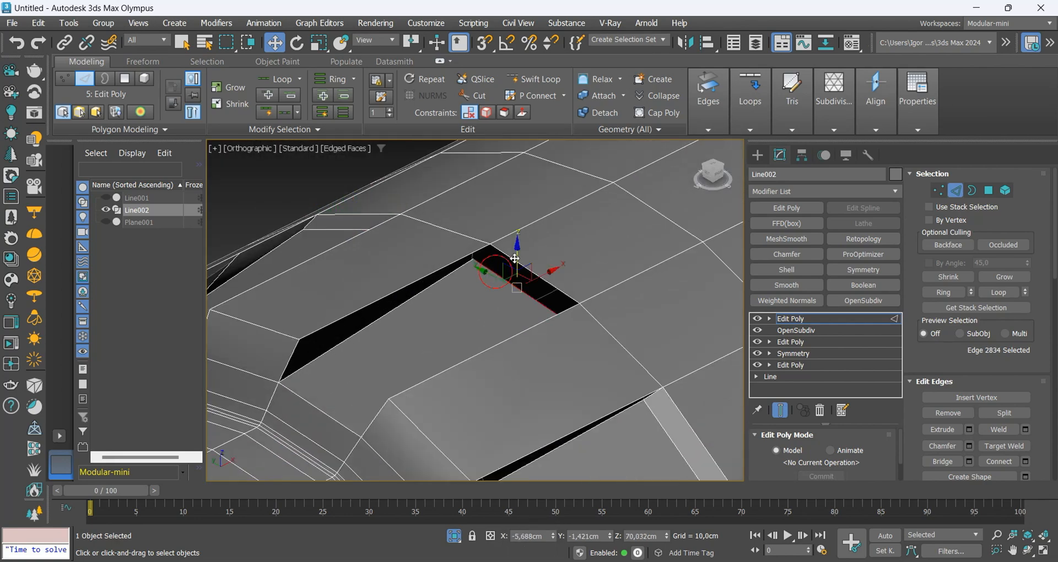
pyautogui.keyDown('ctrl'); pyautogui.click(520, 269); pyautogui.keyUp('ctrl')
pyautogui.hotkey('ctrl', 'b')
pyautogui.press('Return')
# Select all open borders on the handle and cap them to close the sides of the notches.
pyautogui.scroll(-5, 512, 263)
pyautogui.keyDown('alt'); pyautogui.moveTo(532, 294); pyautogui.dragTo(568, 281, button='middle'); pyautogui.keyUp('alt')
pyautogui.press('3')
pyautogui.press('F3')
pyautogui.press('F3')
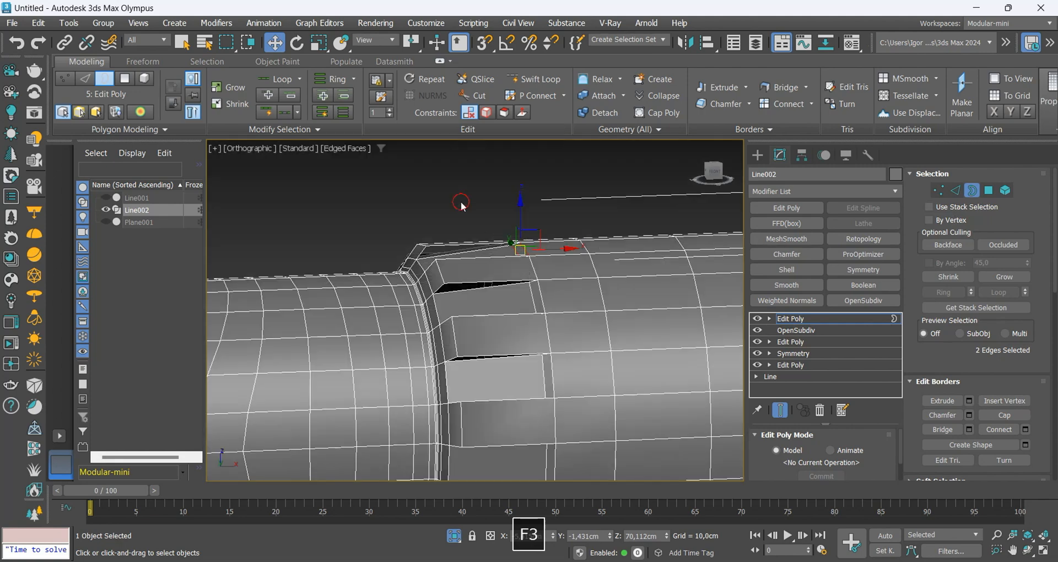
pyautogui.hotkey('ctrl', 'a')
pyautogui.keyDown('alt'); pyautogui.moveTo(458, 279); pyautogui.dragTo(501, 283, button='middle'); pyautogui.keyUp('alt')
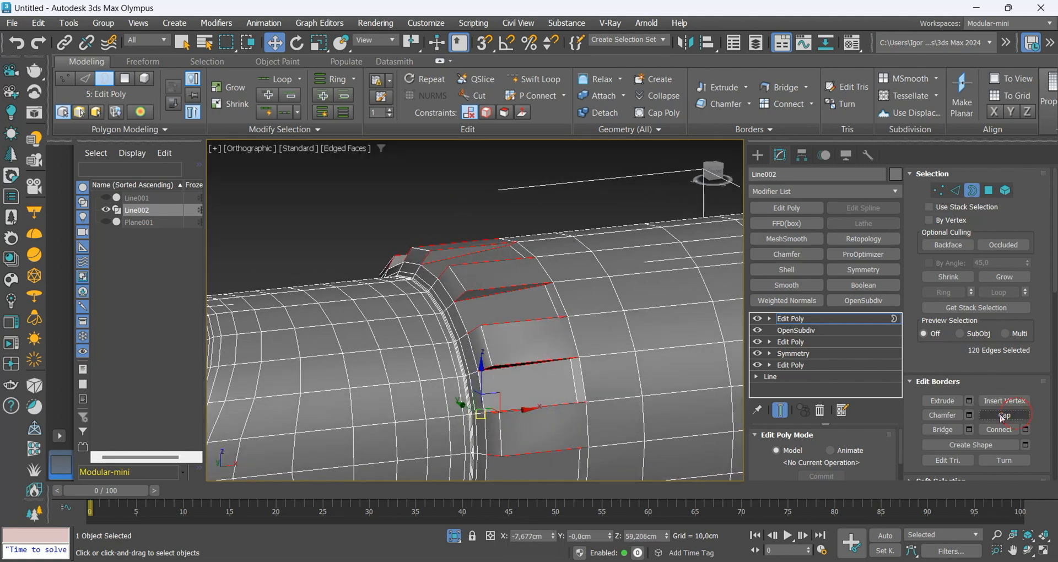
pyautogui.keyDown('alt'); pyautogui.moveTo(628, 329); pyautogui.dragTo(588, 324, button='middle'); pyautogui.keyUp('alt')
pyautogui.moveTo(554, 368); pyautogui.dragTo(559, 316, button='middle')
pyautogui.press('3')
# Examine the capped notches from the front and up close, with and without edged faces.
pyautogui.press('F4')
pyautogui.press('F4')
pyautogui.press('f')
pyautogui.press('z')
pyautogui.scroll(6, 503, 196)
pyautogui.press('F4')
pyautogui.press('F4')
pyautogui.scroll(-2, 504, 204)
pyautogui.moveTo(508, 212); pyautogui.dragTo(494, 309, button='middle')
pyautogui.press('F4')
pyautogui.press('F4')
# Insert a support edge loop near the shoulder-side ends of the notches with Swift Loop.
pyautogui.hotkey('alt', '1')
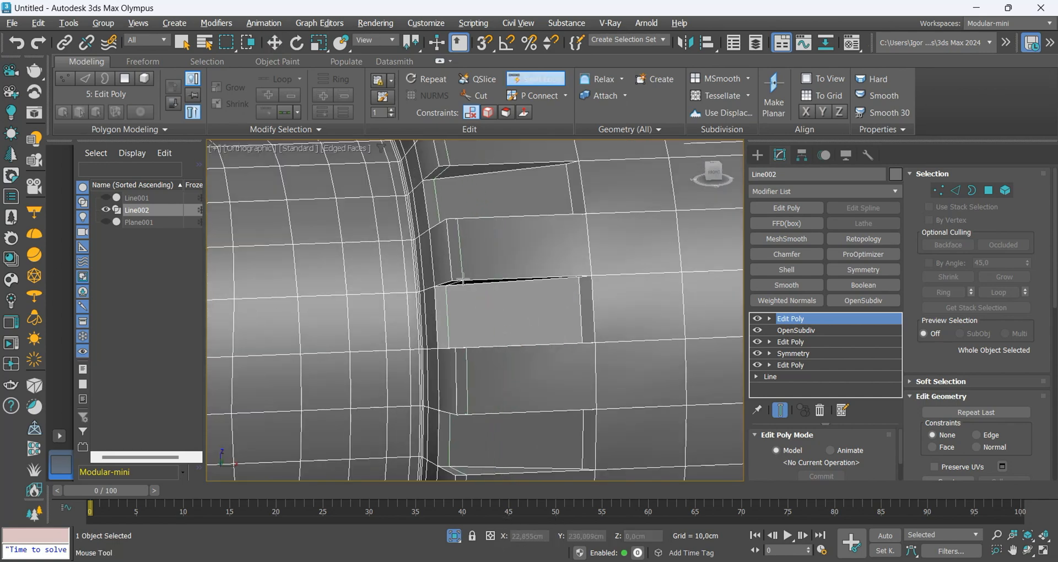
pyautogui.click(463, 279)
pyautogui.rightClick(468, 279)
# Add an OpenSubdiv modifier with 2 iterations on top of the notched handle and check the smoothed shape.
pyautogui.scroll(-4, 516, 259)
pyautogui.keyDown('alt'); pyautogui.moveTo(543, 282); pyautogui.dragTo(676, 315, button='middle'); pyautogui.keyUp('alt')
pyautogui.press('2')
pyautogui.press('F4')
pyautogui.click(863, 301)
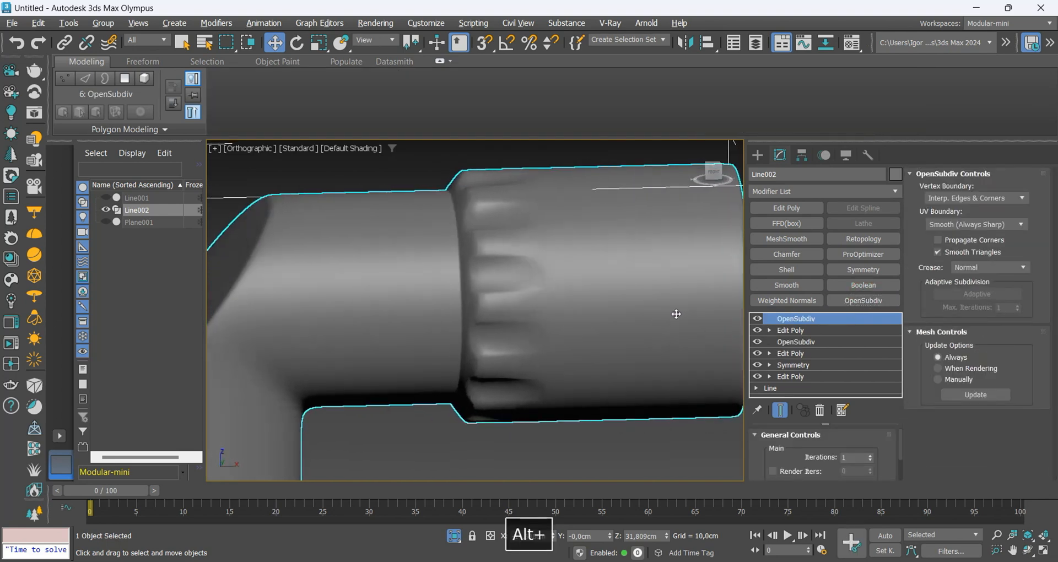
pyautogui.keyDown('alt'); pyautogui.moveTo(552, 325); pyautogui.dragTo(673, 344, button='middle'); pyautogui.keyUp('alt')
# Hide the OpenSubdiv result and insert a tighter Swift Loop edge loop along the notch ends in the upper Edit Poly.
pyautogui.click(783, 331)
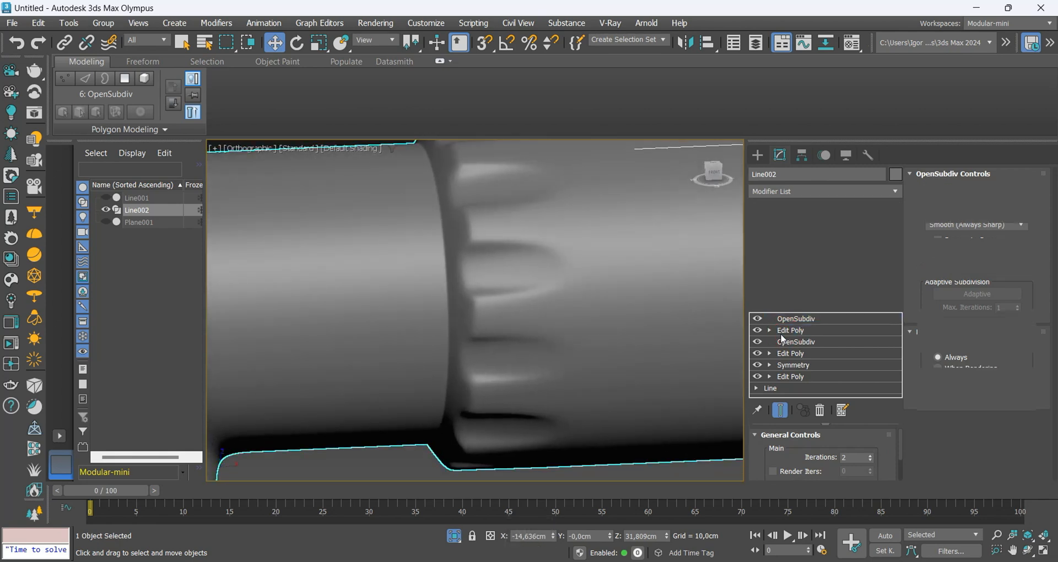
pyautogui.keyDown('alt'); pyautogui.moveTo(590, 331); pyautogui.dragTo(629, 337, button='middle'); pyautogui.keyUp('alt')
pyautogui.click(758, 319)
pyautogui.press('F4')
pyautogui.keyDown('alt'); pyautogui.moveTo(573, 315); pyautogui.dragTo(560, 314, button='middle'); pyautogui.keyUp('alt')
pyautogui.scroll(3, 496, 306)
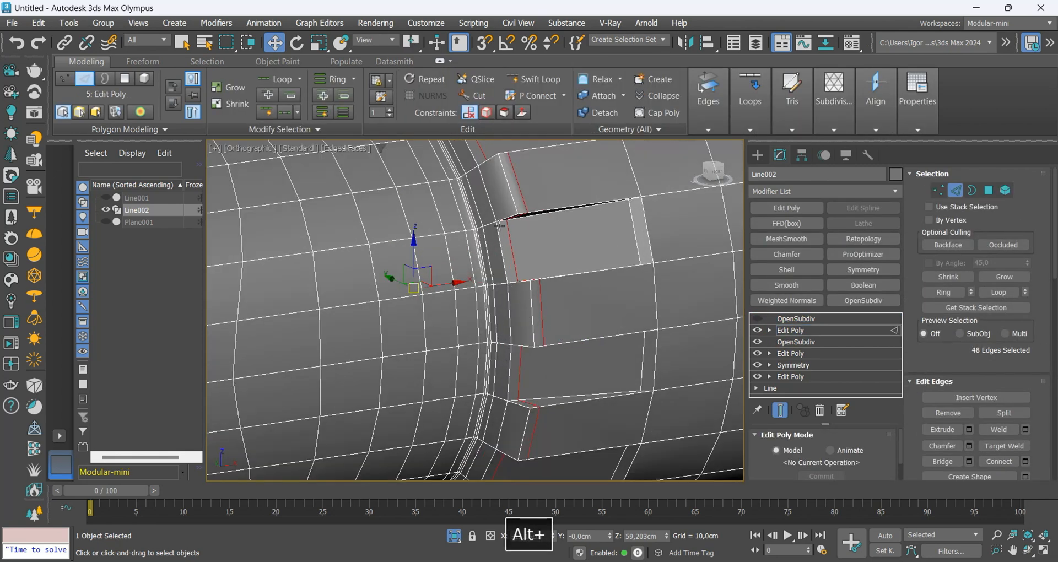
pyautogui.moveTo(499, 243); pyautogui.dragTo(502, 336, button='middle')
pyautogui.scroll(2, 504, 275)
pyautogui.hotkey('alt', '1')
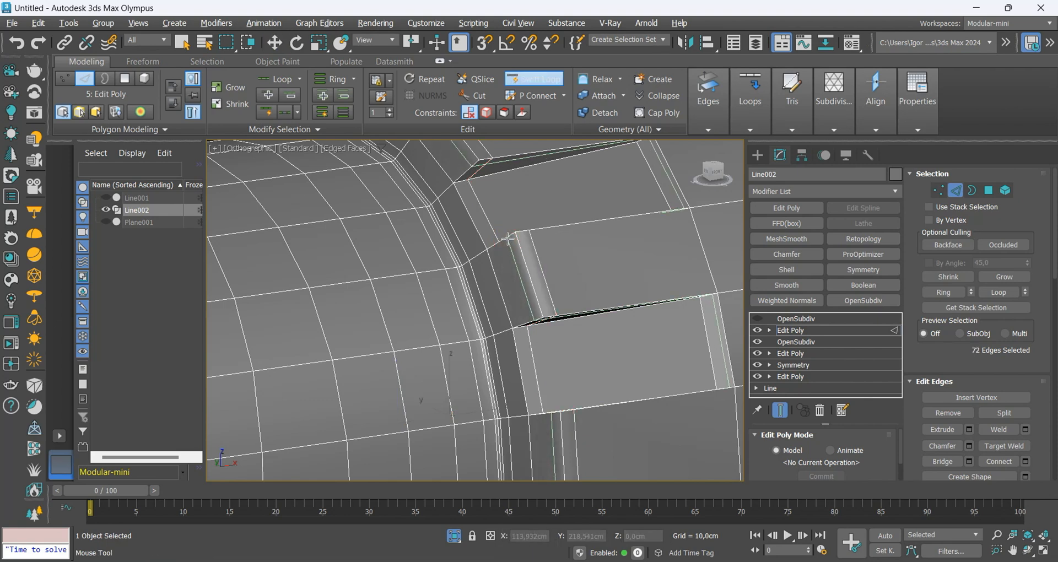
pyautogui.rightClick(508, 238)
pyautogui.scroll(-3, 508, 239)
pyautogui.keyDown('alt'); pyautogui.moveTo(508, 239); pyautogui.dragTo(526, 255, button='middle'); pyautogui.keyUp('alt')
pyautogui.press('2')
# Show the OpenSubdiv result without edged faces and examine the sharpness of the notches.
pyautogui.click(770, 320)
pyautogui.press('F4')
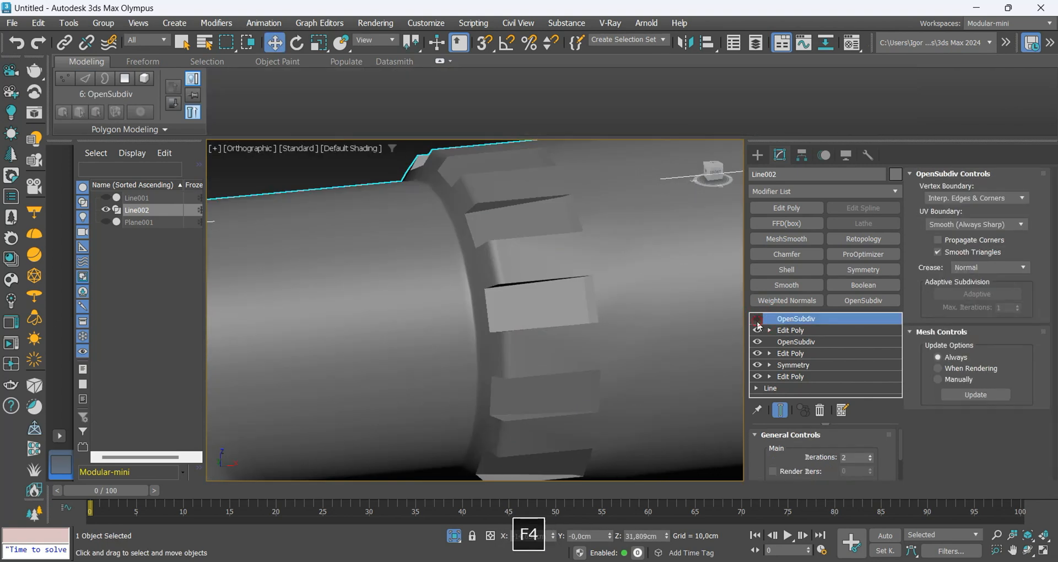
pyautogui.click(758, 325)
pyautogui.keyDown('alt'); pyautogui.moveTo(603, 320); pyautogui.dragTo(609, 321, button='middle'); pyautogui.keyUp('alt')
pyautogui.keyDown('alt'); pyautogui.moveTo(558, 284); pyautogui.dragTo(567, 338, button='middle'); pyautogui.keyUp('alt')
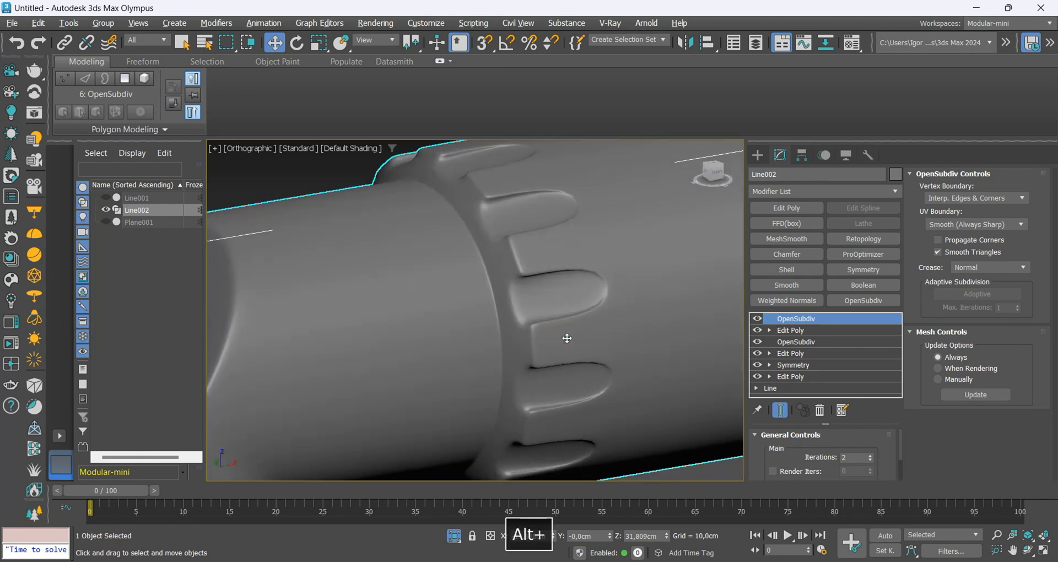
# Hide the OpenSubdiv result and remove the tight support loop around the notch ends from the upper Edit Poly.
pyautogui.click(757, 321)
pyautogui.click(790, 331)
pyautogui.press('2')
pyautogui.press('F4')
pyautogui.scroll(3, 543, 298)
pyautogui.keyDown('alt'); pyautogui.moveTo(534, 264); pyautogui.dragTo(518, 284, button='middle'); pyautogui.keyUp('alt')
pyautogui.hotkey('ctrl', 'z')
pyautogui.hotkey('ctrl', 'z')
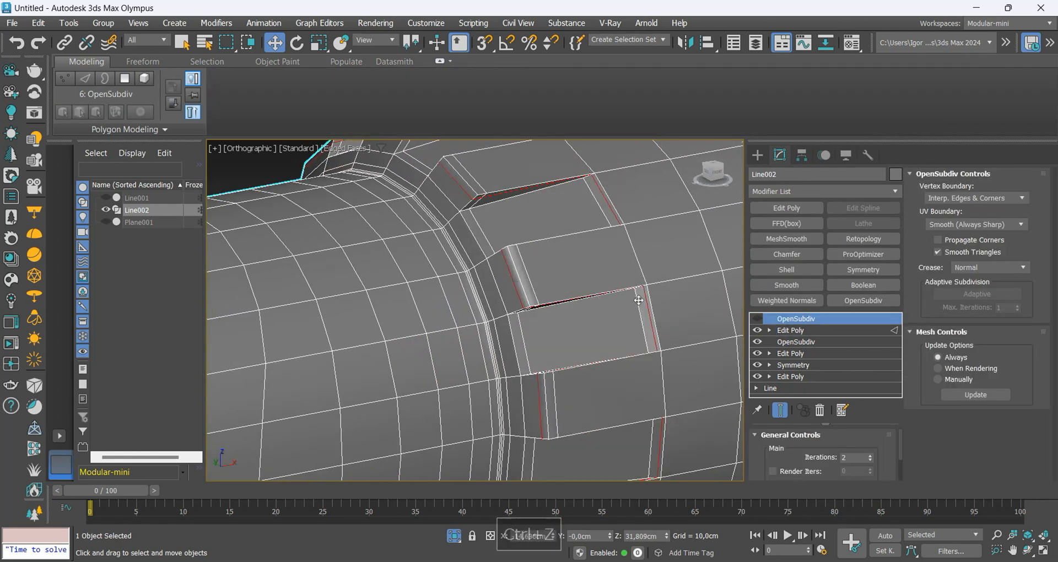
pyautogui.hotkey('ctrl', 'BackSpace')
pyautogui.click(779, 331)
pyautogui.hotkey('ctrl', 'BackSpace')
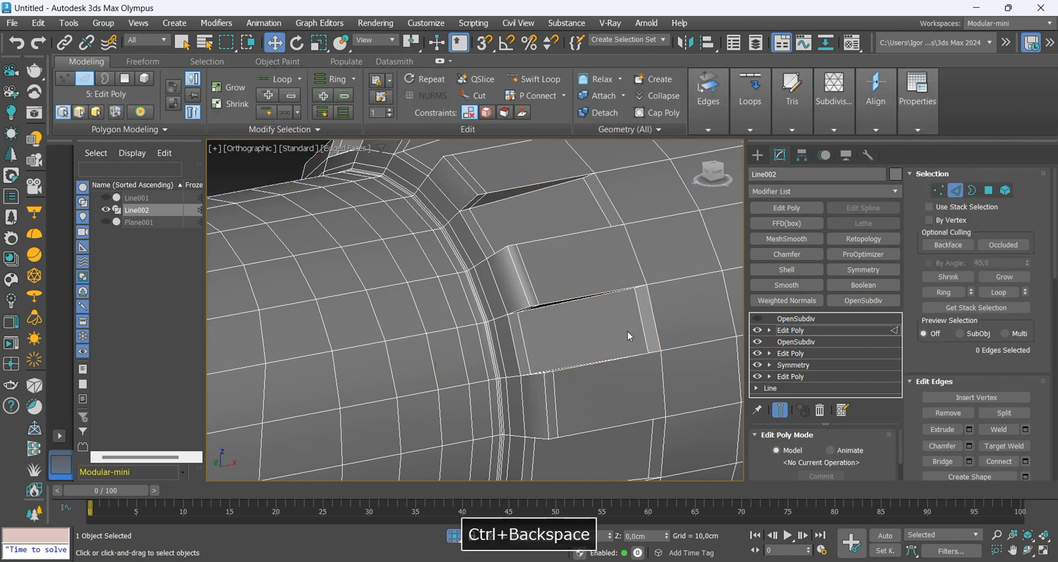
# Insert an edge loop about midway along the length of the notches with Swift Loop.
pyautogui.keyDown('alt'); pyautogui.moveTo(628, 330); pyautogui.dragTo(514, 312, button='middle'); pyautogui.keyUp('alt')
pyautogui.hotkey('alt', '1')
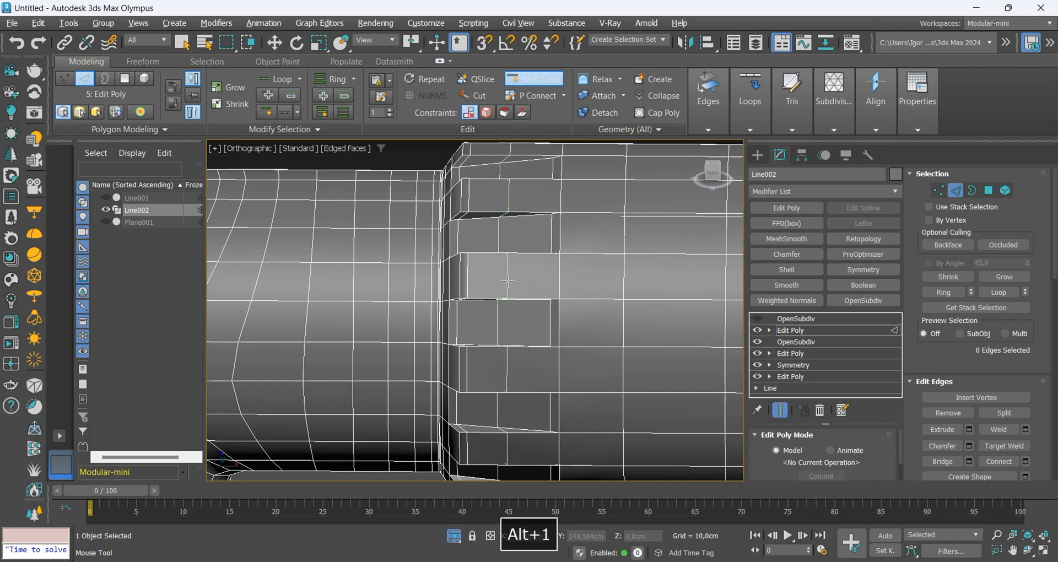
pyautogui.click(507, 281)
pyautogui.rightClick(508, 282)
pyautogui.press('2')
# Turn the OpenSubdiv result back on and check the softened notches in default shading.
pyautogui.click(758, 318)
pyautogui.press('F4')
pyautogui.keyDown('alt'); pyautogui.moveTo(605, 335); pyautogui.dragTo(579, 358, button='middle'); pyautogui.keyUp('alt')
pyautogui.scroll(-5, 595, 328)
pyautogui.press('F4')
# Collapse the ribbon, deselect the handle and examine its overall shape in the Front view.
pyautogui.press('F4')
pyautogui.keyDown('alt'); pyautogui.moveTo(578, 321); pyautogui.dragTo(446, 319, button='middle'); pyautogui.keyUp('alt')
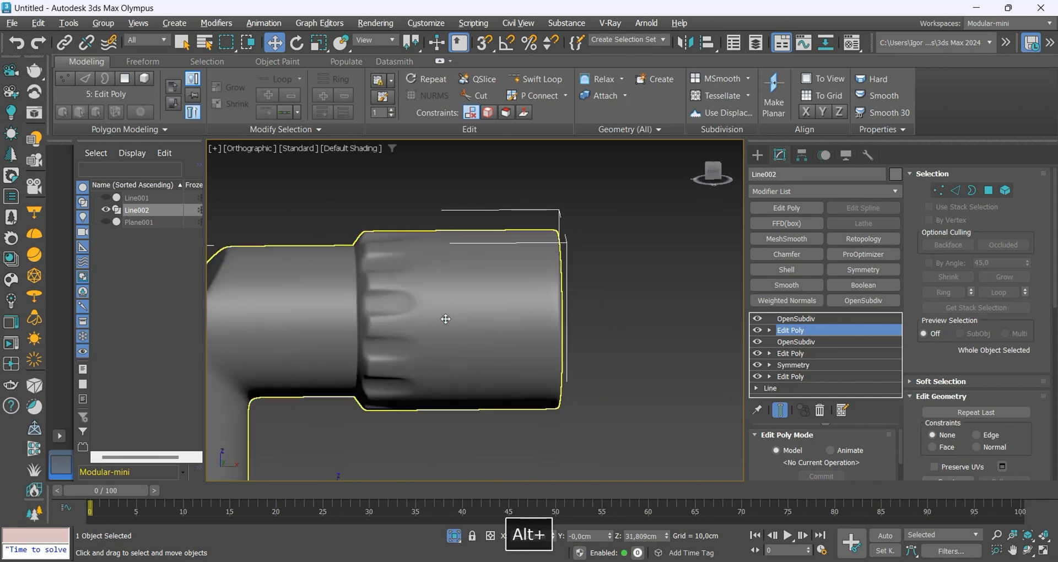
pyautogui.click(439, 61)
pyautogui.click(633, 283)
pyautogui.press('f')
pyautogui.press('z')
pyautogui.press('F4')
pyautogui.press('F4')
pyautogui.moveTo(573, 222); pyautogui.dragTo(584, 288, button='middle')
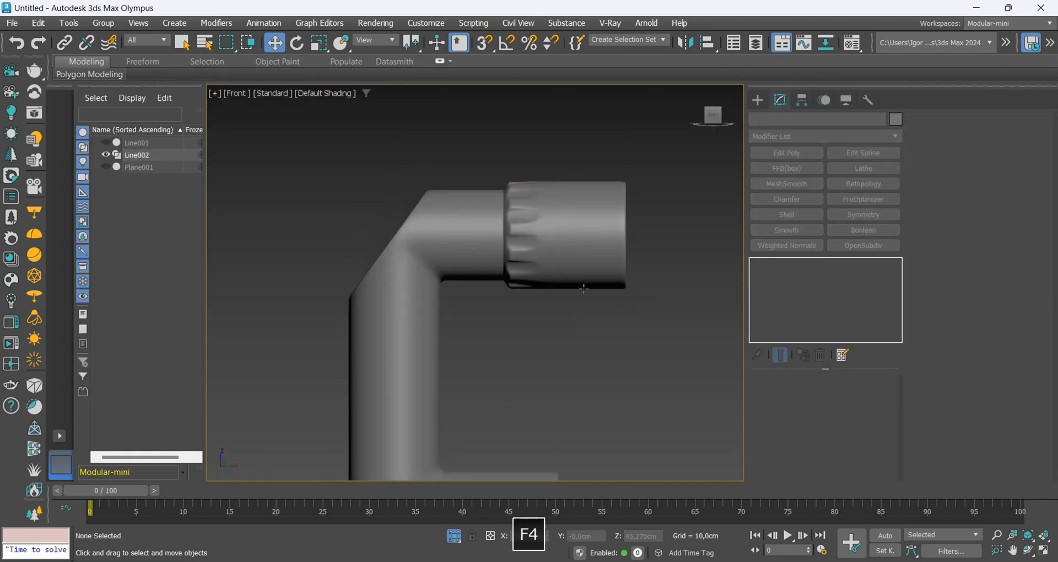
# Select the handle, exit isolation to bring back the reference image, and make the handle see-through.
pyautogui.click(587, 257)
pyautogui.scroll(5, 711, 283)
pyautogui.hotkey('alt', 'q')
pyautogui.hotkey('alt', 'x')
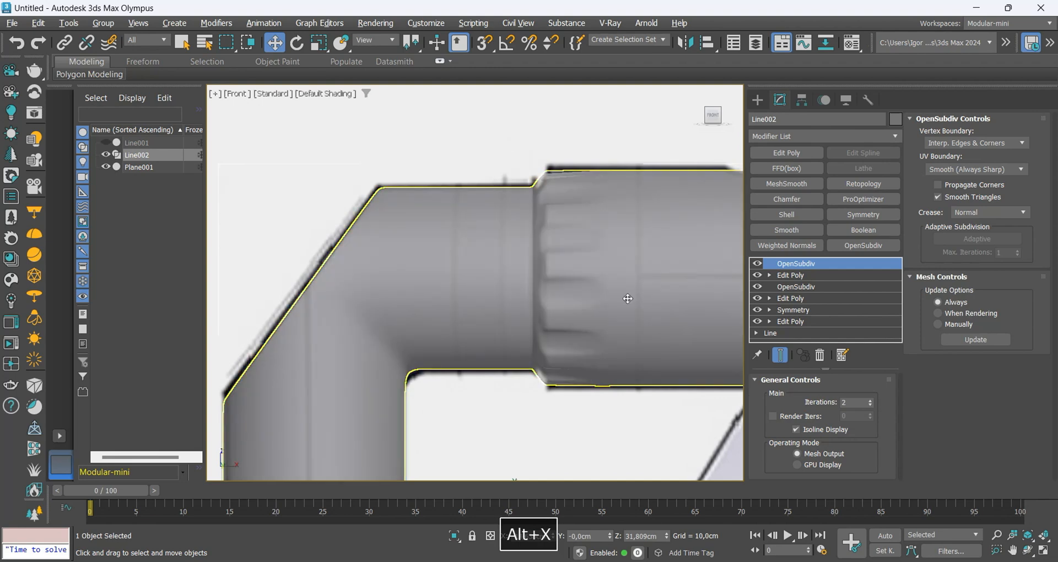
# Hide the OpenSubdiv result and remove the edge loops on the plain arm between the elbow and the shoulder.
pyautogui.click(782, 275)
pyautogui.press('F4')
pyautogui.scroll(2, 422, 235)
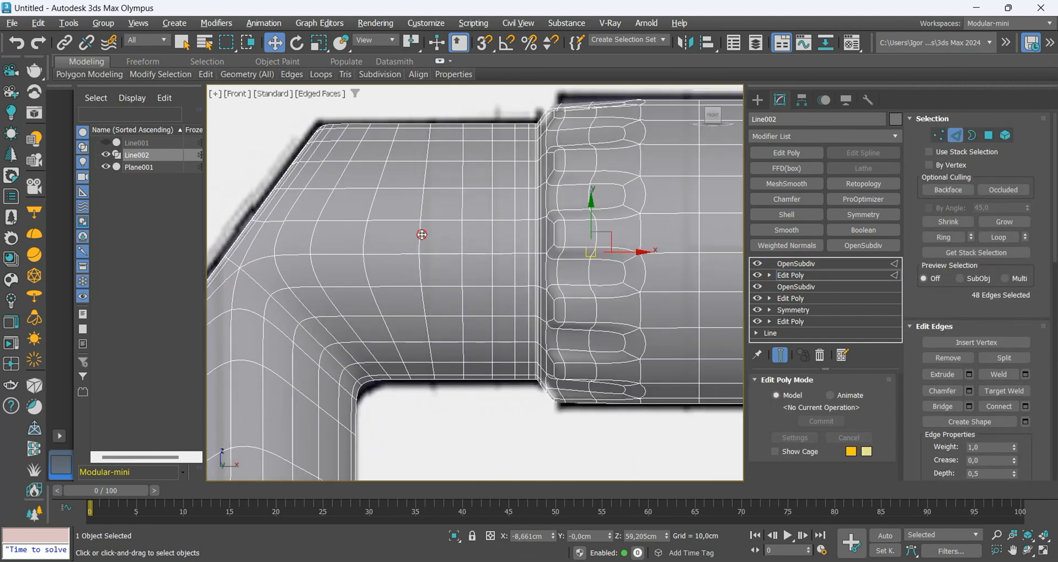
pyautogui.moveTo(422, 238); pyautogui.dragTo(425, 245)
pyautogui.hotkey('ctrl', 'z')
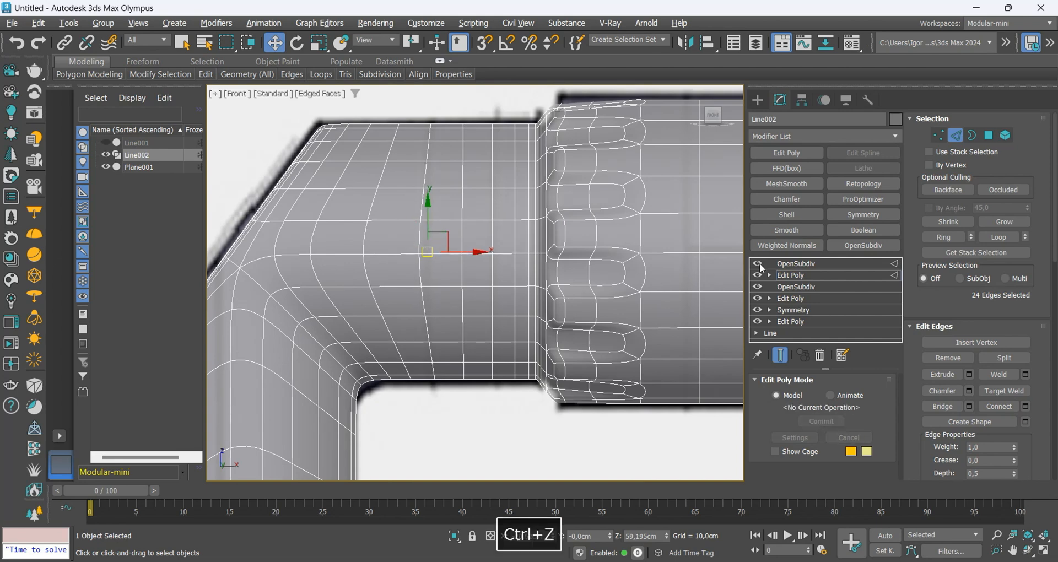
pyautogui.click(761, 264)
pyautogui.press('F3')
pyautogui.press('F3')
pyautogui.moveTo(438, 328); pyautogui.dragTo(455, 333, button='middle')
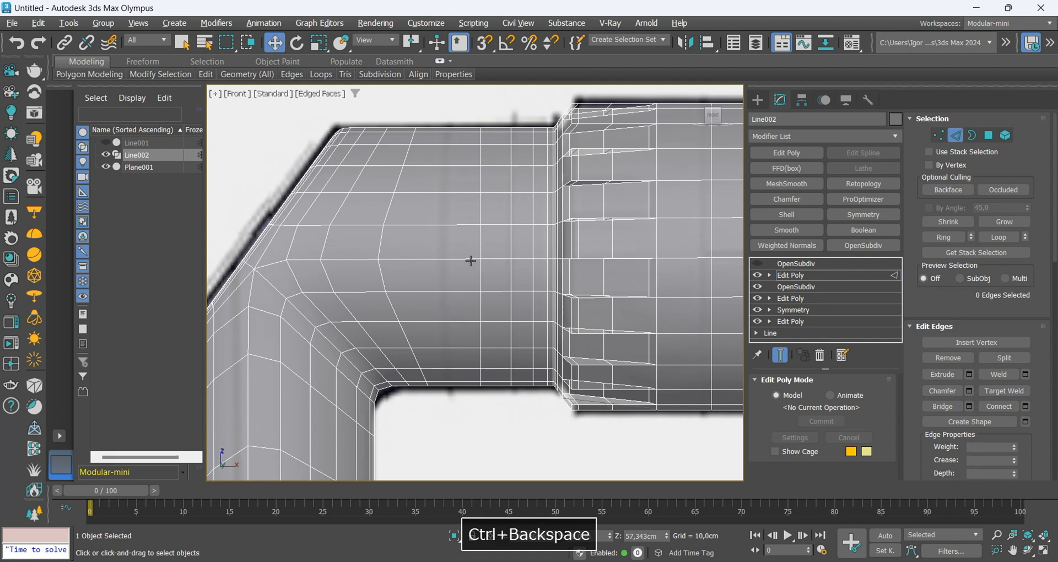
# Place two edge loops around the plain arm before the shoulder, using the Edge constraint to match the reference band.
pyautogui.click(483, 244)
pyautogui.scroll(-8, 1019, 352)
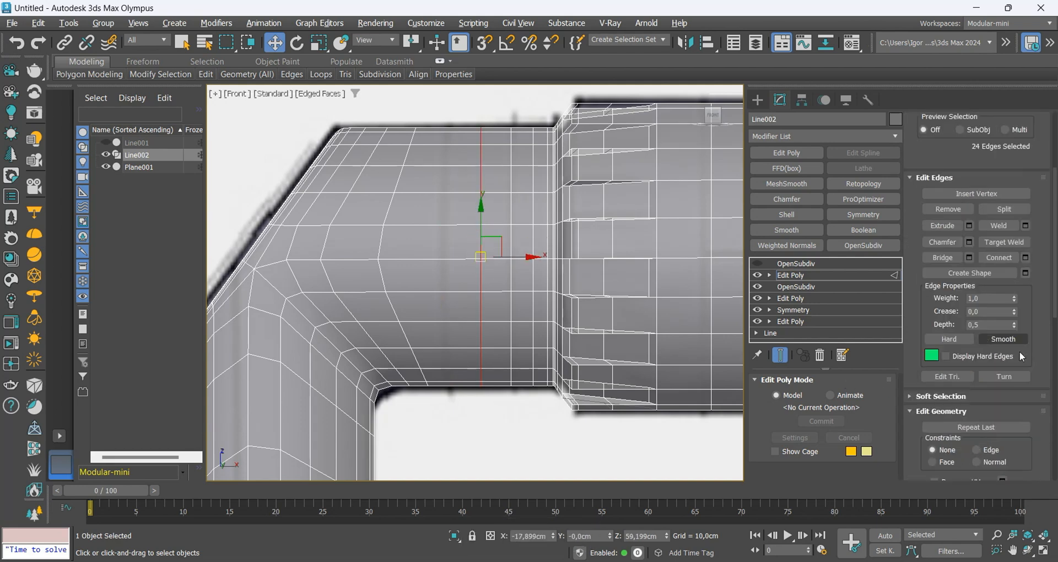
pyautogui.click(976, 352)
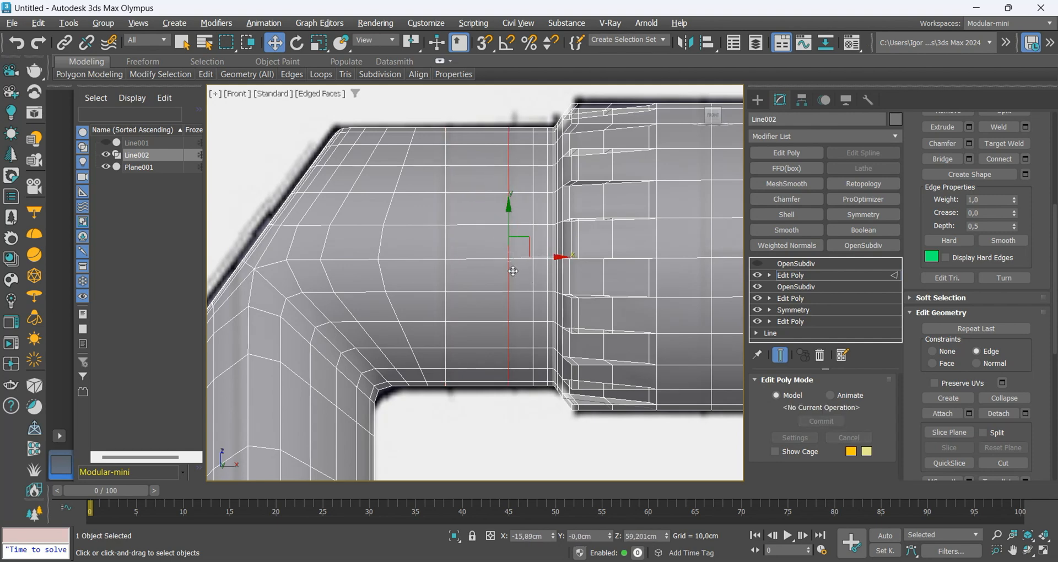
# Select the ring of polygons between the two new loops and detach it as a separate object.
pyautogui.press('4')
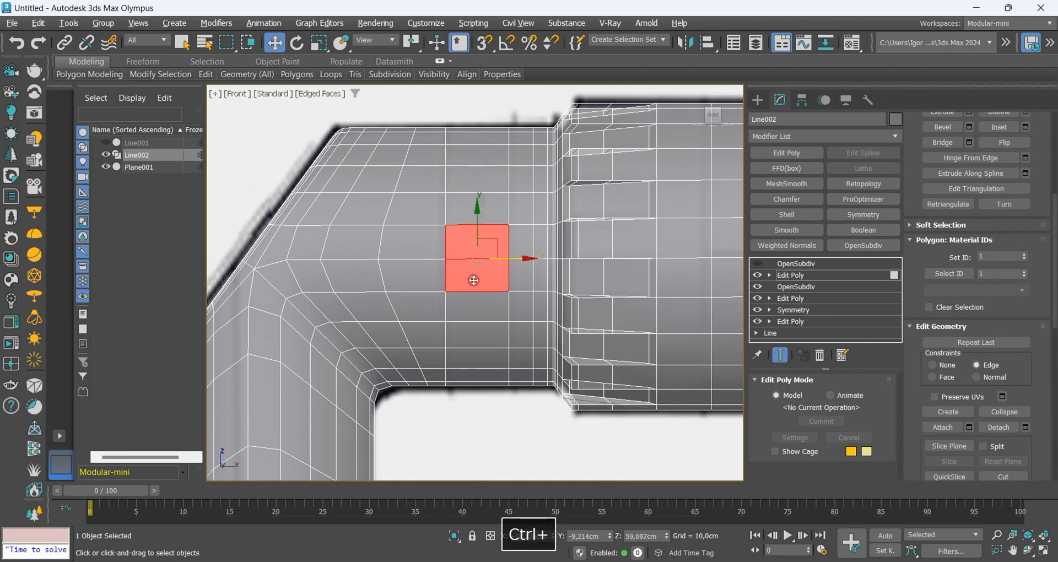
pyautogui.keyDown('ctrl'); pyautogui.doubleClick(474, 281); pyautogui.keyUp('ctrl')
pyautogui.keyDown('alt'); pyautogui.moveTo(474, 280); pyautogui.dragTo(563, 295, button='middle'); pyautogui.keyUp('alt')
pyautogui.press('F3')
pyautogui.press('F3')
pyautogui.click(1025, 428)
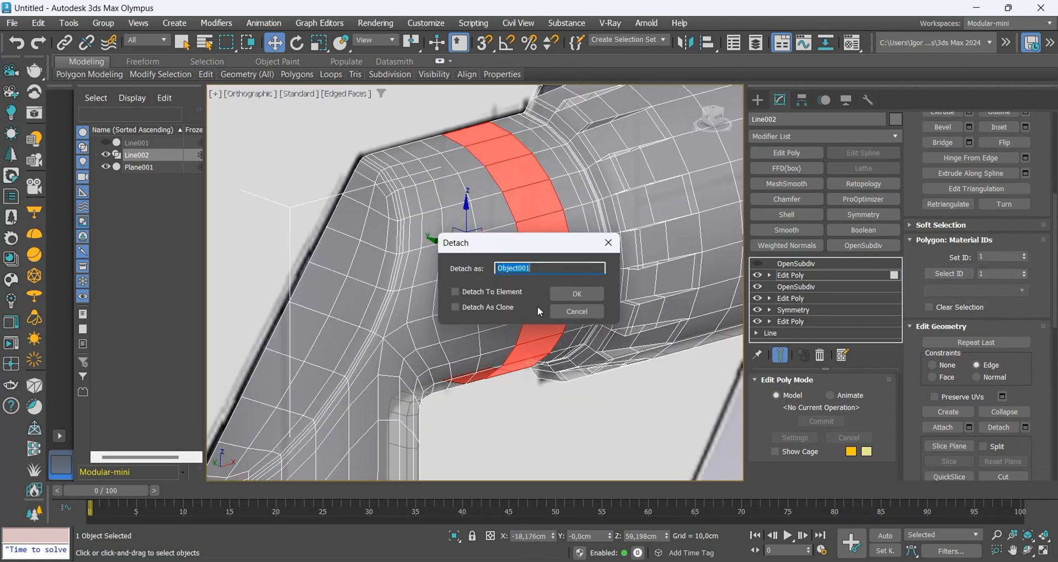
pyautogui.click(570, 298)
pyautogui.click(781, 276)
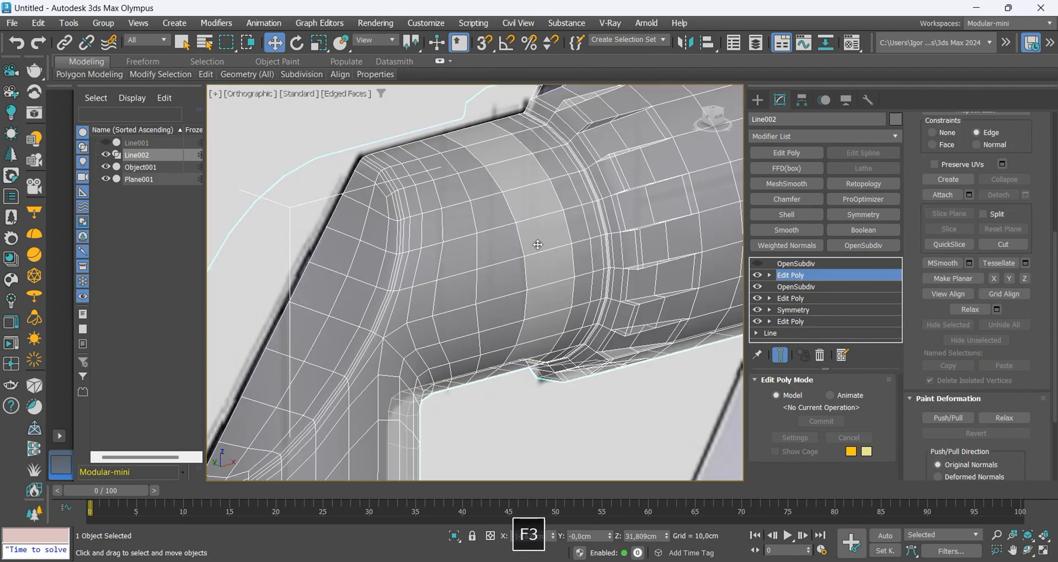
# Turn off the handle's see-through display and check the detached band with edged faces.
pyautogui.press('F4')
pyautogui.hotkey('alt', 'x')
pyautogui.keyDown('alt'); pyautogui.moveTo(536, 243); pyautogui.dragTo(527, 245, button='middle'); pyautogui.keyUp('alt')
pyautogui.scroll(-4, 526, 245)
pyautogui.press('F4')
pyautogui.scroll(2, 527, 246)
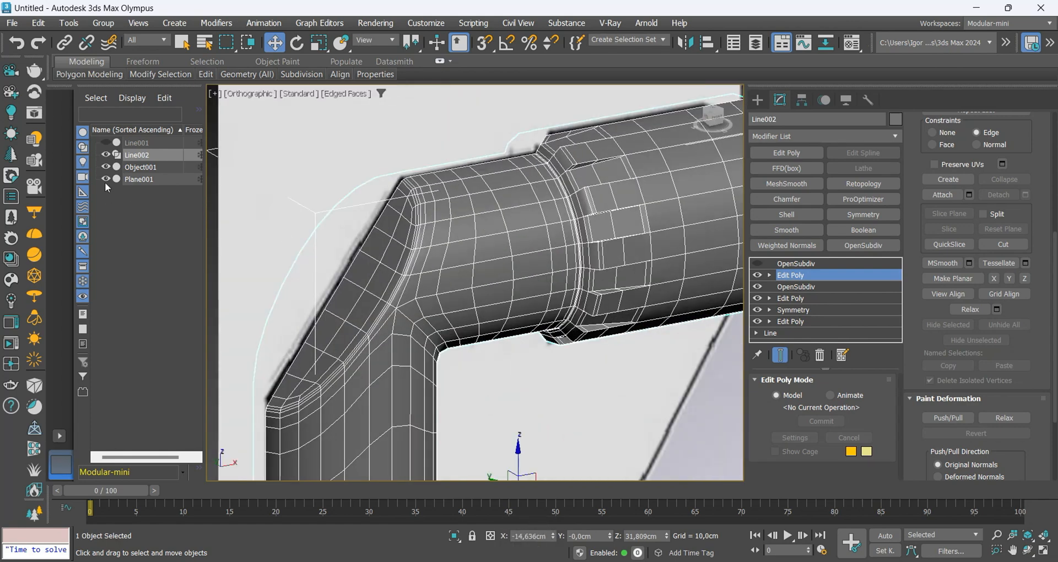
# Give the detached band a light grey object colour, isolate it and turn off its see-through display.
pyautogui.click(138, 167)
pyautogui.click(896, 119)
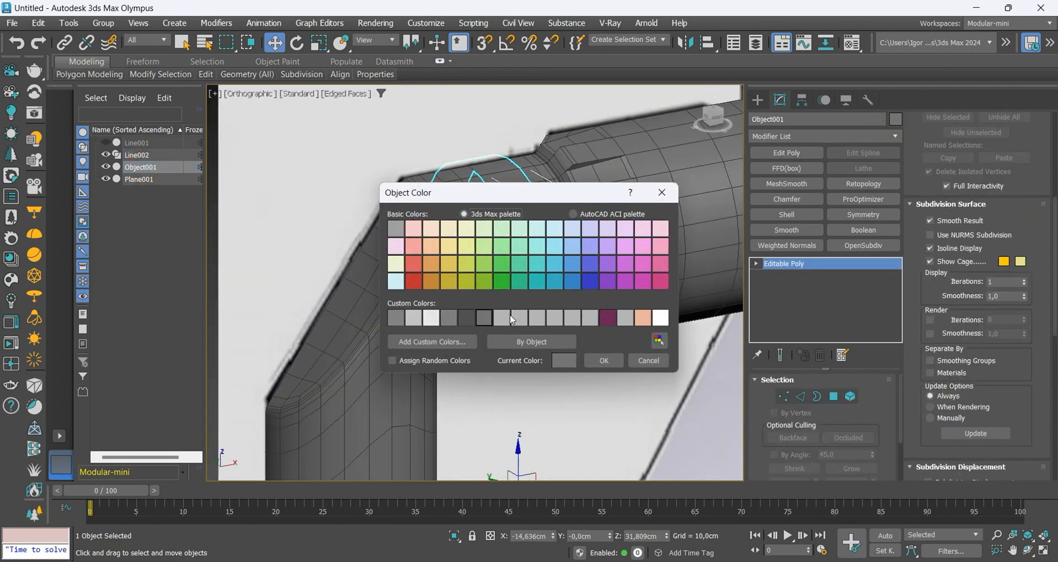
pyautogui.click(603, 360)
pyautogui.hotkey('alt', 'q')
pyautogui.press('F4')
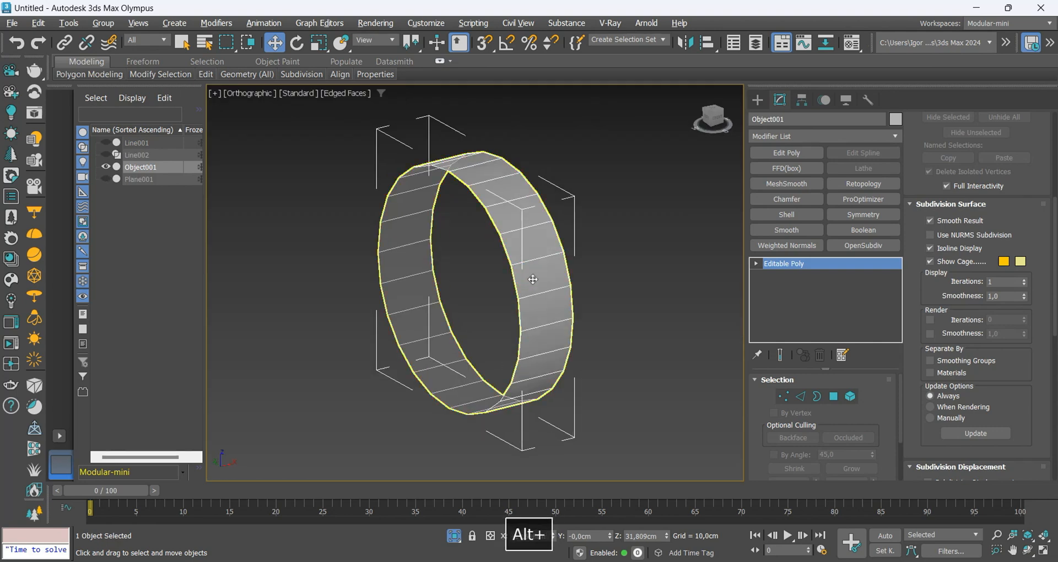
pyautogui.hotkey('alt', 'x')
pyautogui.moveTo(539, 280)
pyautogui.keyDown('alt'); pyautogui.mouseDown(button='middle')
pyautogui.moveTo(550, 260)
pyautogui.moveTo(584, 293)
pyautogui.moveTo(575, 303)
pyautogui.mouseUp(button='middle'); pyautogui.keyUp('alt')
pyautogui.press('F4')
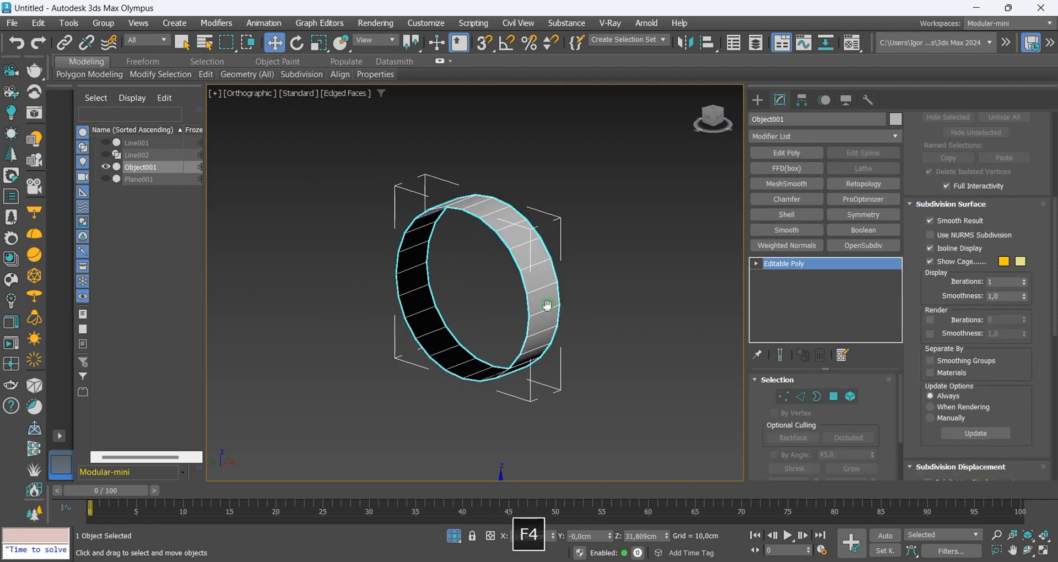
# Apply OpenSubdiv and Edit Poly modifiers to the band and remove the edge loop around its middle.
pyautogui.click(865, 249)
pyautogui.click(786, 153)
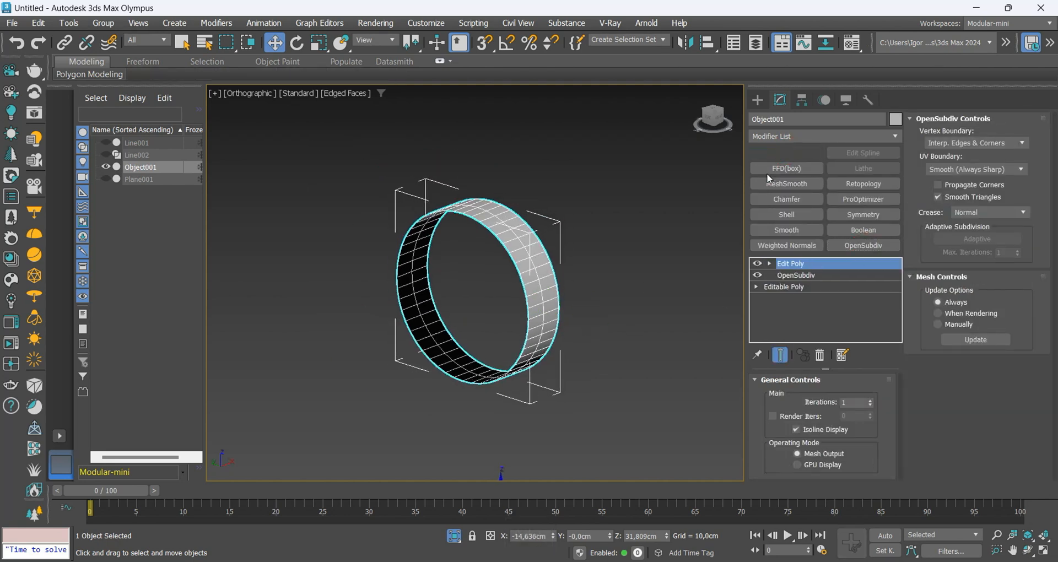
pyautogui.scroll(5, 540, 318)
pyautogui.keyDown('alt'); pyautogui.moveTo(540, 318); pyautogui.dragTo(548, 312, button='middle'); pyautogui.keyUp('alt')
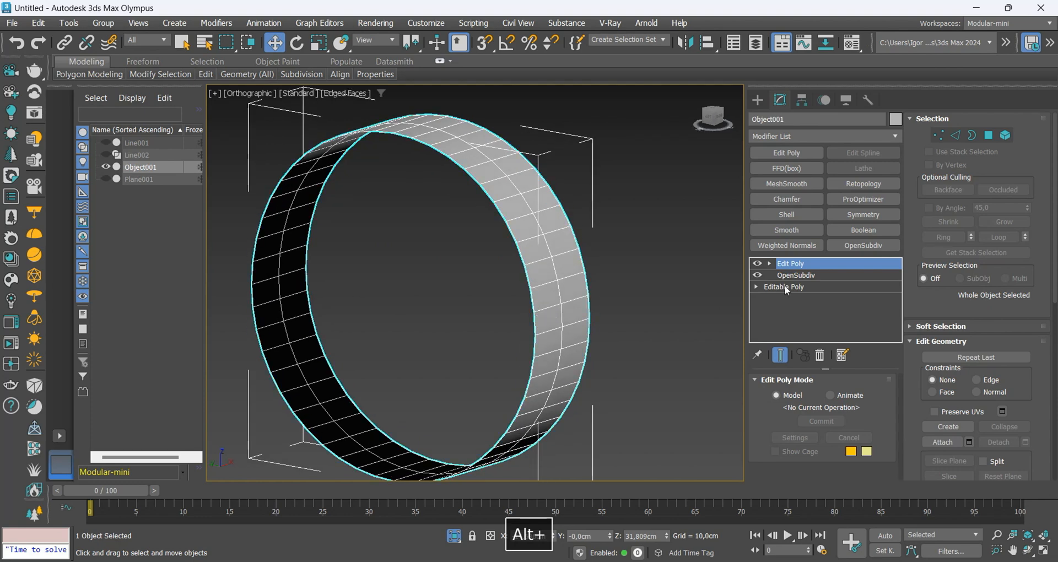
pyautogui.press('2')
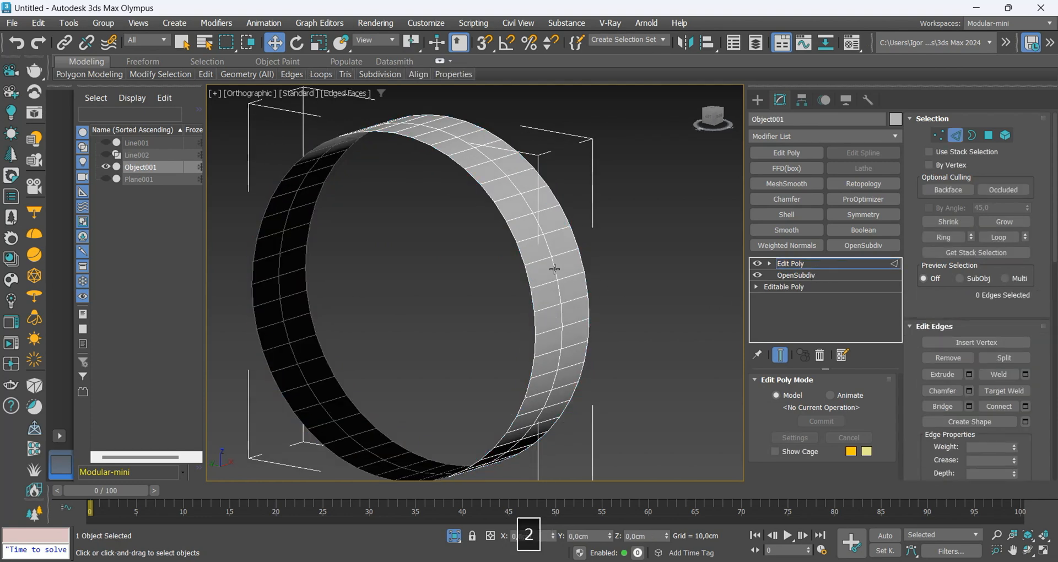
pyautogui.doubleClick(555, 269)
pyautogui.hotkey('ctrl', 'BackSpace')
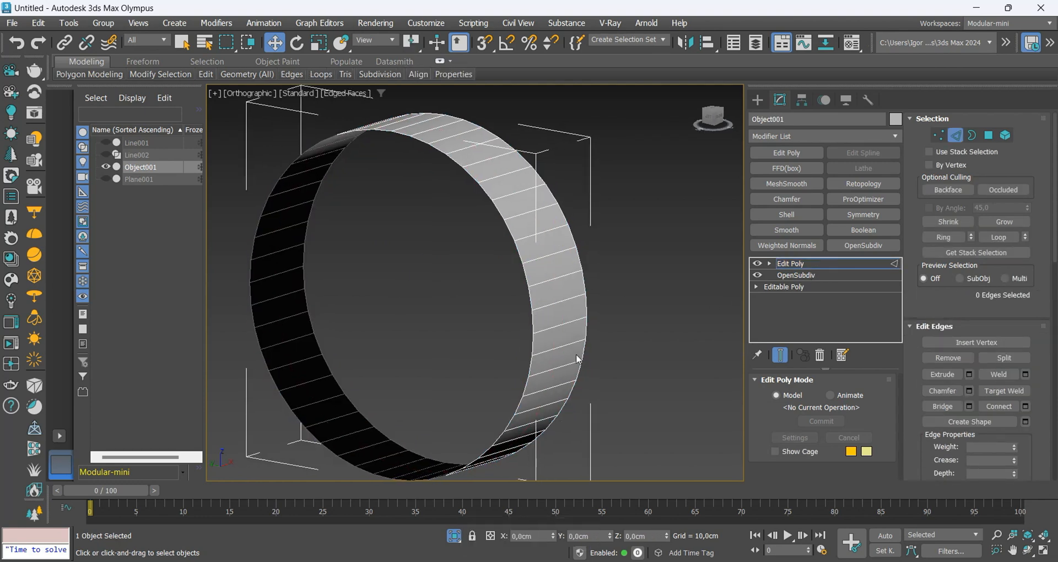
# Bevel all band polygons except the eight at its crown, By Polygon, with height 0,242 cm and outline -0,193 cm.
pyautogui.keyDown('alt'); pyautogui.moveTo(576, 354); pyautogui.dragTo(426, 187, button='middle'); pyautogui.keyUp('alt')
pyautogui.press('4')
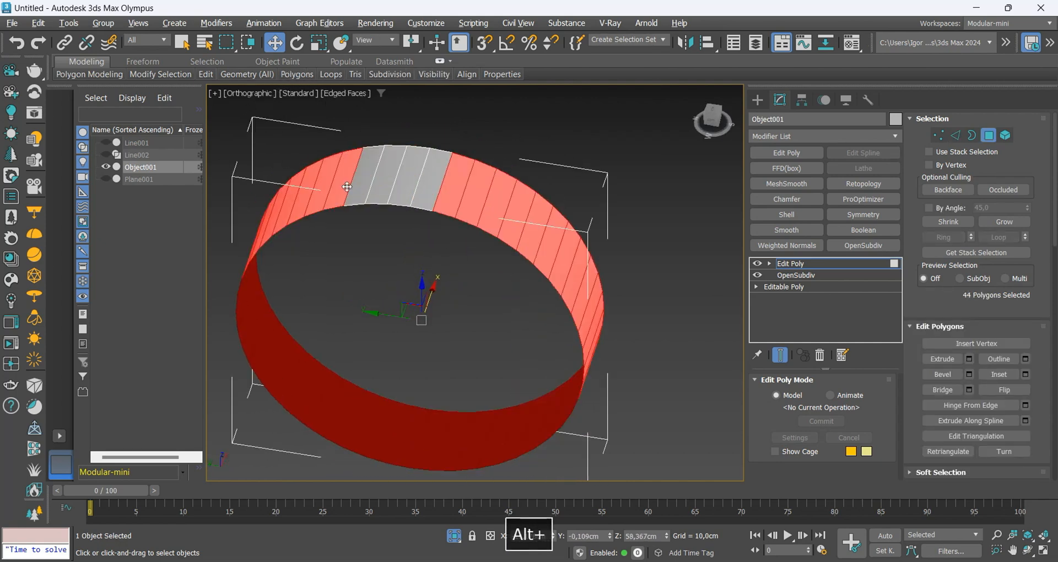
pyautogui.keyDown('alt'); pyautogui.moveTo(486, 258); pyautogui.dragTo(513, 265, button='middle'); pyautogui.keyUp('alt')
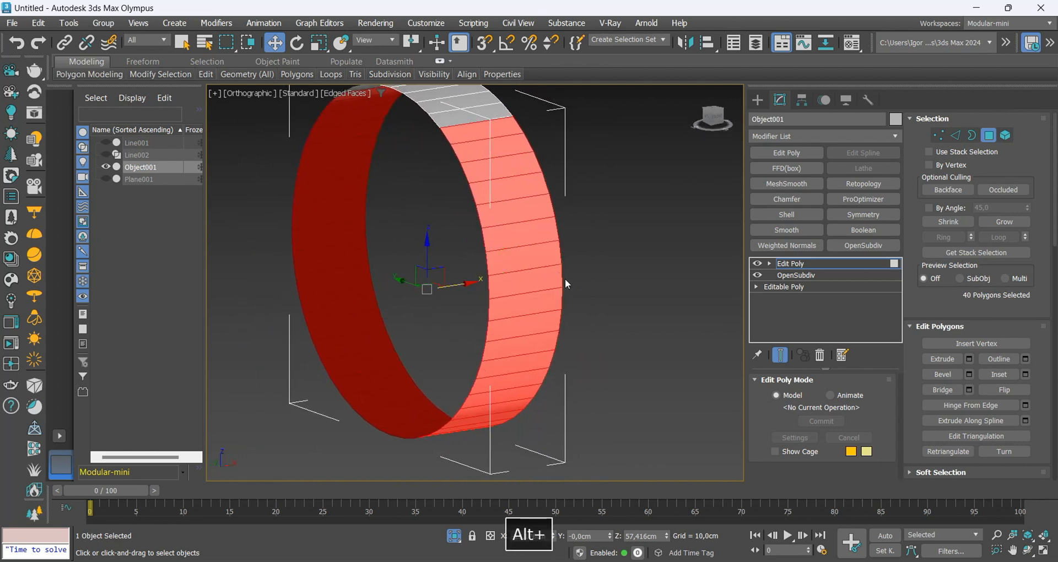
pyautogui.click(970, 374)
pyautogui.scroll(5, 493, 138)
pyautogui.click(500, 291)
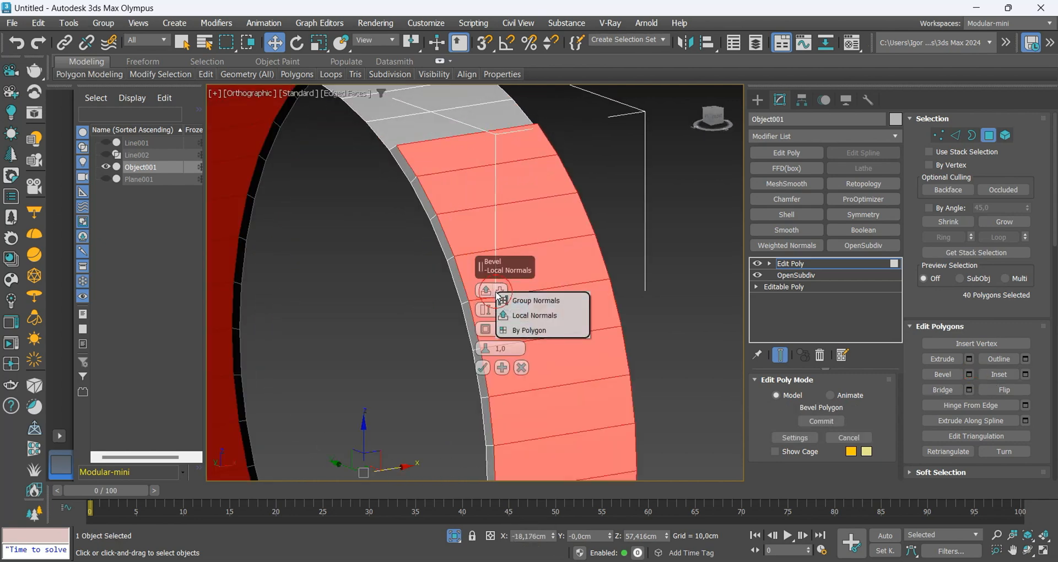
pyautogui.click(522, 330)
pyautogui.scroll(-3, 522, 331)
pyautogui.keyDown('alt'); pyautogui.moveTo(496, 260); pyautogui.dragTo(530, 265, button='middle'); pyautogui.keyUp('alt')
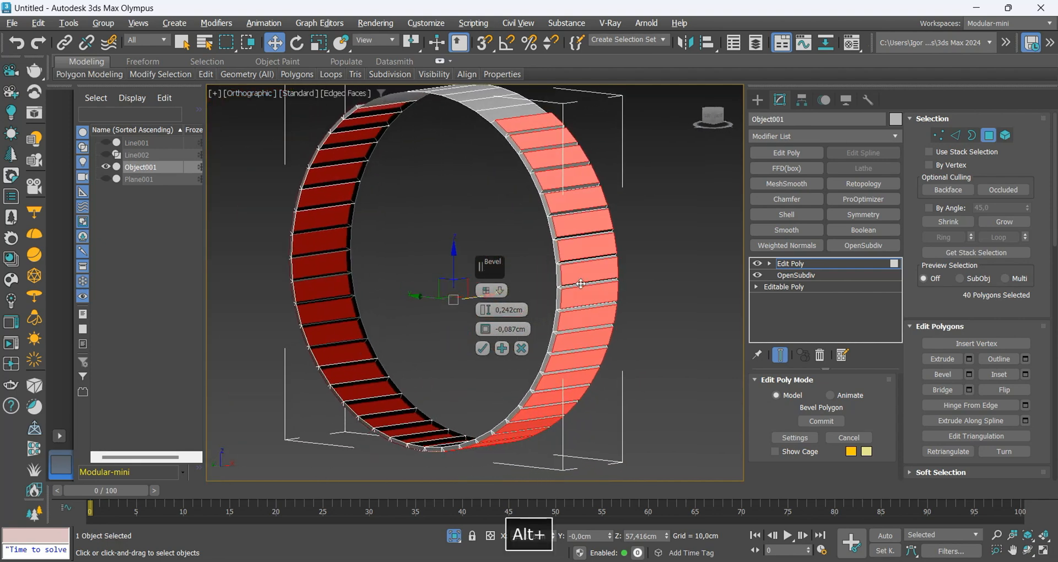
pyautogui.scroll(5, 534, 290)
pyautogui.moveTo(486, 329); pyautogui.dragTo(485, 345)
pyautogui.scroll(-2, 408, 349)
pyautogui.scroll(-4, 406, 342)
pyautogui.keyDown('alt'); pyautogui.moveTo(374, 253); pyautogui.dragTo(483, 359, button='middle'); pyautogui.keyUp('alt')
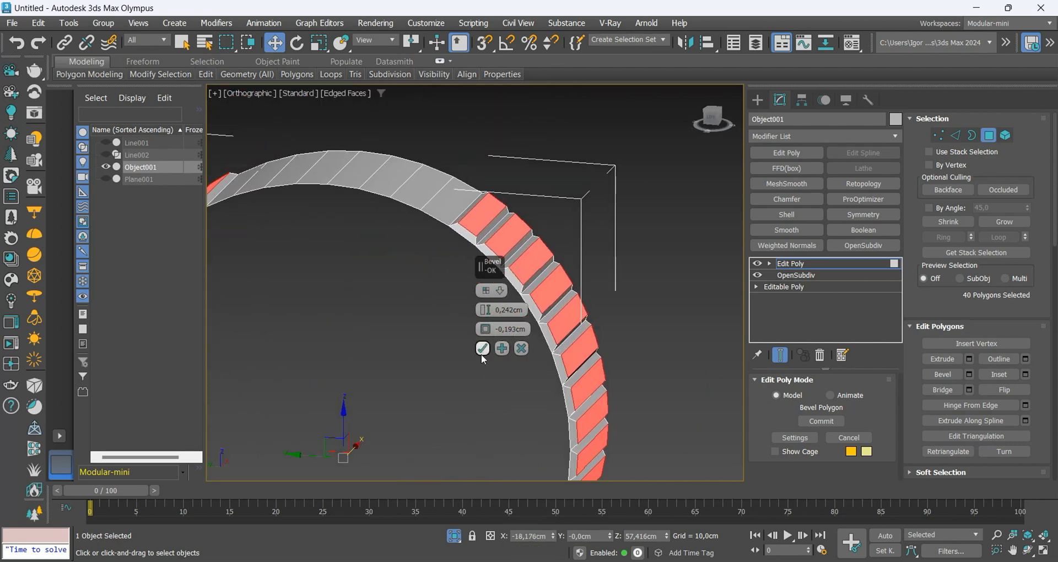
pyautogui.click(484, 348)
# Extend both open borders of the ribbed band inward by scaling copies of them to about 91 percent.
pyautogui.moveTo(420, 309); pyautogui.dragTo(439, 289, button='middle')
pyautogui.click(439, 290)
pyautogui.press('F4')
pyautogui.scroll(-2, 468, 173)
pyautogui.moveTo(463, 220)
pyautogui.keyDown('alt'); pyautogui.mouseDown(button='middle')
pyautogui.moveTo(475, 219)
pyautogui.moveTo(448, 222)
pyautogui.mouseUp(button='middle'); pyautogui.keyUp('alt')
pyautogui.press('F4')
pyautogui.press('3')
pyautogui.click(593, 243)
pyautogui.keyDown('alt'); pyautogui.moveTo(593, 244); pyautogui.dragTo(494, 250, button='middle'); pyautogui.keyUp('alt')
pyautogui.keyDown('ctrl'); pyautogui.click(498, 186); pyautogui.keyUp('ctrl')
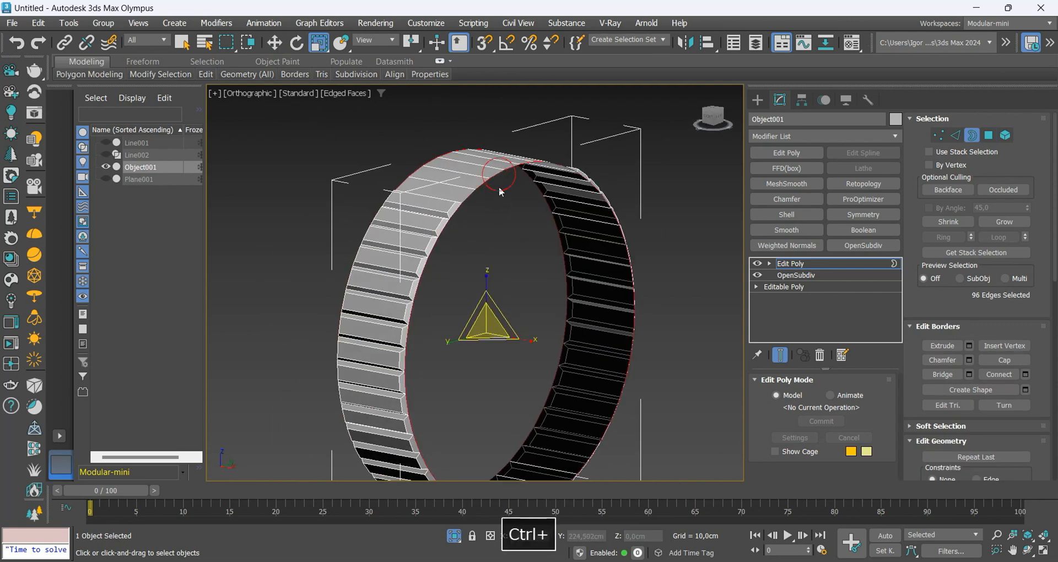
pyautogui.keyDown('alt'); pyautogui.moveTo(498, 186); pyautogui.dragTo(521, 193, button='middle'); pyautogui.keyUp('alt')
pyautogui.press('r')
pyautogui.keyDown('shift'); pyautogui.moveTo(510, 335); pyautogui.dragTo(491, 332); pyautogui.keyUp('shift')
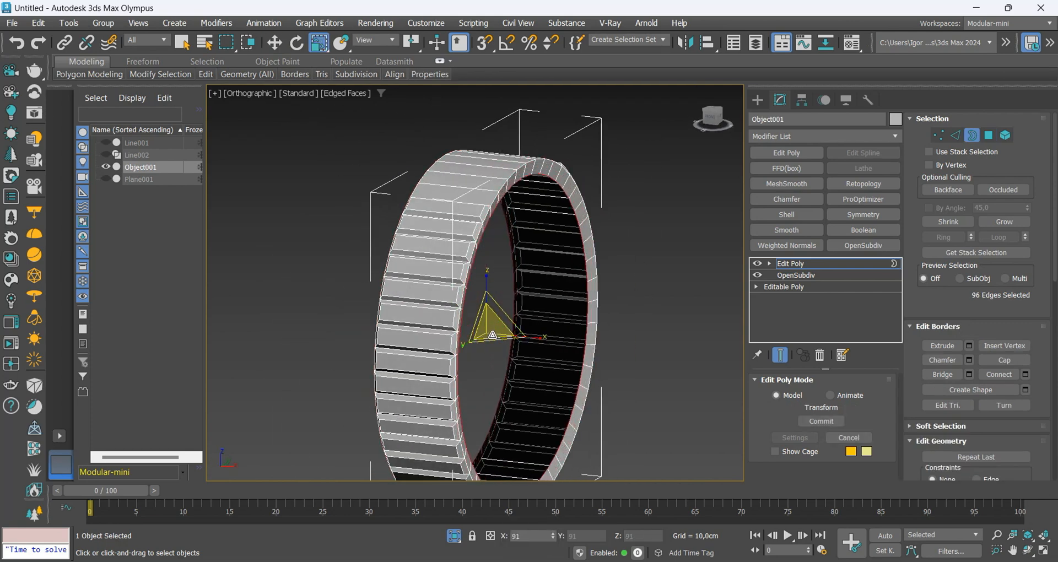
# Scale the band's inner borders along the X axis to about 110 percent in the front view.
pyautogui.keyDown('alt'); pyautogui.moveTo(681, 167); pyautogui.dragTo(690, 166, button='middle'); pyautogui.keyUp('alt')
pyautogui.press('f')
pyautogui.press('F3')
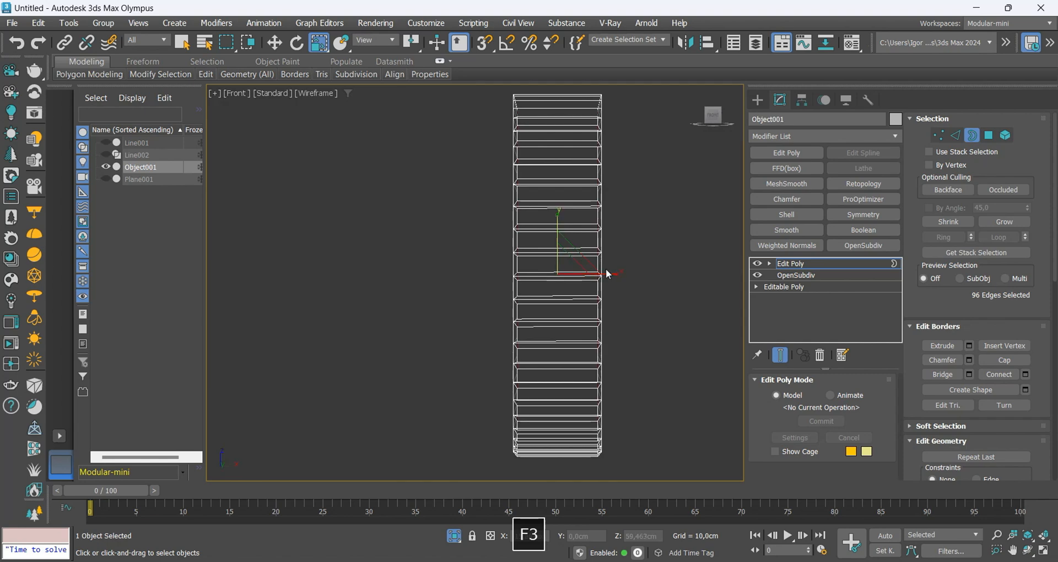
pyautogui.scroll(6, 609, 274)
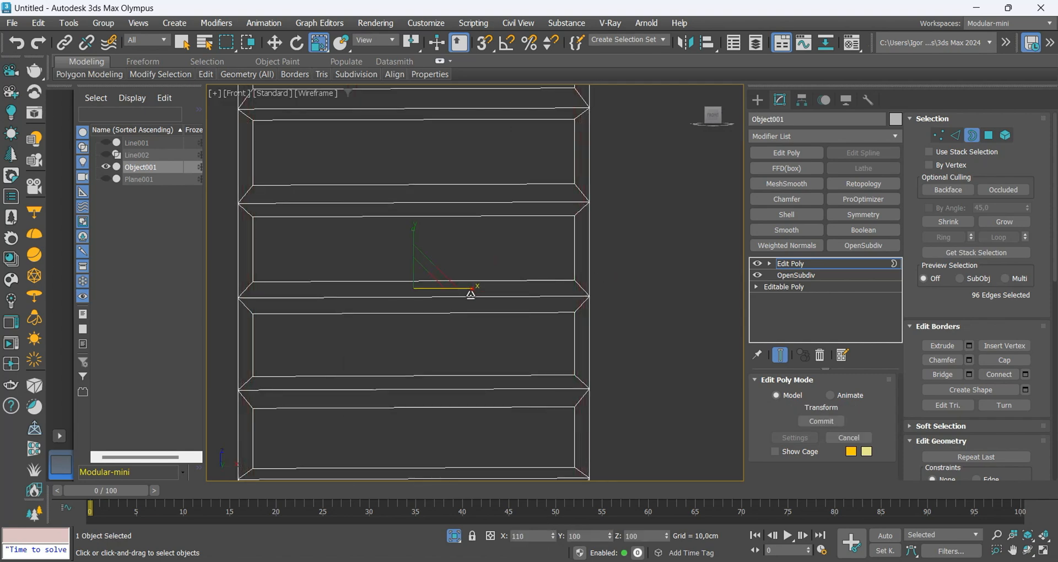
pyautogui.press('F3')
pyautogui.moveTo(471, 297)
pyautogui.keyDown('alt'); pyautogui.mouseDown(button='middle')
pyautogui.moveTo(485, 241)
pyautogui.moveTo(539, 293)
pyautogui.mouseUp(button='middle'); pyautogui.keyUp('alt')
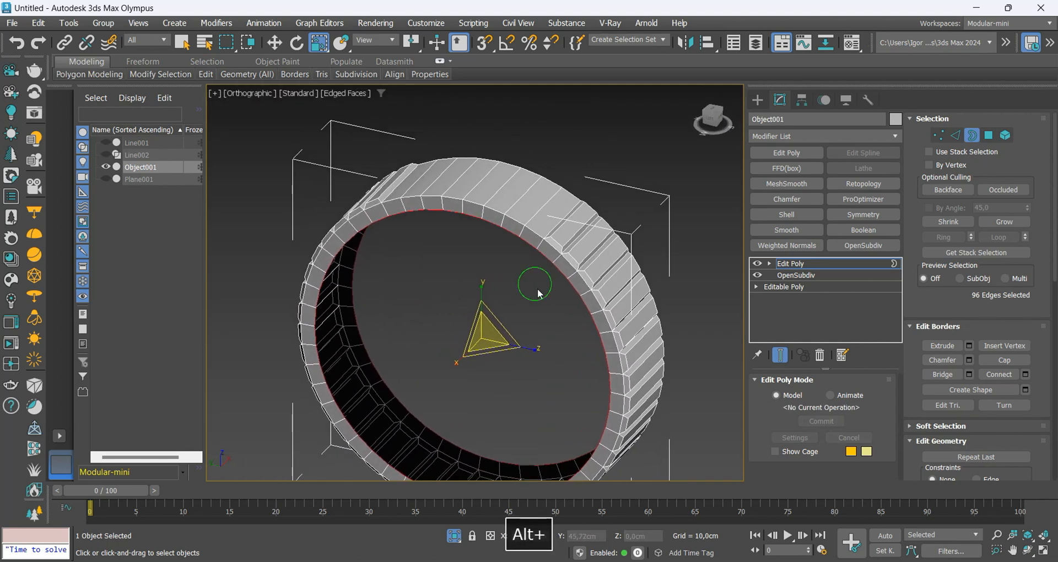
# Select the plain unribbed section at the band's crown, including its side rims, and delete those polygons.
pyautogui.press('4')
pyautogui.keyDown('alt'); pyautogui.moveTo(539, 256); pyautogui.dragTo(546, 314, button='middle'); pyautogui.keyUp('alt')
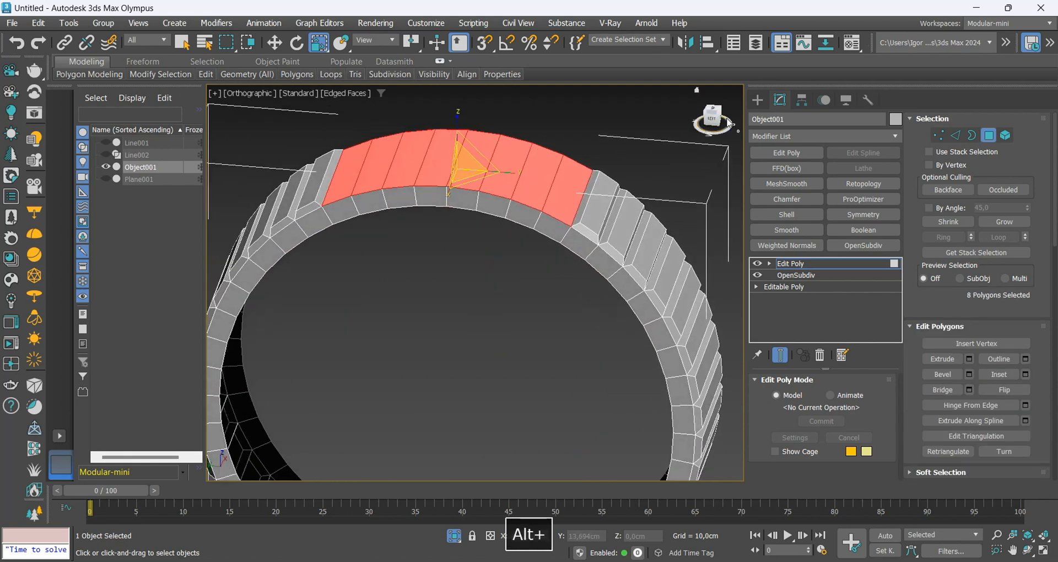
pyautogui.press('l')
pyautogui.press('F3')
pyautogui.keyDown('ctrl'); pyautogui.moveTo(442, 154); pyautogui.dragTo(442, 154); pyautogui.keyUp('ctrl')
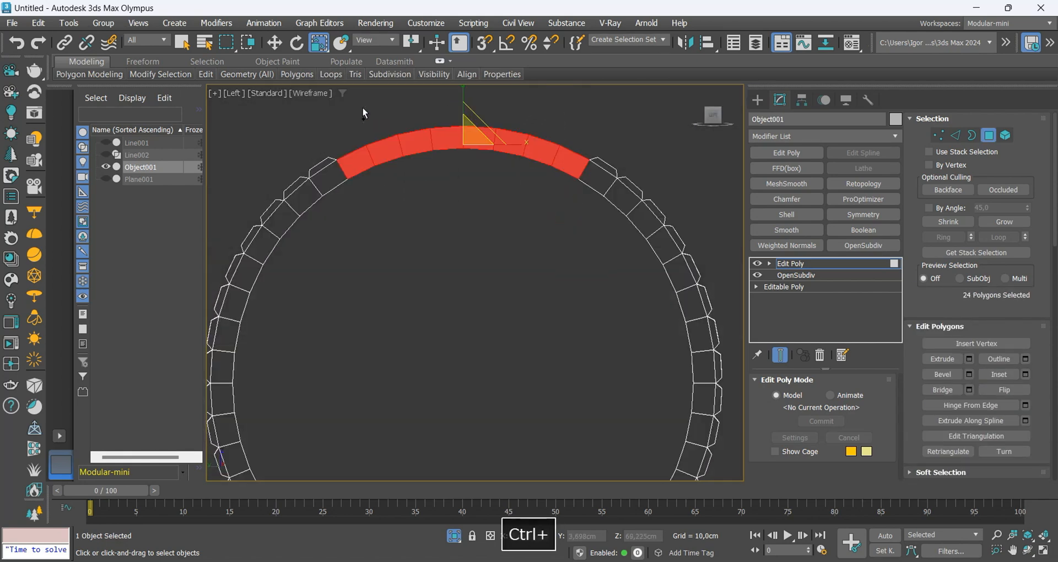
pyautogui.press('F3')
pyautogui.keyDown('alt'); pyautogui.moveTo(442, 154); pyautogui.dragTo(509, 218, button='middle'); pyautogui.keyUp('alt')
pyautogui.press('w')
pyautogui.press('Delete')
# Bridge the open end edges on both sides of the band's gap to close the two ends.
pyautogui.keyDown('alt'); pyautogui.moveTo(449, 236); pyautogui.dragTo(419, 226, button='middle'); pyautogui.keyUp('alt')
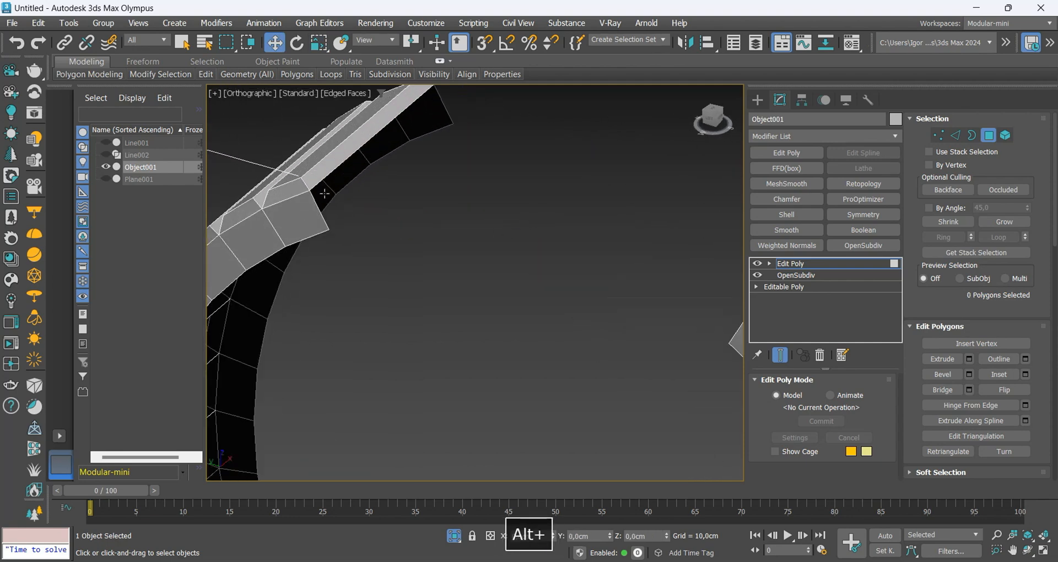
pyautogui.press('2')
pyautogui.click(320, 216)
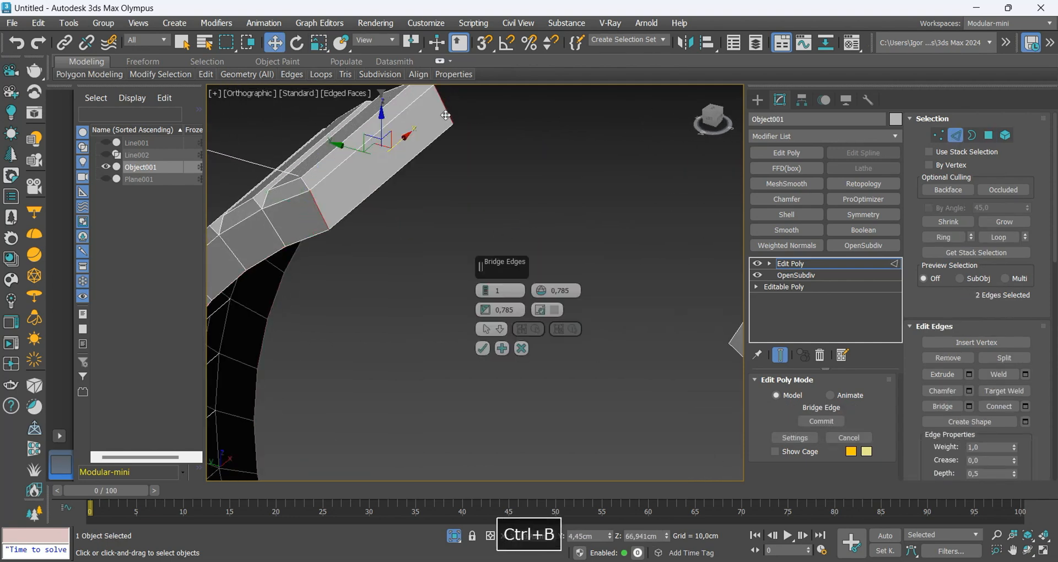
pyautogui.click(483, 348)
pyautogui.scroll(-2, 481, 298)
pyautogui.keyDown('alt'); pyautogui.moveTo(479, 287); pyautogui.dragTo(595, 259, button='middle'); pyautogui.keyUp('alt')
pyautogui.click(608, 227)
pyautogui.keyDown('ctrl'); pyautogui.click(518, 163); pyautogui.keyUp('ctrl')
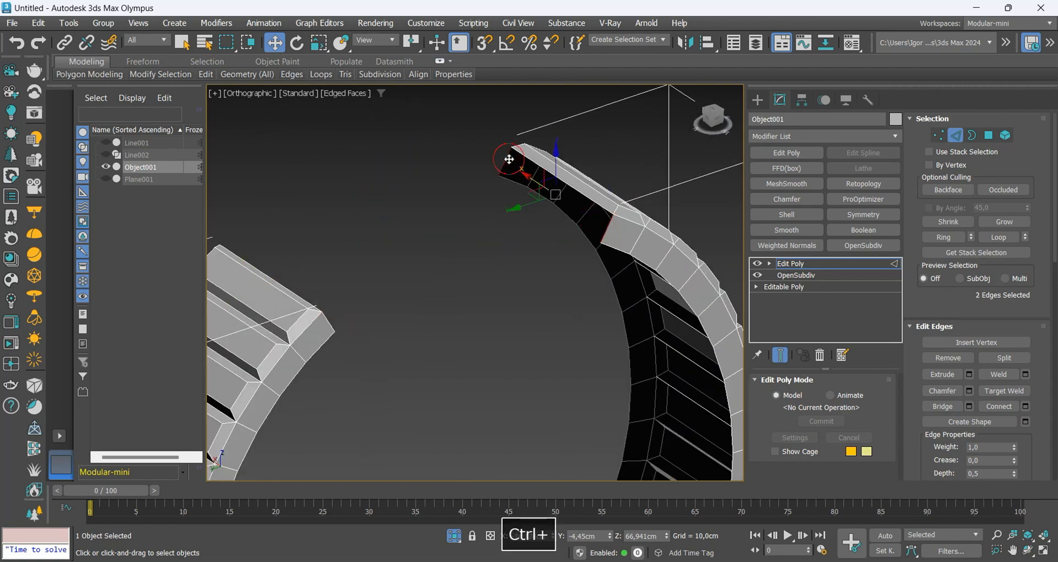
pyautogui.hotkey('ctrl', 'b')
pyautogui.press('Return')
pyautogui.keyDown('alt'); pyautogui.moveTo(485, 287); pyautogui.dragTo(470, 252, button='middle'); pyautogui.keyUp('alt')
pyautogui.scroll(-4, 446, 262)
# Leave isolation and inspect the ribbed band's fit against the handle with its OpenSubdiv result shown.
pyautogui.press('2')
pyautogui.hotkey('alt', 'q')
pyautogui.press('F4')
pyautogui.scroll(3, 489, 203)
pyautogui.click(489, 204)
pyautogui.press('F4')
pyautogui.scroll(-3, 536, 225)
pyautogui.click(757, 264)
pyautogui.click(539, 212)
pyautogui.scroll(4, 540, 212)
pyautogui.scroll(-4, 540, 211)
pyautogui.click(389, 201)
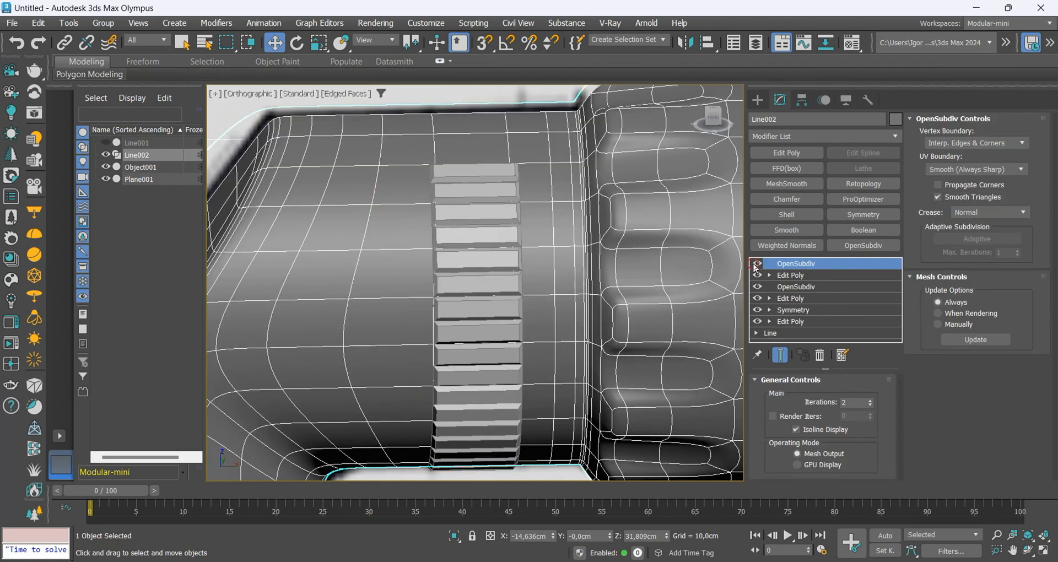
# Hide the handle's OpenSubdiv result and chamfer the two band edge loops by 0,047 cm, splitting each into three parallel edges.
pyautogui.click(757, 264)
pyautogui.click(791, 275)
pyautogui.press('2')
pyautogui.press('F3')
pyautogui.hotkey('alt', 'q')
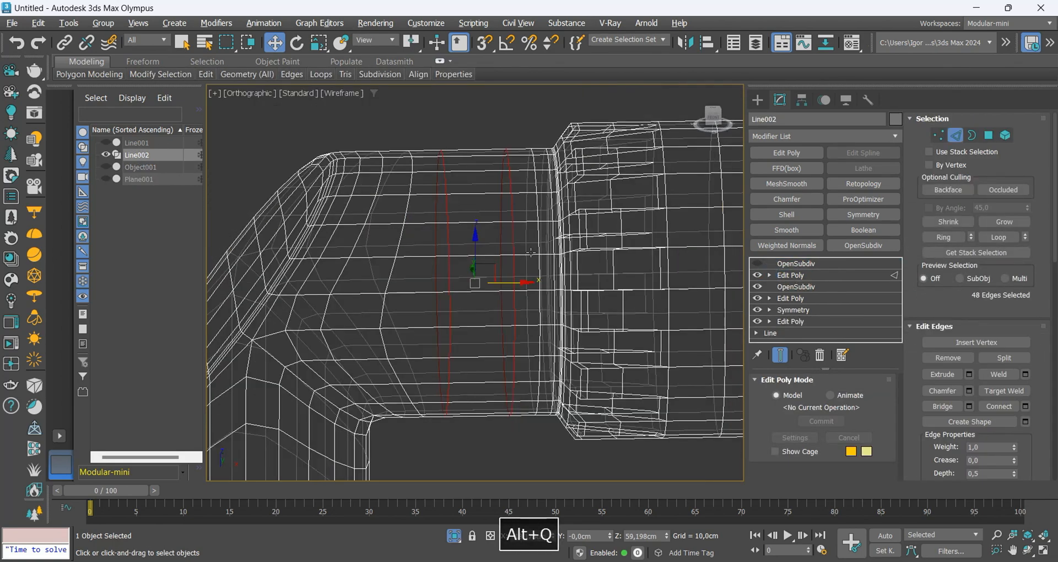
pyautogui.press('F3')
pyautogui.press('F4')
pyautogui.press('F4')
pyautogui.keyDown('alt'); pyautogui.moveTo(531, 252); pyautogui.dragTo(468, 265, button='middle'); pyautogui.keyUp('alt')
pyautogui.scroll(3, 468, 265)
pyautogui.hotkey('ctrl', 'shift', 'c')
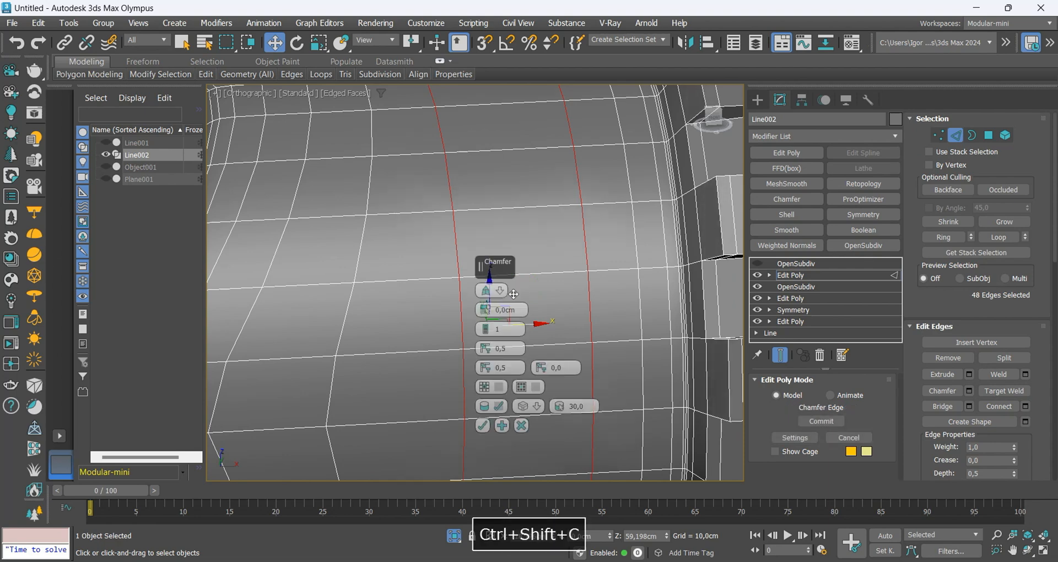
pyautogui.keyDown('alt'); pyautogui.moveTo(514, 294); pyautogui.dragTo(432, 283, button='middle'); pyautogui.keyUp('alt')
pyautogui.moveTo(483, 295); pyautogui.dragTo(484, 271)
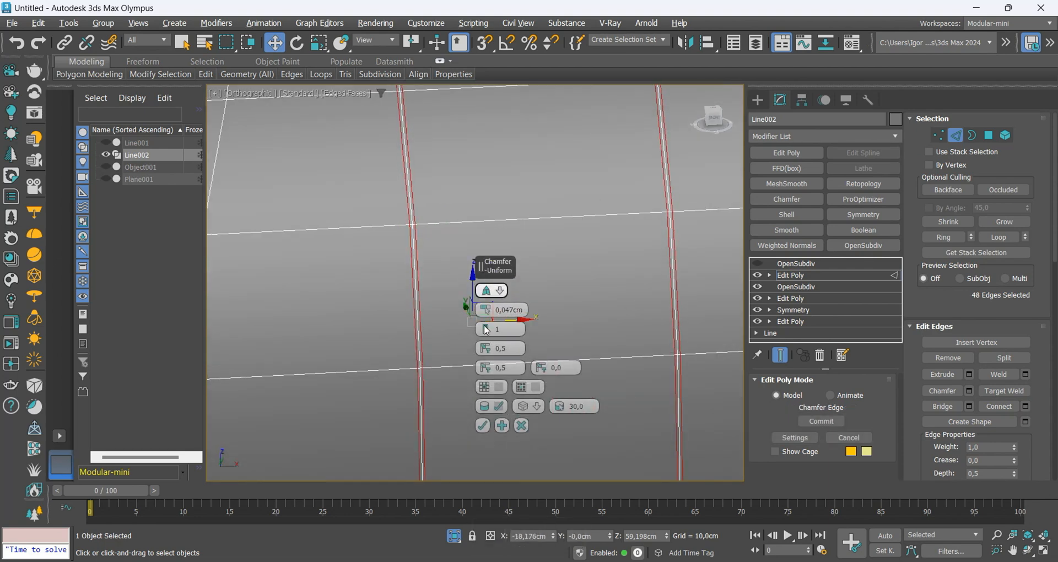
pyautogui.click(483, 426)
# Extrude the middle edge loop of each chamfered trio inward with height -0,172 cm and width 0,036 cm.
pyautogui.scroll(4, 411, 261)
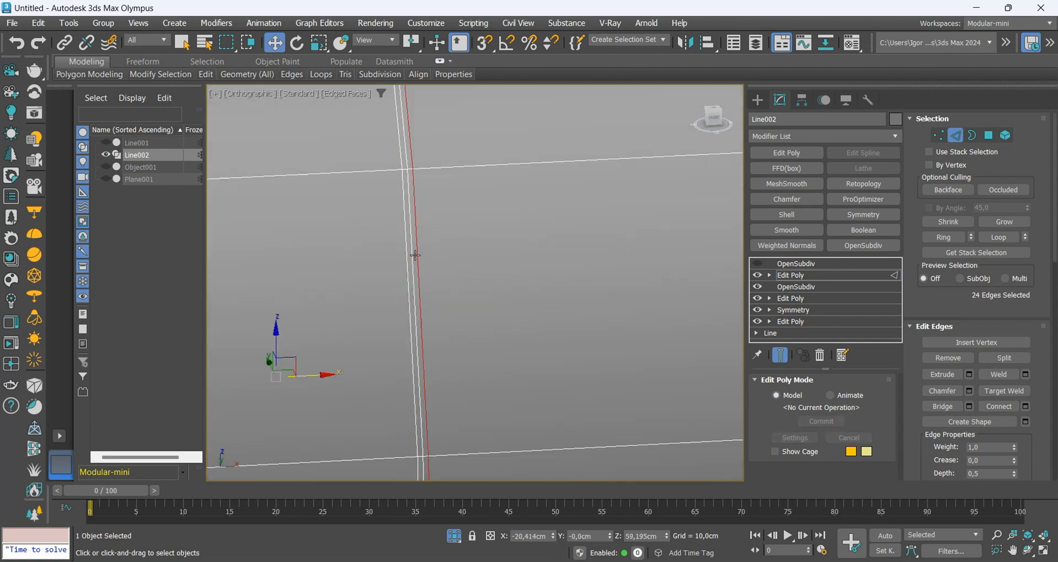
pyautogui.scroll(-4, 560, 248)
pyautogui.scroll(4, 475, 231)
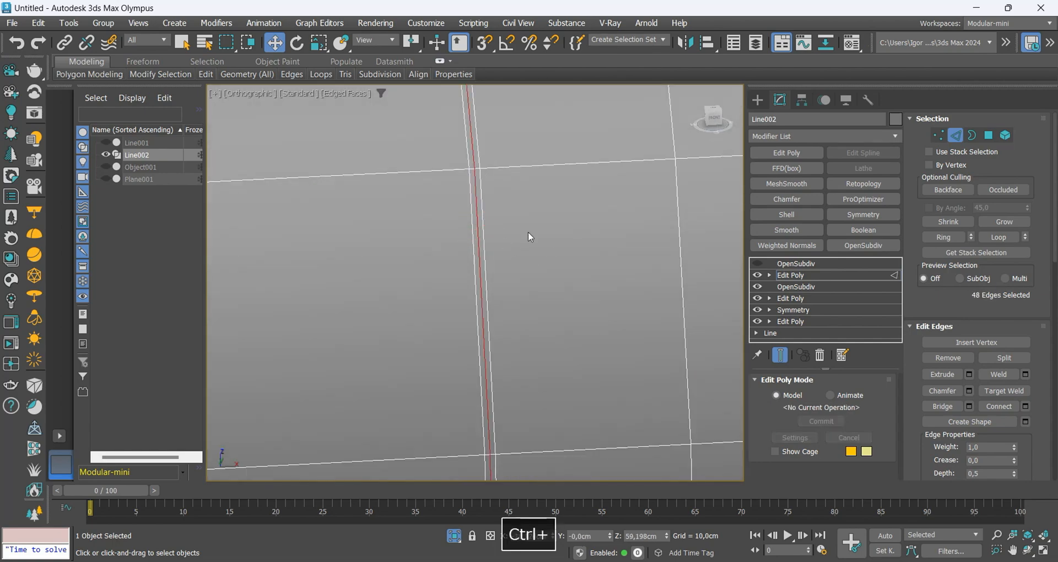
pyautogui.scroll(-5, 528, 233)
pyautogui.keyDown('alt'); pyautogui.moveTo(528, 233); pyautogui.dragTo(552, 234, button='middle'); pyautogui.keyUp('alt')
pyautogui.scroll(4, 551, 234)
pyautogui.press('F3')
pyautogui.click(970, 375)
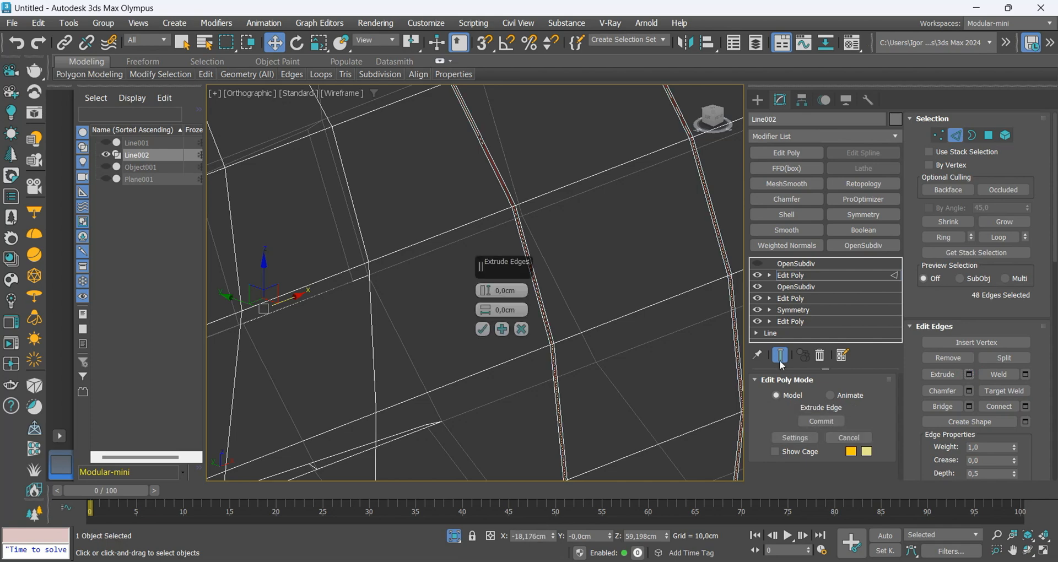
pyautogui.scroll(4, 496, 298)
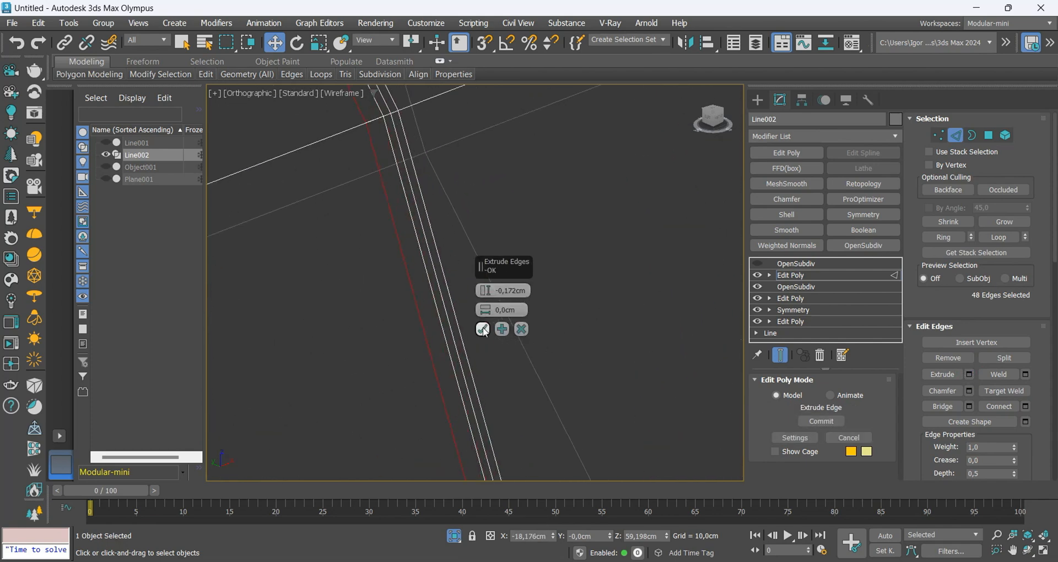
pyautogui.press('F3')
pyautogui.scroll(-4, 366, 253)
pyautogui.keyDown('alt'); pyautogui.moveTo(366, 253); pyautogui.dragTo(356, 243, button='middle'); pyautogui.keyUp('alt')
pyautogui.scroll(4, 359, 244)
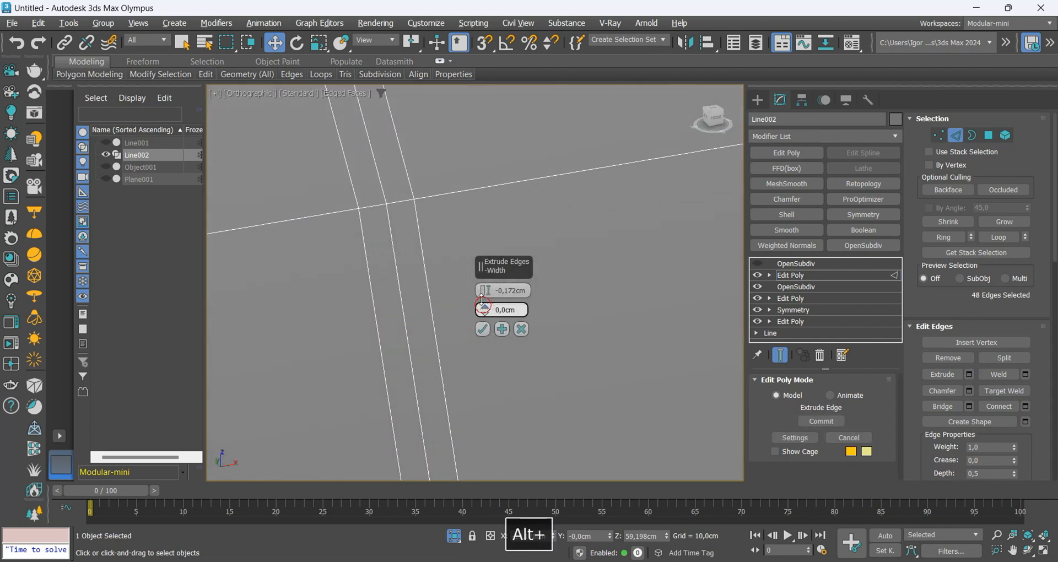
pyautogui.moveTo(483, 305); pyautogui.dragTo(462, 80)
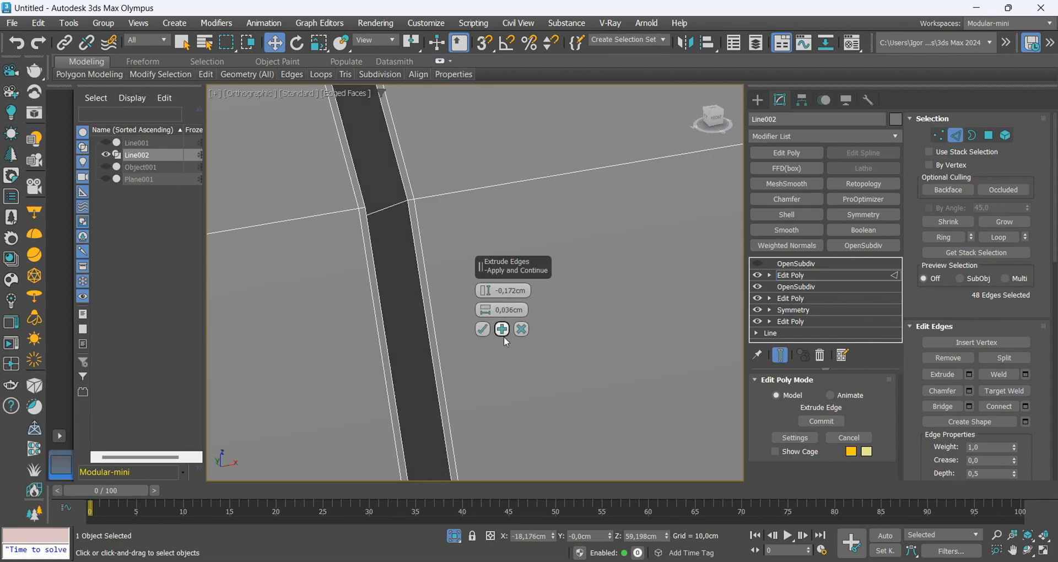
pyautogui.click(484, 329)
# Insert supporting edge loops close beside the two extruded grooves around the handle with SwiftLoop.
pyautogui.scroll(-7, 472, 268)
pyautogui.keyDown('alt'); pyautogui.moveTo(470, 265); pyautogui.dragTo(627, 249, button='middle'); pyautogui.keyUp('alt')
pyautogui.scroll(8, 355, 255)
pyautogui.scroll(-6, 623, 249)
pyautogui.scroll(8, 490, 284)
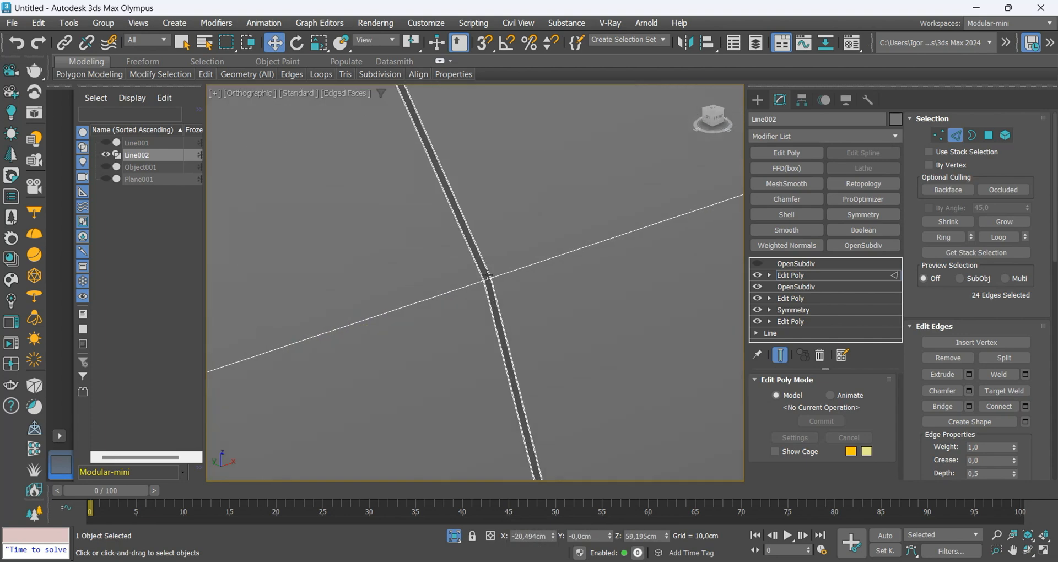
pyautogui.hotkey('alt', '1')
pyautogui.scroll(-6, 497, 288)
pyautogui.scroll(10, 588, 288)
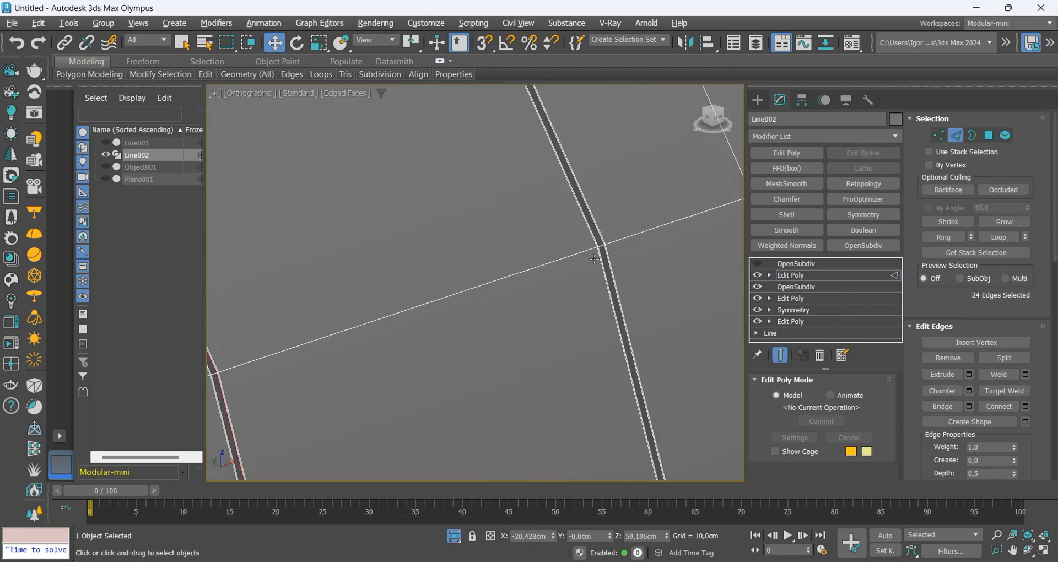
pyautogui.rightClick(587, 288)
pyautogui.scroll(-7, 548, 281)
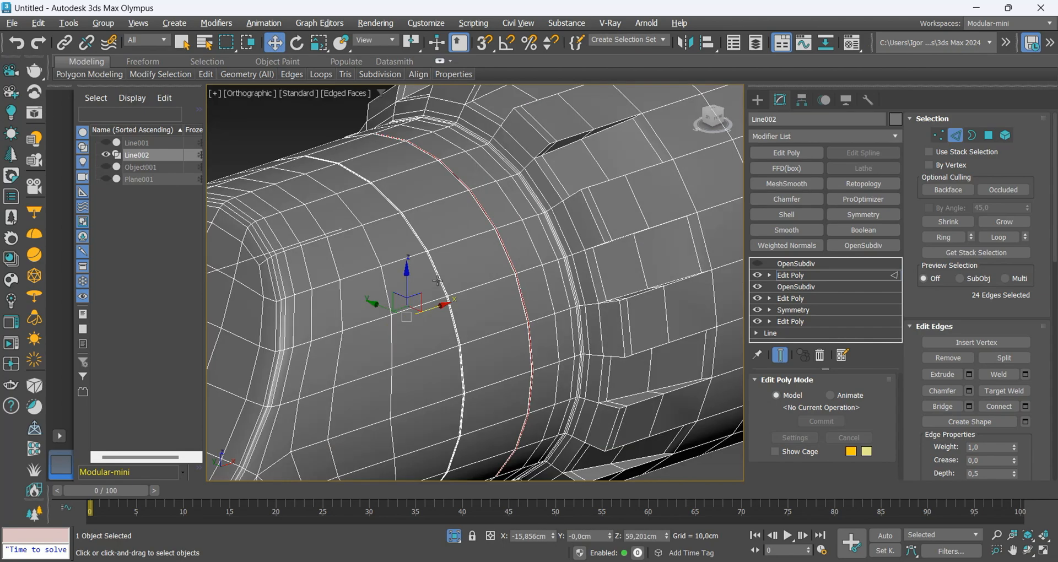
pyautogui.keyDown('alt'); pyautogui.moveTo(546, 280); pyautogui.dragTo(330, 231, button='middle'); pyautogui.keyUp('alt')
pyautogui.scroll(8, 321, 229)
pyautogui.scroll(3, 325, 206)
pyautogui.hotkey('alt', '1')
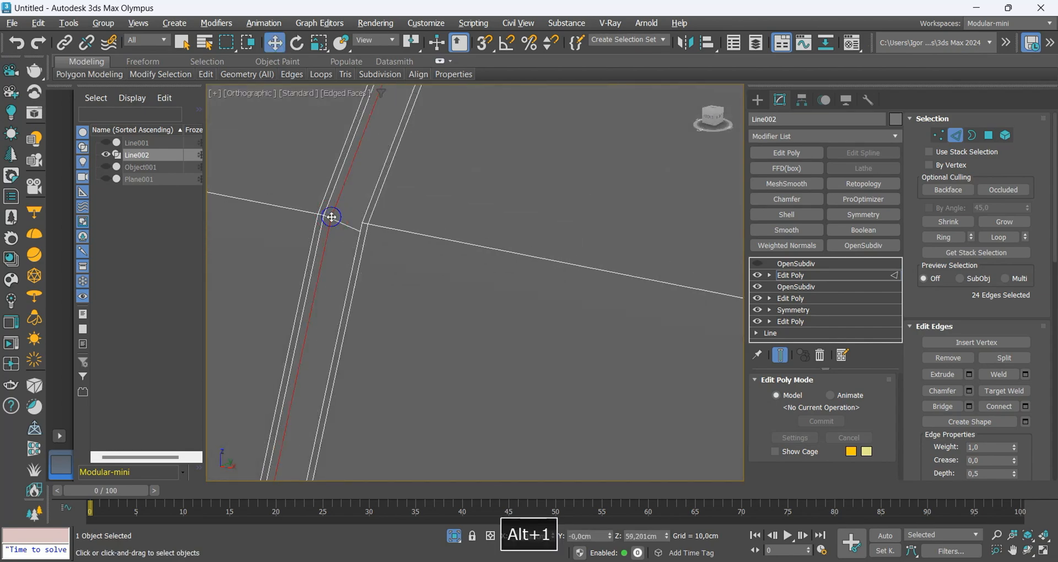
pyautogui.press('2')
# Show the handle's OpenSubdiv result, unhide the ribbed ring and check how it sits on the grooved handle.
pyautogui.press('F4')
pyautogui.scroll(-9, 487, 265)
pyautogui.keyDown('alt'); pyautogui.moveTo(486, 265); pyautogui.dragTo(579, 293, button='middle'); pyautogui.keyUp('alt')
pyautogui.click(761, 266)
pyautogui.press('F4')
pyautogui.press('F4')
pyautogui.click(107, 167)
pyautogui.scroll(4, 546, 203)
pyautogui.click(546, 204)
pyautogui.press('F4')
pyautogui.press('F4')
pyautogui.scroll(-6, 532, 204)
pyautogui.keyDown('alt'); pyautogui.moveTo(532, 243); pyautogui.dragTo(536, 270, button='middle'); pyautogui.keyUp('alt')
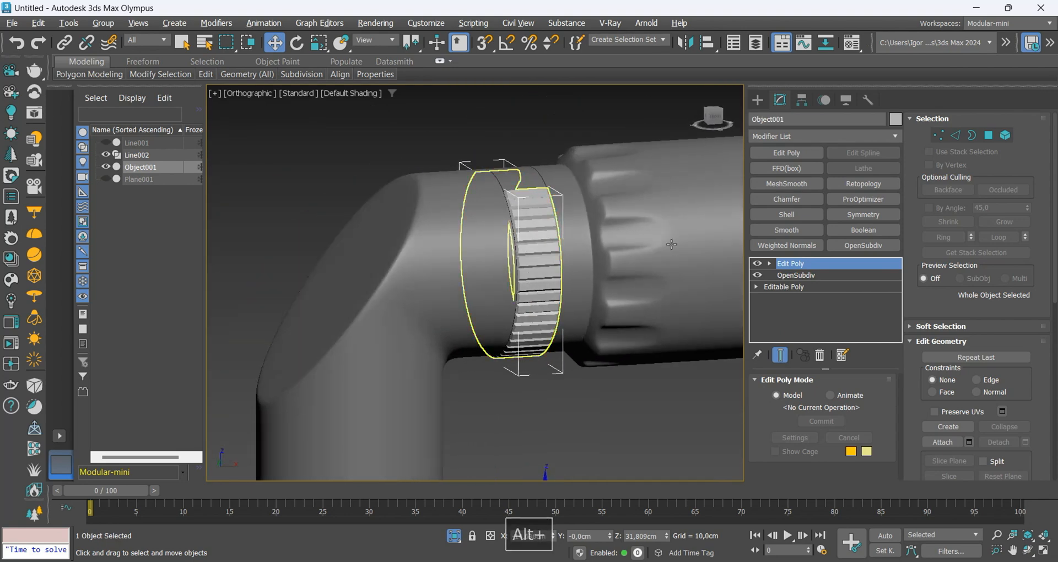
# Change the ribbed ring's object colour to the same grey as the handle.
pyautogui.click(895, 120)
pyautogui.click(604, 360)
pyautogui.keyDown('alt'); pyautogui.moveTo(595, 420); pyautogui.dragTo(474, 249, button='middle'); pyautogui.keyUp('alt')
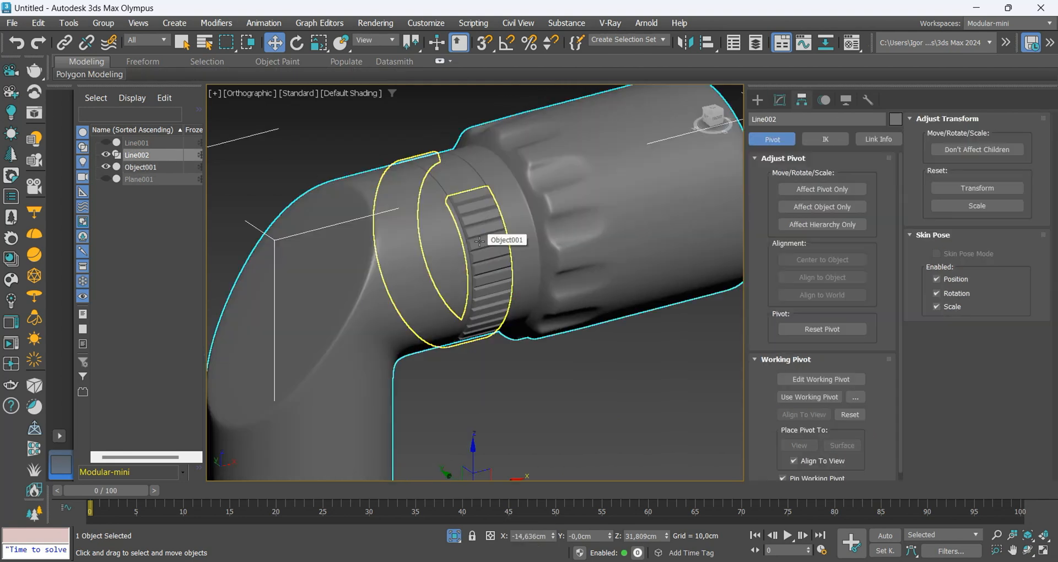
# Examine the ring and grooves in orbit and Front views, with and without edged faces.
pyautogui.scroll(-3, 497, 289)
pyautogui.keyDown('alt'); pyautogui.moveTo(498, 289); pyautogui.dragTo(453, 253, button='middle'); pyautogui.keyUp('alt')
pyautogui.scroll(3, 453, 253)
pyautogui.press('F4')
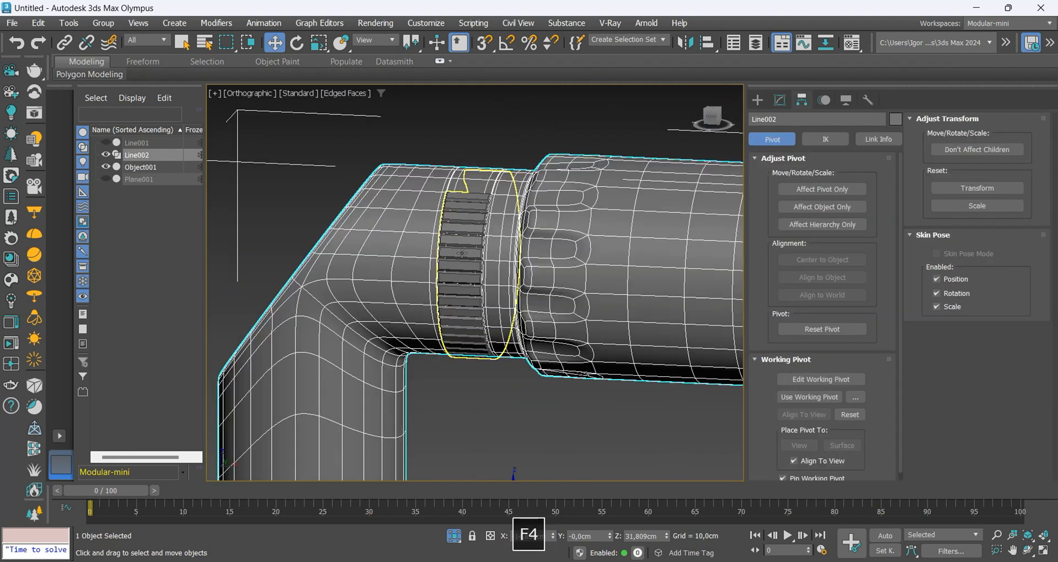
pyautogui.press('F4')
pyautogui.keyDown('alt'); pyautogui.moveTo(503, 381); pyautogui.dragTo(512, 390, button='middle'); pyautogui.keyUp('alt')
pyautogui.click(512, 390)
pyautogui.press('z')
pyautogui.press('f')
pyautogui.press('F4')
pyautogui.press('F4')
pyautogui.moveTo(464, 178); pyautogui.dragTo(474, 232, button='middle')
pyautogui.scroll(5, 477, 232)
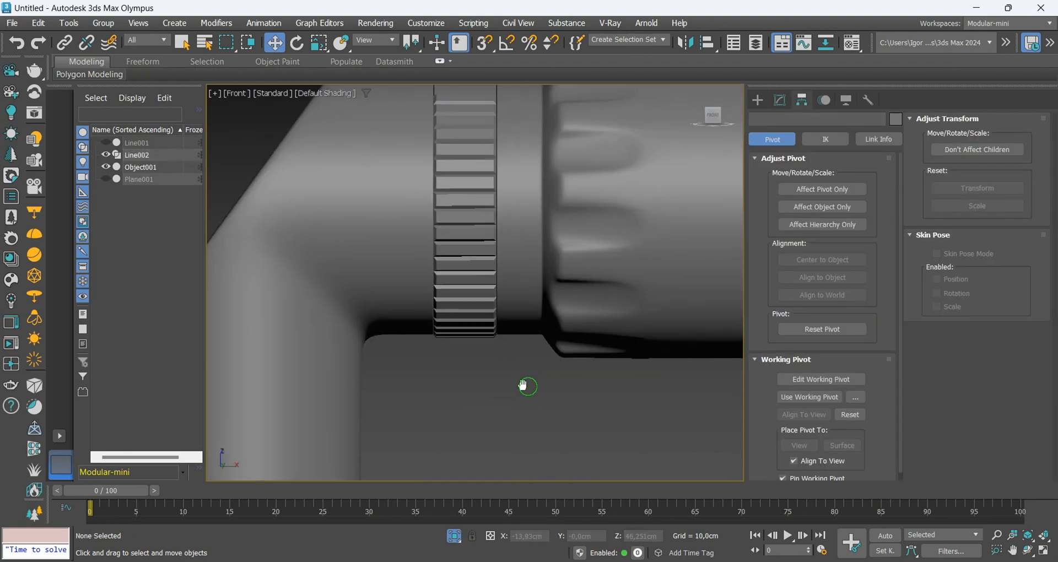
pyautogui.moveTo(525, 385); pyautogui.dragTo(522, 343, button='middle')
# Leave isolation and compare the handle's front end with the reference image, hiding and restoring the handle.
pyautogui.hotkey('alt', 'q')
pyautogui.scroll(-4, 518, 378)
pyautogui.scroll(2, 532, 340)
pyautogui.click(562, 244)
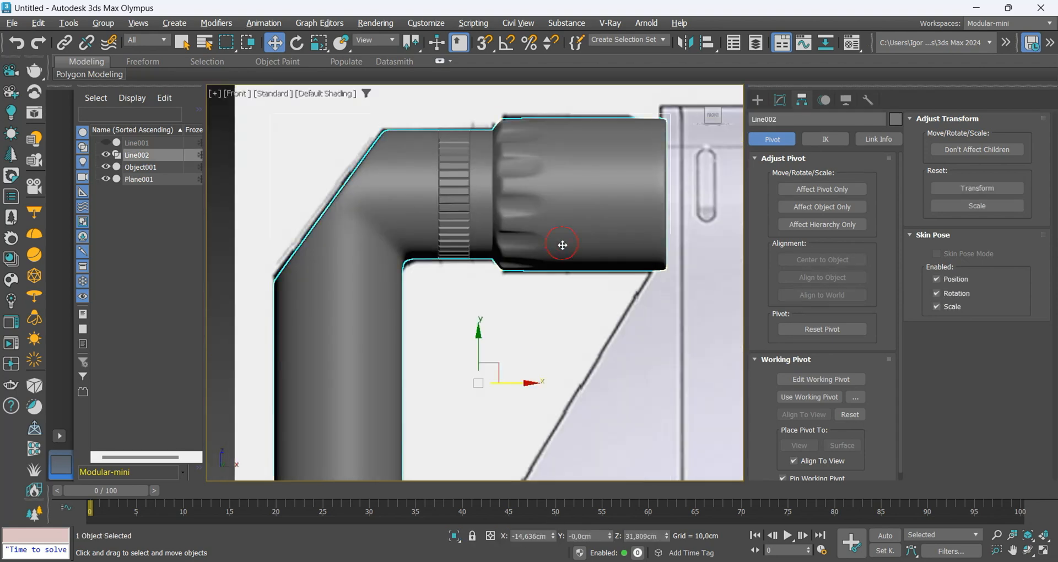
pyautogui.moveTo(562, 244); pyautogui.dragTo(510, 267, button='middle')
pyautogui.click(105, 156)
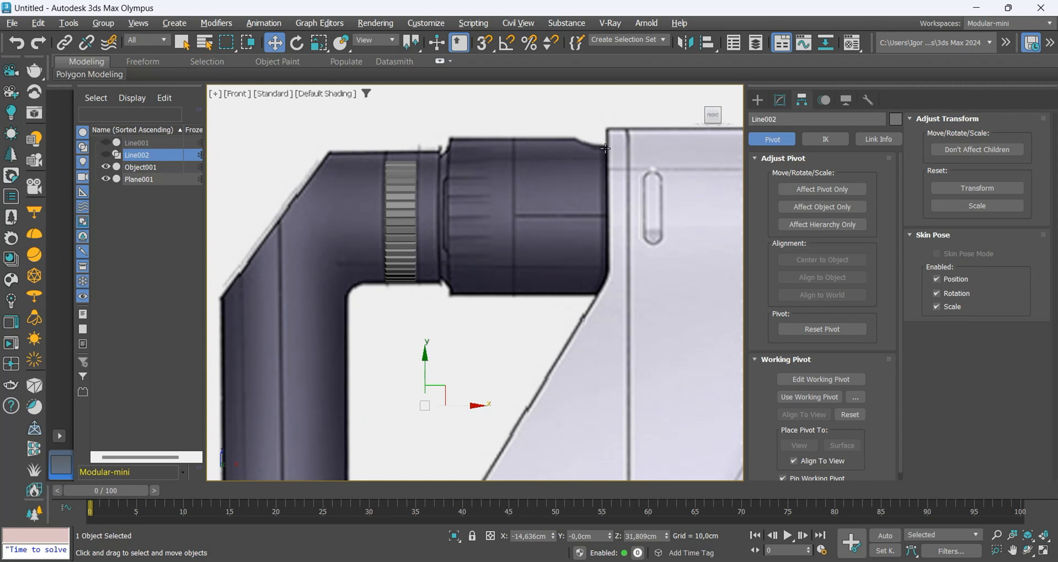
pyautogui.click(104, 154)
pyautogui.moveTo(616, 155); pyautogui.dragTo(521, 150, button='middle')
# Hide the handle's OpenSubdiv result and return to the Edit Poly level beneath it with edged faces shown.
pyautogui.click(780, 100)
pyautogui.click(763, 266)
pyautogui.click(758, 265)
pyautogui.click(785, 275)
pyautogui.press('F4')
pyautogui.scroll(2, 583, 154)
pyautogui.press('F3')
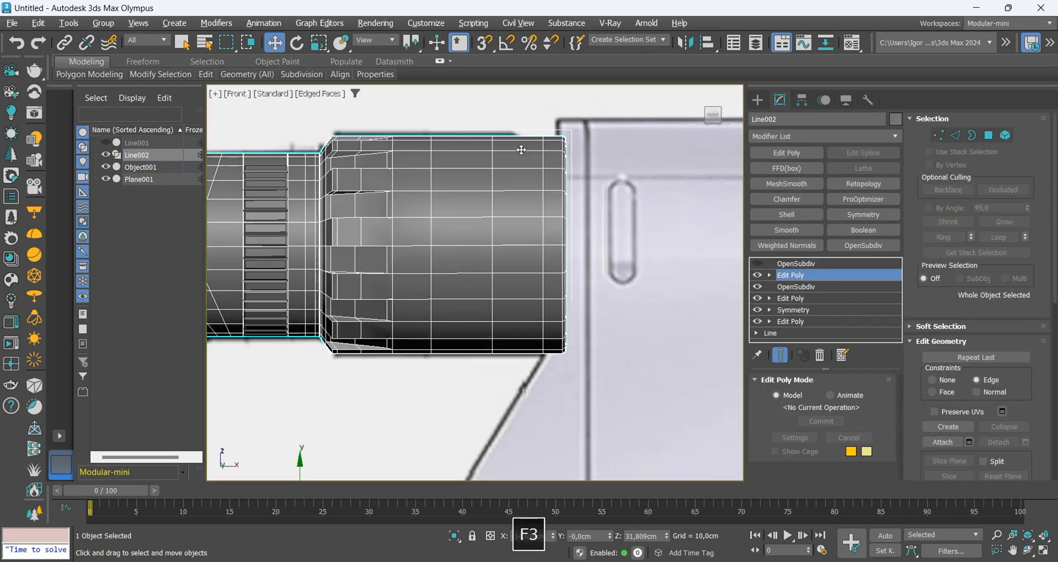
# Make the handle see-through and slide the edge loops near its front end to match the reference's notch.
pyautogui.press('2')
pyautogui.scroll(2, 521, 149)
pyautogui.press('F3')
pyautogui.hotkey('alt', 'x')
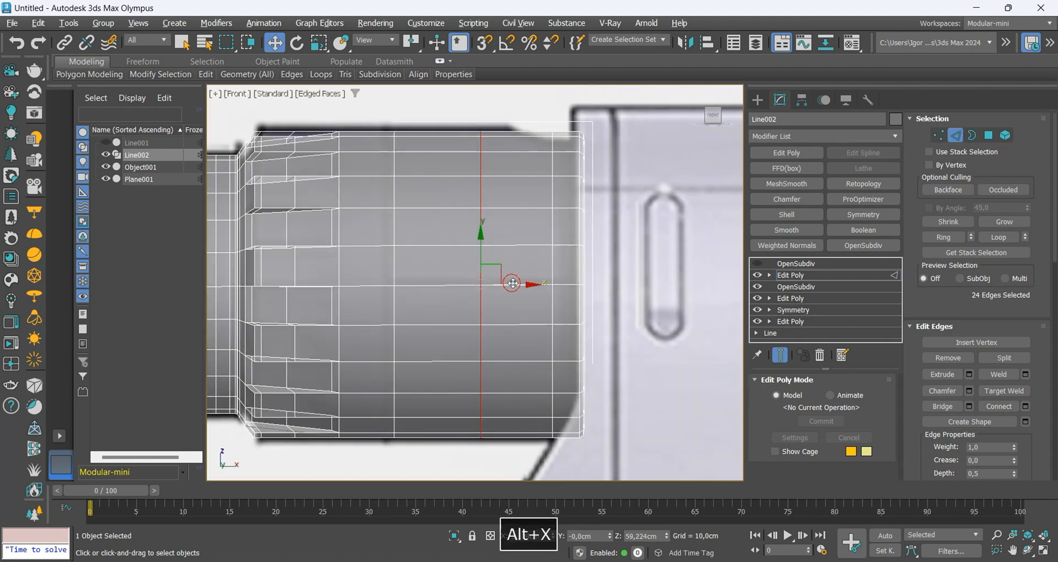
pyautogui.scroll(4, 539, 161)
pyautogui.moveTo(539, 161); pyautogui.dragTo(533, 165, button='middle')
# Lower the top vertices of the loop nearest the handle's front end by about 0,7 cm to the reference's notch.
pyautogui.press('1')
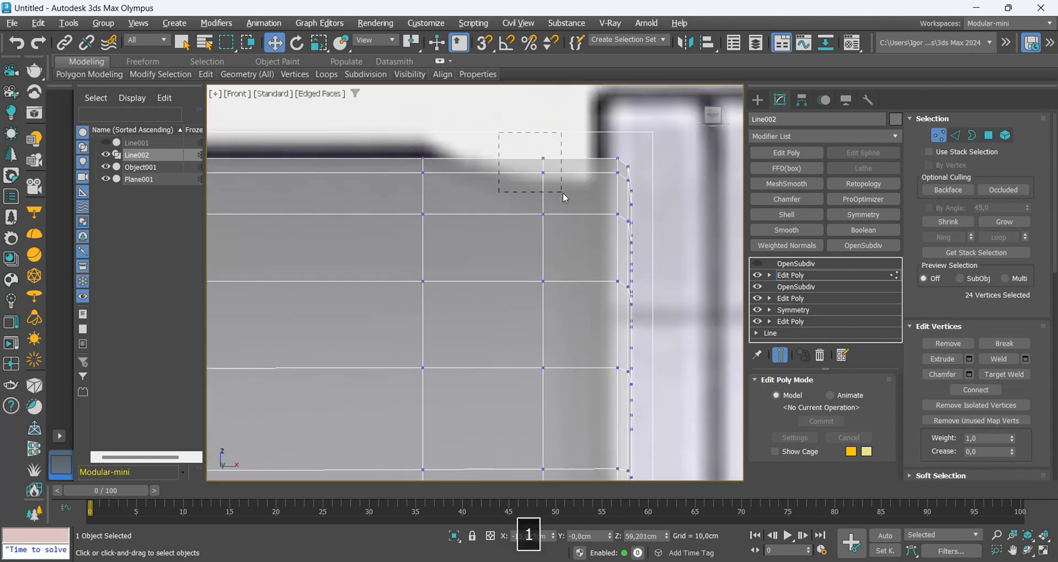
pyautogui.moveTo(565, 197); pyautogui.dragTo(564, 196)
pyautogui.scroll(-2, 479, 156)
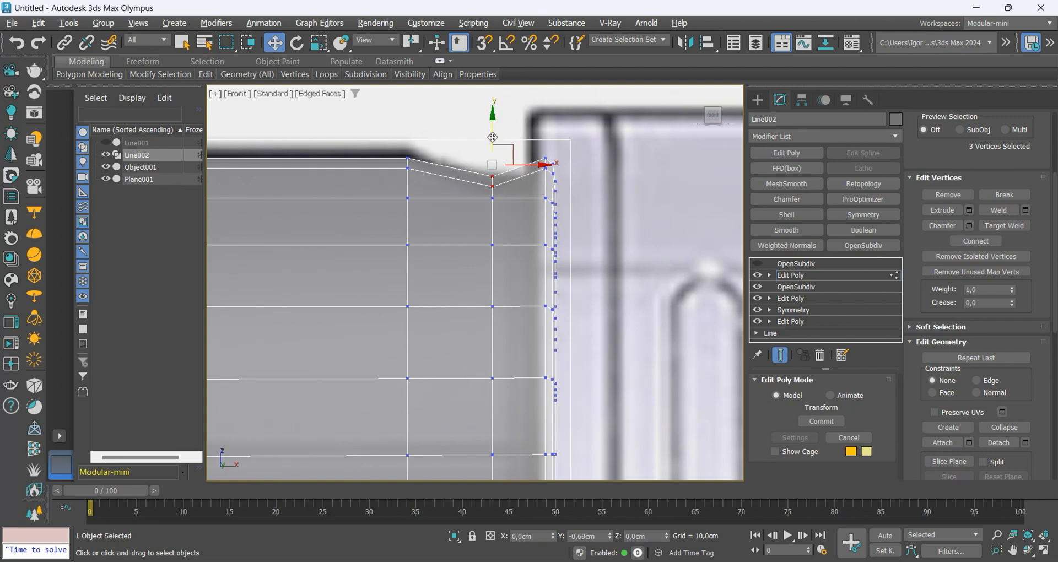
# Lower the top vertices of the handle's front rim by about 0,77 cm to level them with the notch.
pyautogui.press('F3')
pyautogui.moveTo(576, 142); pyautogui.dragTo(539, 197)
pyautogui.moveTo(550, 139); pyautogui.dragTo(554, 150)
pyautogui.press('F3')
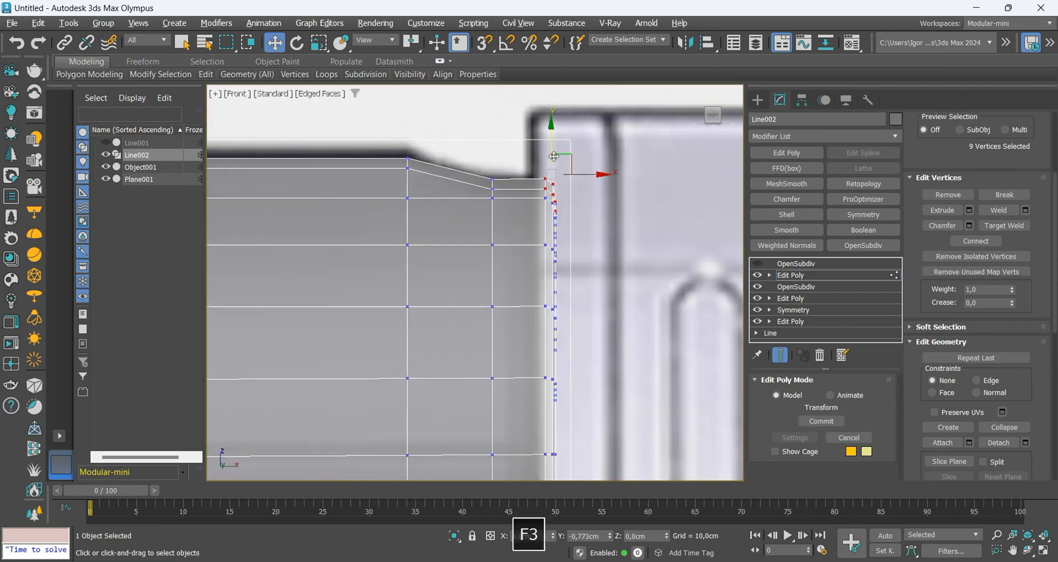
pyautogui.press('F3')
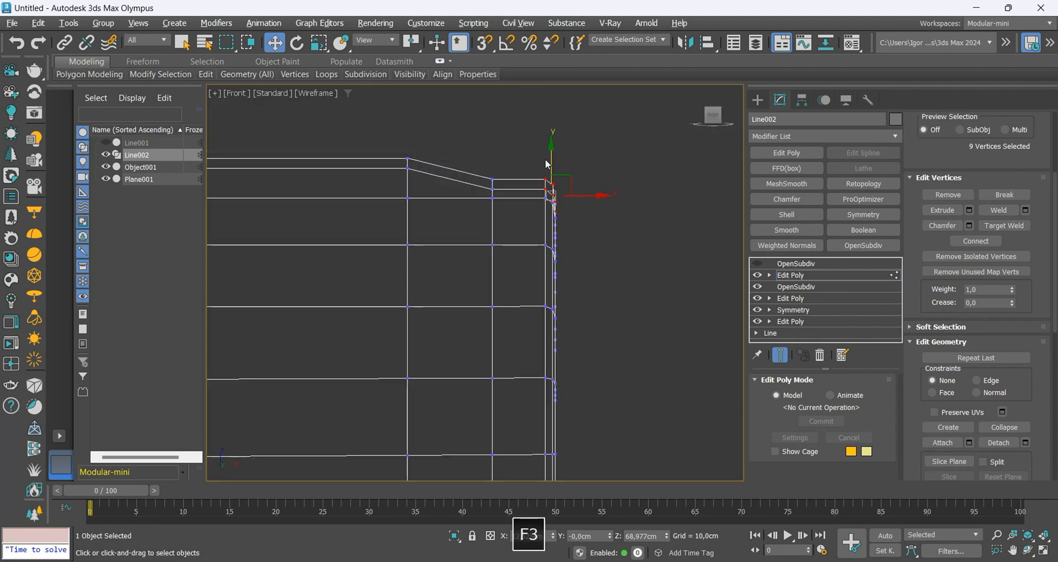
pyautogui.press('F3')
# Insert an edge loop just behind the start of the notch's slope, turn off see-through and isolate the handle.
pyautogui.scroll(3, 492, 165)
pyautogui.hotkey('alt', '1')
pyautogui.click(492, 161)
pyautogui.rightClick(492, 163)
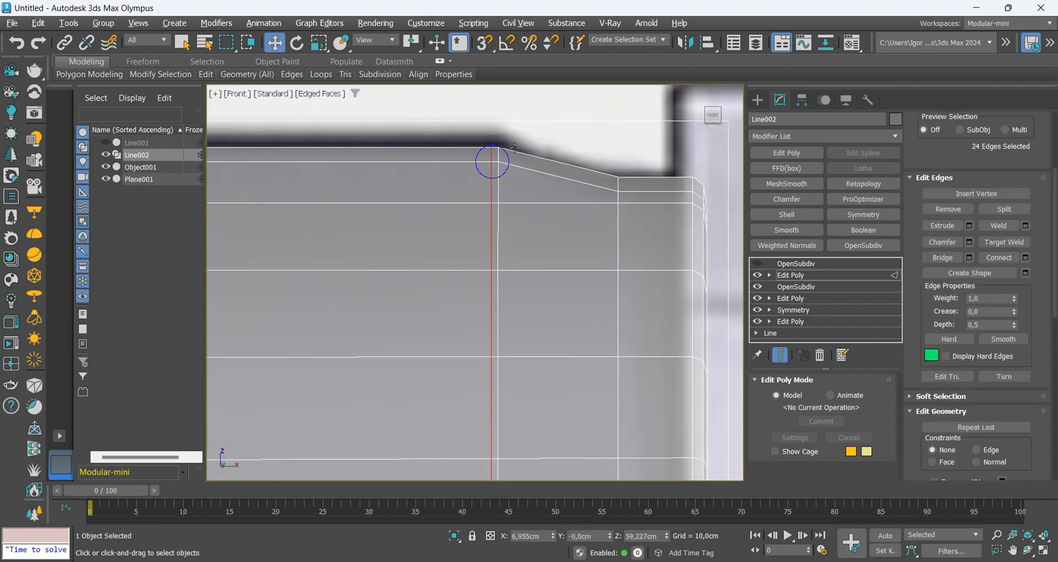
pyautogui.scroll(-10, 501, 166)
pyautogui.keyDown('alt'); pyautogui.moveTo(502, 190); pyautogui.dragTo(471, 223, button='middle'); pyautogui.keyUp('alt')
pyautogui.hotkey('alt', 'x')
pyautogui.hotkey('alt', 'q')
# Cut diagonal edges across the corner of the notch and remove the superfluous edges there.
pyautogui.keyDown('alt'); pyautogui.moveTo(551, 210); pyautogui.dragTo(430, 194, button='middle'); pyautogui.keyUp('alt')
pyautogui.hotkey('alt', 'c')
pyautogui.rightClick(449, 266)
pyautogui.scroll(2, 442, 227)
pyautogui.scroll(2, 425, 189)
pyautogui.press('2')
pyautogui.hotkey('ctrl', 'BackSpace')
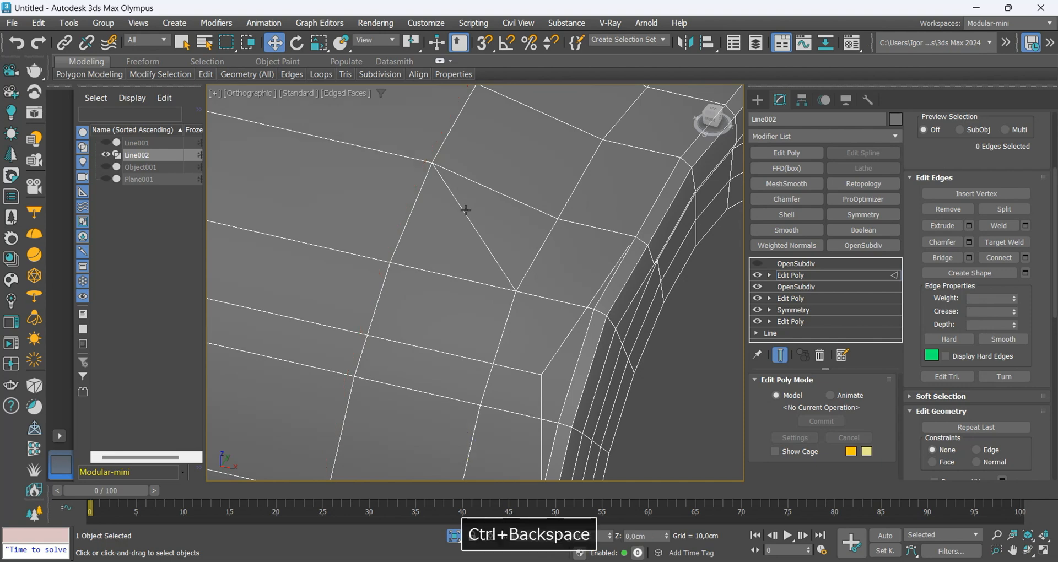
# Cut a supporting edge parallel to the notch's diagonal and continue it across the front rim to the inner edge.
pyautogui.scroll(-3, 459, 262)
pyautogui.keyDown('alt'); pyautogui.moveTo(457, 267); pyautogui.dragTo(617, 196, button='middle'); pyautogui.keyUp('alt')
pyautogui.press('1')
pyautogui.hotkey('alt', 'c')
pyautogui.scroll(2, 632, 192)
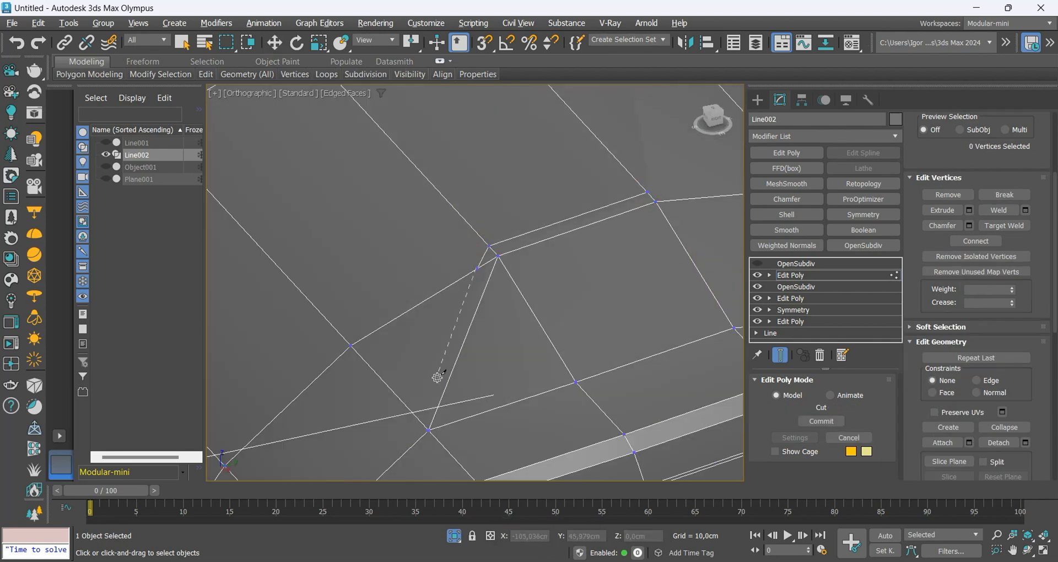
pyautogui.moveTo(421, 432); pyautogui.dragTo(416, 368, button='middle')
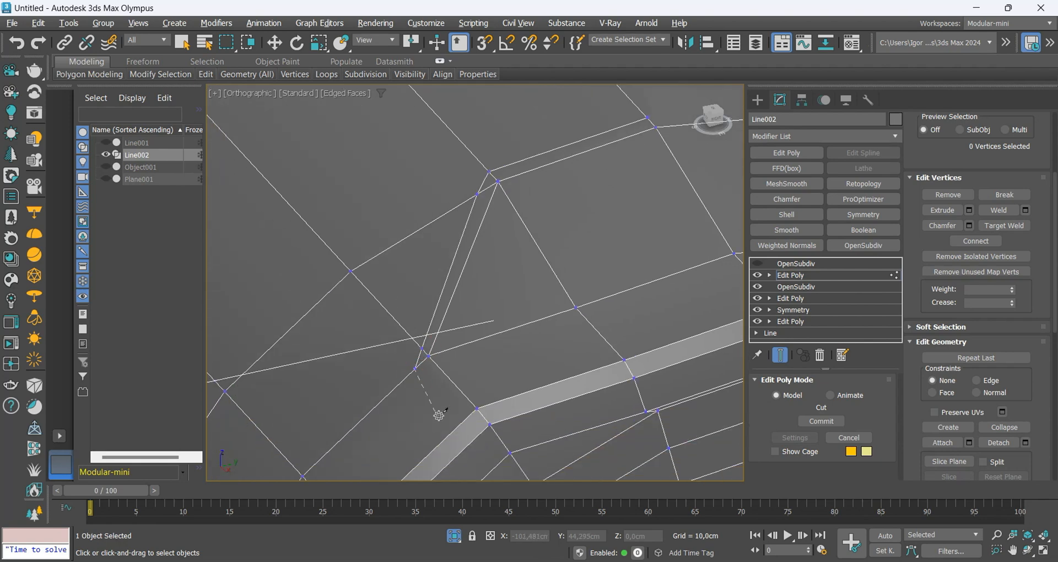
pyautogui.moveTo(465, 417); pyautogui.dragTo(397, 344, button='middle')
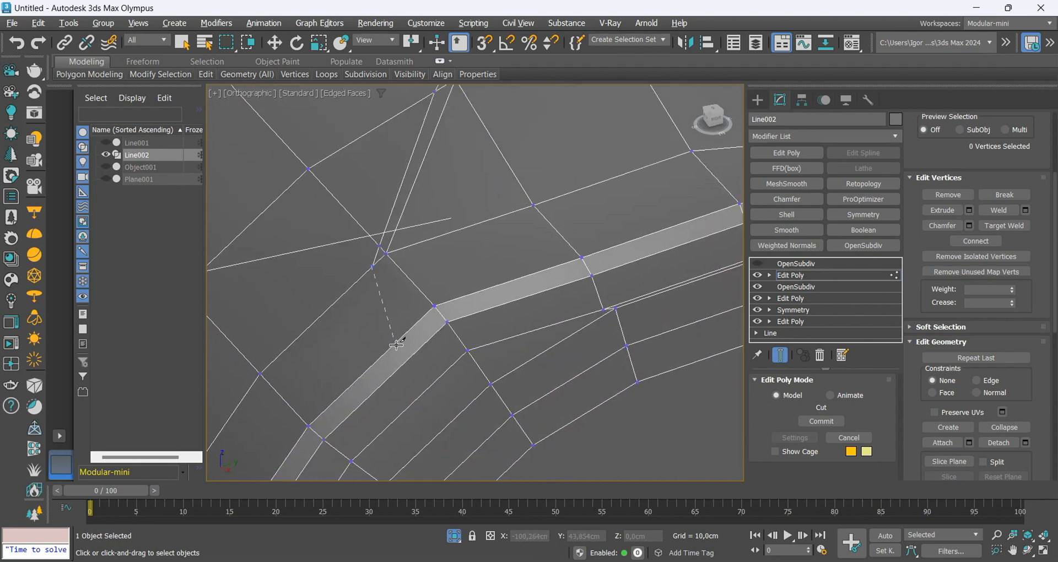
pyautogui.click(427, 390)
pyautogui.moveTo(490, 443); pyautogui.dragTo(472, 417, button='middle')
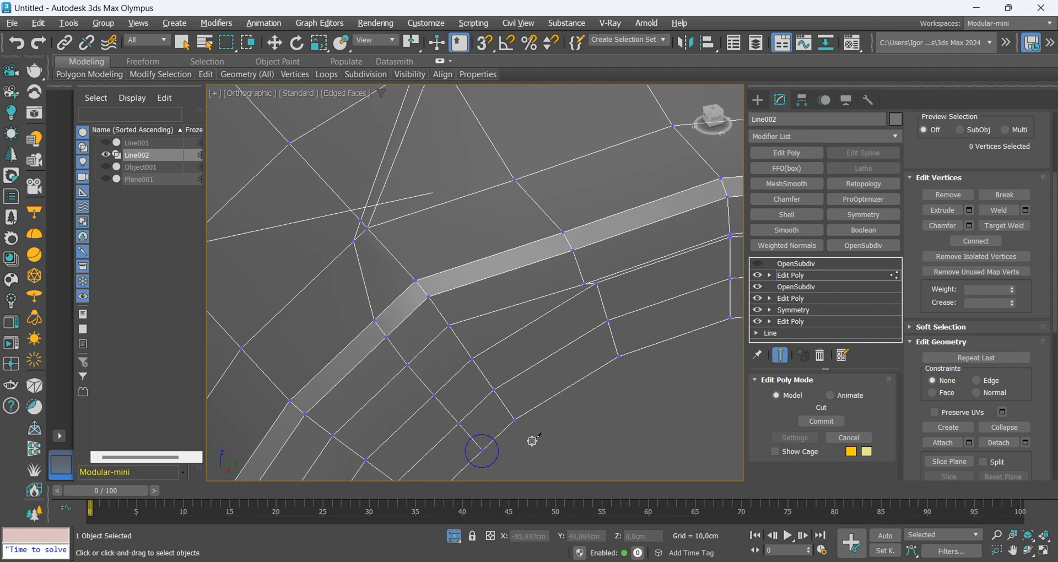
pyautogui.rightClick(555, 440)
# Slide the short rim edge at the notch corner toward the new cut using the Edge constraint.
pyautogui.press('F3')
pyautogui.press('2')
pyautogui.click(417, 285)
pyautogui.press('F3')
pyautogui.keyDown('alt'); pyautogui.moveTo(406, 299); pyautogui.dragTo(406, 267, button='middle'); pyautogui.keyUp('alt')
pyautogui.scroll(2, 402, 279)
pyautogui.hotkey('ctrl', 'alt', 'e')
pyautogui.scroll(3, 415, 287)
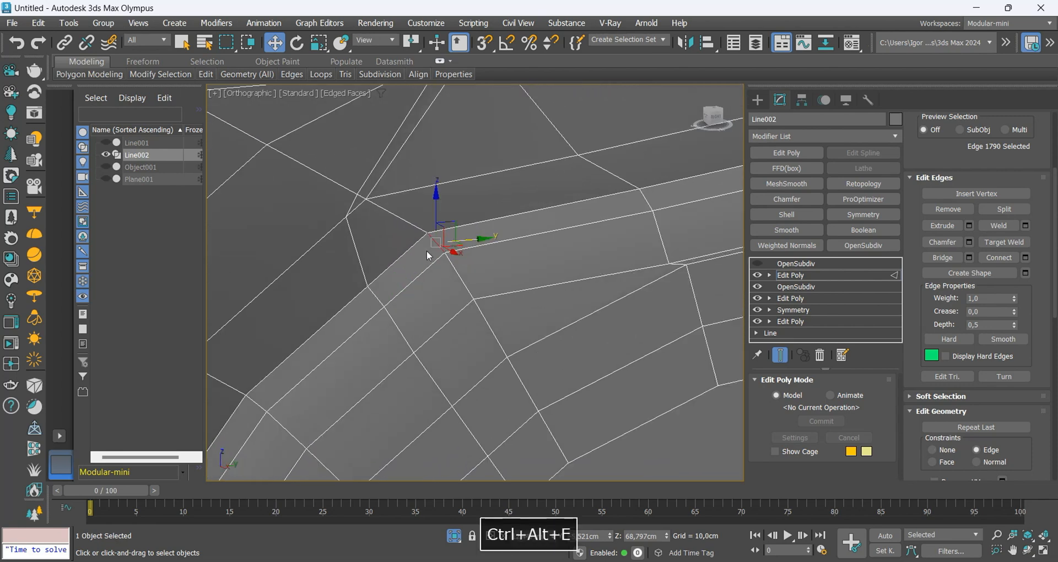
pyautogui.moveTo(428, 255); pyautogui.dragTo(384, 289)
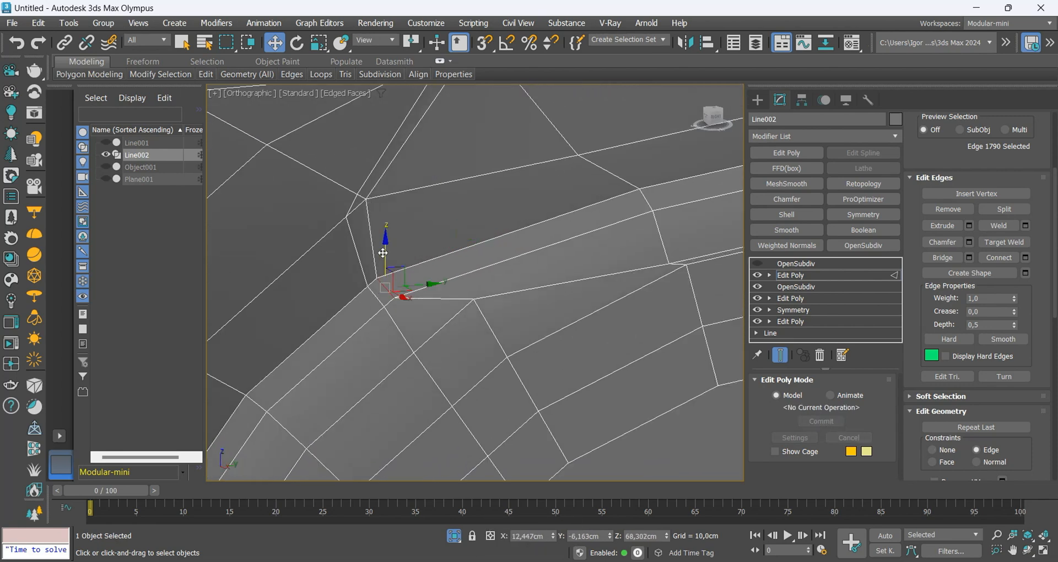
pyautogui.moveTo(383, 253); pyautogui.dragTo(383, 212, button='middle')
# Slide the remaining rim vertices below the notch corner along their edges to run parallel to the cut.
pyautogui.press('1')
pyautogui.click(430, 298)
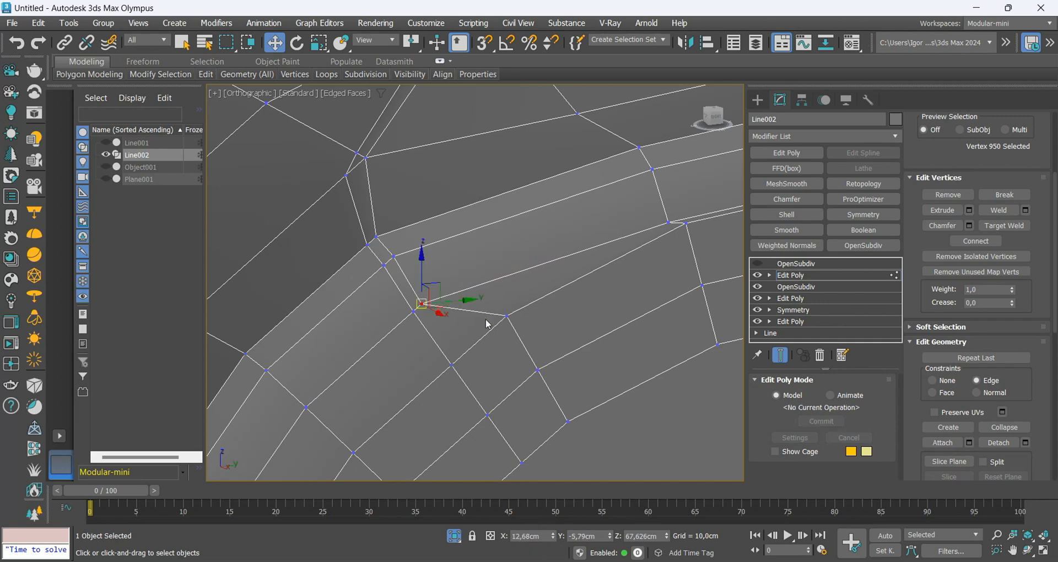
pyautogui.moveTo(495, 407); pyautogui.dragTo(495, 408)
pyautogui.moveTo(557, 422); pyautogui.dragTo(548, 329, button='middle')
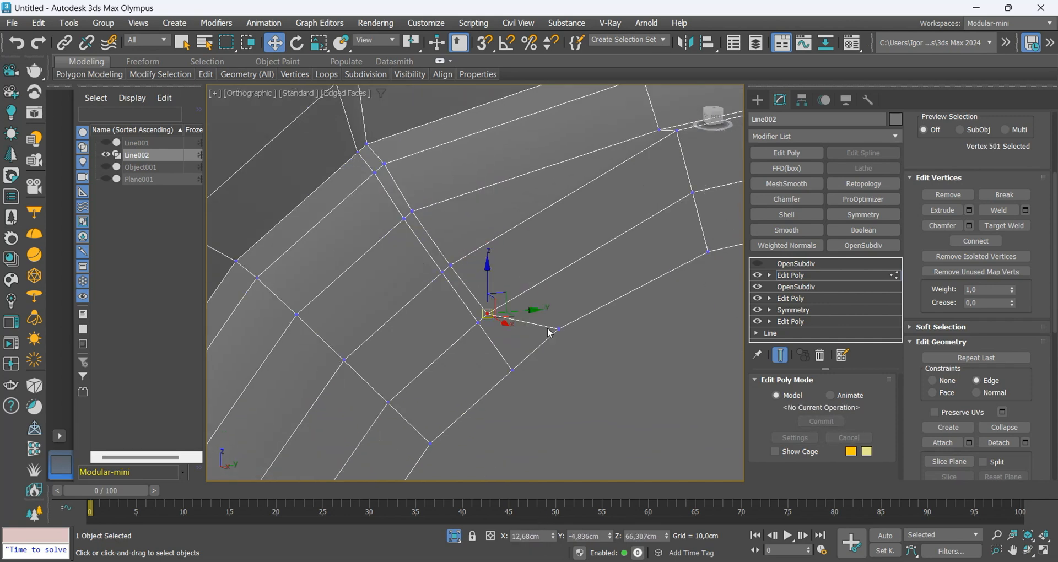
# Slide the three rim vertices in the middle of the notch down their edges to space the rim loops evenly.
pyautogui.scroll(-2, 531, 340)
pyautogui.moveTo(623, 197); pyautogui.dragTo(549, 227, button='middle')
pyautogui.click(591, 228)
pyautogui.hotkey('ctrl', 'alt', 'e')
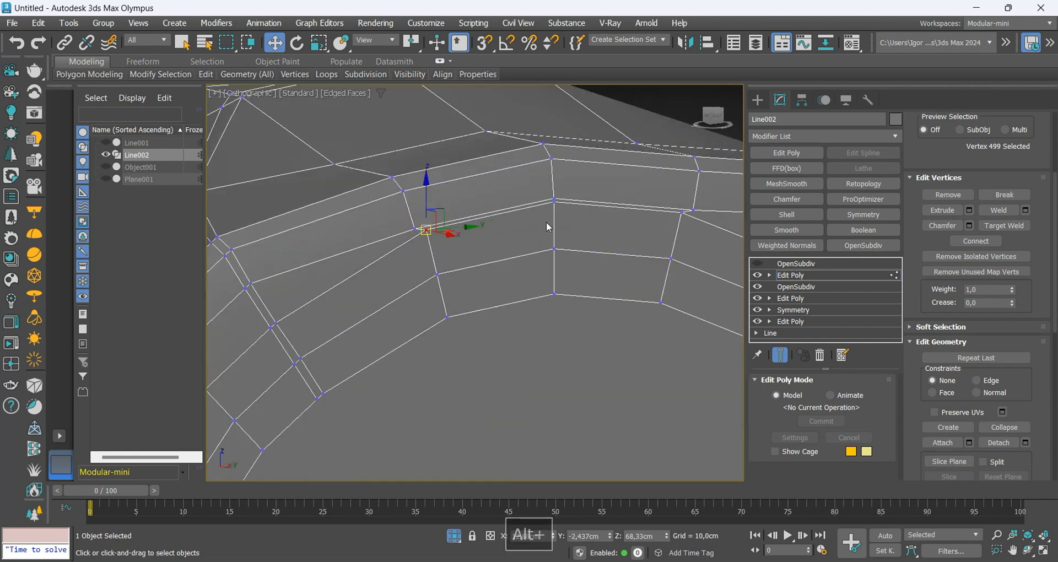
pyautogui.keyDown('ctrl'); pyautogui.click(553, 207); pyautogui.keyUp('ctrl')
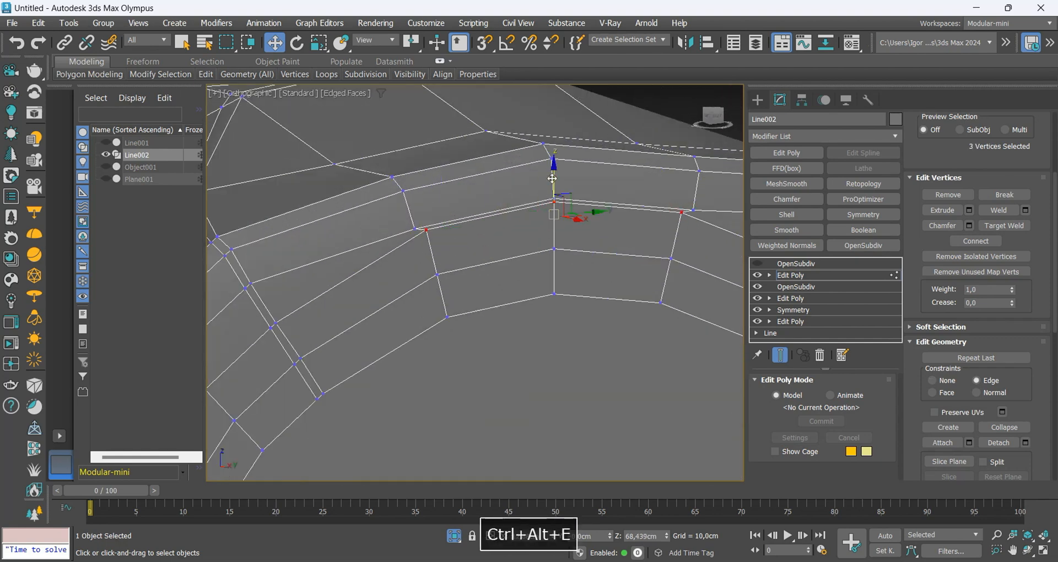
pyautogui.moveTo(552, 178); pyautogui.dragTo(557, 204)
# Cut the supporting edge along the back of the notch to its opposite corner and connect that corner's two vertices diagonally.
pyautogui.keyDown('alt'); pyautogui.moveTo(417, 267); pyautogui.dragTo(488, 161, button='middle'); pyautogui.keyUp('alt')
pyautogui.hotkey('alt', 'c')
pyautogui.scroll(2, 532, 164)
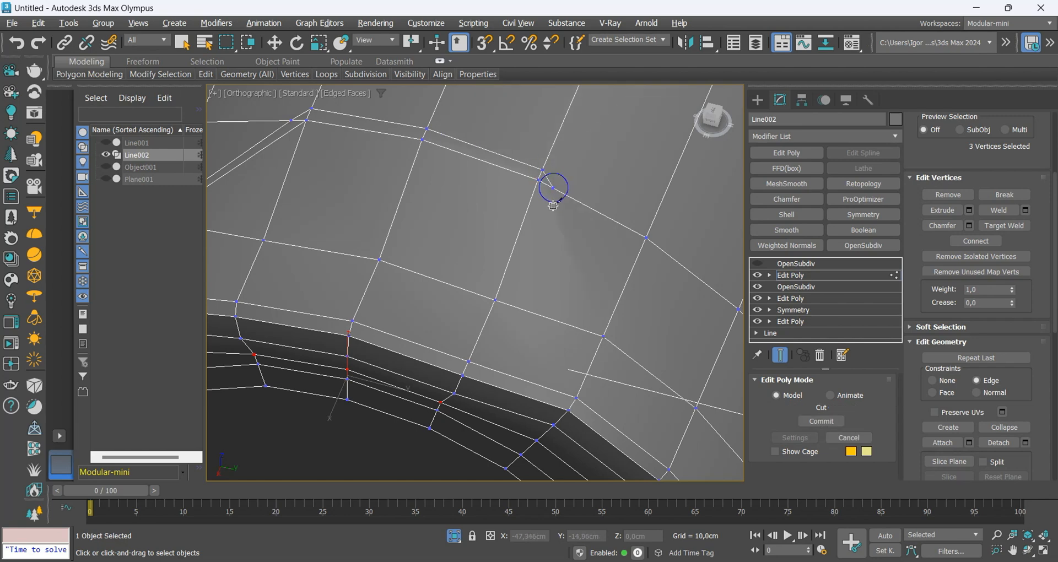
pyautogui.hotkey('ctrl', 'shift', 'e')
pyautogui.moveTo(573, 291); pyautogui.dragTo(555, 278, button='middle')
pyautogui.click(585, 322)
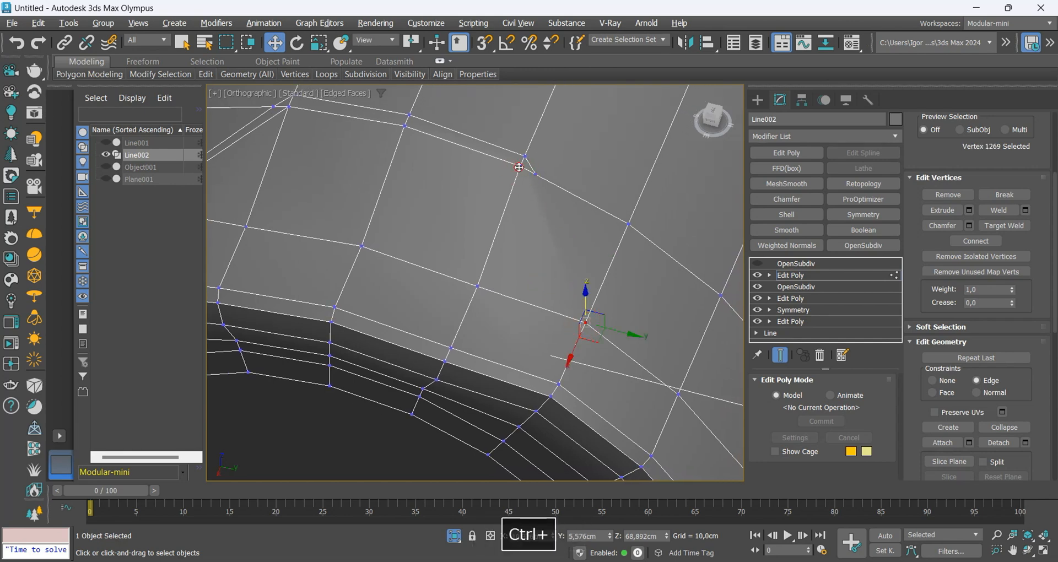
pyautogui.moveTo(544, 230); pyautogui.dragTo(520, 210, button='middle')
# Cut a second edge parallel to the opposite corner's diagonal and continue the cut from its lower end onto the front rim.
pyautogui.hotkey('alt', 'c')
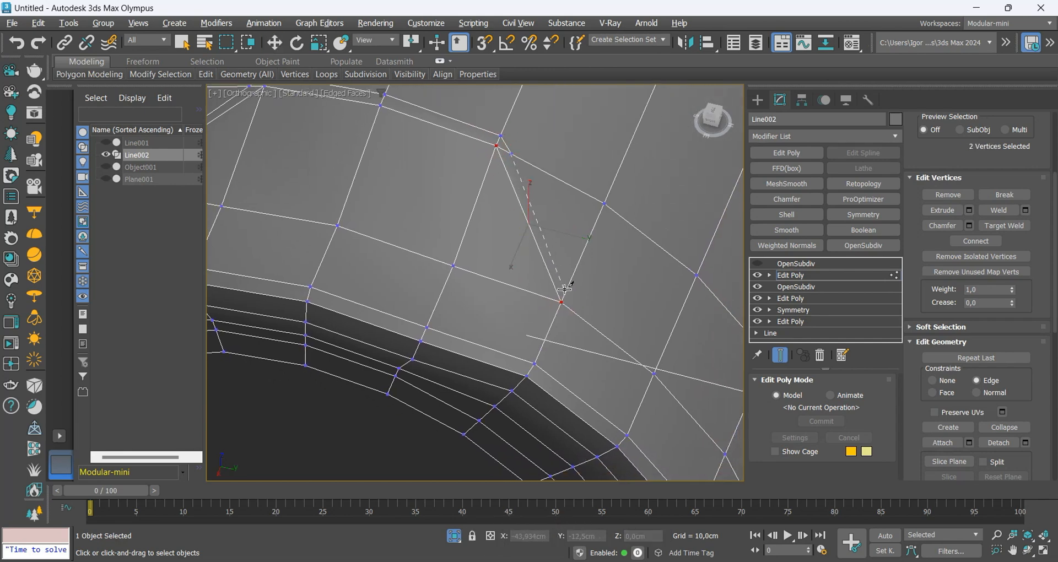
pyautogui.scroll(-2, 570, 307)
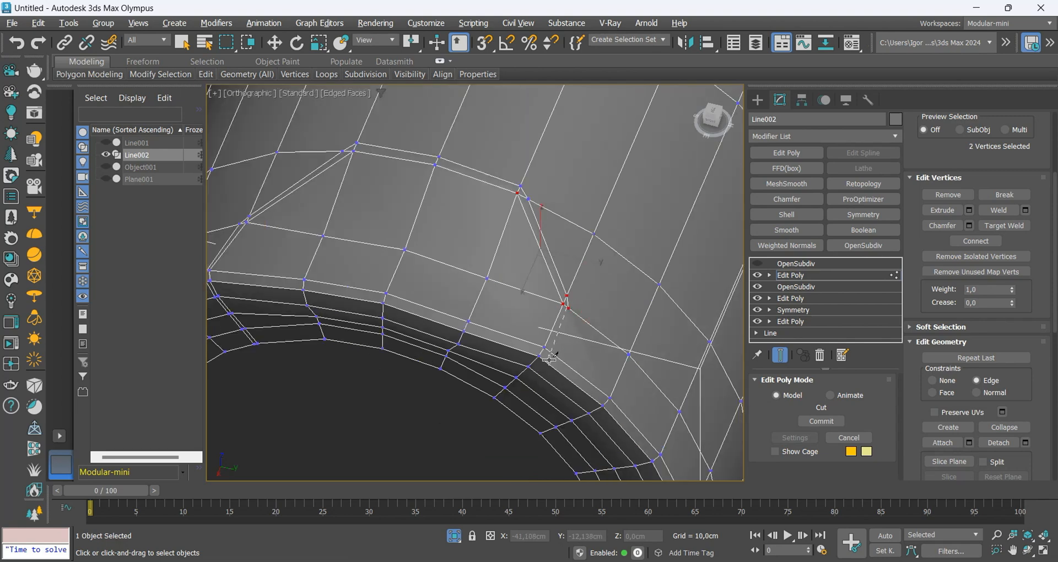
pyautogui.keyDown('alt'); pyautogui.moveTo(585, 295); pyautogui.dragTo(495, 298, button='middle'); pyautogui.keyUp('alt')
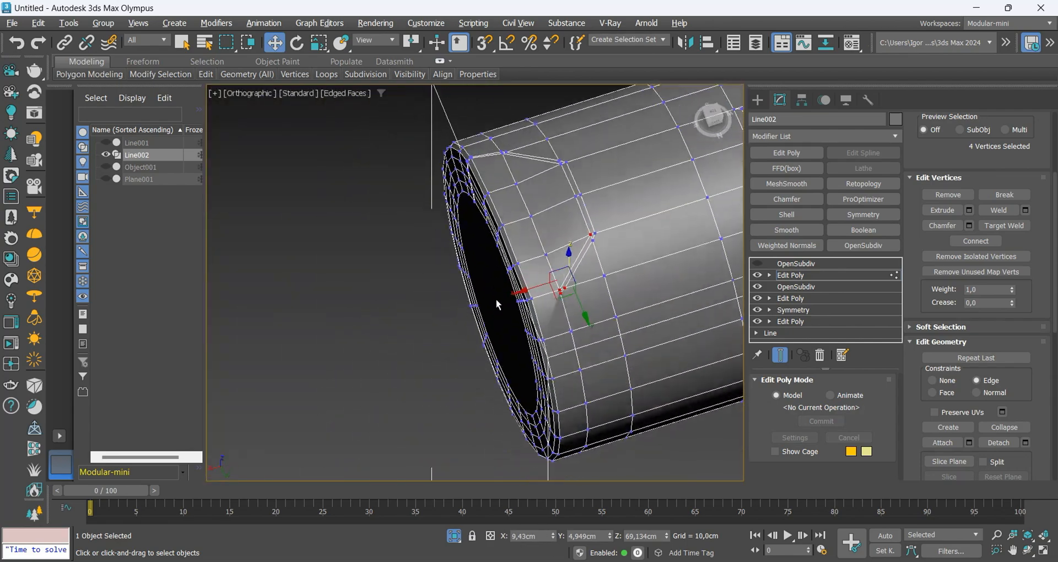
pyautogui.scroll(5, 576, 307)
pyautogui.hotkey('alt', 'c')
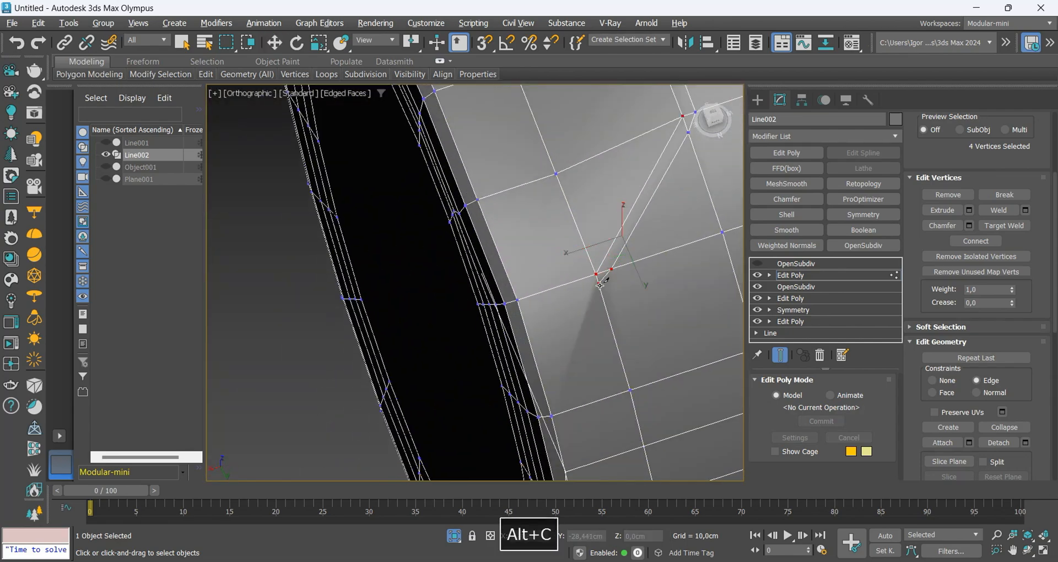
pyautogui.click(519, 355)
pyautogui.rightClick(519, 355)
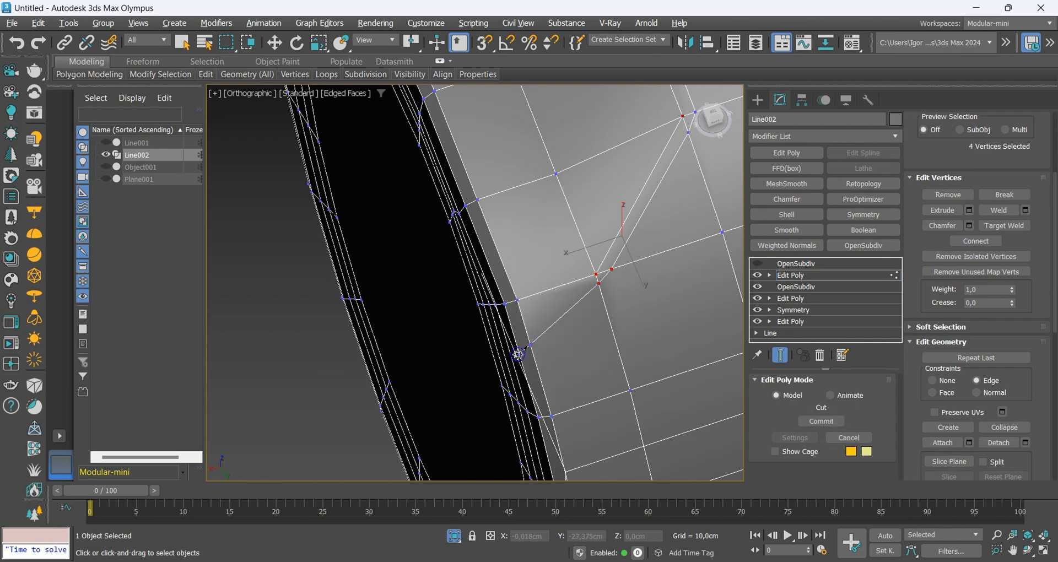
# Cut an edge from the notch's opposite corner down across the front rim loops to the inner border.
pyautogui.rightClick(519, 355)
pyautogui.keyDown('alt'); pyautogui.moveTo(521, 354); pyautogui.dragTo(627, 293, button='middle'); pyautogui.keyUp('alt')
pyautogui.scroll(2, 623, 312)
pyautogui.hotkey('alt', 'c')
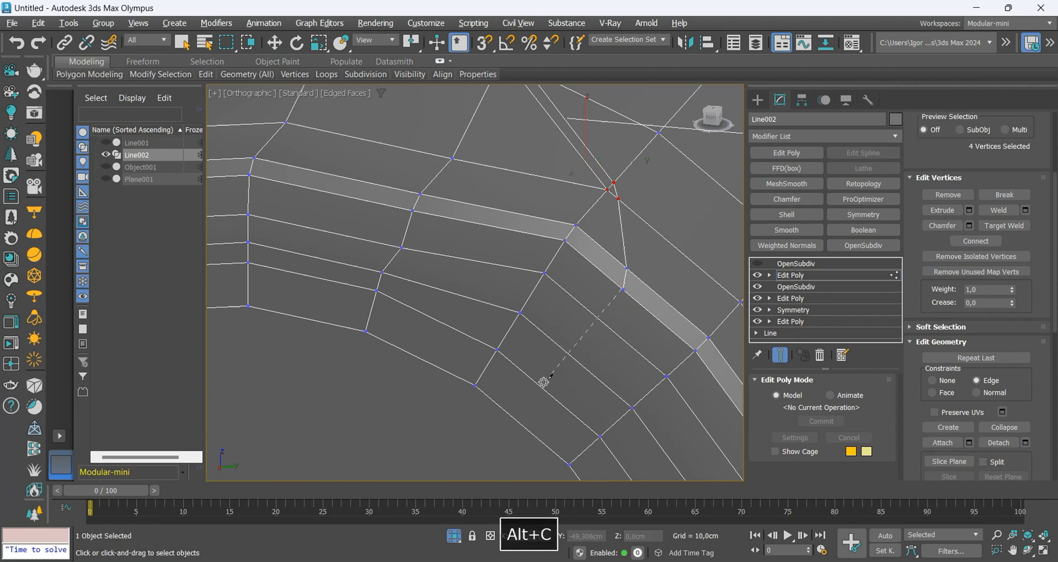
# Move the adjacent rim edge in beside the new cut and rotate the three edges below it parallel to the cut.
pyautogui.press('2')
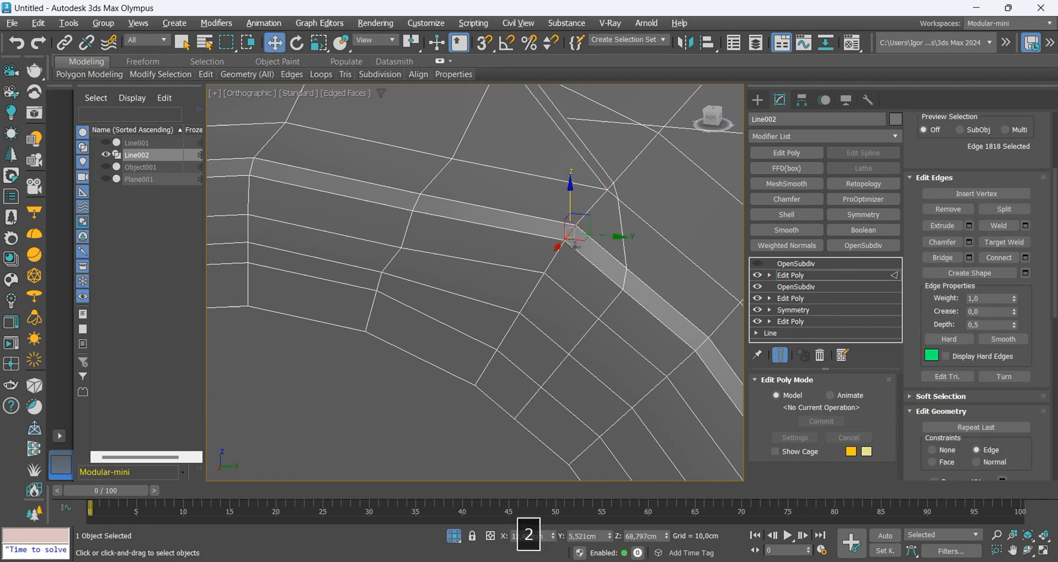
pyautogui.moveTo(580, 241); pyautogui.dragTo(620, 276)
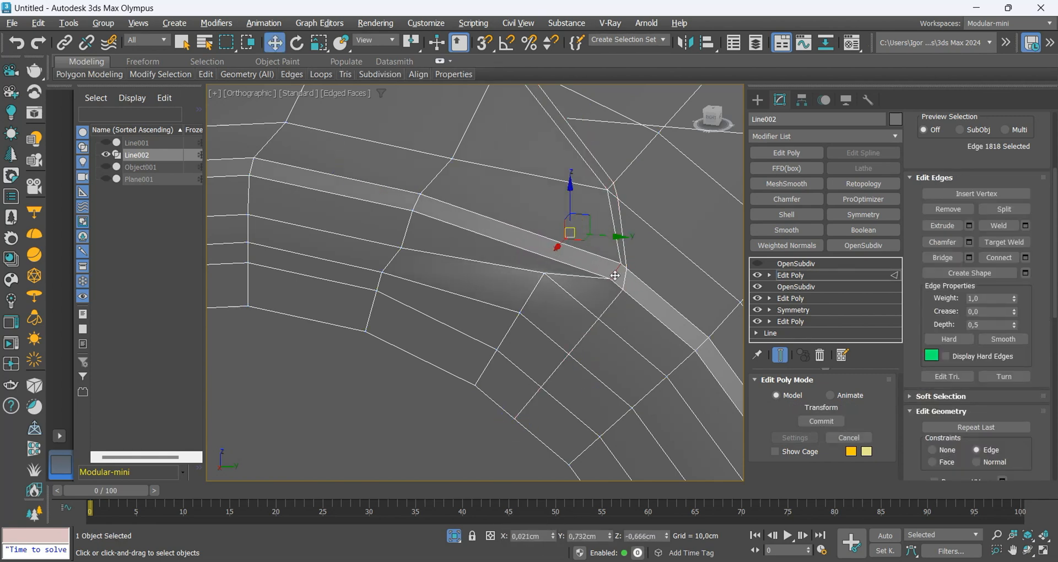
pyautogui.moveTo(512, 332); pyautogui.dragTo(545, 351)
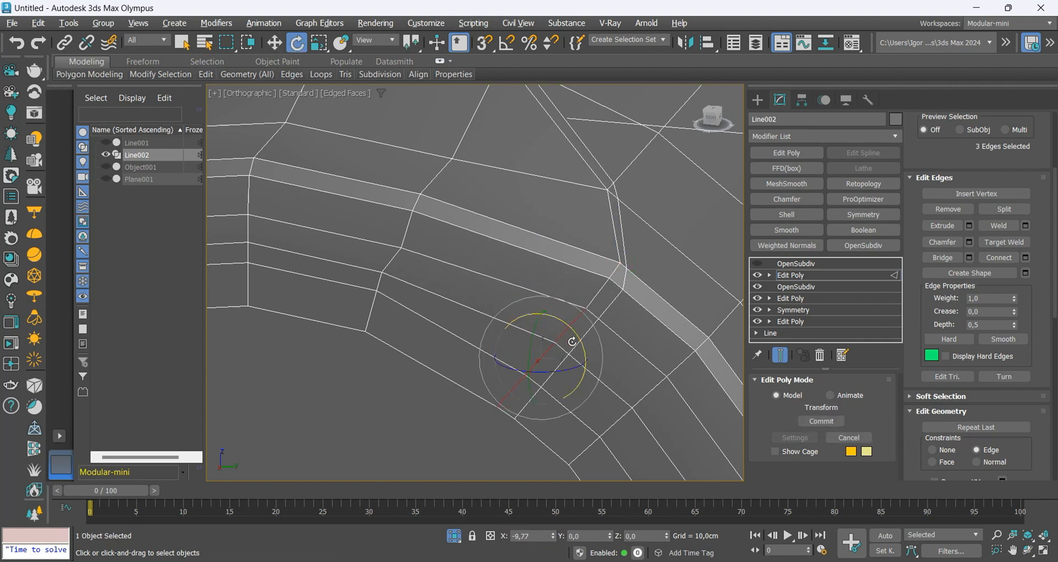
# Move the individual rim vertices beside the cut to even out the narrow strip at the notch corner.
pyautogui.press('1')
pyautogui.scroll(2, 597, 301)
pyautogui.click(615, 272)
pyautogui.press('w')
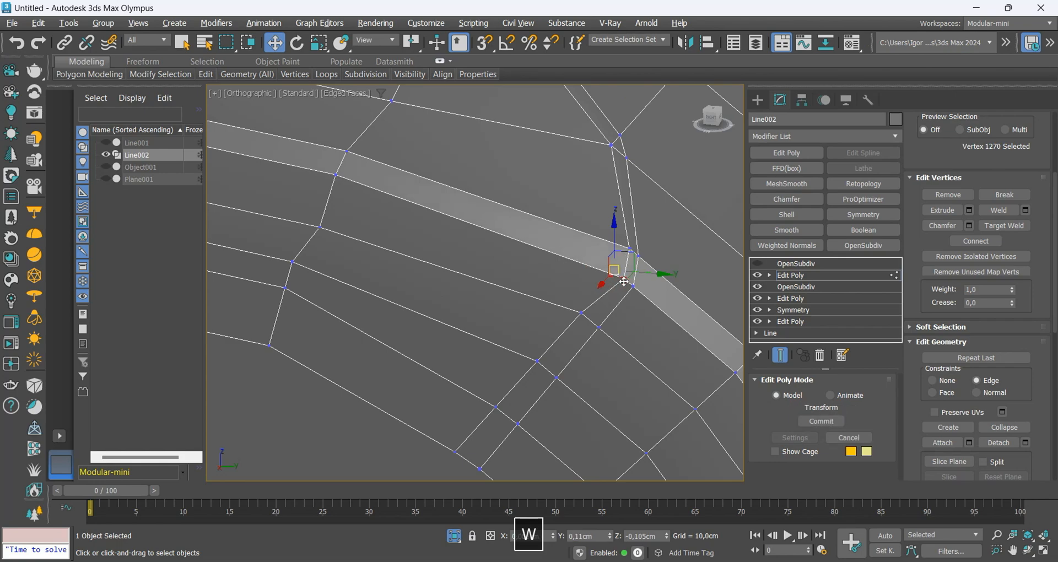
pyautogui.scroll(-4, 570, 341)
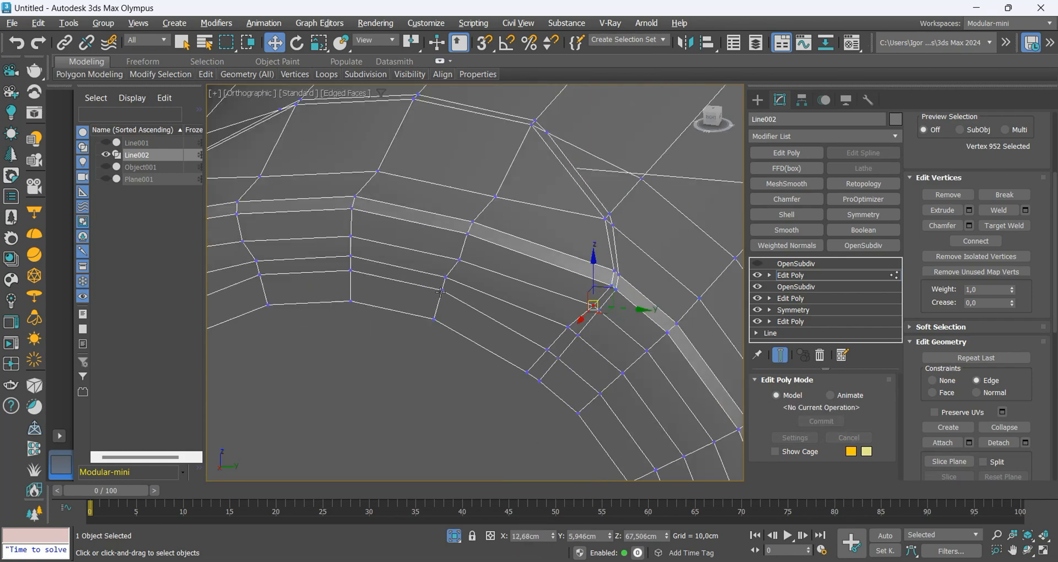
# Target-weld the stray vertex at the notch's inner corner to the neighbouring vertex on the back edge.
pyautogui.keyDown('alt'); pyautogui.moveTo(570, 341); pyautogui.dragTo(598, 283, button='middle'); pyautogui.keyUp('alt')
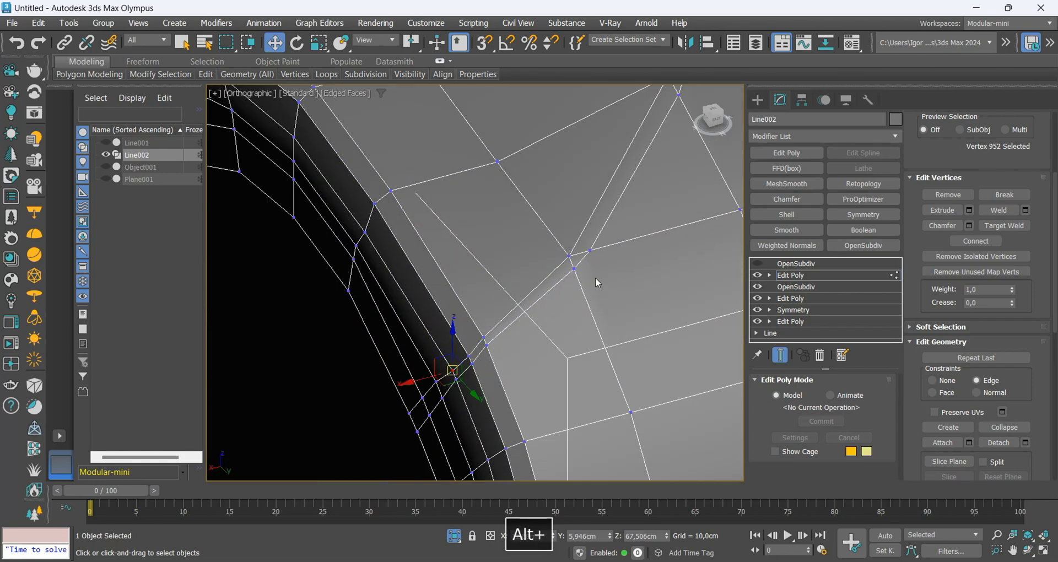
pyautogui.rightClick(630, 203)
pyautogui.moveTo(630, 203); pyautogui.dragTo(568, 262, button='middle')
pyautogui.hotkey('ctrl', 'shift', 'w')
pyautogui.click(556, 257)
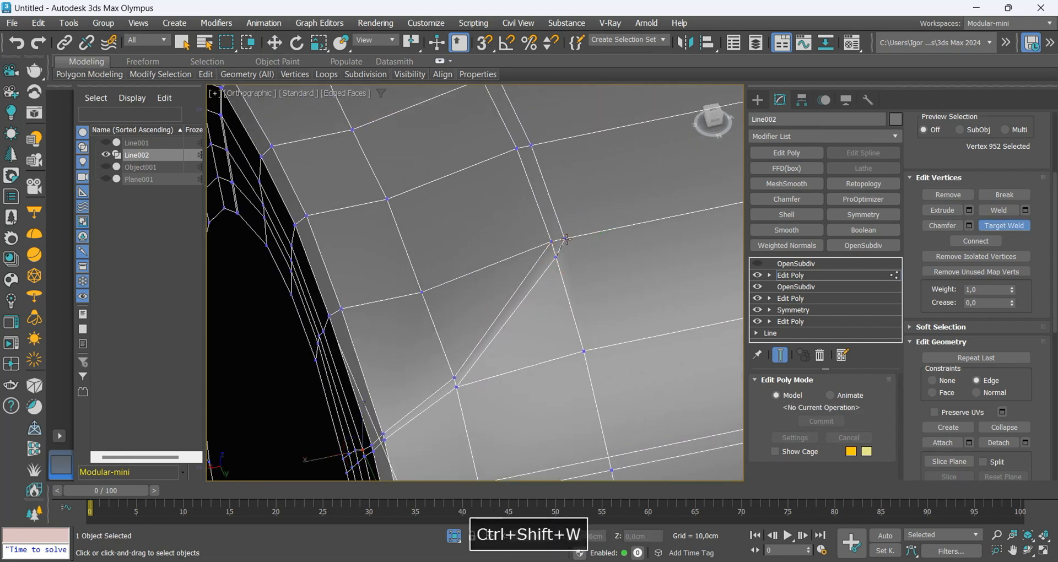
pyautogui.click(565, 239)
pyautogui.rightClick(569, 300)
# Target-weld the matching stray vertex at the other inner corner of the notch to its neighbour.
pyautogui.scroll(-3, 566, 296)
pyautogui.keyDown('alt'); pyautogui.moveTo(498, 309); pyautogui.dragTo(594, 323, button='middle'); pyautogui.keyUp('alt')
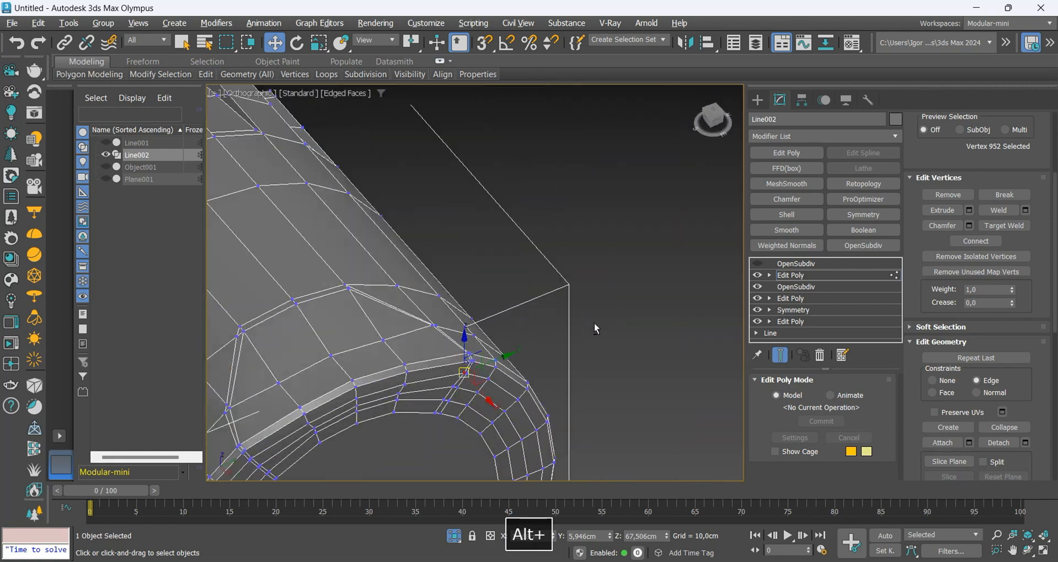
pyautogui.moveTo(301, 387); pyautogui.dragTo(478, 341, button='middle')
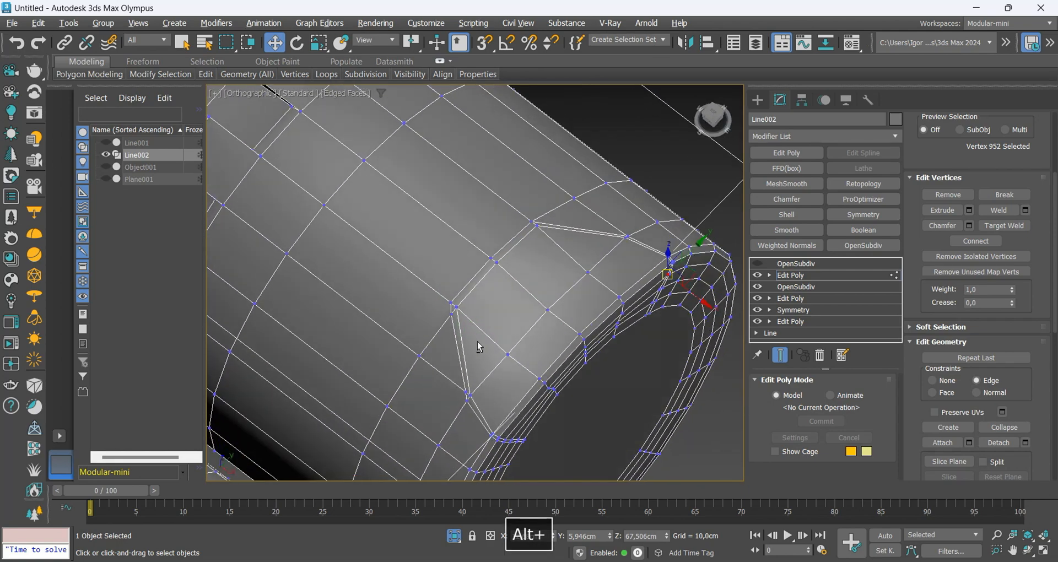
pyautogui.scroll(4, 477, 342)
pyautogui.hotkey('ctrl', 'shift', 'w')
pyautogui.click(456, 291)
pyautogui.click(455, 268)
pyautogui.moveTo(482, 457); pyautogui.dragTo(567, 349, button='middle')
pyautogui.rightClick(498, 357)
# Preview the notch with OpenSubdiv smoothing, examine its shading from several angles, and turn the smoothing off again.
pyautogui.scroll(-2, 510, 355)
pyautogui.press('4')
pyautogui.press('F4')
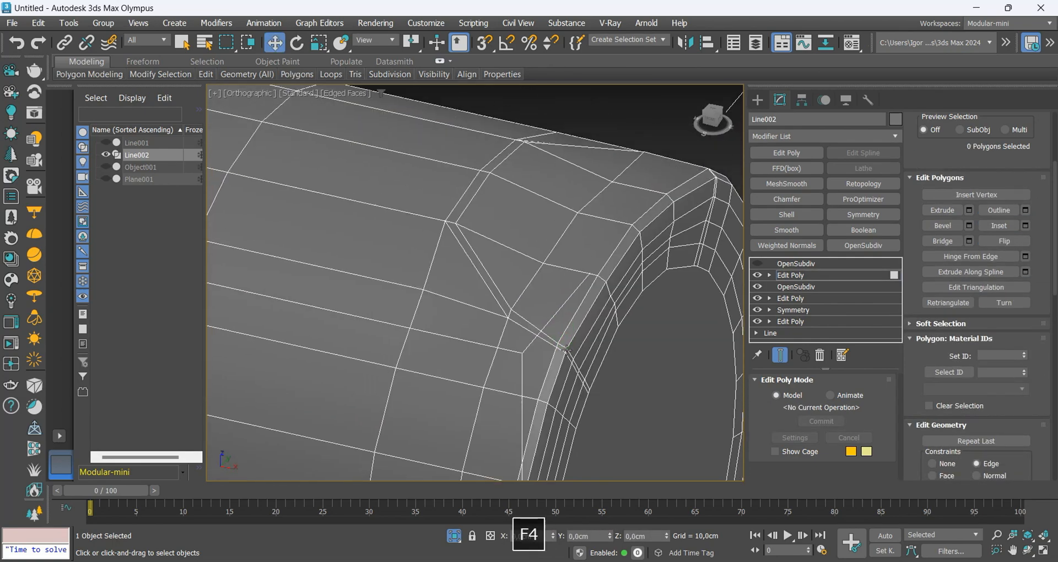
pyautogui.click(790, 276)
pyautogui.click(758, 264)
pyautogui.press('F4')
pyautogui.scroll(-5, 607, 239)
pyautogui.keyDown('alt'); pyautogui.moveTo(607, 240); pyautogui.dragTo(588, 350, button='middle'); pyautogui.keyUp('alt')
pyautogui.scroll(5, 577, 369)
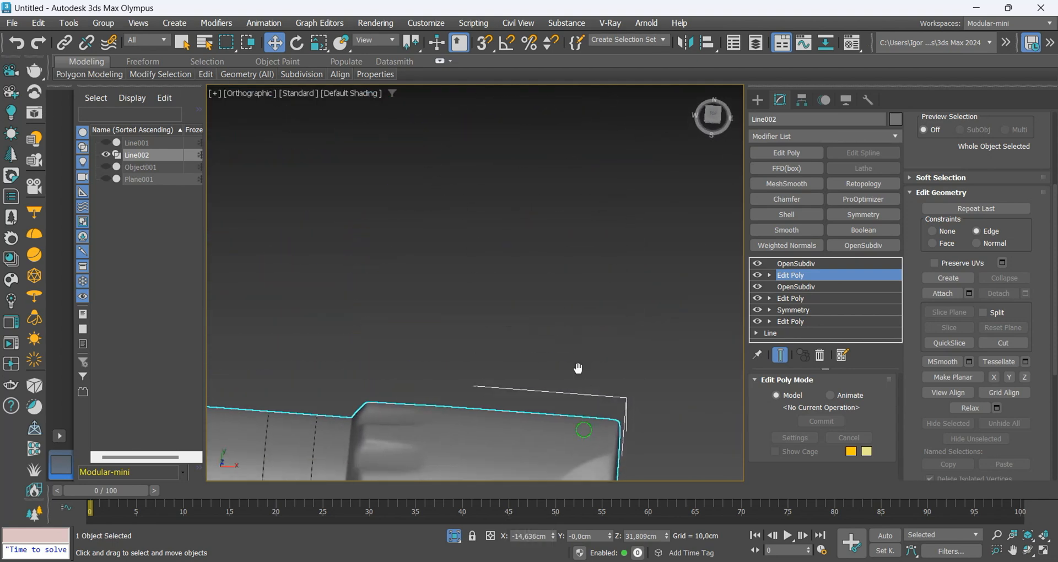
pyautogui.scroll(4, 580, 359)
pyautogui.press('F4')
pyautogui.scroll(-6, 578, 309)
pyautogui.keyDown('alt'); pyautogui.moveTo(577, 303); pyautogui.dragTo(517, 246, button='middle'); pyautogui.keyUp('alt')
pyautogui.scroll(5, 581, 293)
pyautogui.press('F4')
pyautogui.click(757, 264)
pyautogui.press('F4')
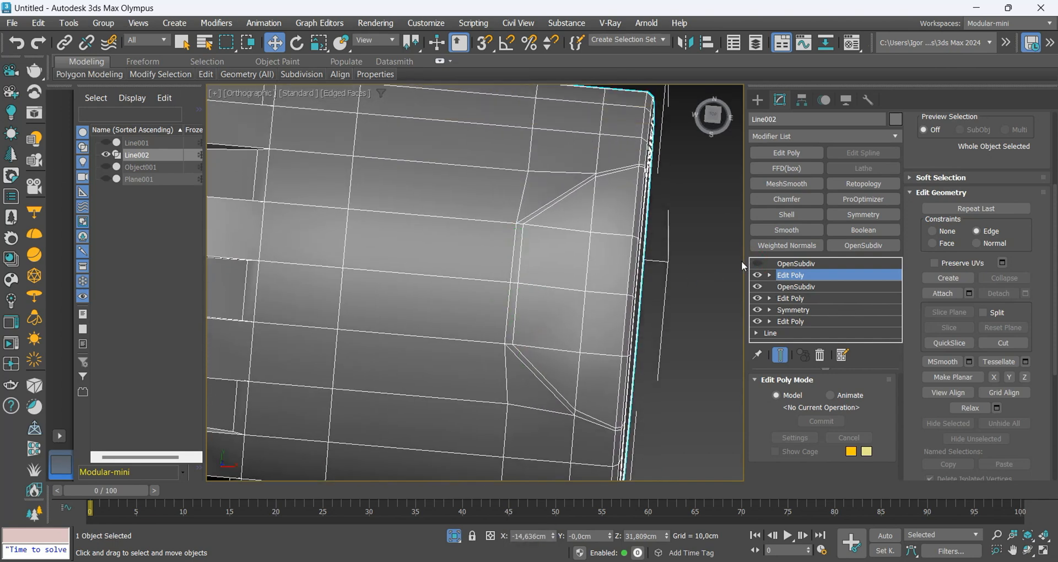
# Insert a supporting edge loop around the cylinder just behind the back edge of the notch.
pyautogui.hotkey('alt', '1')
pyautogui.click(503, 225)
pyautogui.rightClick(504, 226)
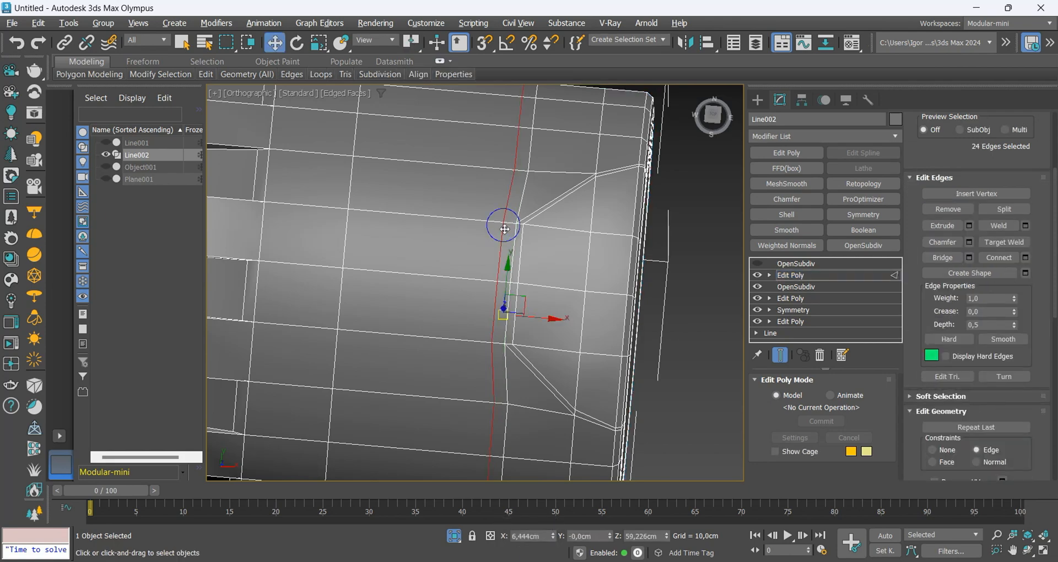
pyautogui.scroll(-4, 504, 226)
pyautogui.keyDown('alt'); pyautogui.moveTo(503, 226); pyautogui.dragTo(502, 202, button='middle'); pyautogui.keyUp('alt')
pyautogui.press('F4')
pyautogui.scroll(5, 501, 188)
pyautogui.press('F4')
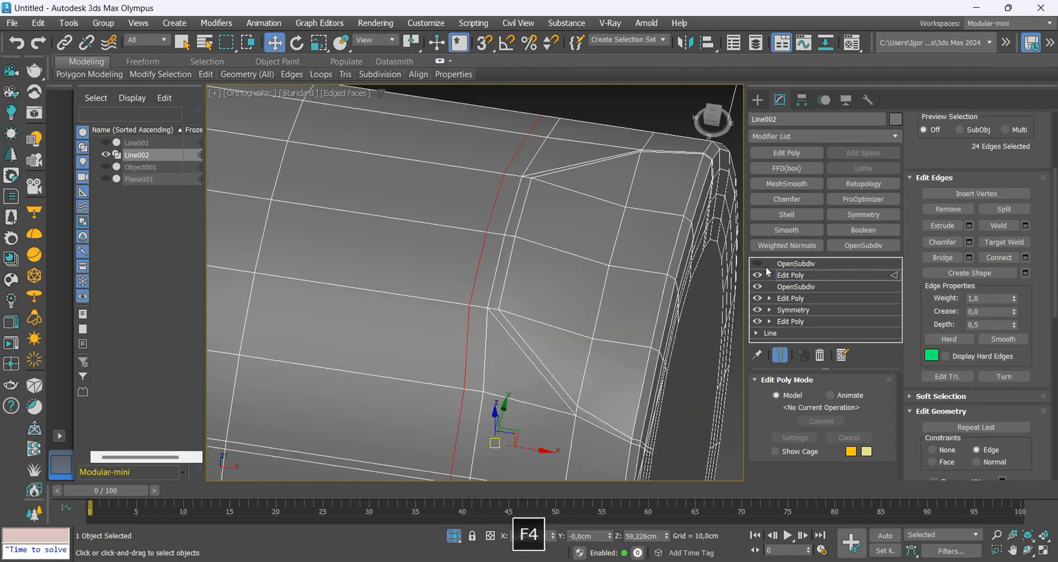
# Examine the smoothed notch and the whole handle in the front view and close up, then turn OpenSubdiv off.
pyautogui.click(758, 264)
pyautogui.press('F4')
pyautogui.scroll(-5, 627, 263)
pyautogui.keyDown('alt'); pyautogui.moveTo(608, 284); pyautogui.dragTo(646, 268, button='middle'); pyautogui.keyUp('alt')
pyautogui.click(644, 264)
pyautogui.press('f')
pyautogui.press('z')
pyautogui.press('F4')
pyautogui.press('F4')
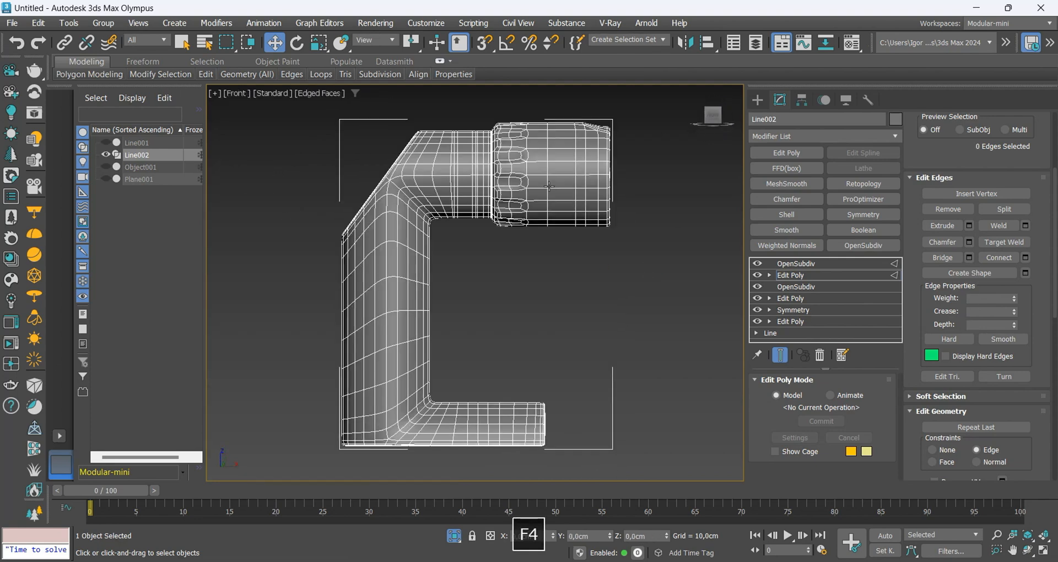
pyautogui.scroll(6, 538, 221)
pyautogui.moveTo(609, 128); pyautogui.dragTo(560, 248, button='middle')
pyautogui.press('F4')
pyautogui.press('F4')
pyautogui.click(758, 264)
pyautogui.press('F4')
# Set the edit constraints to None and lower the rim edges at the middle of the notch.
pyautogui.press('1')
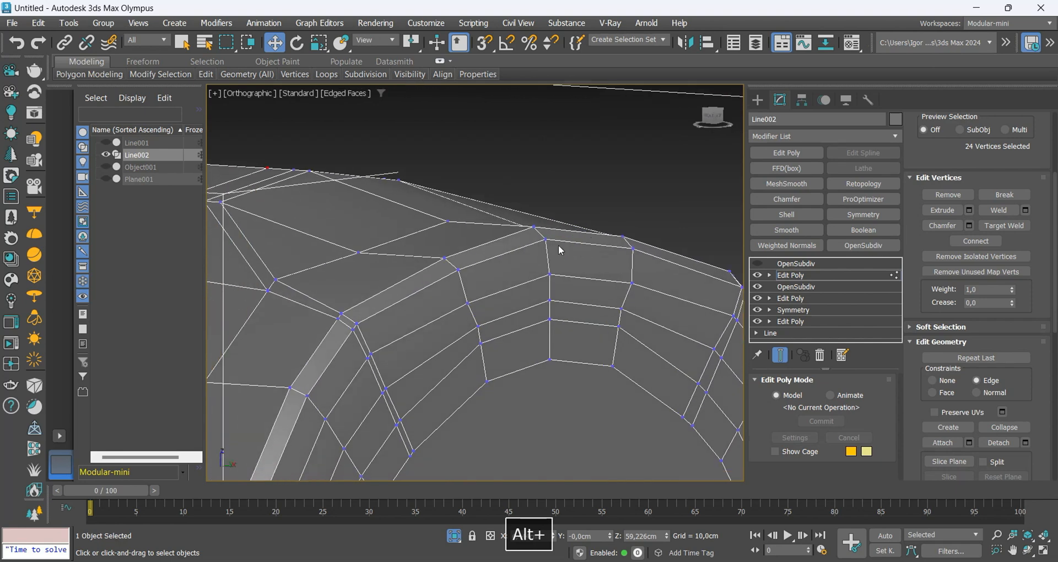
pyautogui.press('2')
pyautogui.click(537, 233)
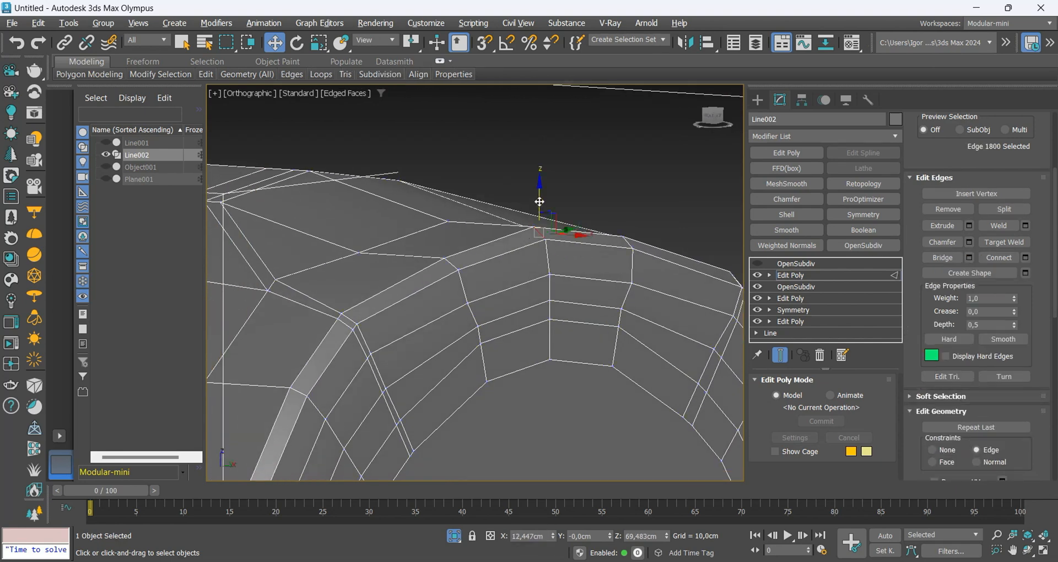
pyautogui.press('1')
pyautogui.click(550, 273)
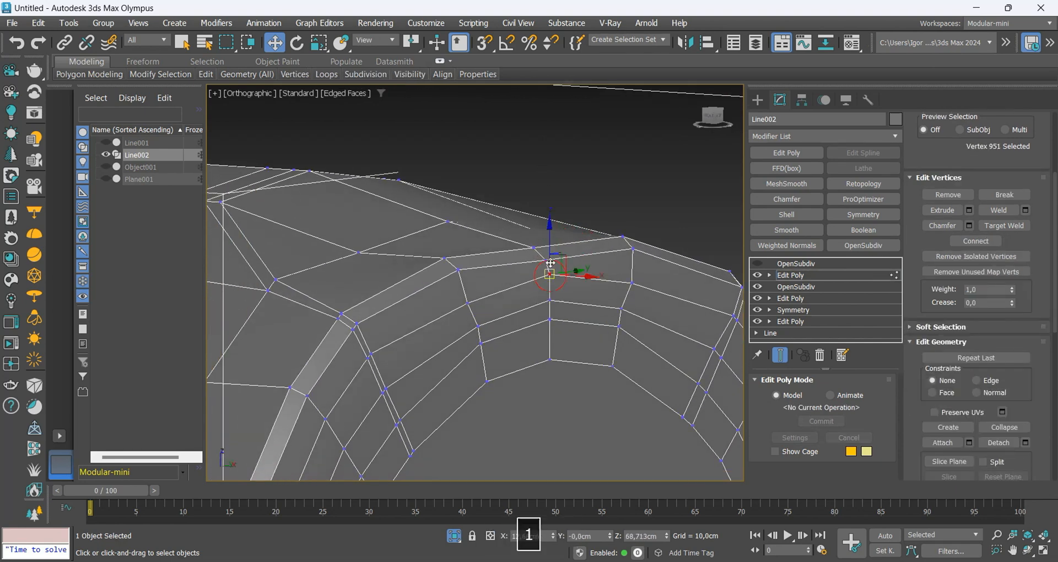
pyautogui.keyDown('alt'); pyautogui.moveTo(549, 261); pyautogui.dragTo(366, 284, button='middle'); pyautogui.keyUp('alt')
pyautogui.press('2')
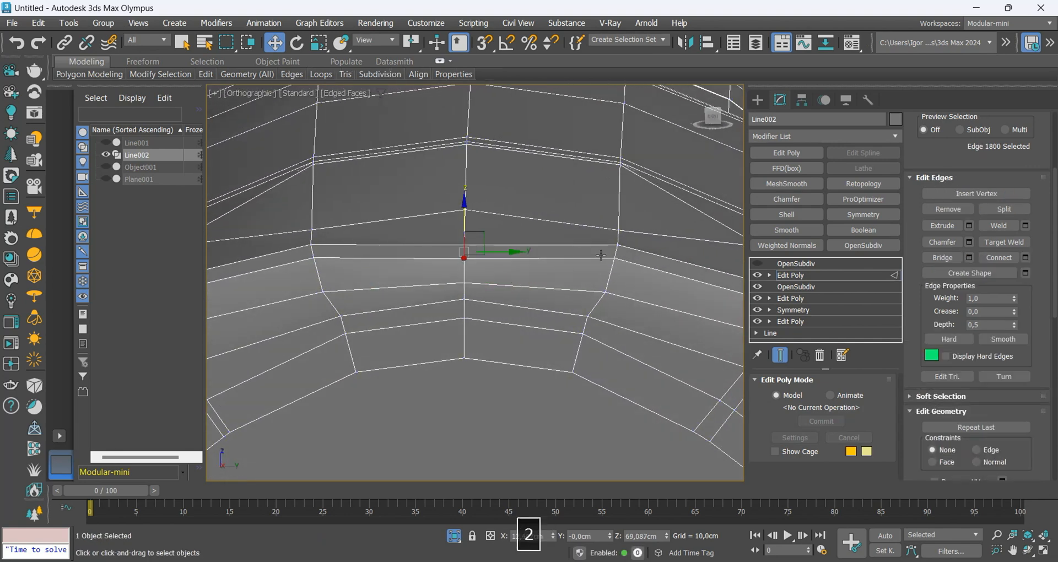
pyautogui.moveTo(465, 223); pyautogui.dragTo(463, 230)
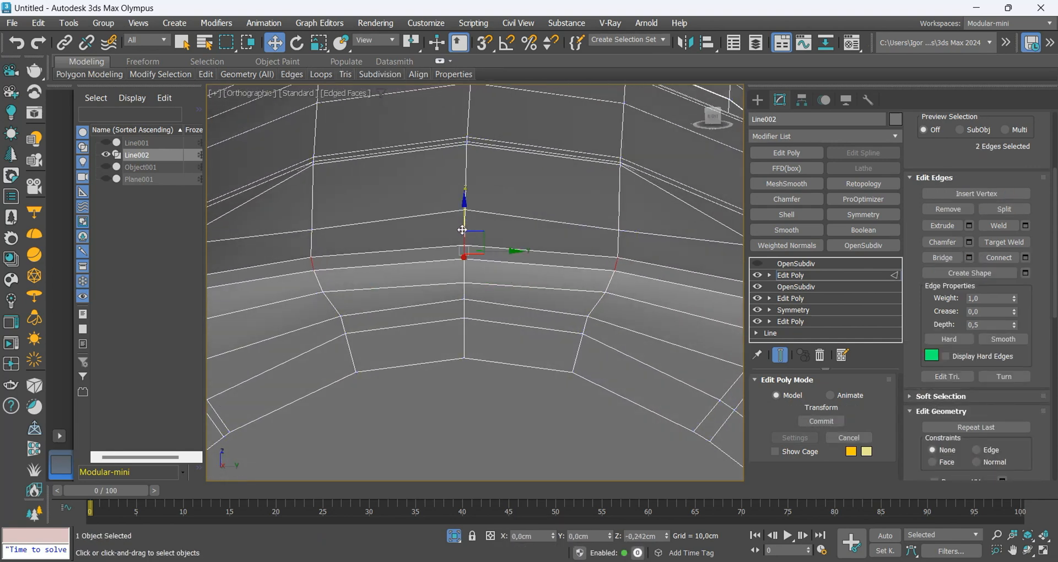
# Select the three vertices at the middle of the notch in wireframe side view and lower them slightly.
pyautogui.press('1')
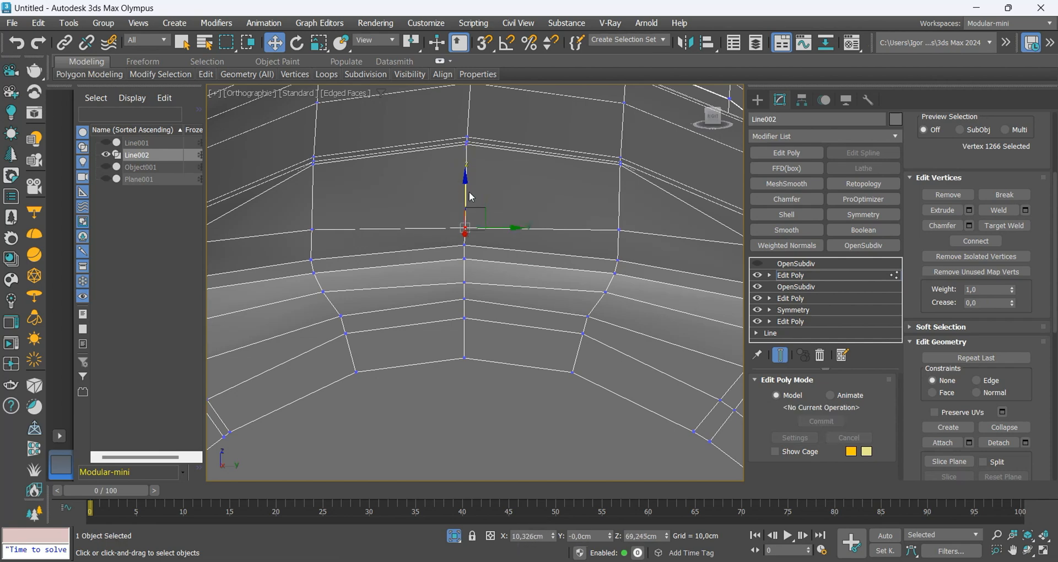
pyautogui.scroll(-4, 469, 197)
pyautogui.keyDown('alt'); pyautogui.moveTo(469, 197); pyautogui.dragTo(604, 193, button='middle'); pyautogui.keyUp('alt')
pyautogui.click(713, 117)
pyautogui.scroll(4, 473, 229)
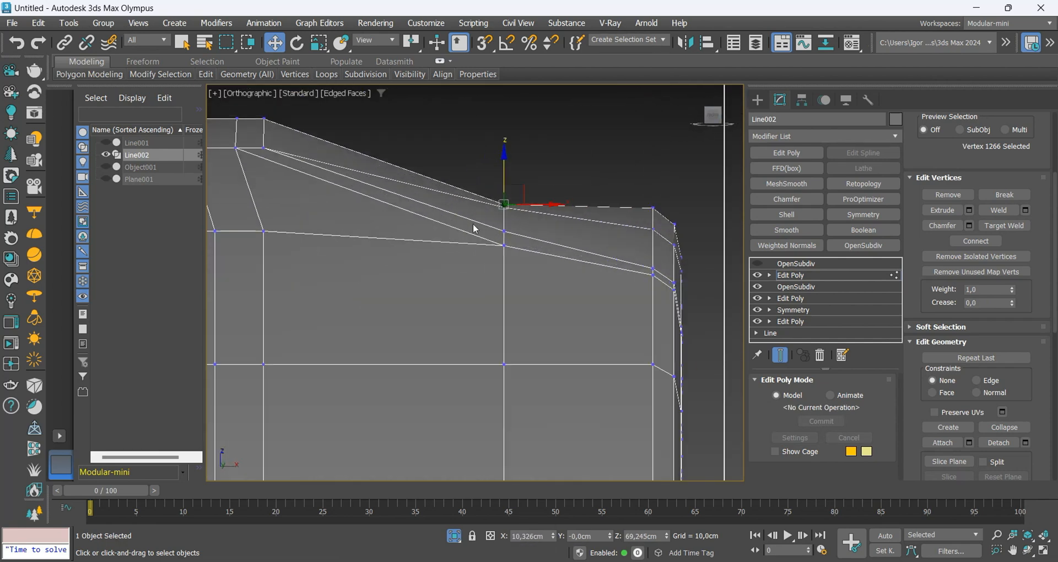
pyautogui.press('F3')
pyautogui.click(547, 184)
pyautogui.scroll(3, 547, 184)
pyautogui.moveTo(513, 198); pyautogui.dragTo(424, 255)
pyautogui.scroll(-3, 443, 228)
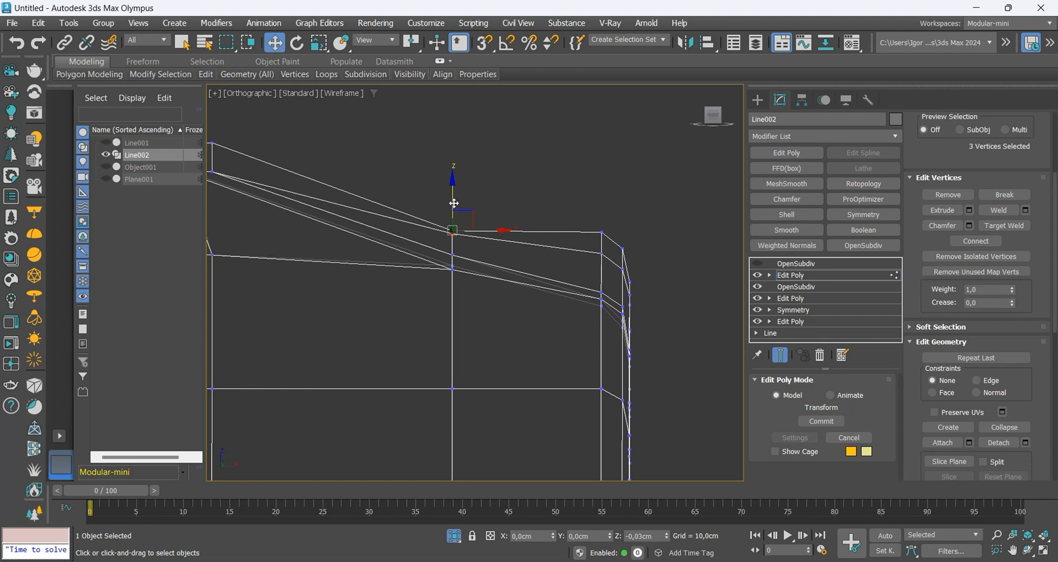
# Reposition the four upper front-rim vertices and the mid-notch vertices in the wireframe front view.
pyautogui.press('F3')
pyautogui.press('f')
pyautogui.press('F3')
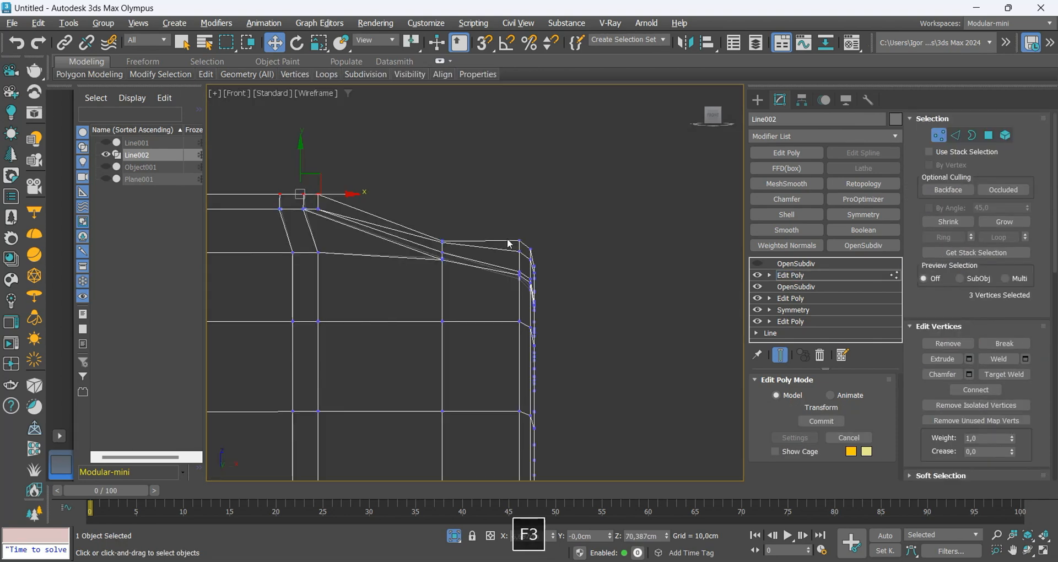
pyautogui.click(553, 227)
pyautogui.moveTo(525, 279); pyautogui.dragTo(524, 280)
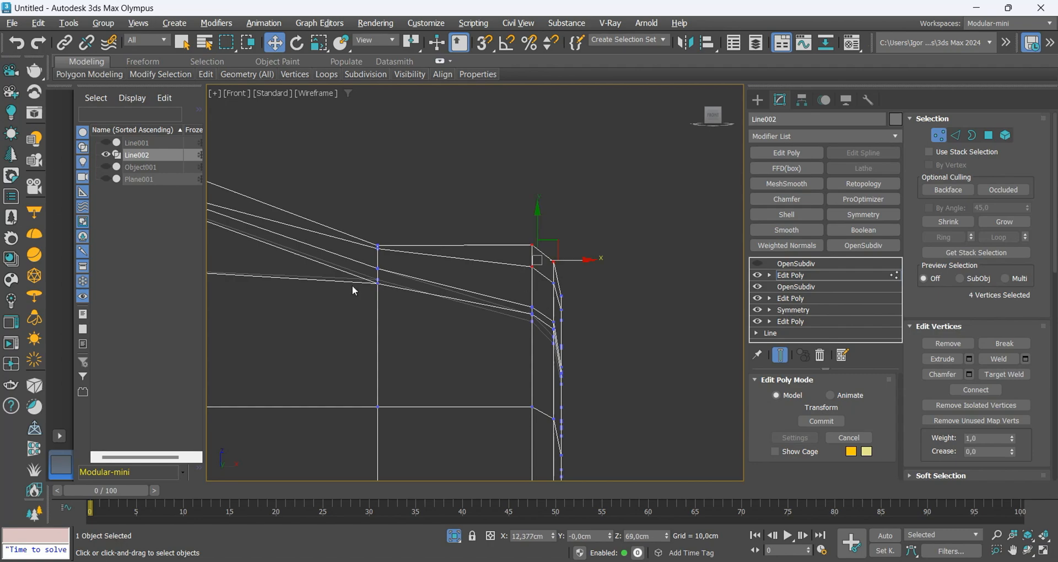
pyautogui.scroll(2, 352, 286)
pyautogui.moveTo(437, 307); pyautogui.dragTo(382, 254)
pyautogui.scroll(-4, 496, 292)
# Move the edge beside the notch's centre line to even out the dip.
pyautogui.press('F3')
pyautogui.keyDown('alt'); pyautogui.moveTo(575, 285); pyautogui.dragTo(498, 259, button='middle'); pyautogui.keyUp('alt')
pyautogui.press('2')
pyautogui.click(474, 266)
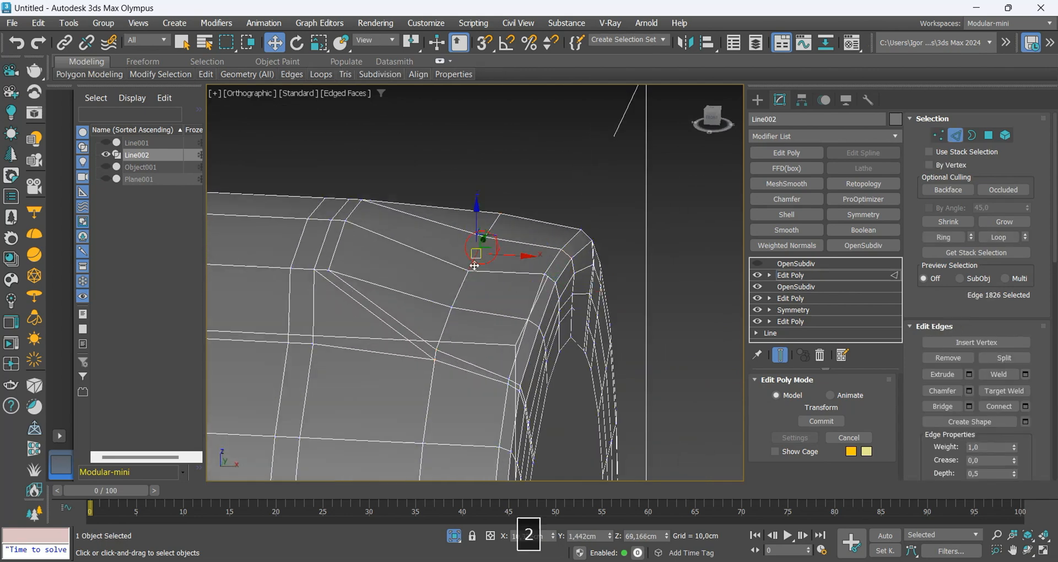
pyautogui.press('2')
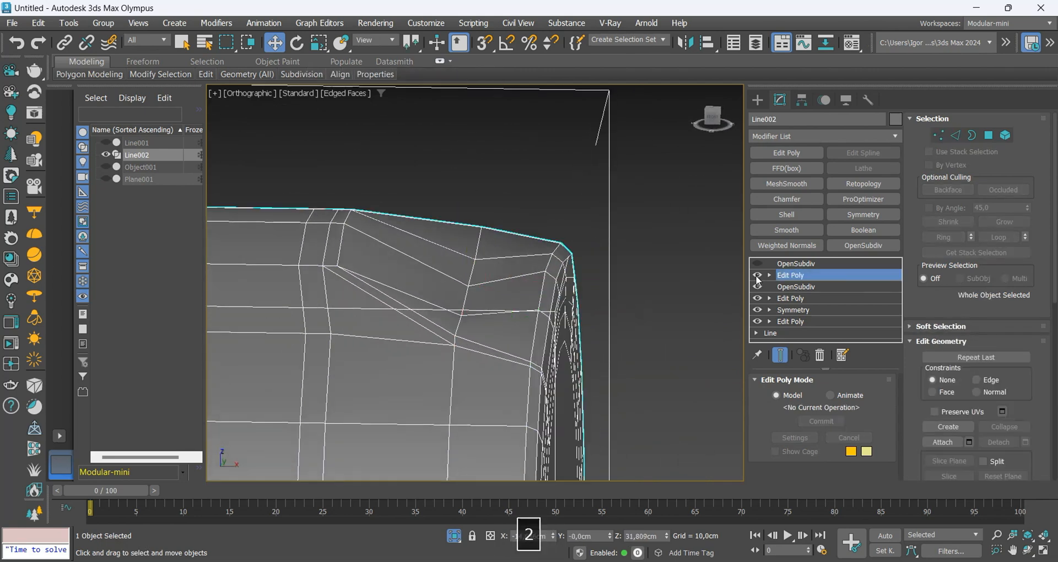
# Turn OpenSubdiv back on and examine the smoothed notch in the front view without a selection.
pyautogui.click(759, 264)
pyautogui.press('F4')
pyautogui.keyDown('alt'); pyautogui.moveTo(578, 262); pyautogui.dragTo(560, 241, button='middle'); pyautogui.keyUp('alt')
pyautogui.click(573, 215)
pyautogui.press('f')
pyautogui.press('z')
pyautogui.scroll(6, 579, 224)
pyautogui.press('F4')
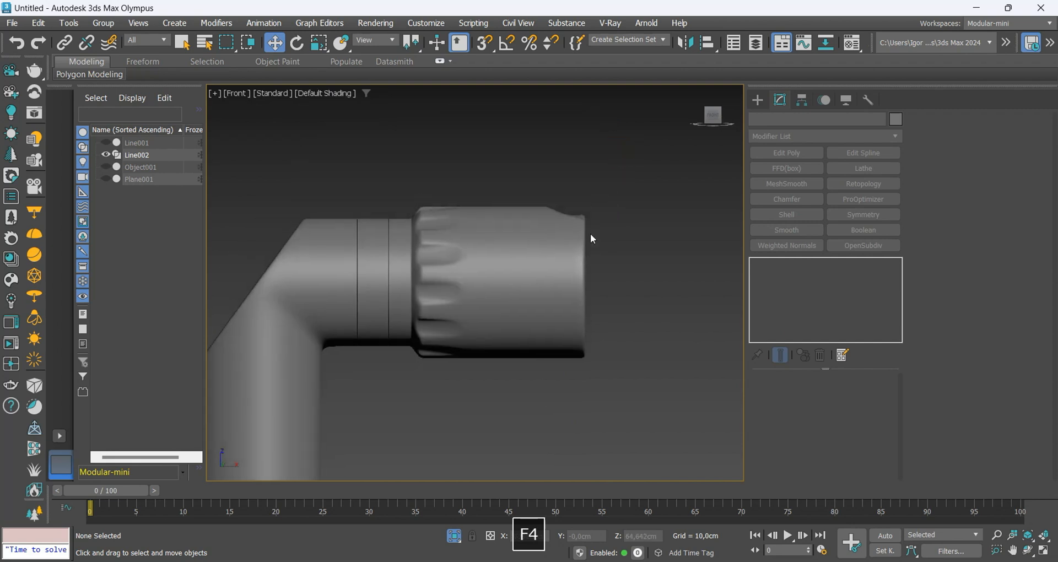
# Exit isolation to bring back the reference image and compare the notch profile with it.
pyautogui.press('F4')
pyautogui.hotkey('alt', 'q')
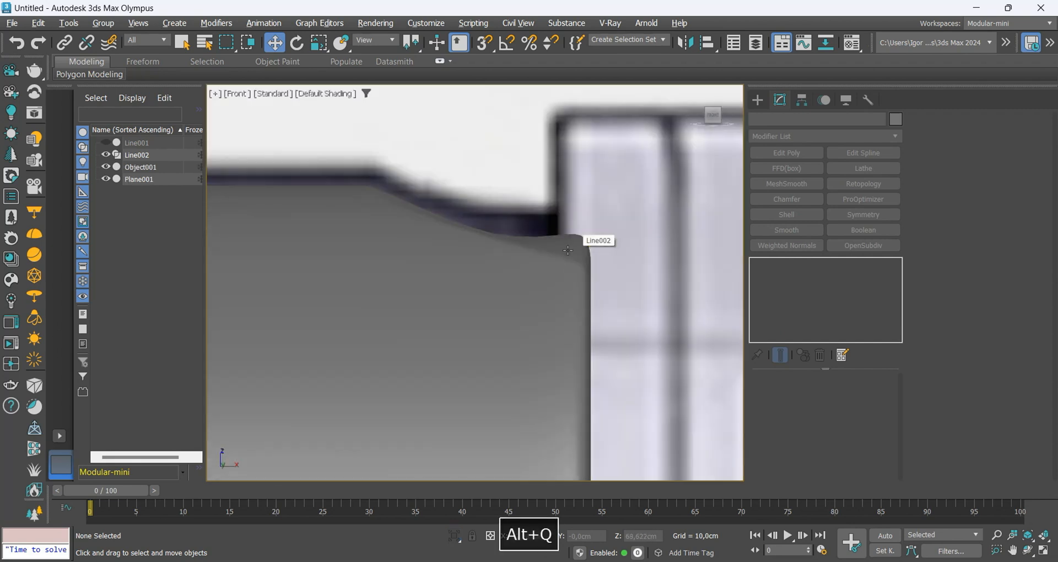
pyautogui.scroll(-6, 576, 231)
pyautogui.moveTo(586, 283); pyautogui.dragTo(581, 271, button='middle')
pyautogui.press('F4')
pyautogui.press('F4')
pyautogui.scroll(4, 568, 235)
# Select the upper front-rim vertices of the notch and lower them to match the reference profile.
pyautogui.click(568, 243)
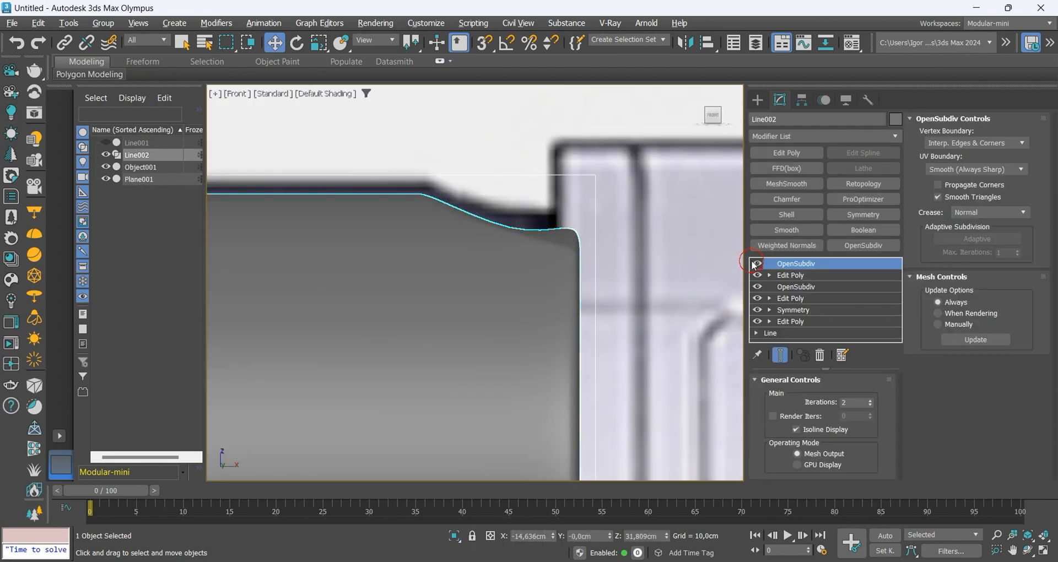
pyautogui.click(777, 274)
pyautogui.press('F3')
pyautogui.click(640, 218)
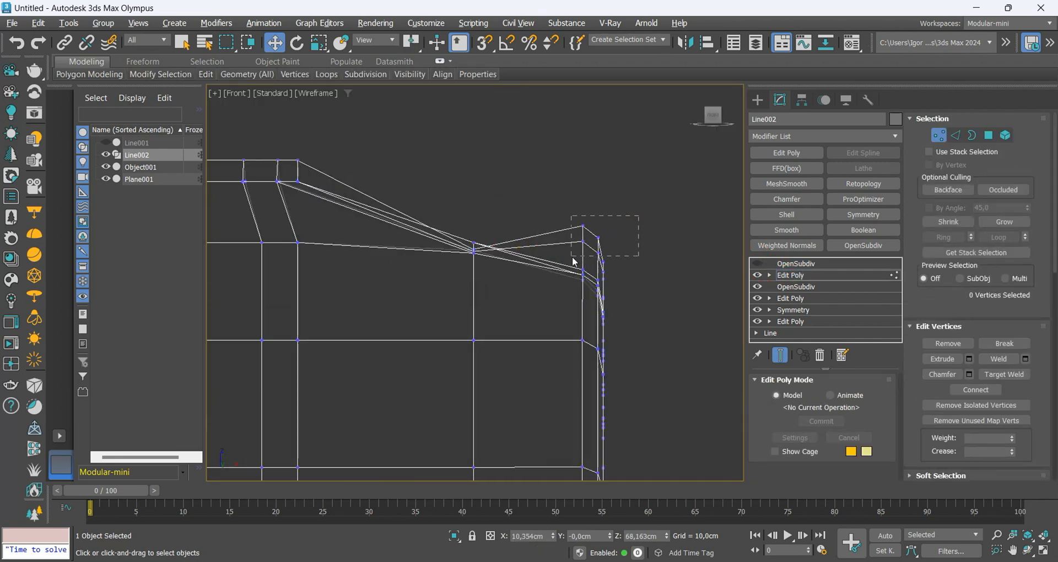
pyautogui.moveTo(574, 259); pyautogui.dragTo(573, 258)
pyautogui.moveTo(584, 259)
pyautogui.keyDown('alt'); pyautogui.mouseDown(button='middle')
pyautogui.moveTo(593, 237)
pyautogui.moveTo(589, 269)
pyautogui.mouseUp(button='middle'); pyautogui.keyUp('alt')
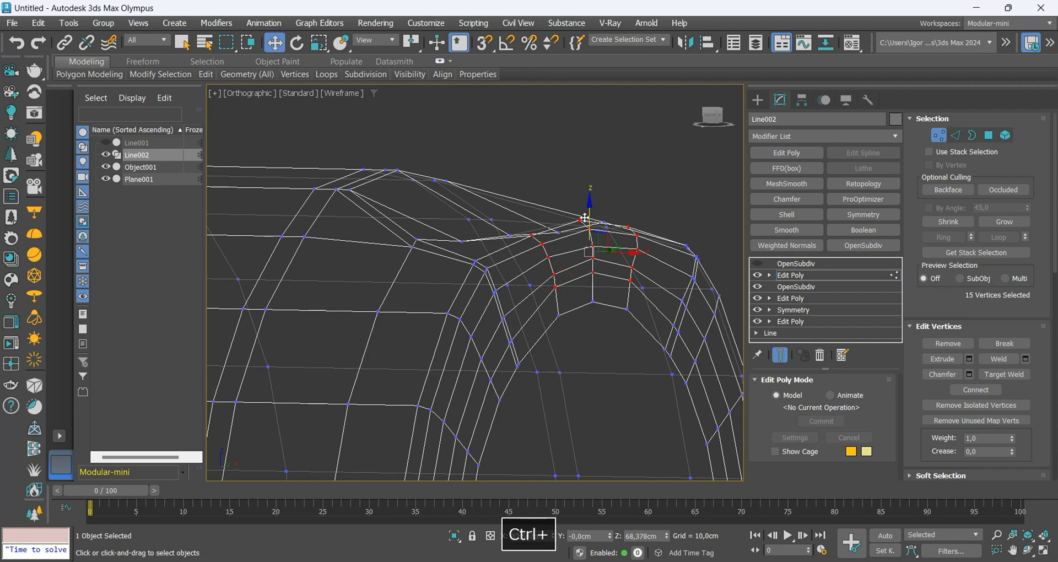
pyautogui.moveTo(585, 217); pyautogui.dragTo(588, 225)
pyautogui.press('f')
pyautogui.press('F3')
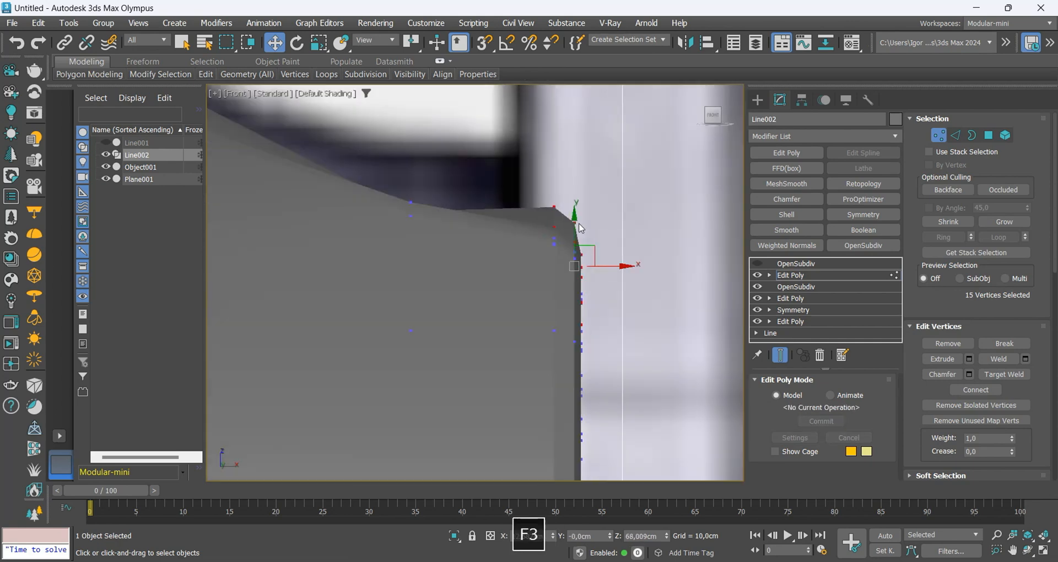
# Examine the smoothed notch with and without edges in the front and perspective views.
pyautogui.press('1')
pyautogui.press('F4')
pyautogui.press('F4')
pyautogui.scroll(-5, 584, 228)
pyautogui.press('F3')
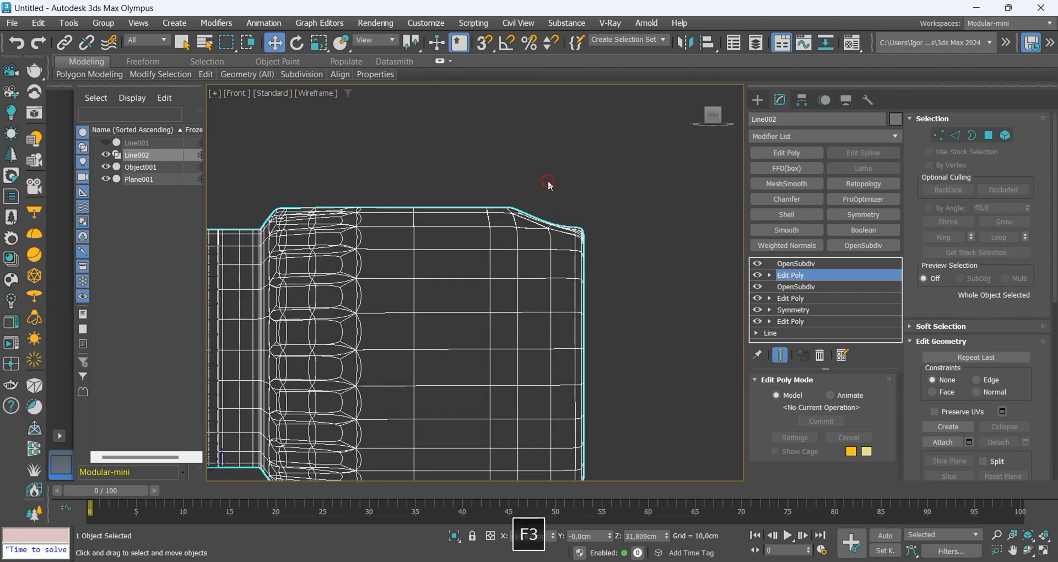
pyautogui.click(548, 184)
pyautogui.press('F3')
pyautogui.press('F4')
pyautogui.press('F4')
pyautogui.scroll(-3, 548, 185)
pyautogui.click(545, 218)
pyautogui.moveTo(547, 222); pyautogui.dragTo(544, 233, button='middle')
# Unhide Line001 and isolate it together with the handle.
pyautogui.scroll(-2, 518, 270)
pyautogui.keyDown('alt'); pyautogui.moveTo(510, 277); pyautogui.dragTo(481, 326, button='middle'); pyautogui.keyUp('alt')
pyautogui.click(105, 143)
pyautogui.keyDown('alt'); pyautogui.moveTo(499, 251); pyautogui.dragTo(507, 274, button='middle'); pyautogui.keyUp('alt')
pyautogui.keyDown('ctrl'); pyautogui.click(583, 292); pyautogui.keyUp('ctrl')
pyautogui.hotkey('alt', 'q')
# Select the drill body and examine how the handle's front end fits into it, with and without edges.
pyautogui.press('F4')
pyautogui.click(598, 282)
pyautogui.press('F4')
pyautogui.click(530, 179)
pyautogui.press('F4')
pyautogui.scroll(4, 522, 220)
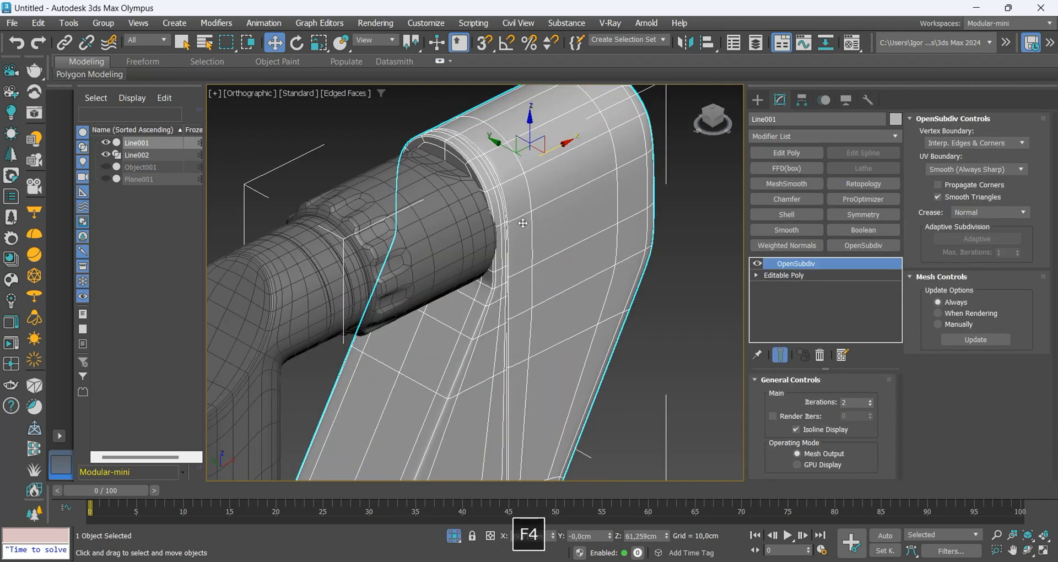
pyautogui.press('F4')
pyautogui.scroll(-2, 522, 220)
# Turn off the drill body's OpenSubdiv smoothing and scale the body sideways to about 119% to widen it around the handle.
pyautogui.click(759, 264)
pyautogui.click(769, 276)
pyautogui.press('F4')
pyautogui.keyDown('alt'); pyautogui.moveTo(598, 281); pyautogui.dragTo(520, 280, button='middle'); pyautogui.keyUp('alt')
pyautogui.click(802, 99)
pyautogui.click(781, 105)
pyautogui.press('F4')
pyautogui.moveTo(522, 318); pyautogui.dragTo(525, 319)
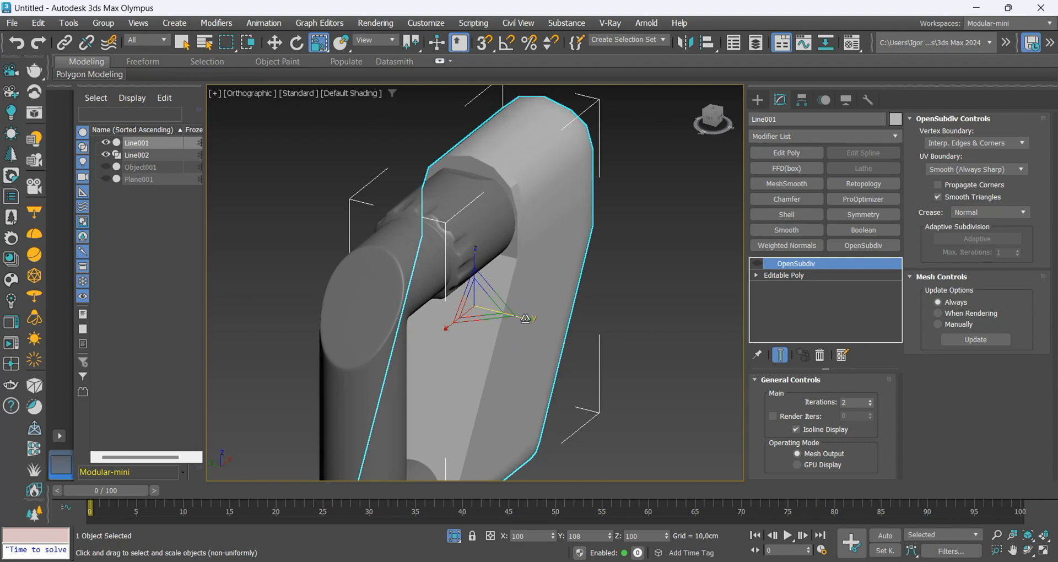
pyautogui.moveTo(529, 319)
pyautogui.keyDown('alt'); pyautogui.mouseDown(button='middle')
pyautogui.moveTo(581, 289)
pyautogui.moveTo(571, 295)
pyautogui.moveTo(651, 286)
pyautogui.mouseUp(button='middle'); pyautogui.keyUp('alt')
pyautogui.press('F4')
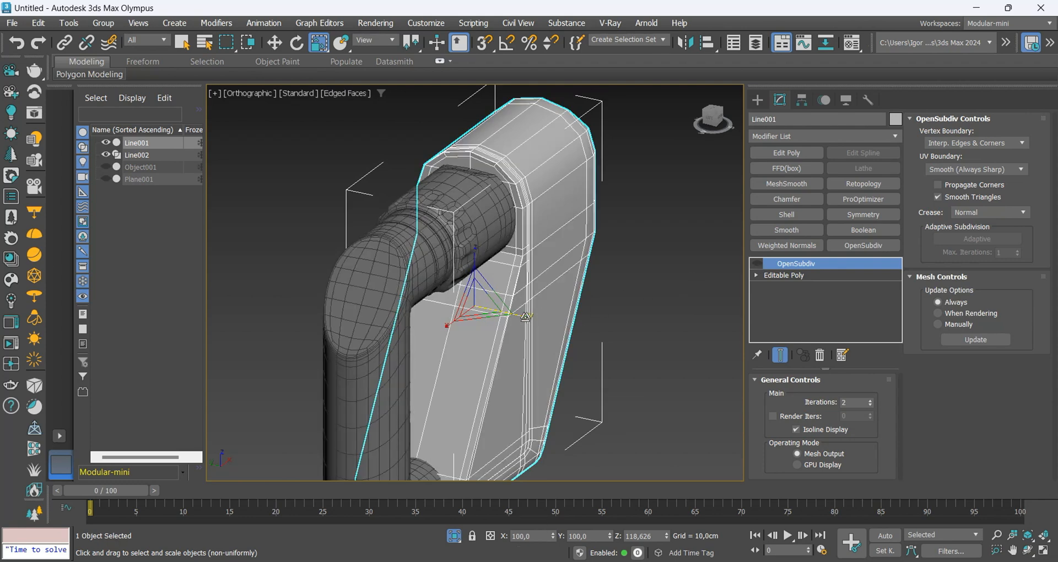
# Turn the drill body's OpenSubdiv smoothing back on and check the widened body around the handle with edge display toggled.
pyautogui.click(756, 265)
pyautogui.press('F4')
pyautogui.keyDown('alt'); pyautogui.moveTo(583, 301); pyautogui.dragTo(531, 292, button='middle'); pyautogui.keyUp('alt')
pyautogui.press('w')
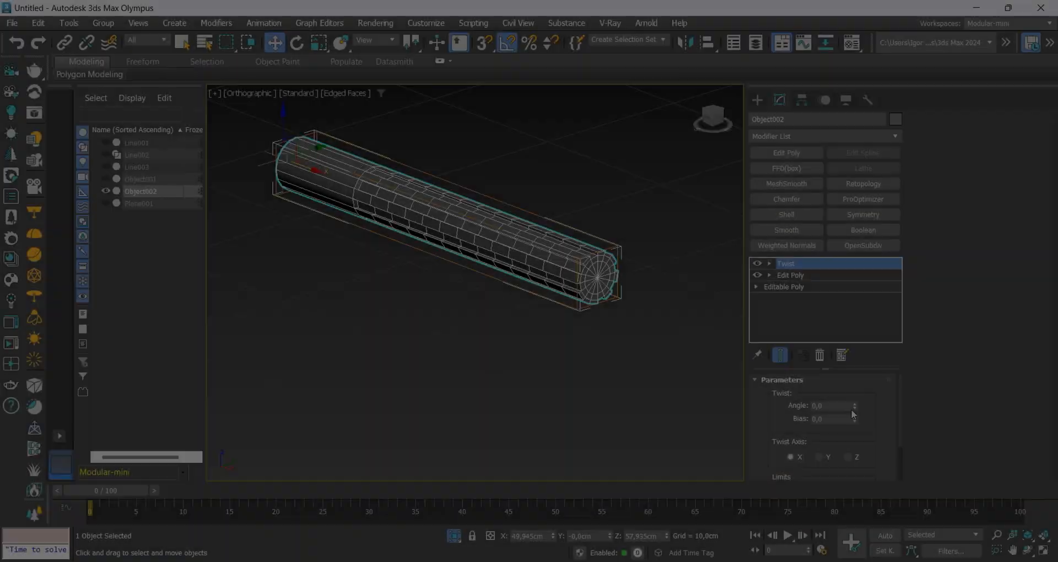